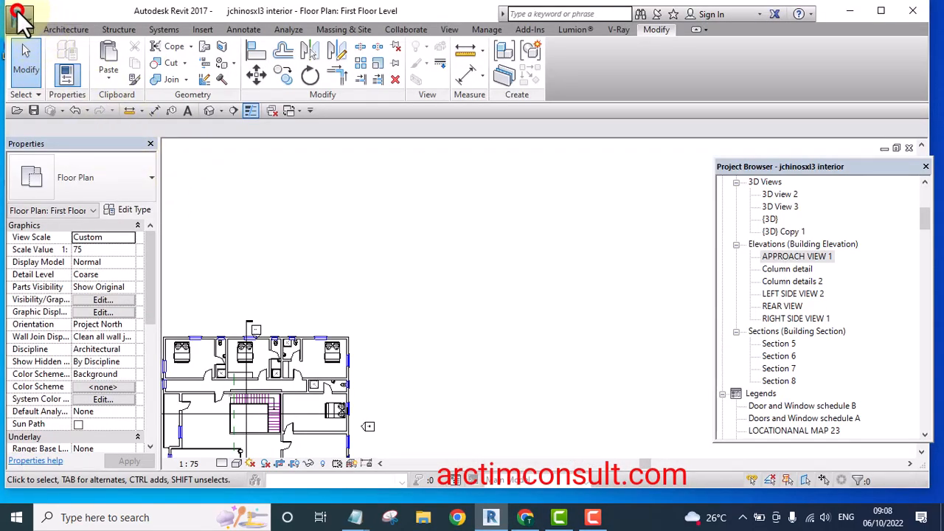
Create a new family from the Generic Model face based template
left_click(18, 16)
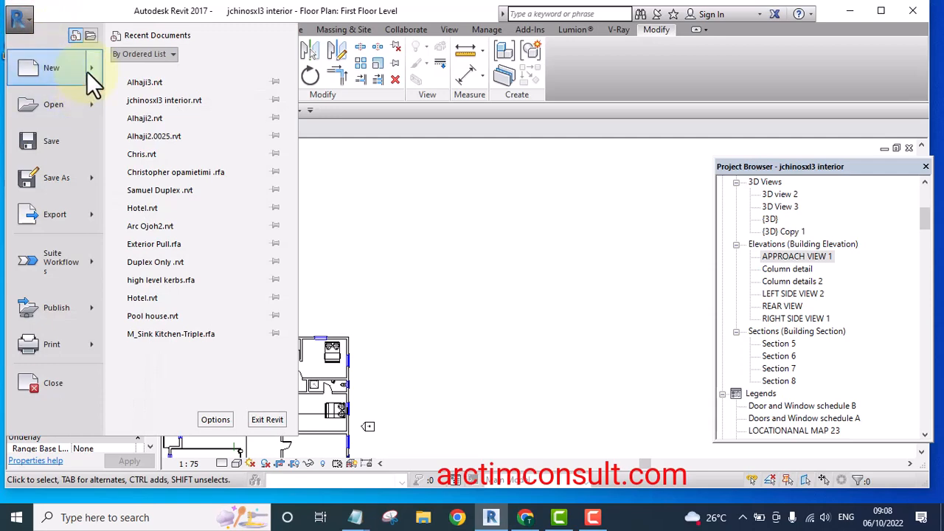
left_click(17, 18)
left_click(16, 17)
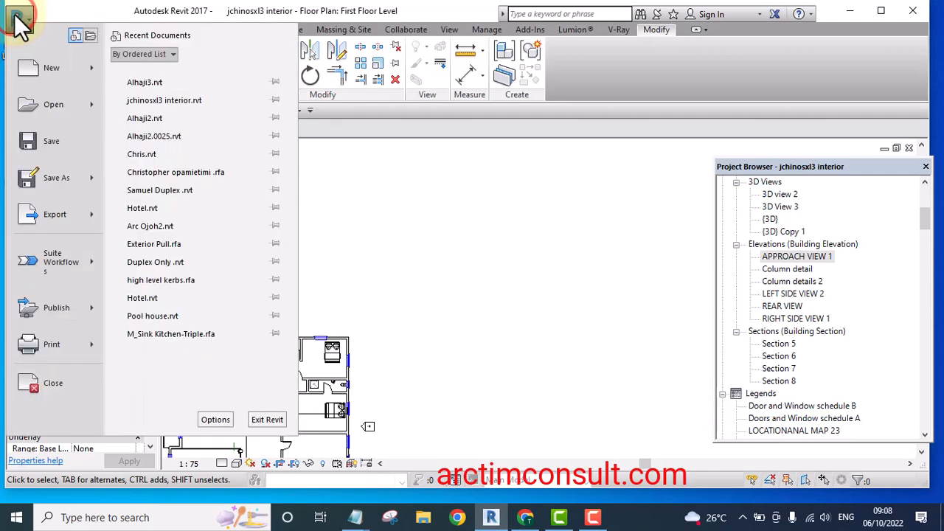
left_click(91, 67)
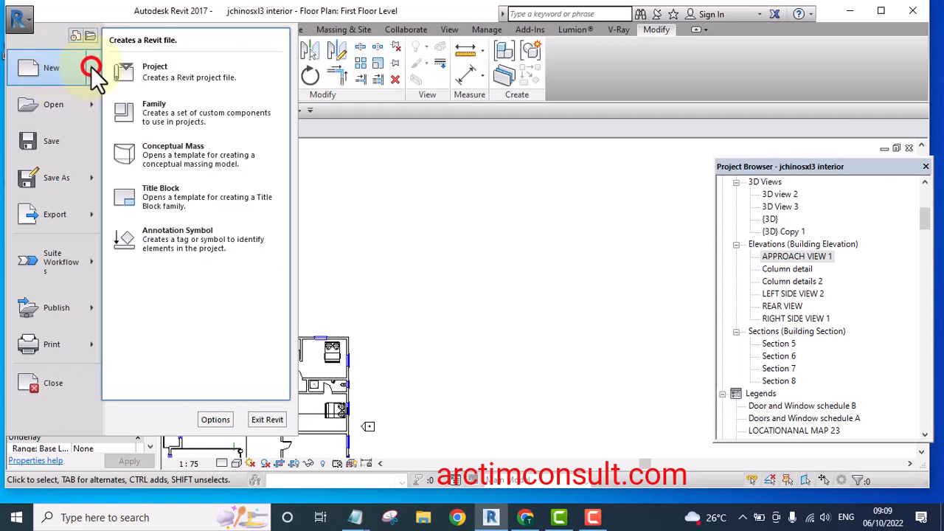
left_click(169, 118)
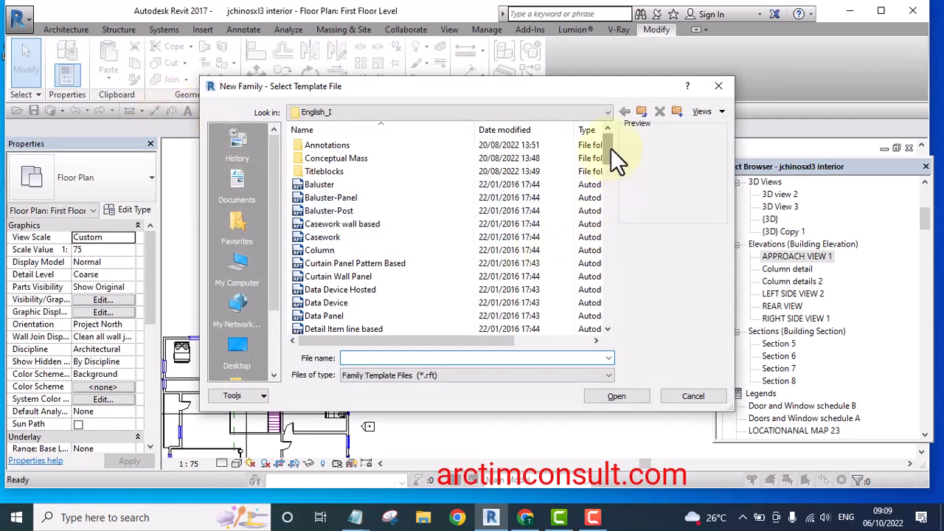
left_click_drag(611, 148, 617, 222)
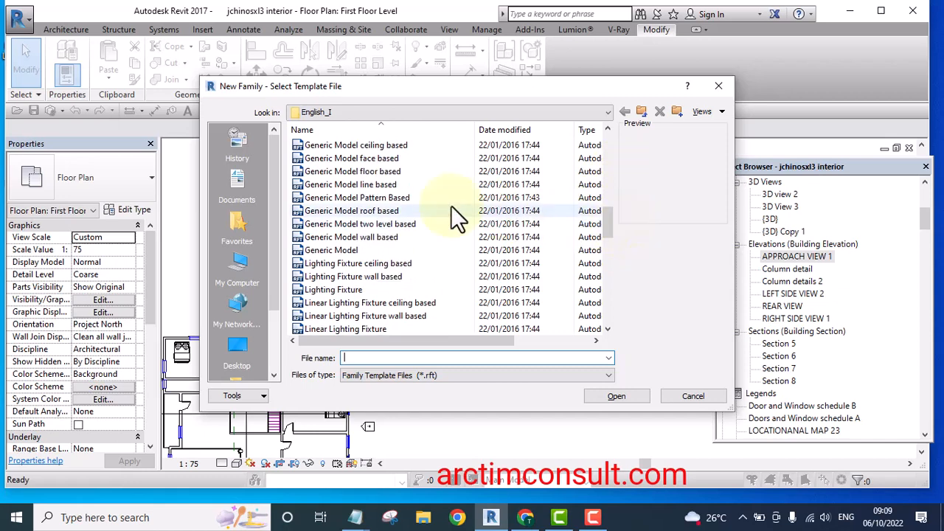
left_click(380, 160)
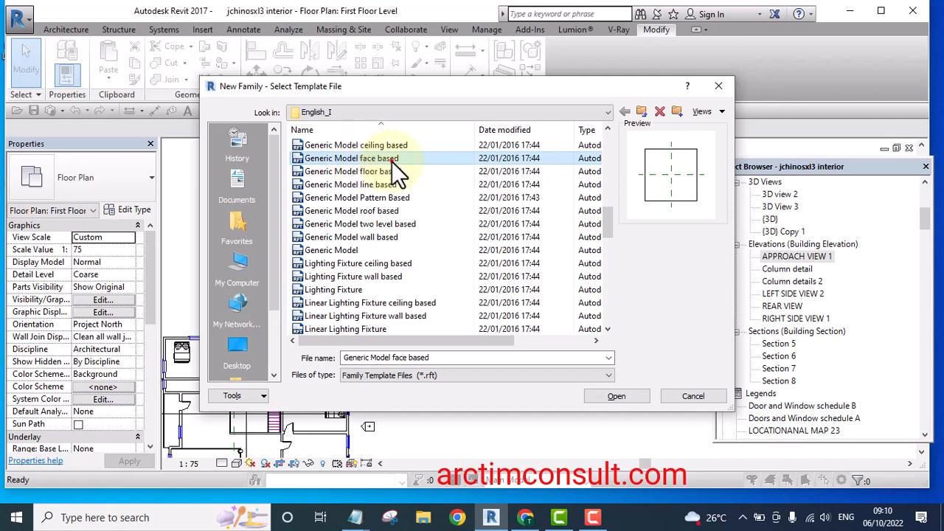
left_click(392, 161)
left_click(422, 162)
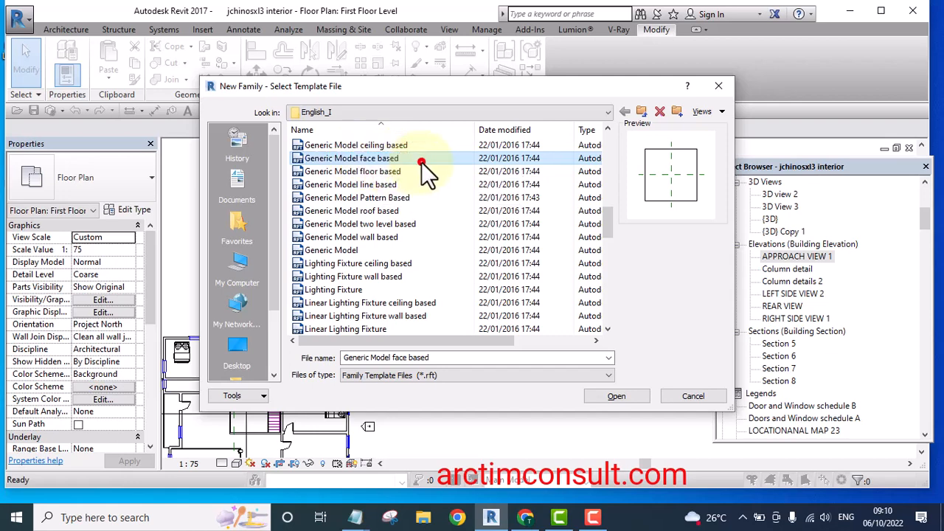
left_click(612, 396)
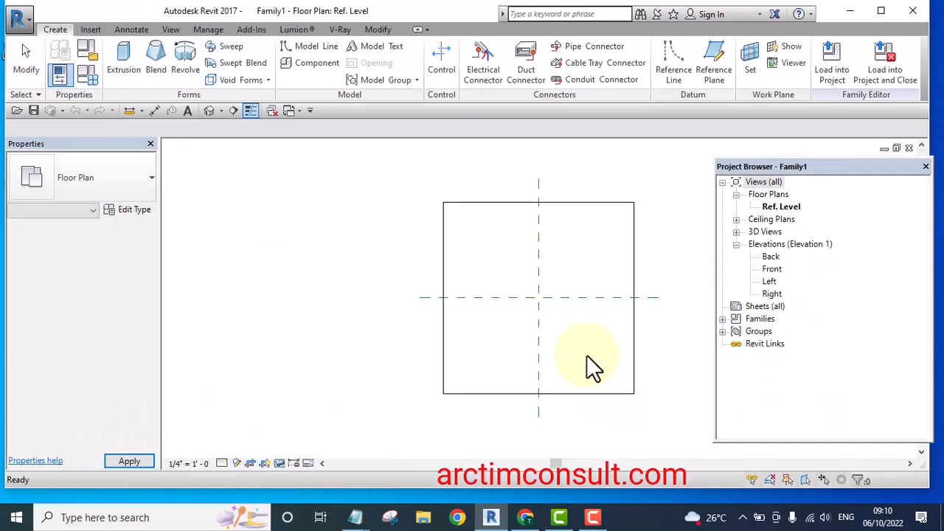
Set the project length units to millimetres
mouse_move(594, 343)
middle_mouse_down()
mouse_move(602, 327)
mouse_move(497, 307)
middle_mouse_up()
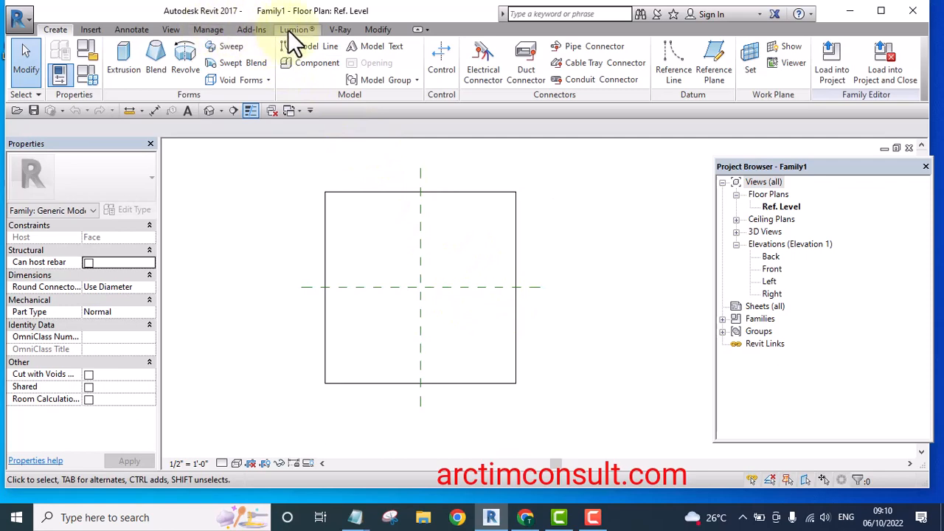
left_click(210, 31)
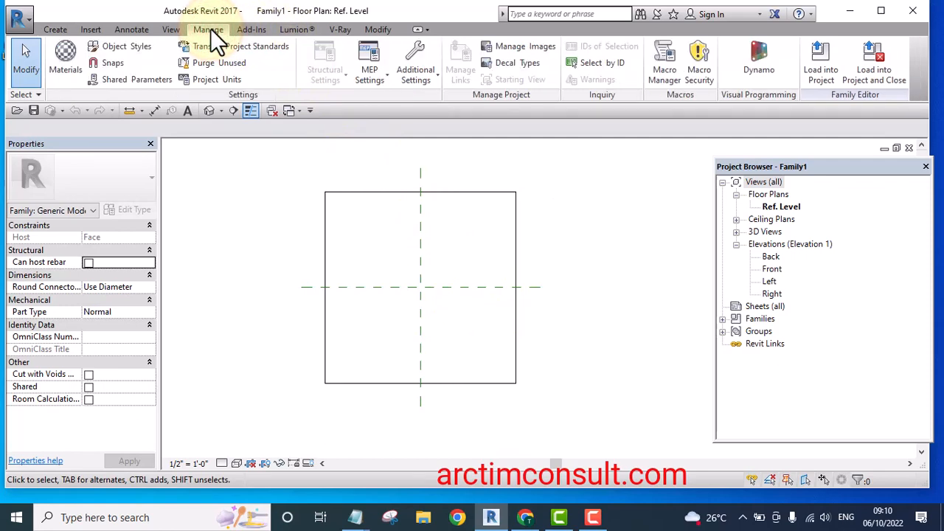
left_click(223, 79)
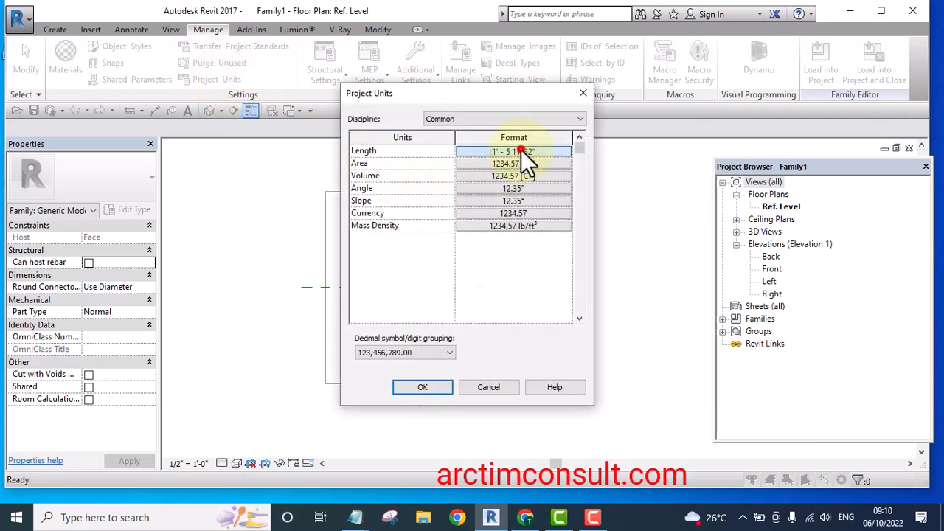
left_click(521, 151)
left_click(490, 175)
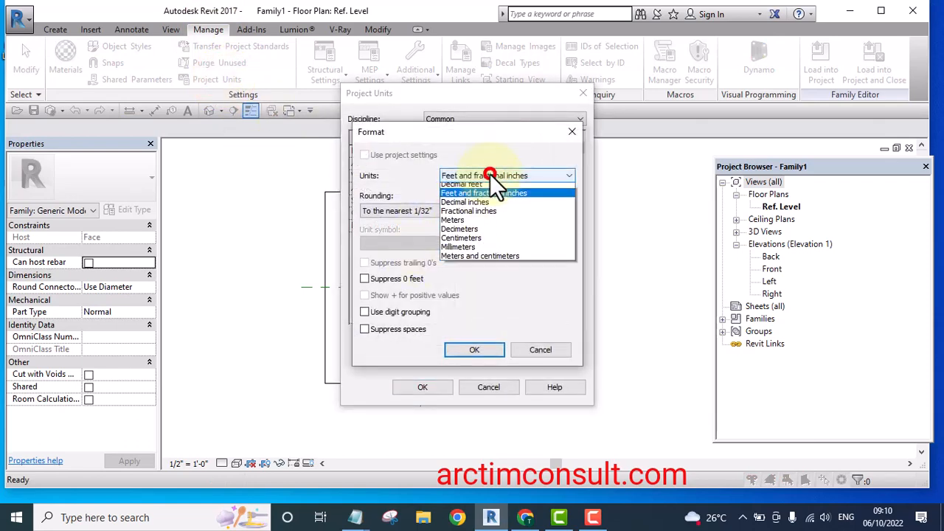
left_click(462, 249)
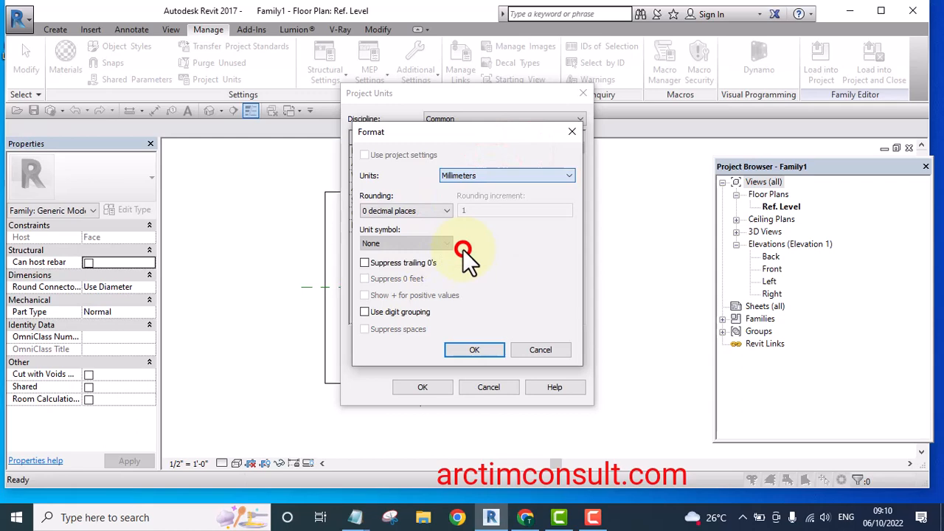
left_click(477, 351)
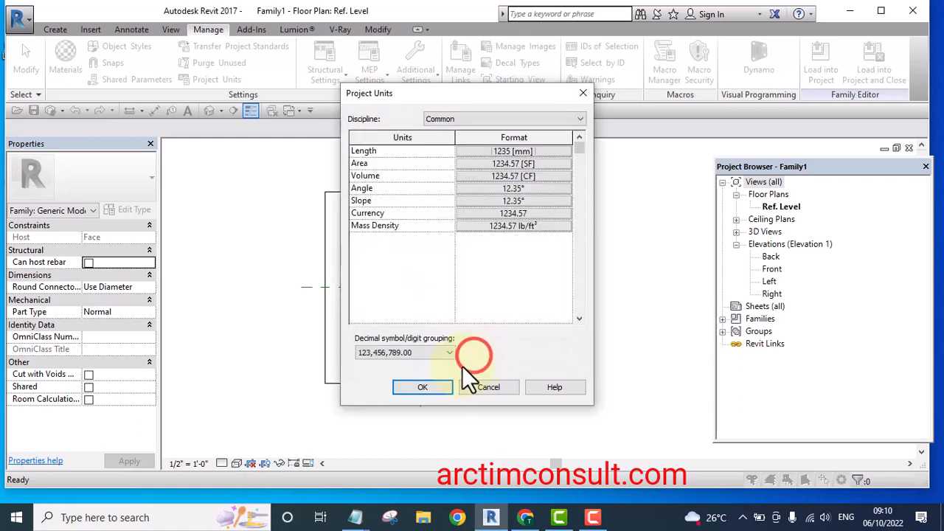
left_click(426, 387)
Examine the family's host face in the default 3D view, orbiting around it, then return to the plan
middle_click_drag(581, 256, 567, 264)
scroll(493, 339, "up", 2)
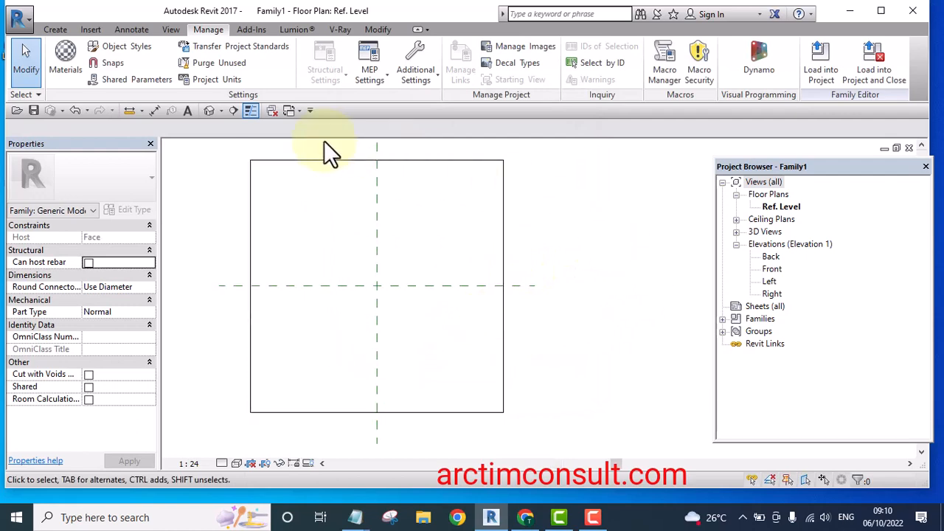
left_click(209, 111)
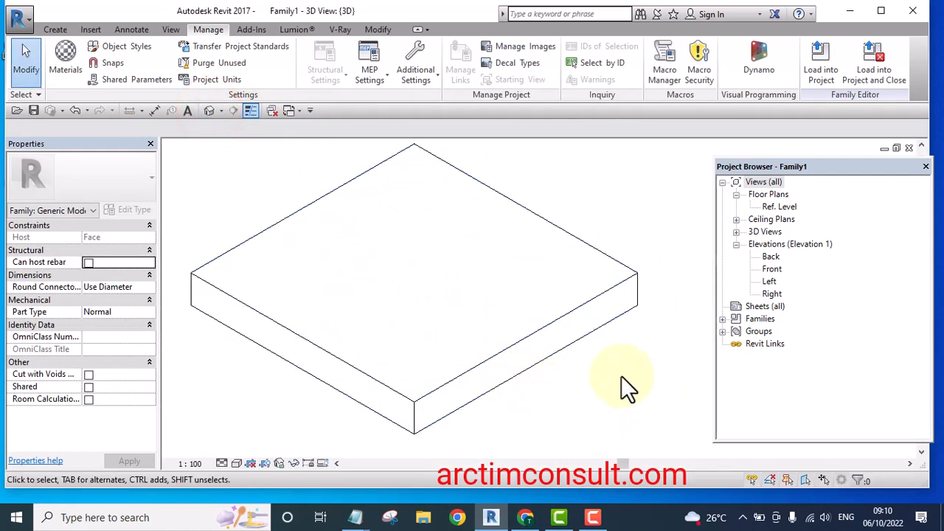
middle_click_drag(614, 397, 442, 352, "shift")
middle_click_drag(468, 401, 635, 368, "shift")
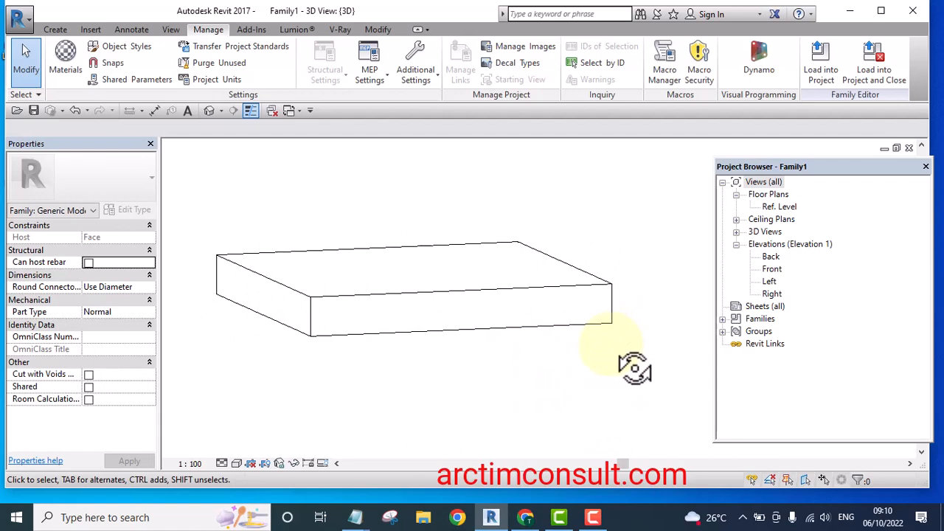
middle_click_drag(648, 330, 610, 342, "shift")
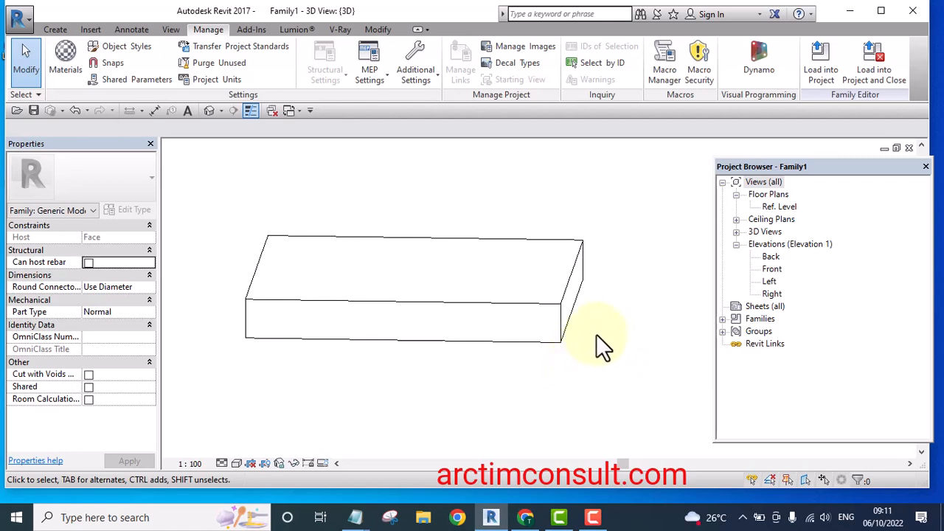
middle_click_drag(596, 337, 590, 341)
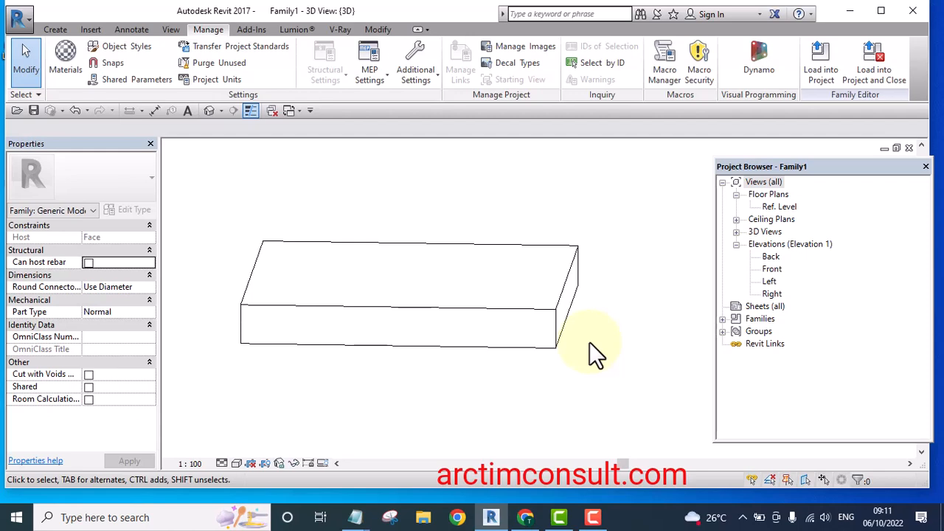
middle_click_drag(590, 340, 624, 362)
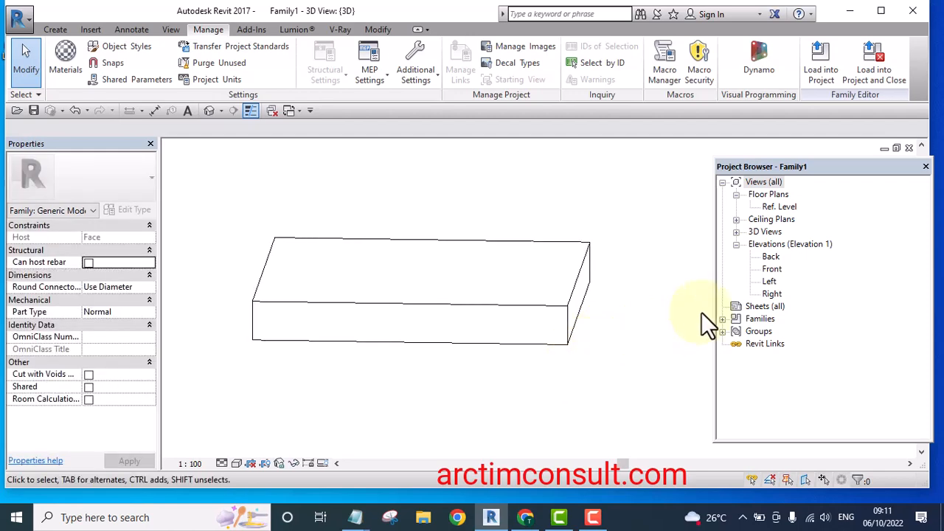
left_click(614, 234)
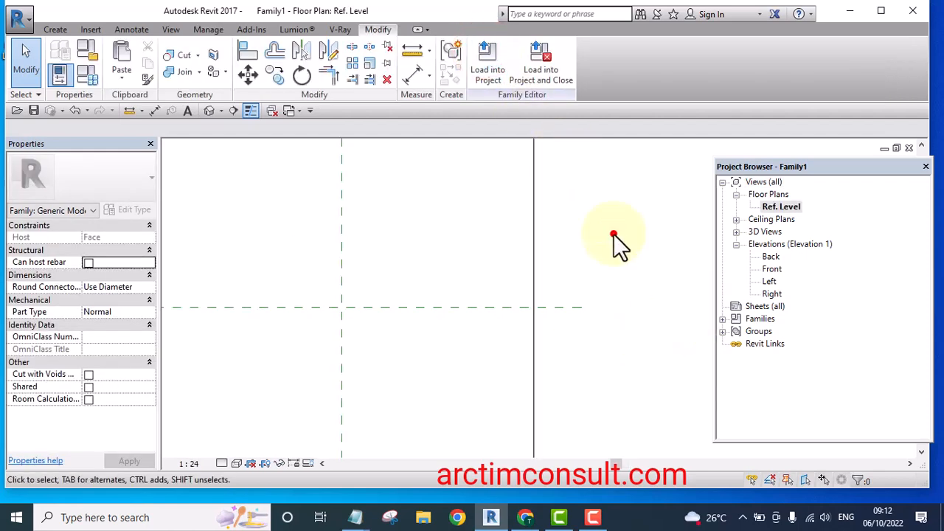
scroll(615, 237, "down", 1)
middle_click_drag(696, 285, 608, 302)
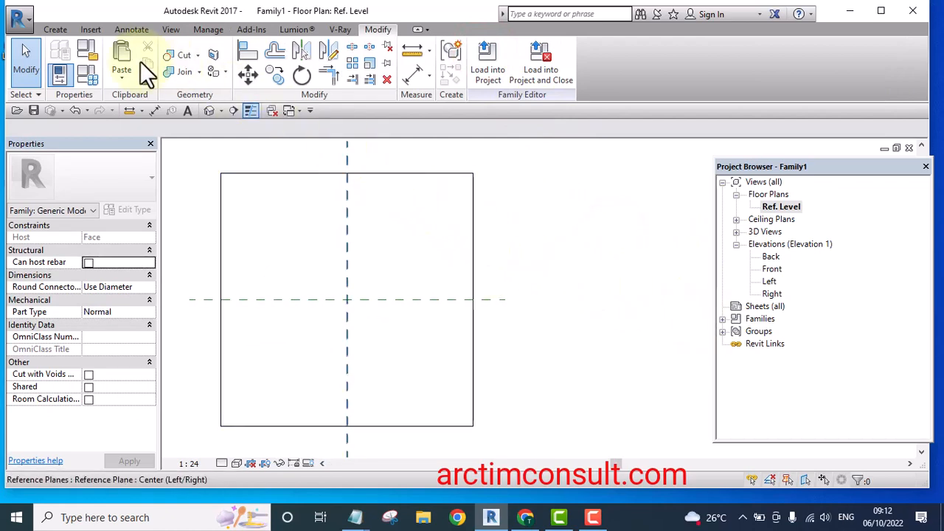
scroll(510, 213, "down", 2)
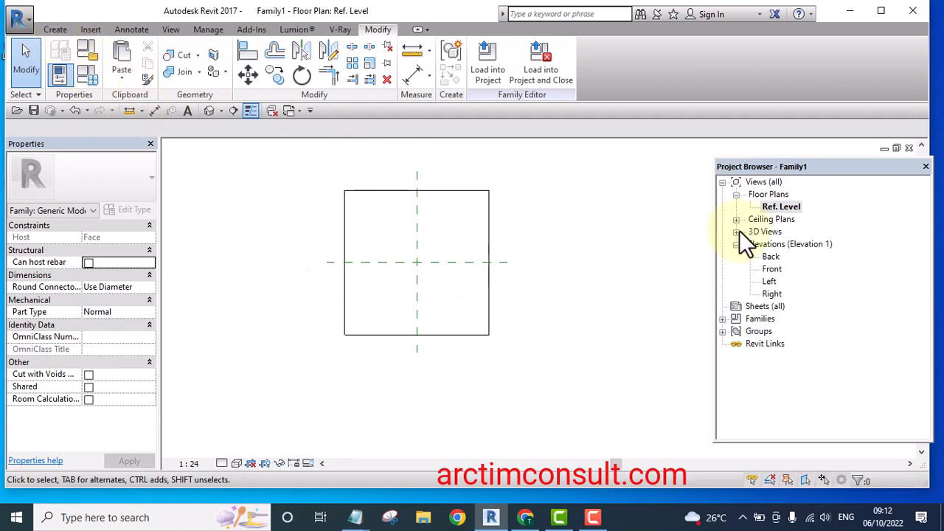
Open the Ref. Level plan, start an extrusion and sketch a circle of radius 75 mm at the reference planes' intersection
double_click(776, 208)
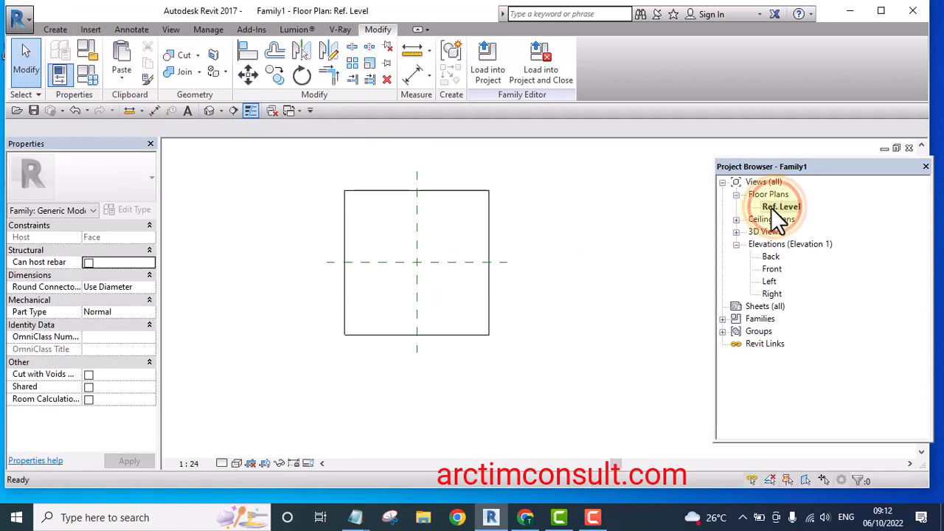
left_click(50, 26)
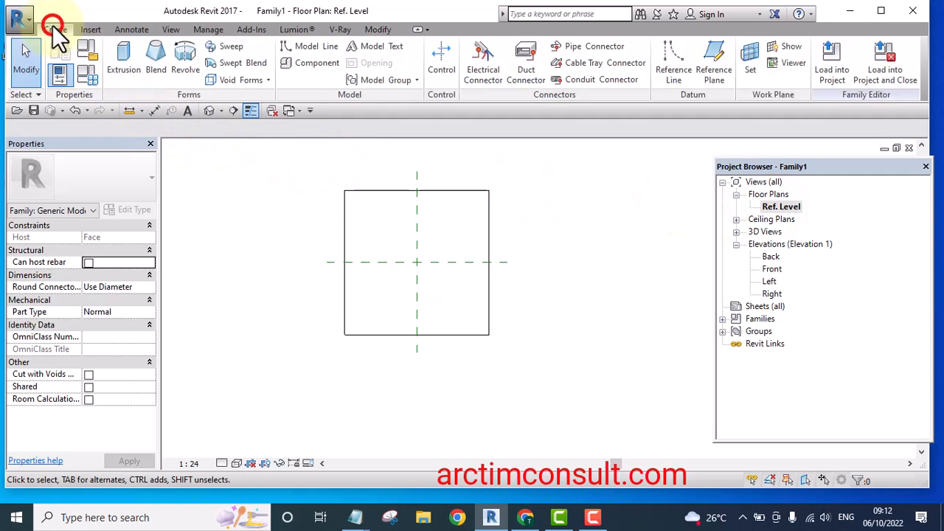
left_click(124, 59)
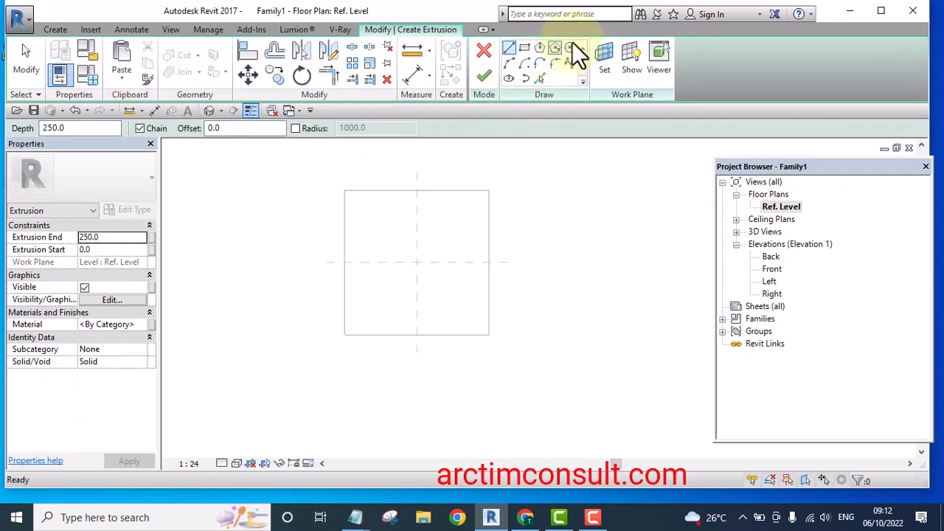
left_click(569, 47)
scroll(417, 252, "up", 4)
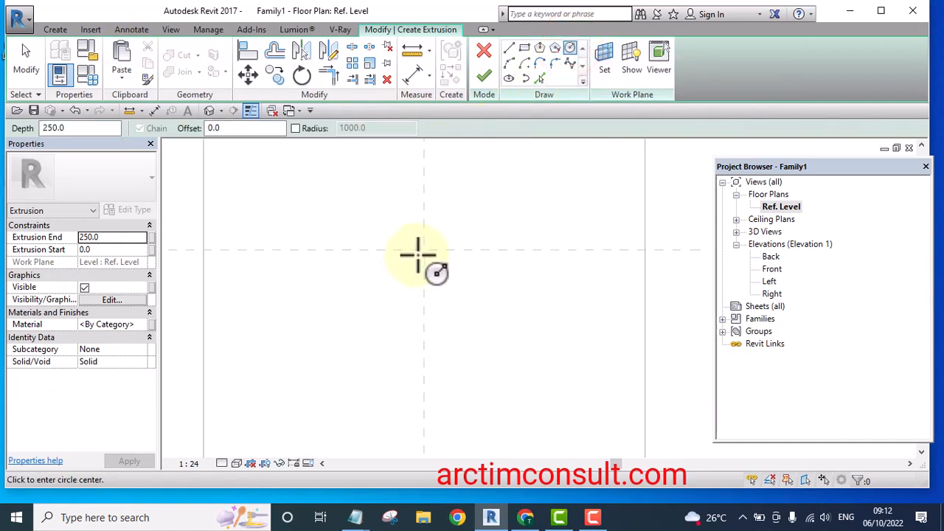
left_click(424, 250)
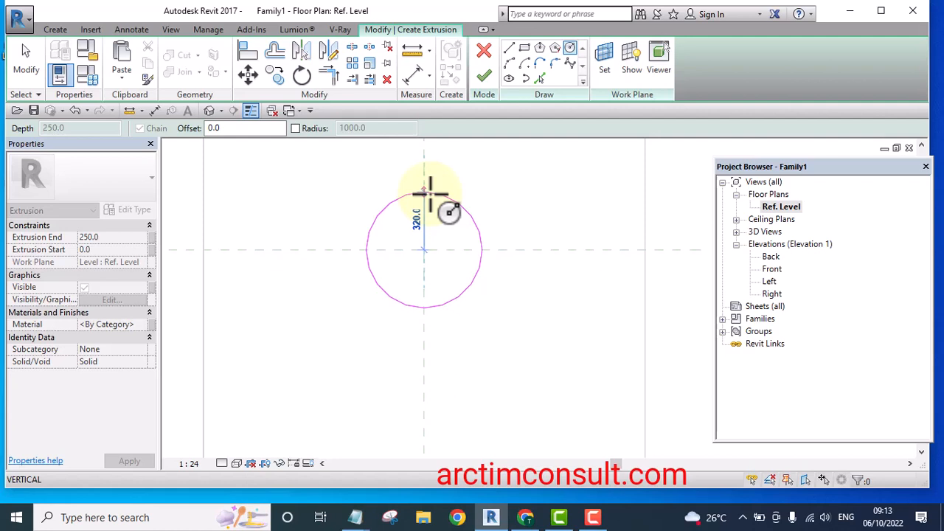
type("75")
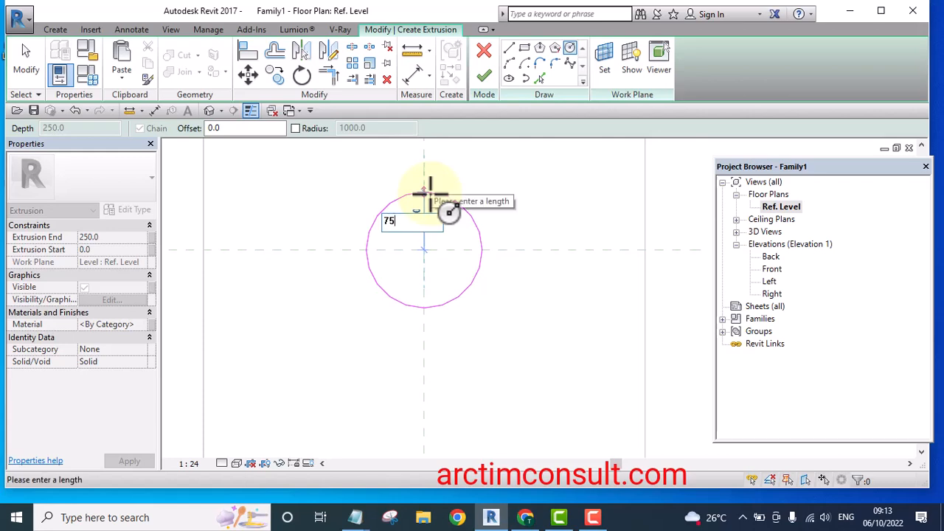
key("Return")
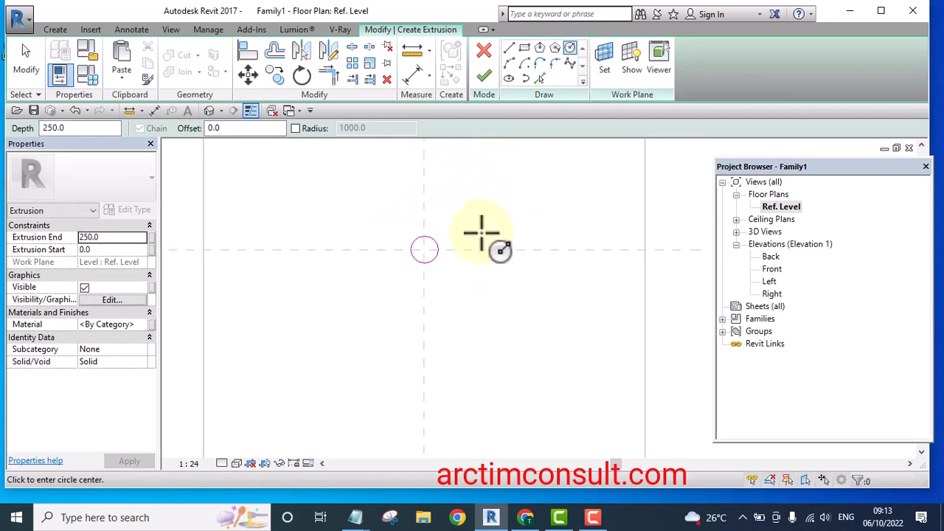
Offset a copy of the circle graphically about 10 mm inward and finish the extrusion
scroll(472, 225, "up", 4)
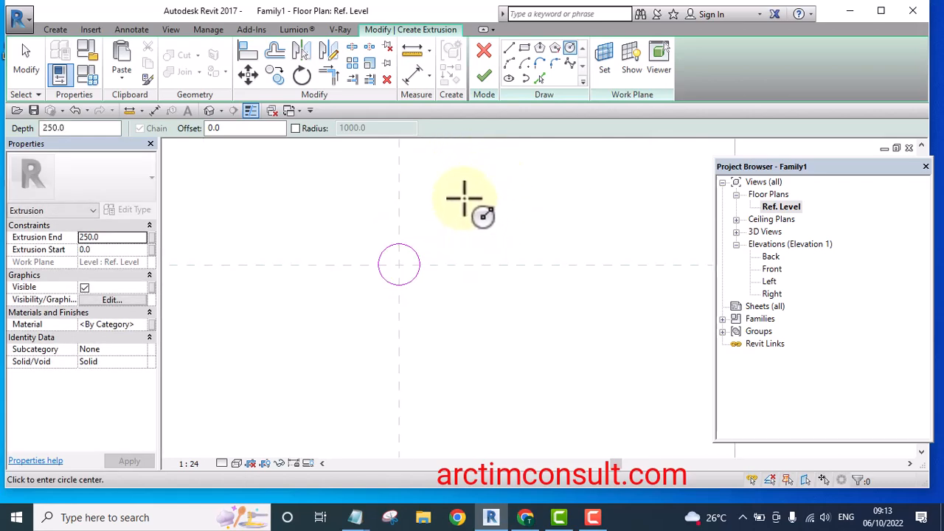
left_click(274, 49)
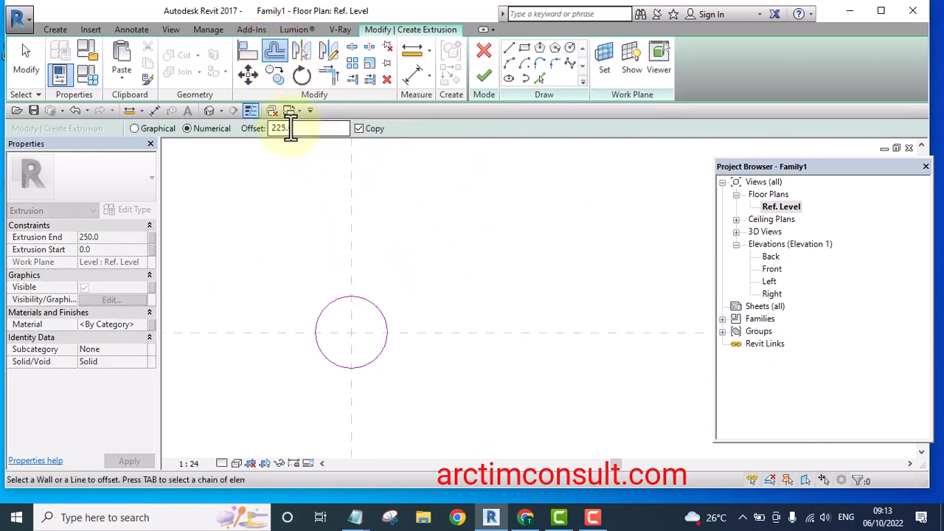
left_click(359, 129)
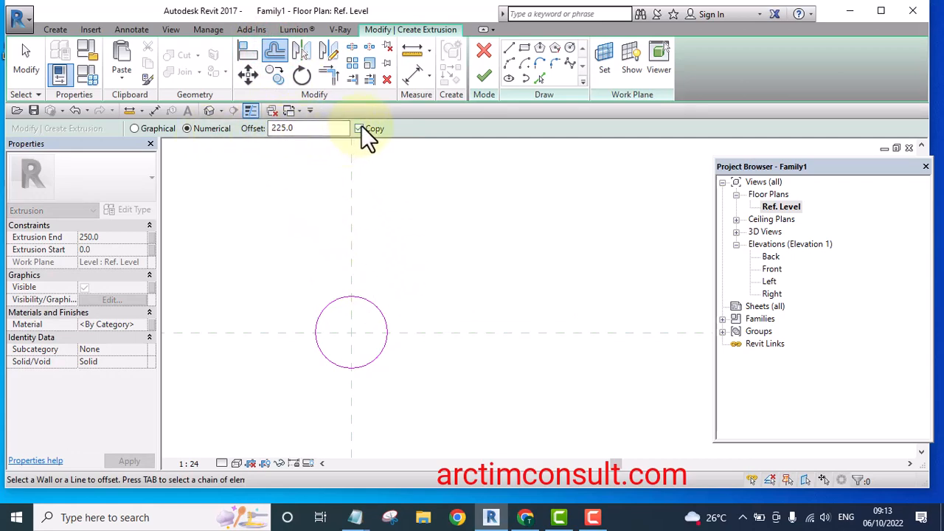
left_click(133, 128)
scroll(374, 309, "up", 4)
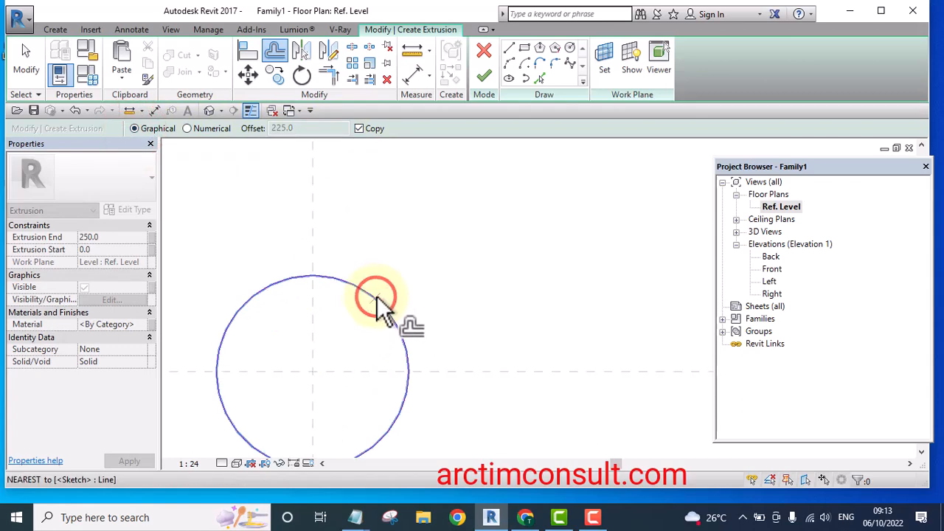
left_click(374, 298)
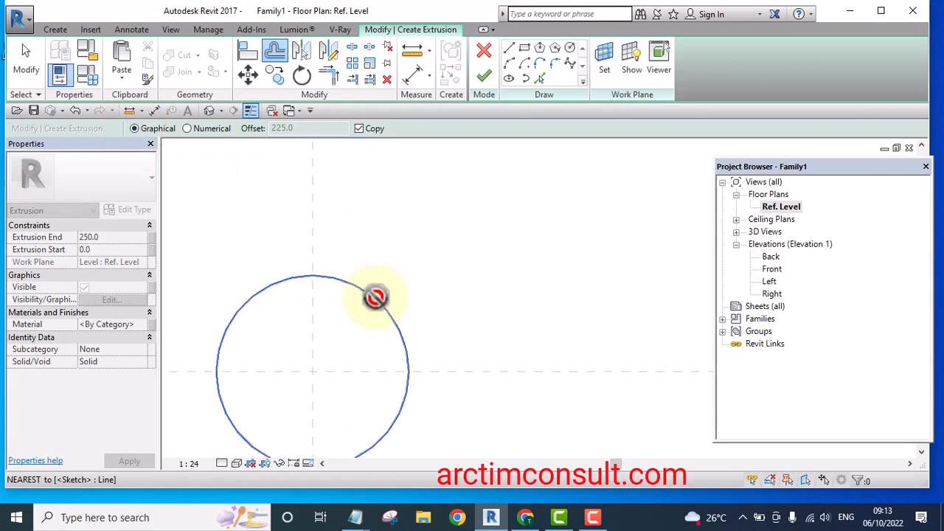
scroll(368, 308, "up", 3)
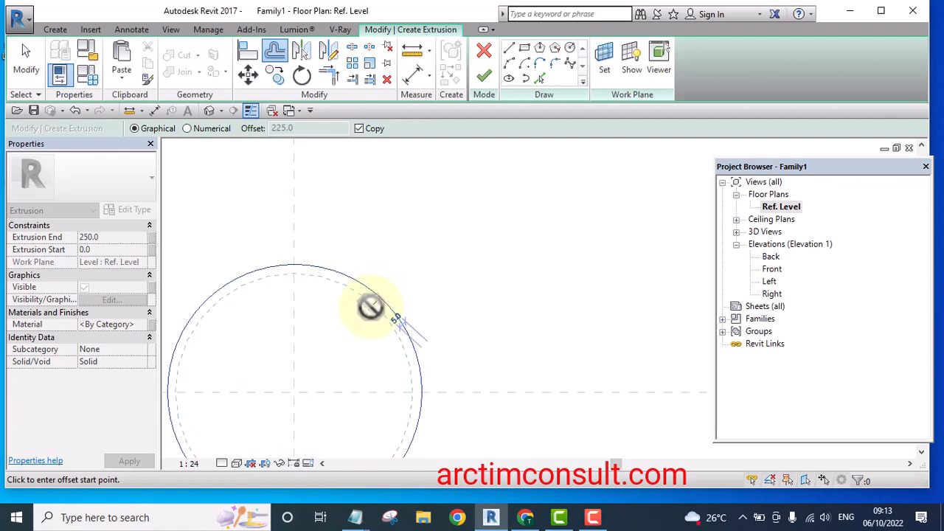
left_click(369, 308)
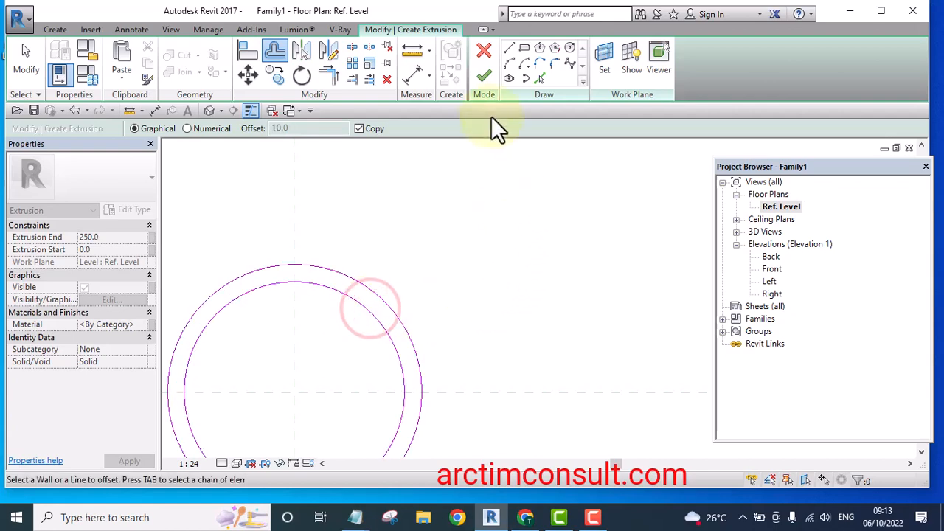
left_click(486, 74)
scroll(448, 195, "down", 3)
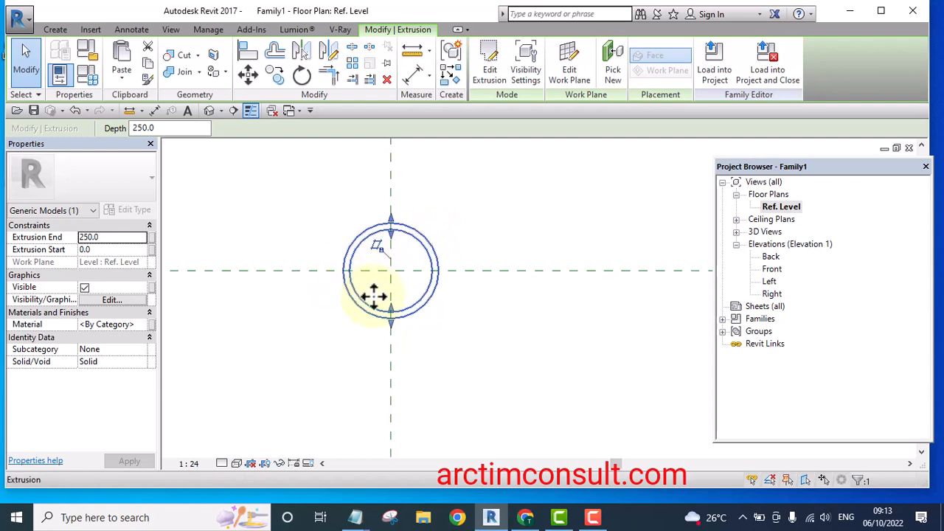
Open the extrusion's material and duplicate the Default material, naming the copy Light Body
left_click(143, 326)
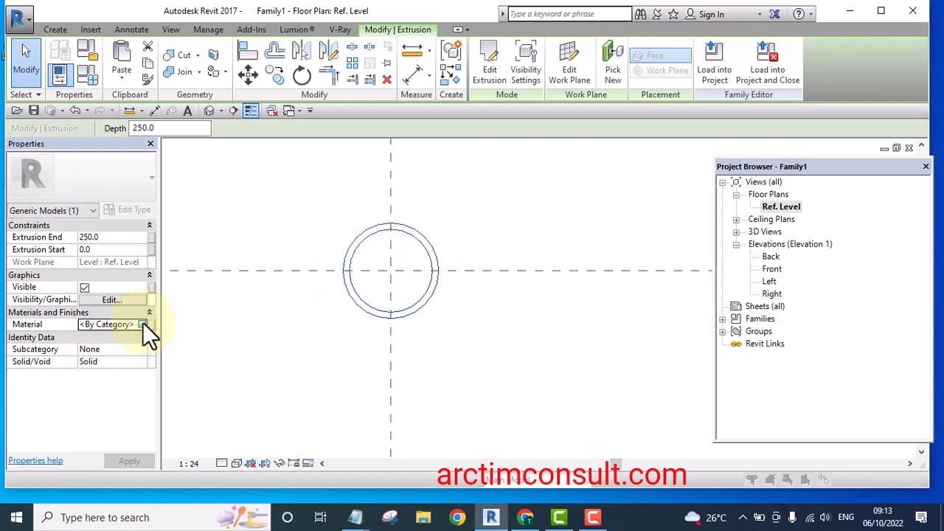
left_click(144, 325)
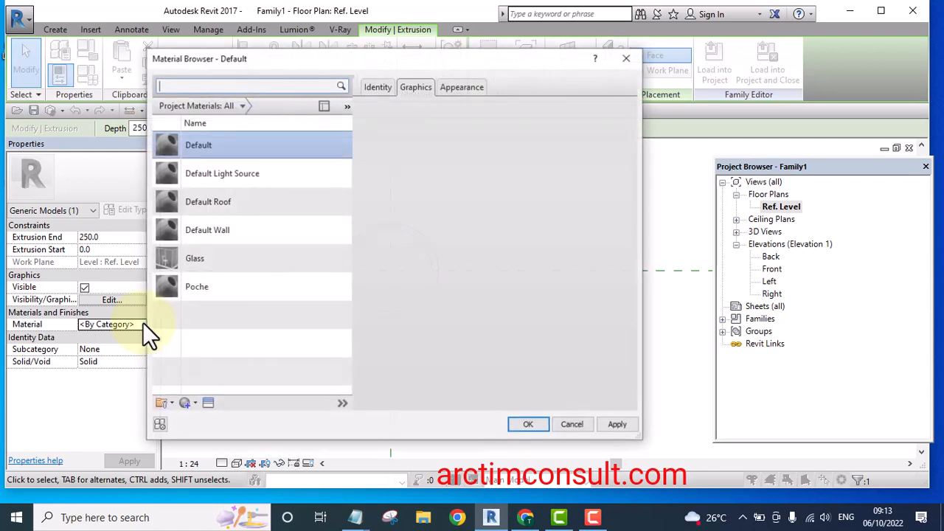
right_click(197, 141)
left_click(233, 163)
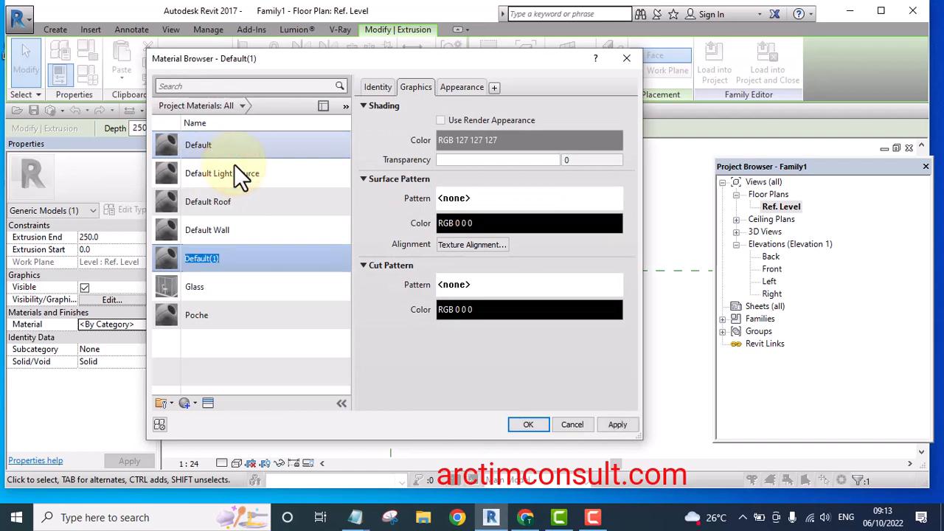
type("Light Body")
Set Light Body's shading colour to RGB 232 232 232 and assign the material to the extrusion
left_click(478, 144)
left_click_drag(552, 205, 548, 155)
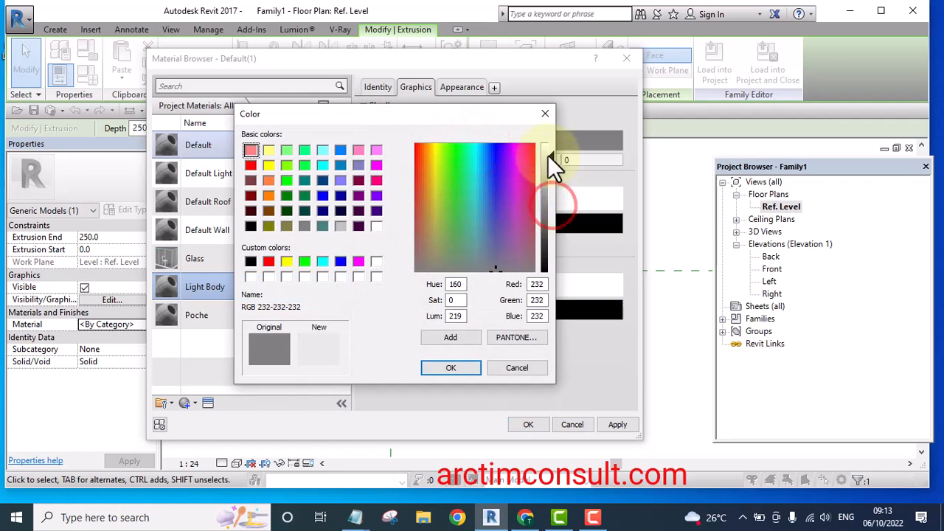
left_click(453, 368)
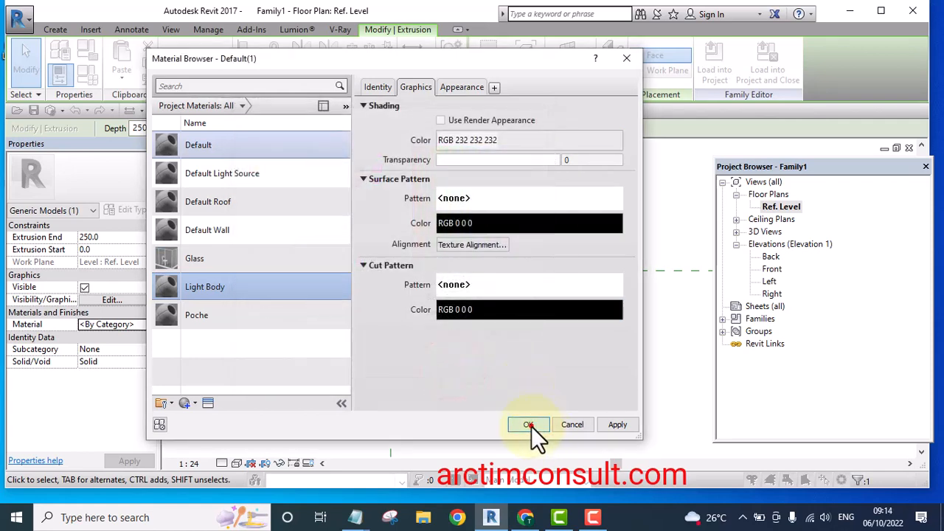
left_click(529, 425)
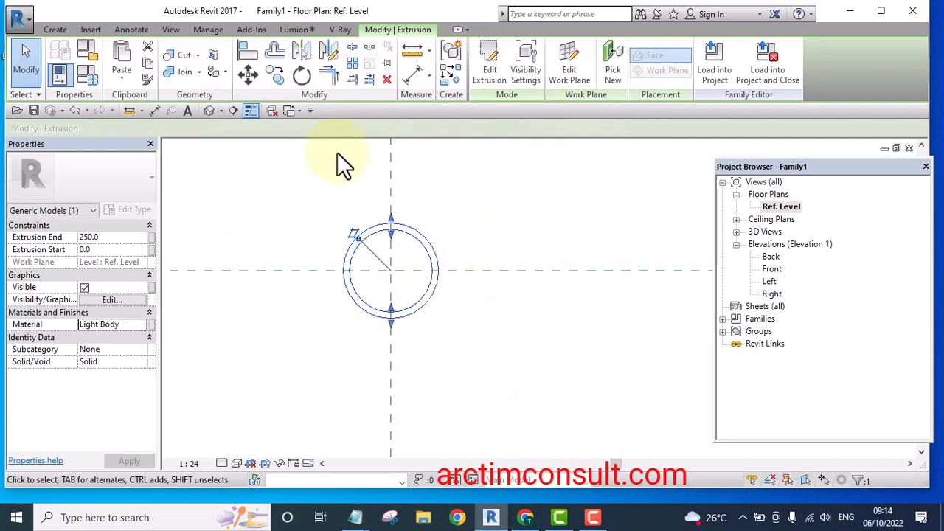
In the Front elevation, drag the extrusion's end handles so it runs from -152.5 mm up to the reference level
left_click(210, 110)
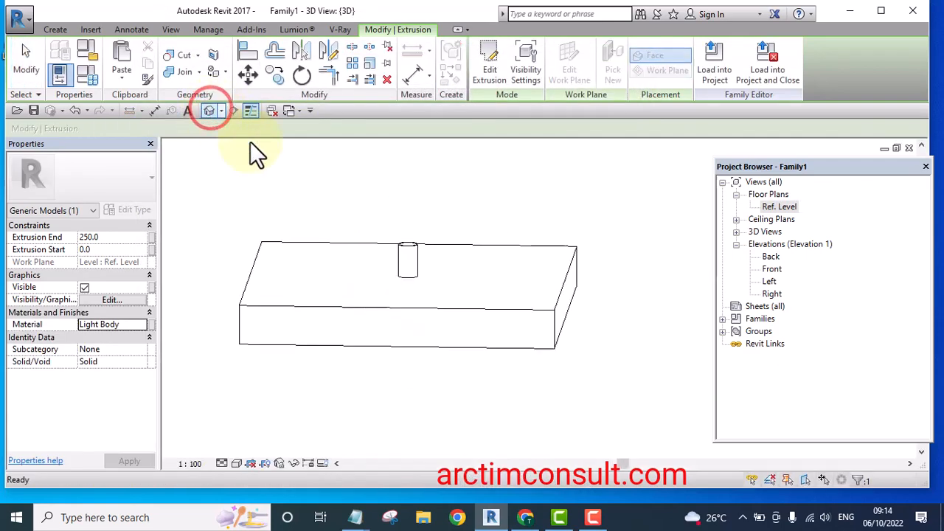
key("Escape")
middle_click_drag(476, 360, 548, 351, "shift")
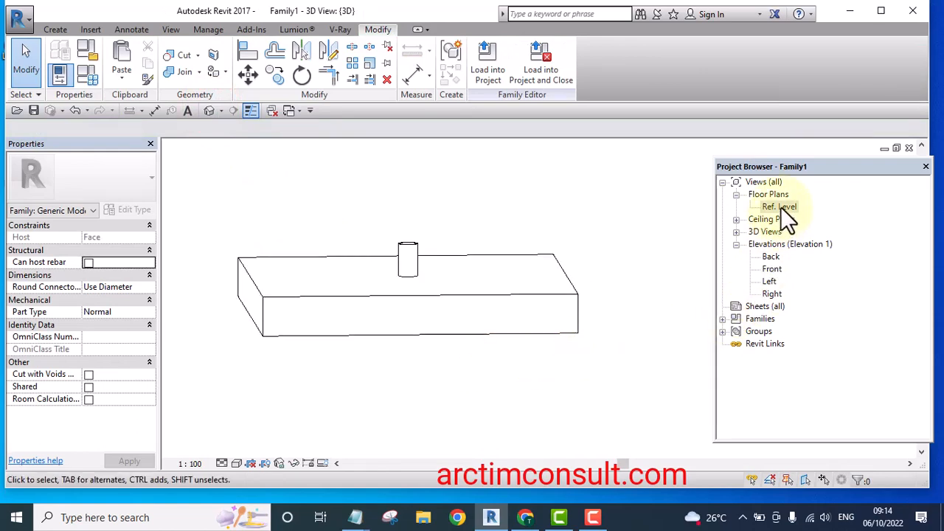
double_click(772, 269)
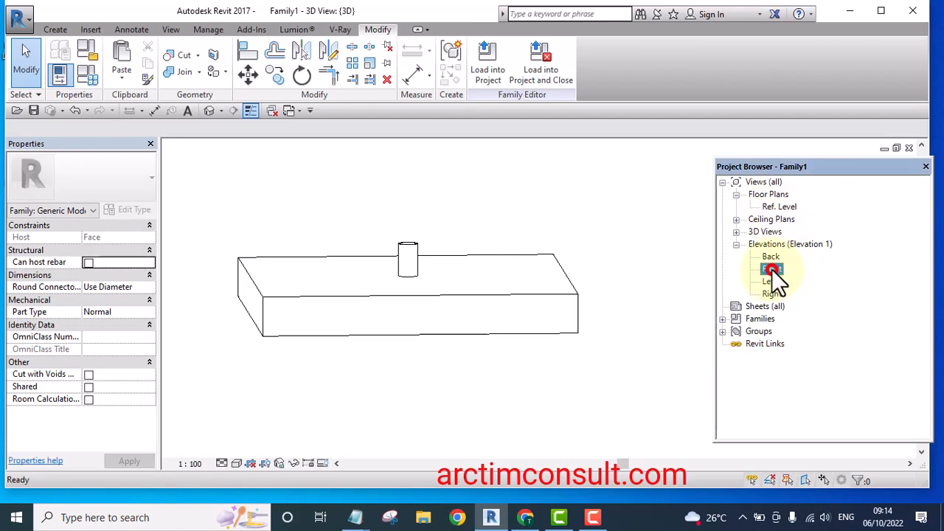
left_click(433, 275)
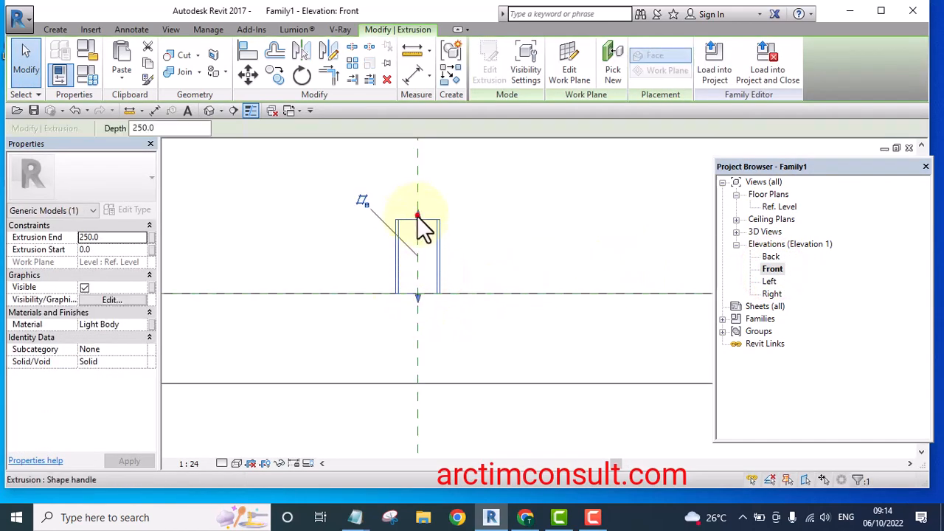
left_click_drag(418, 219, 419, 343)
scroll(419, 303, "up", 1)
scroll(421, 249, "up", 1)
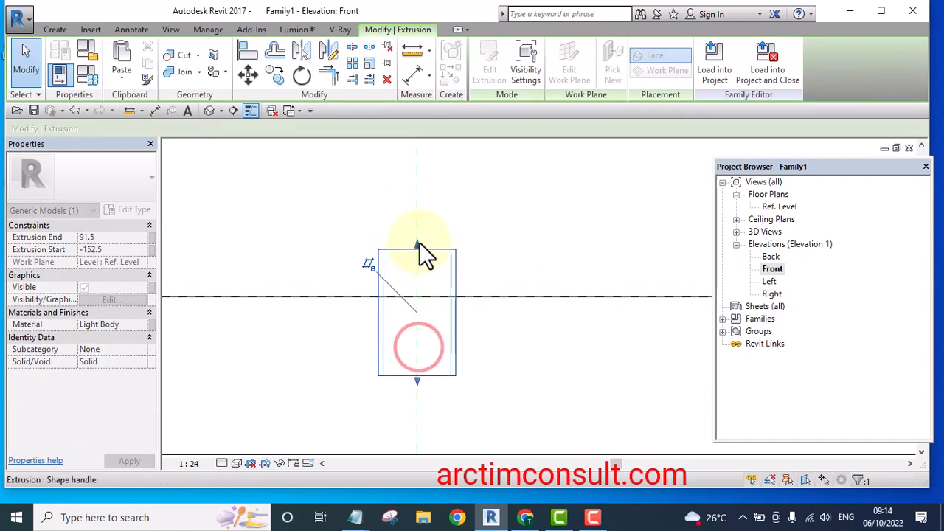
left_click_drag(417, 245, 417, 291)
scroll(417, 317, "up", 1)
scroll(414, 302, "up", 1)
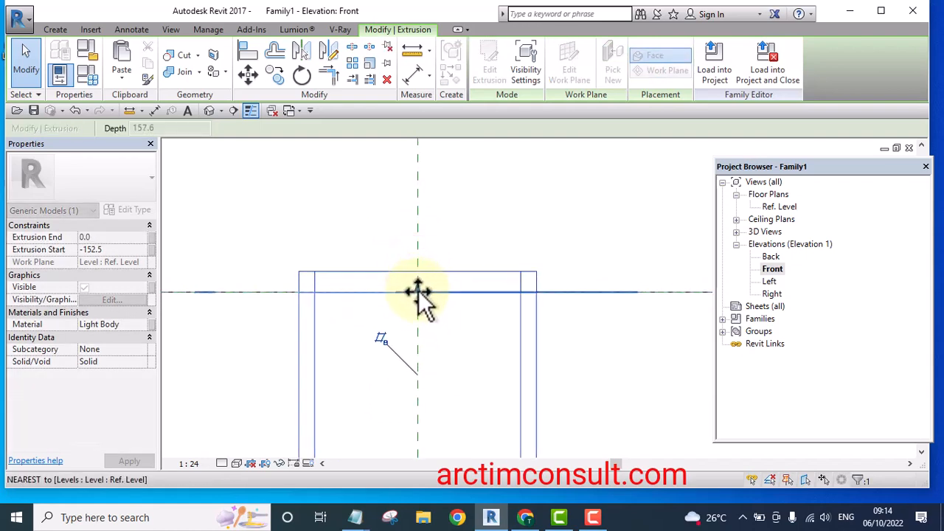
scroll(465, 219, "down", 6)
scroll(439, 316, "up", 1)
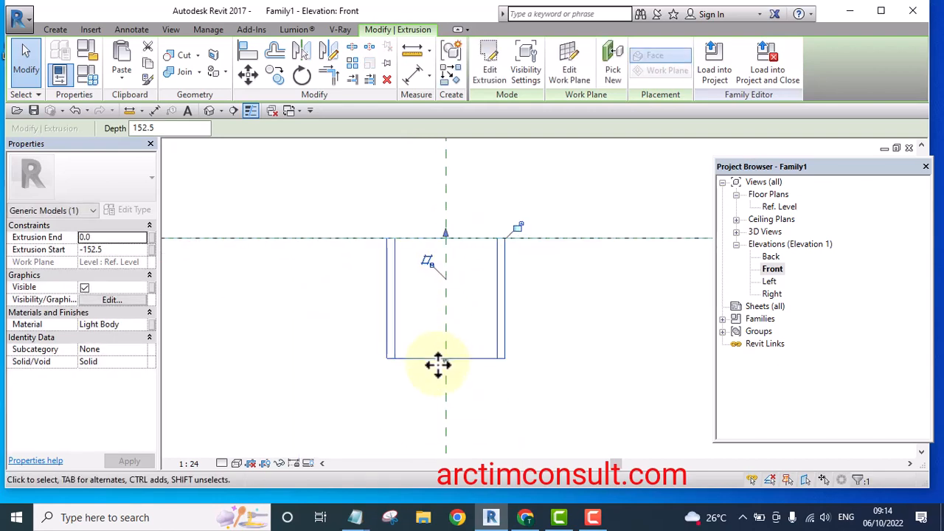
mouse_move(444, 362)
left_mouse_down()
mouse_move(441, 347)
mouse_move(445, 353)
left_mouse_up()
left_click(508, 189)
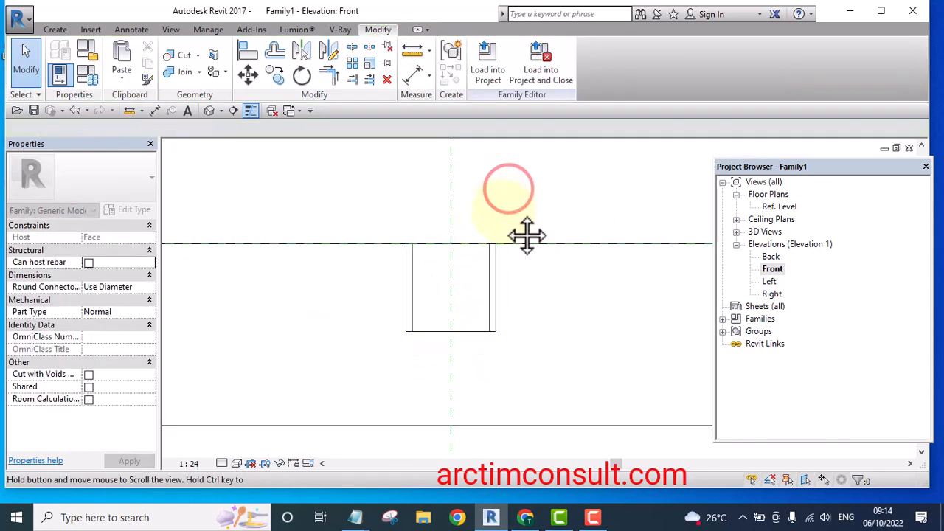
Examine the ring extrusion against the host face in the default 3D view from several angles
middle_click_drag(524, 232, 516, 277)
scroll(457, 317, "up", 2)
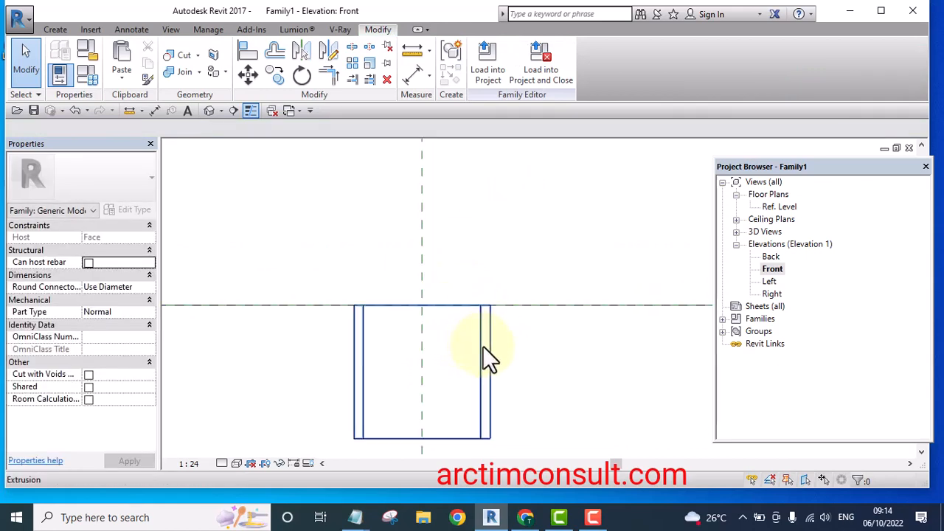
left_click(209, 111)
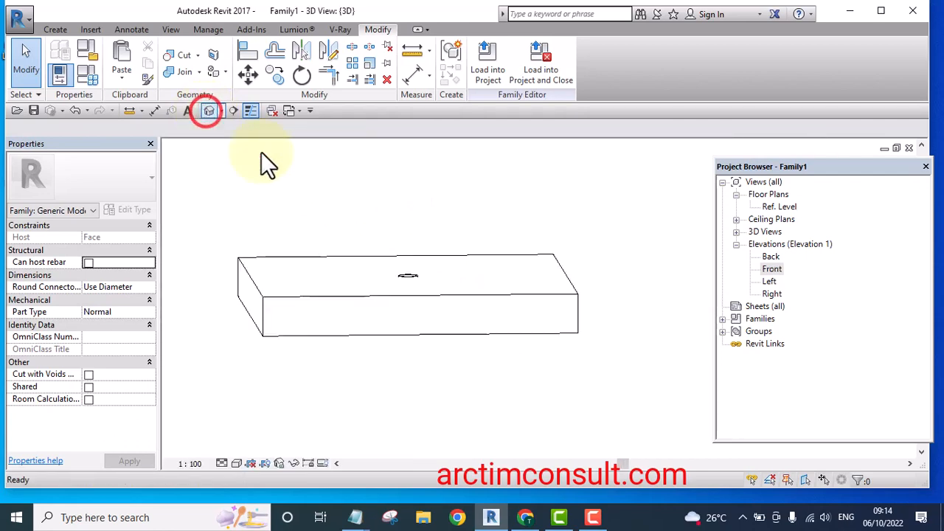
middle_click_drag(472, 257, 506, 268, "shift")
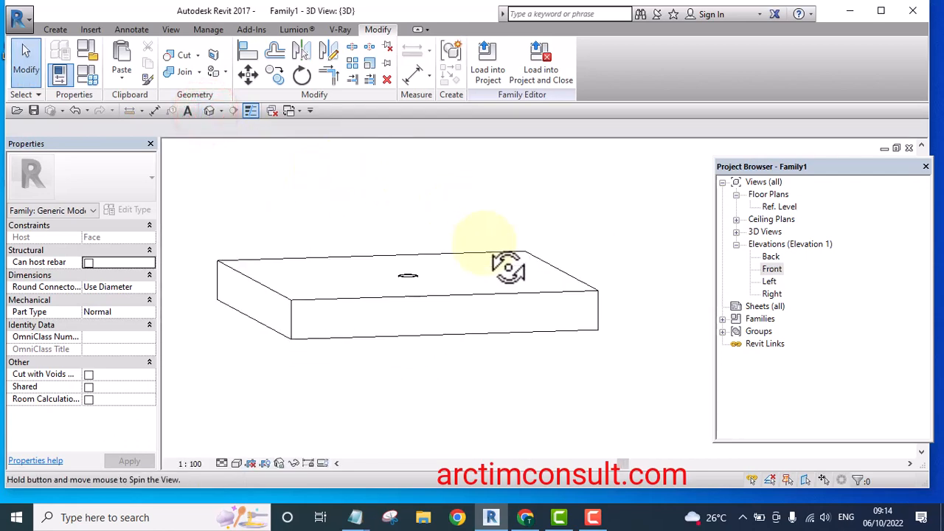
middle_click_drag(497, 189, 428, 312, "shift")
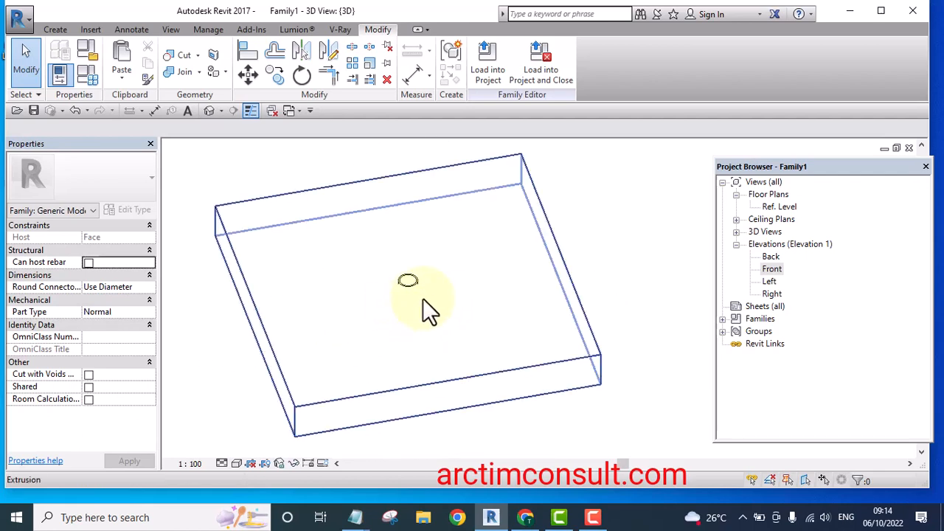
scroll(405, 283, "up", 6)
scroll(398, 272, "up", 1)
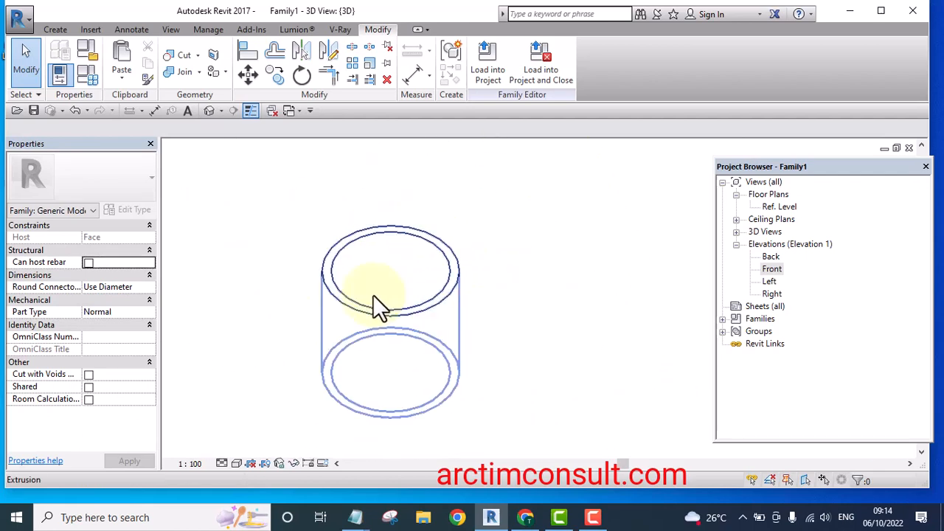
scroll(378, 270, "down", 5)
scroll(413, 284, "down", 5)
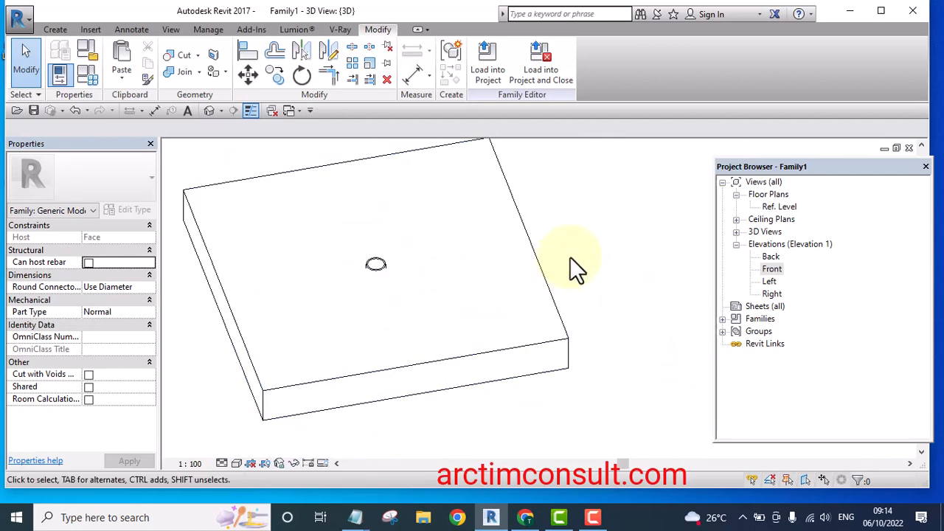
middle_click_drag(406, 371, 659, 281, "shift")
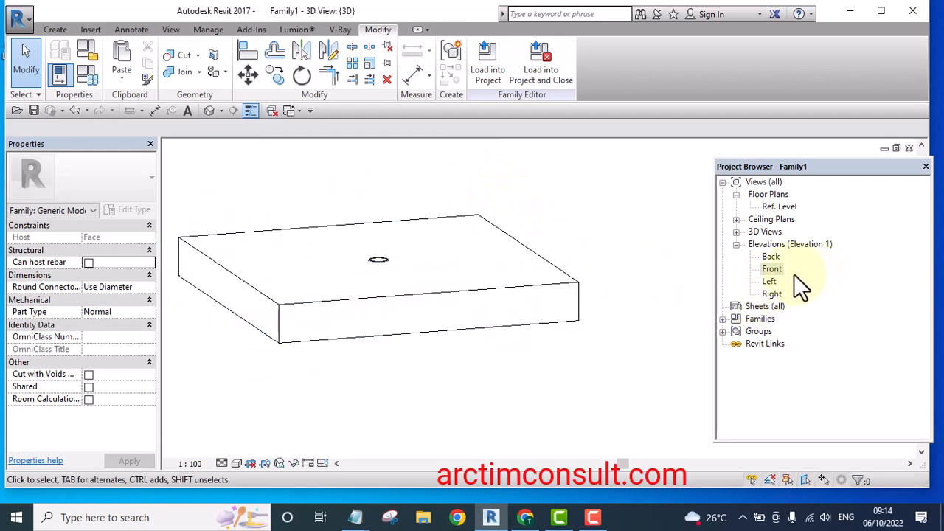
In the Ref. Level plan, start a sweep and sketch a rectangular path about 215 by 180 mm around the ring
double_click(778, 207)
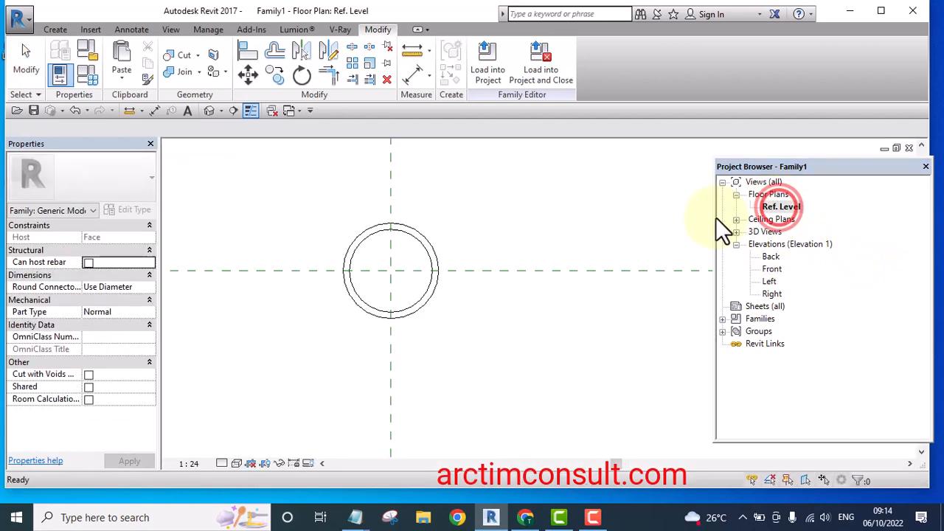
scroll(402, 317, "up", 4)
scroll(417, 295, "down", 3)
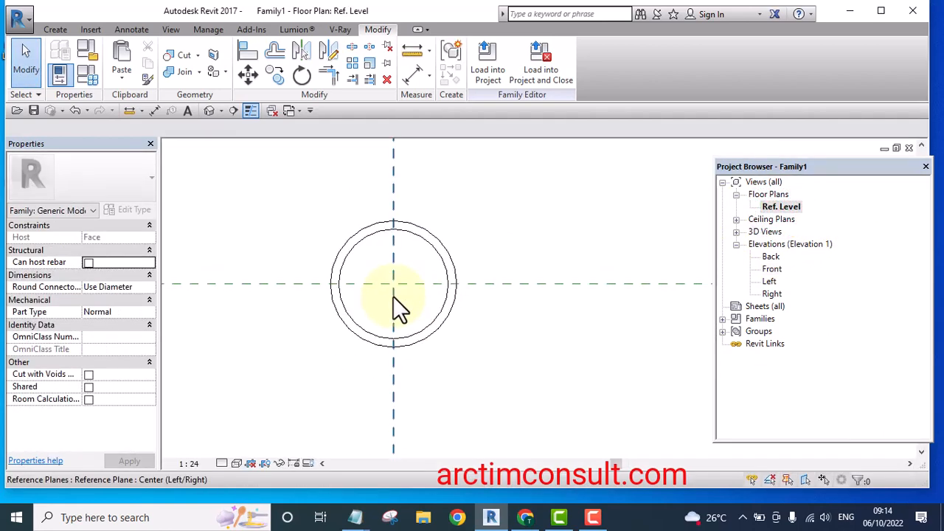
scroll(457, 309, "up", 2)
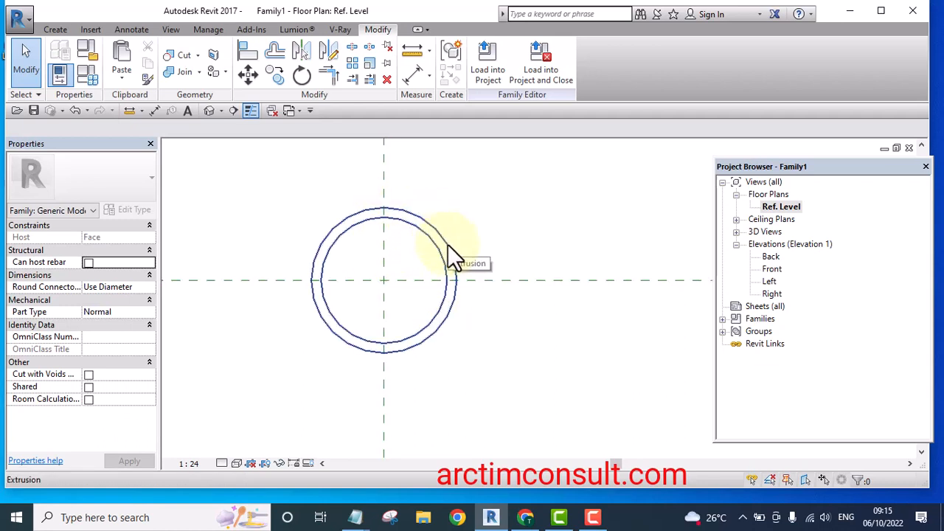
scroll(295, 310, "down", 6)
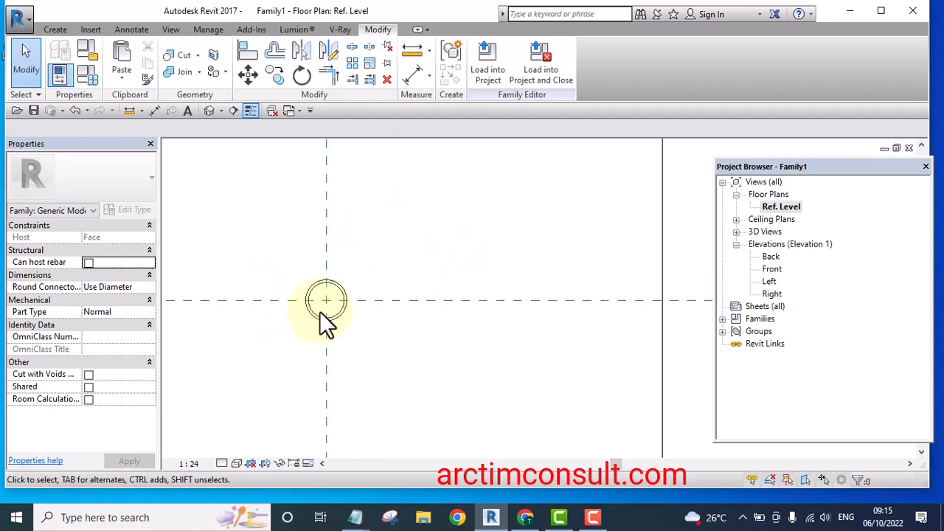
middle_click_drag(351, 319, 369, 286)
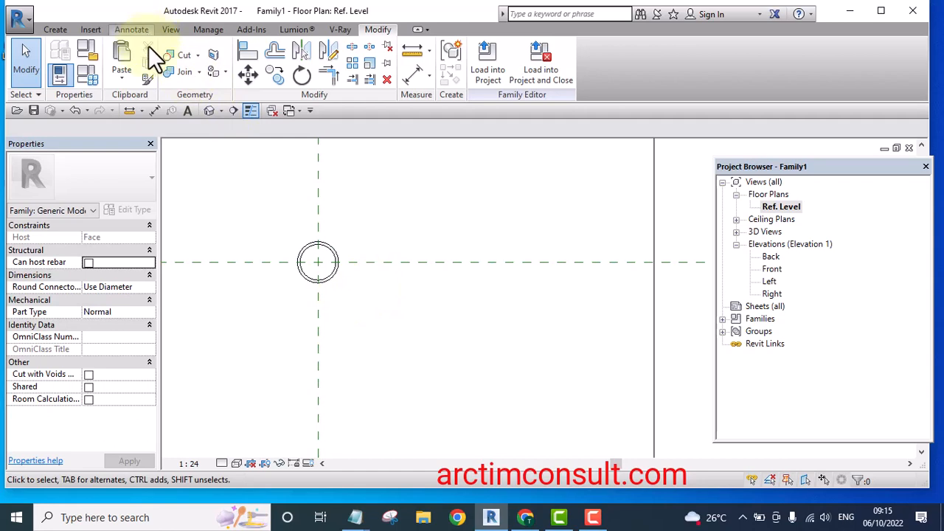
left_click(55, 29)
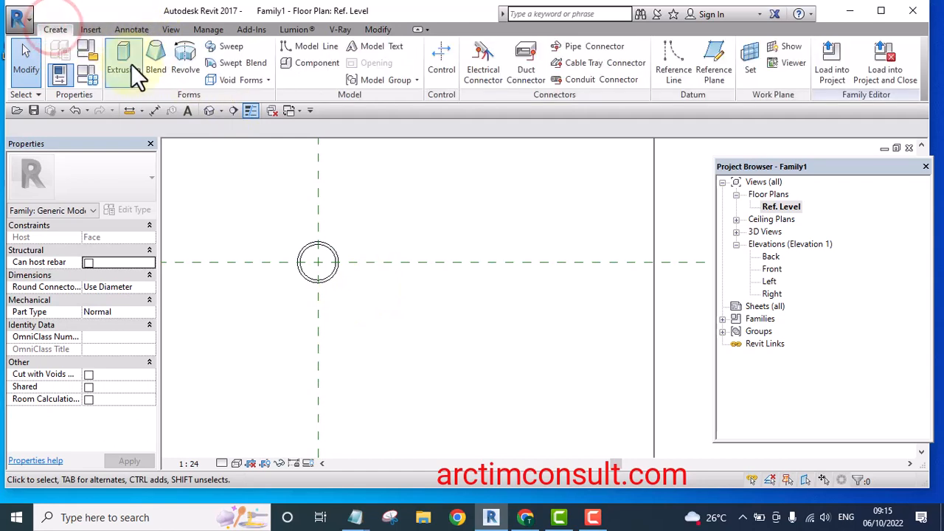
left_click(234, 46)
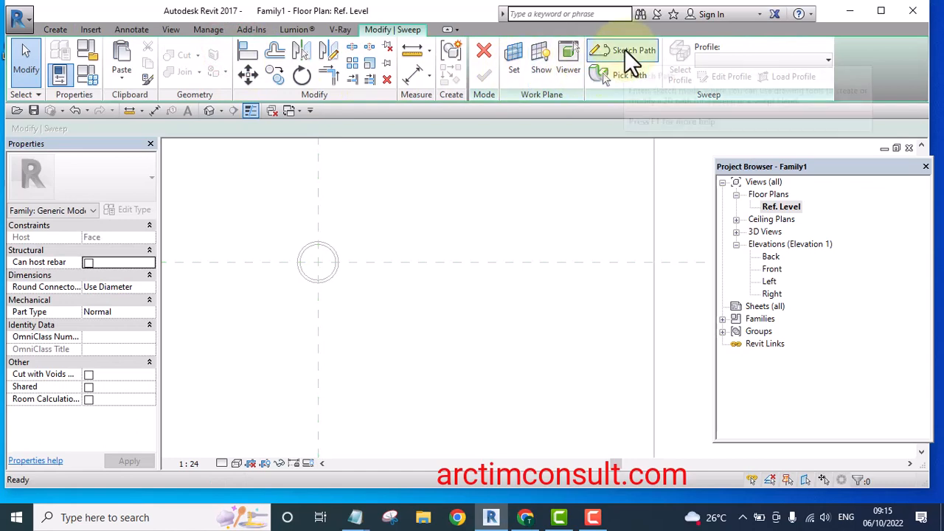
left_click(624, 50)
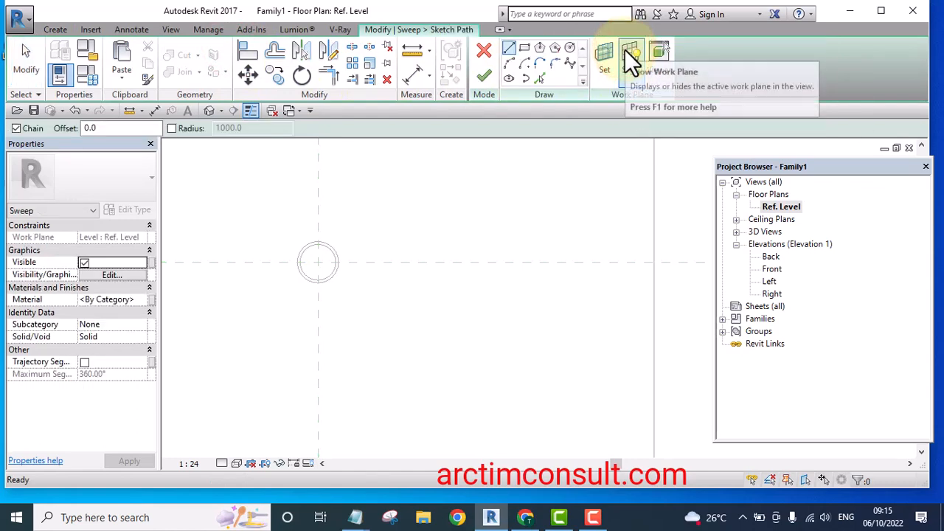
left_click(539, 77)
scroll(309, 255, "up", 2)
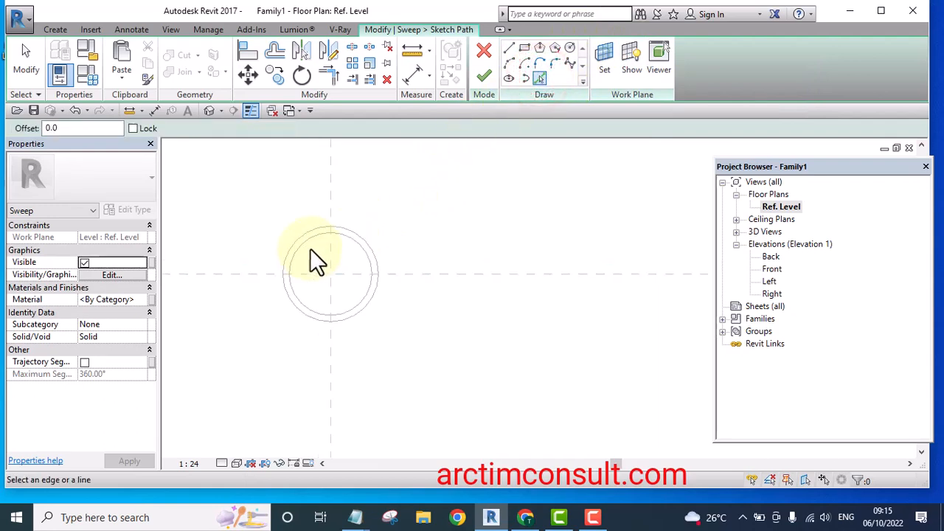
scroll(310, 255, "up", 1)
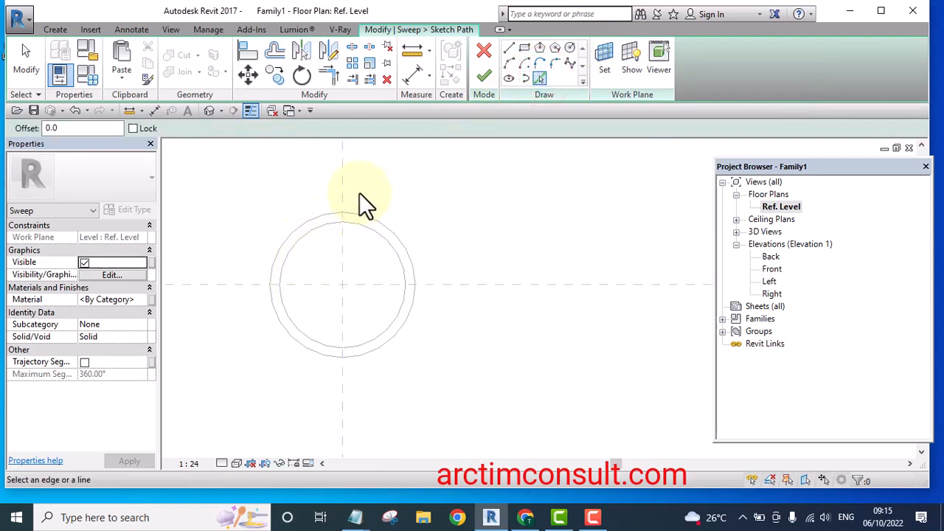
scroll(383, 182, "down", 1)
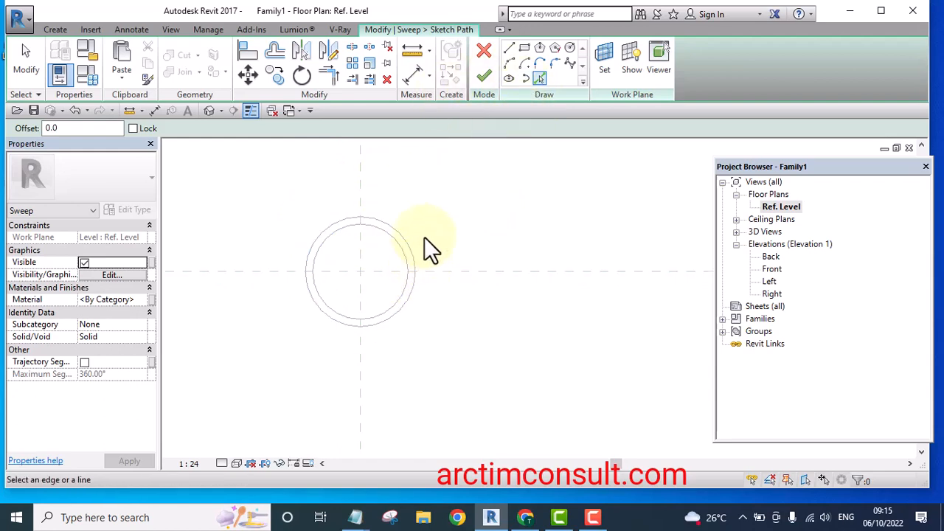
left_click(525, 49)
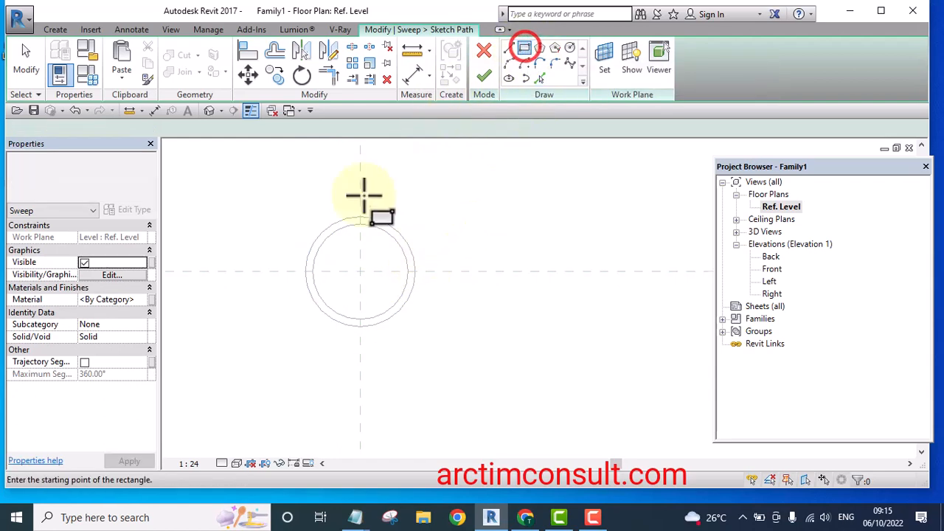
left_click(278, 205)
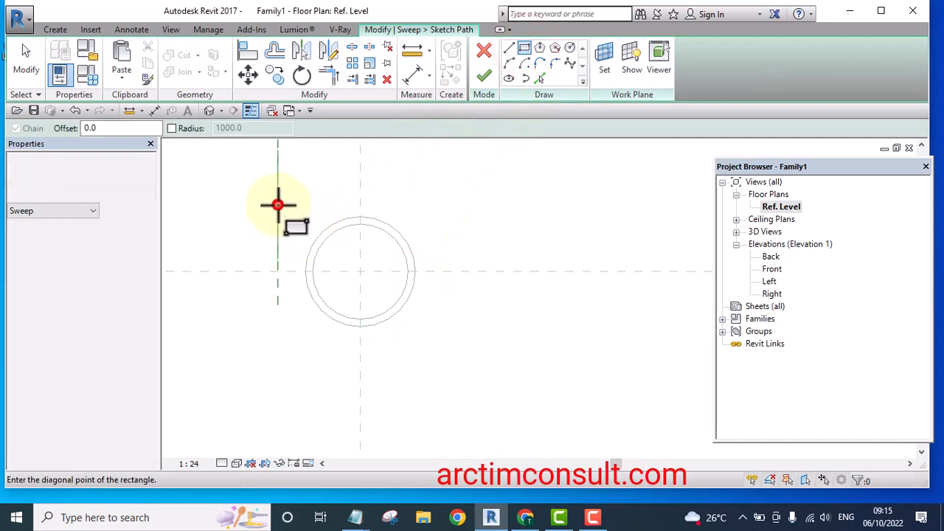
left_click(436, 336)
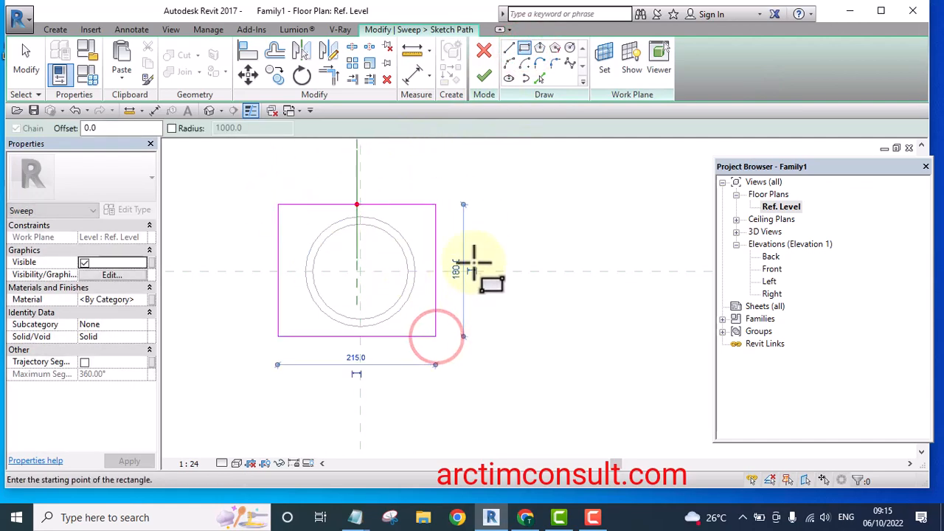
left_click(248, 51)
scroll(362, 169, "up", 2)
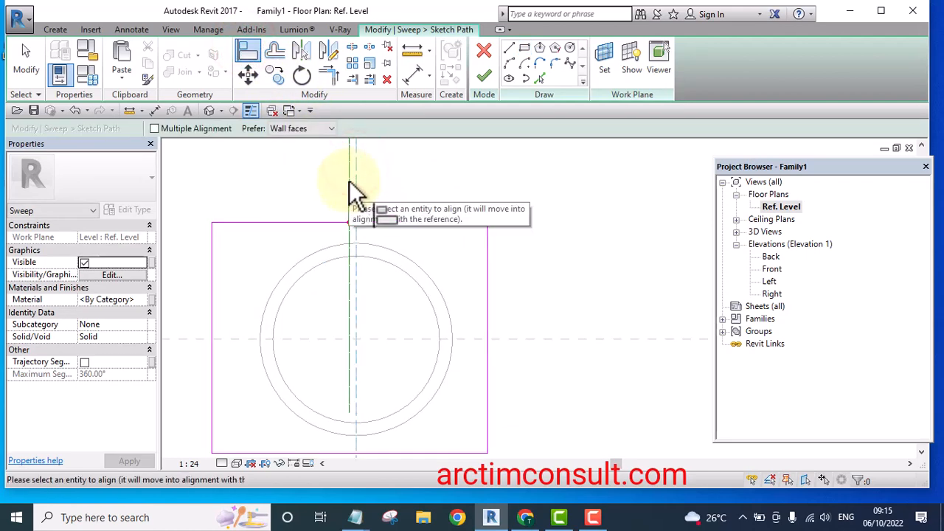
right_click(396, 164)
left_click(425, 170)
scroll(424, 171, "down", 2)
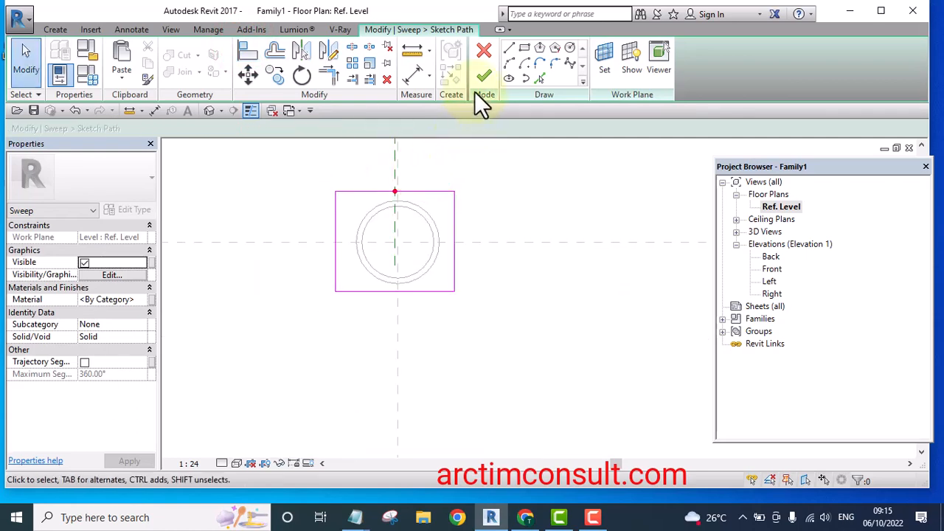
Finish the sweep path and open the sweep profile for editing in the Left elevation
left_click(486, 73)
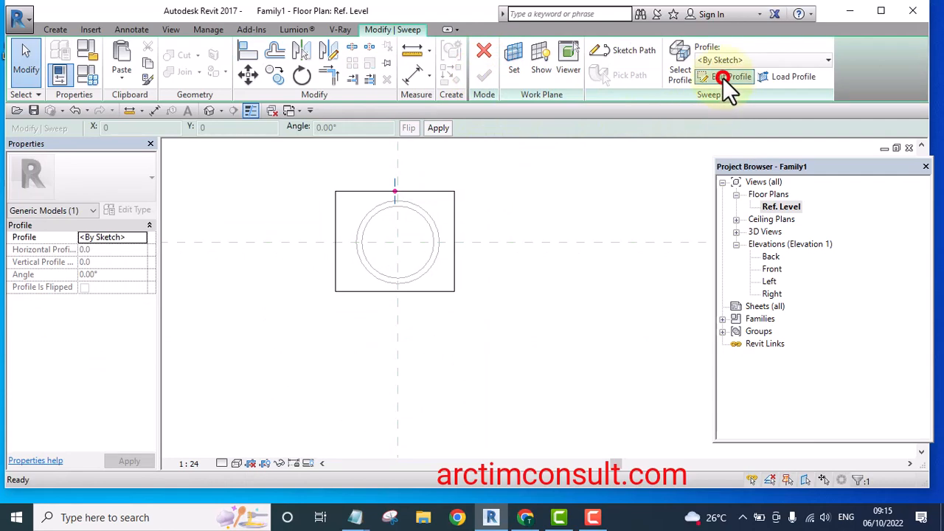
left_click(723, 77)
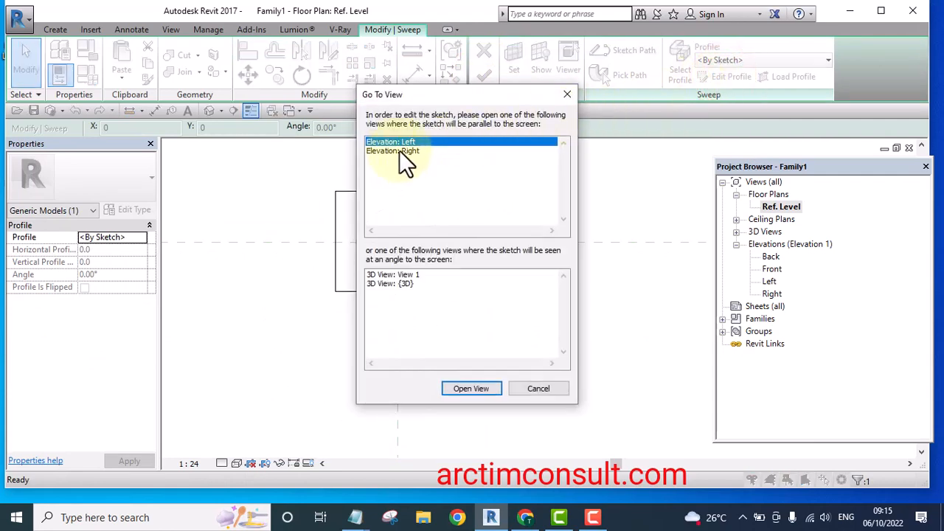
double_click(401, 141)
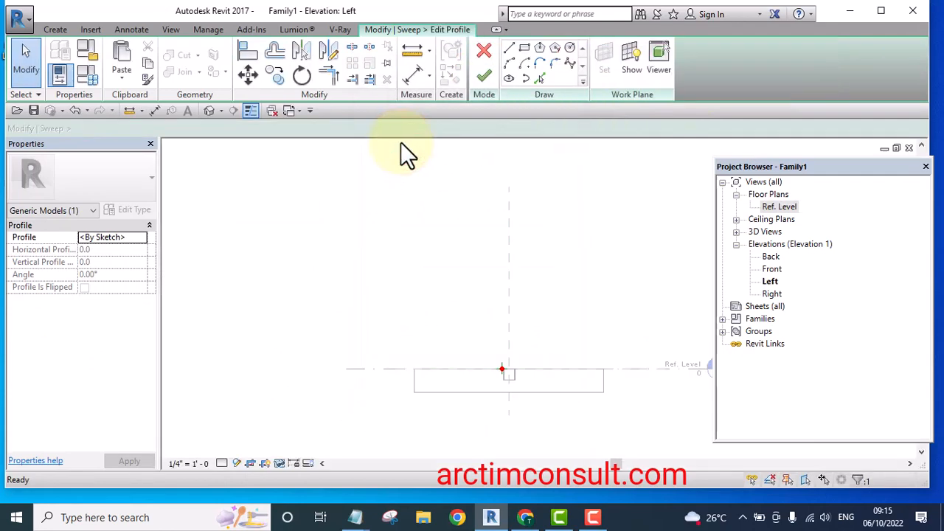
Sketch a rectangular profile about 12.2 by 3.8 mm on the reference level beside the centre reference plane
scroll(516, 405, "up", 8)
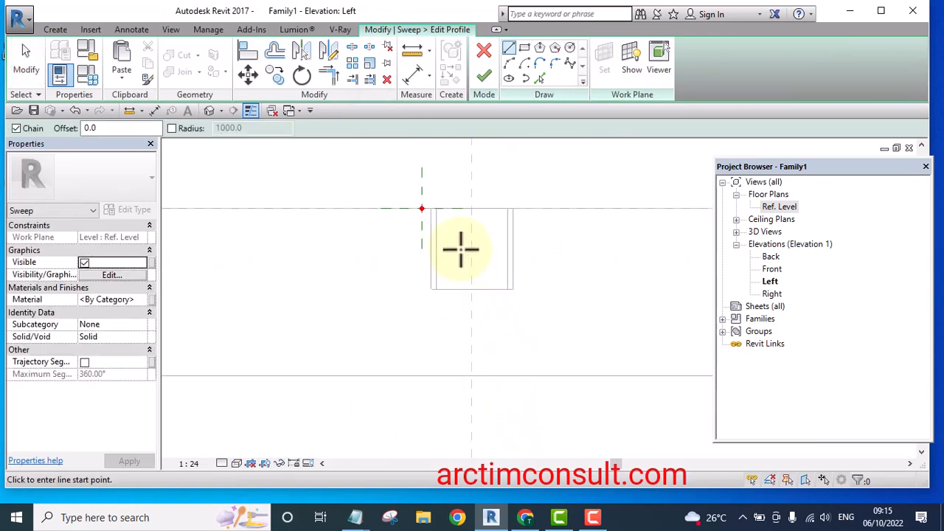
scroll(430, 201, "up", 4)
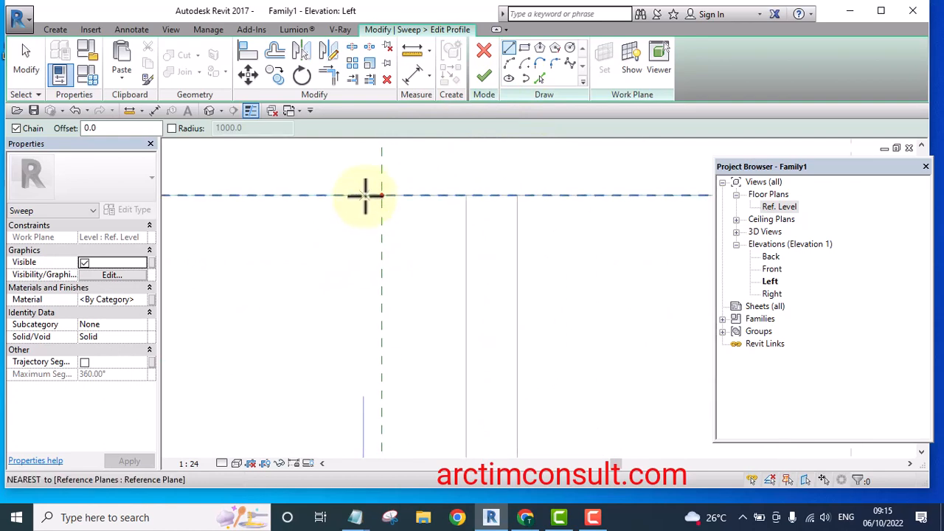
middle_click_drag(389, 228, 402, 337)
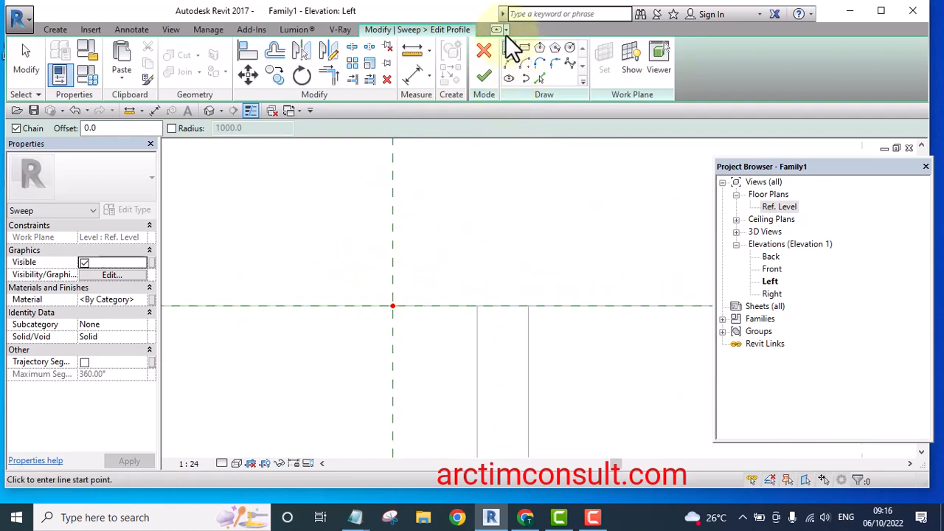
left_click(392, 306)
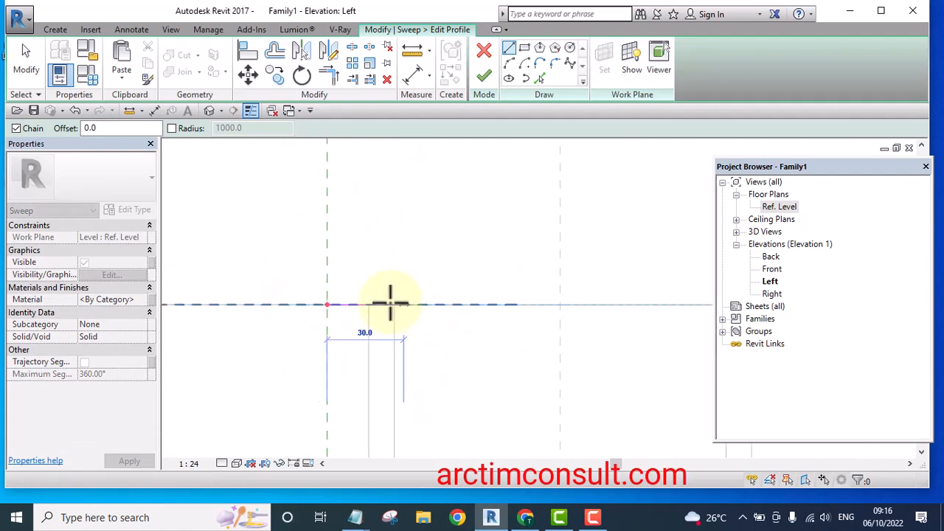
scroll(393, 304, "up", 2)
scroll(458, 306, "down", 8)
scroll(338, 306, "up", 2)
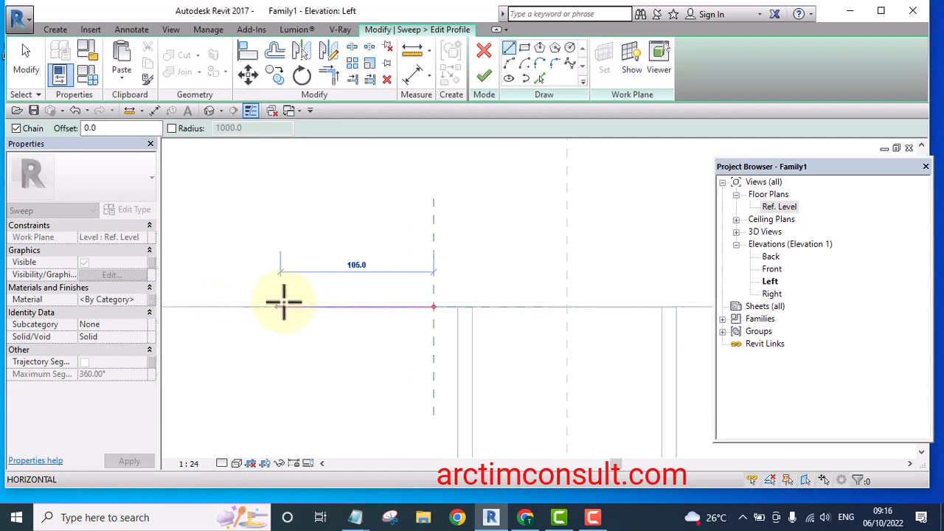
scroll(385, 304, "up", 2)
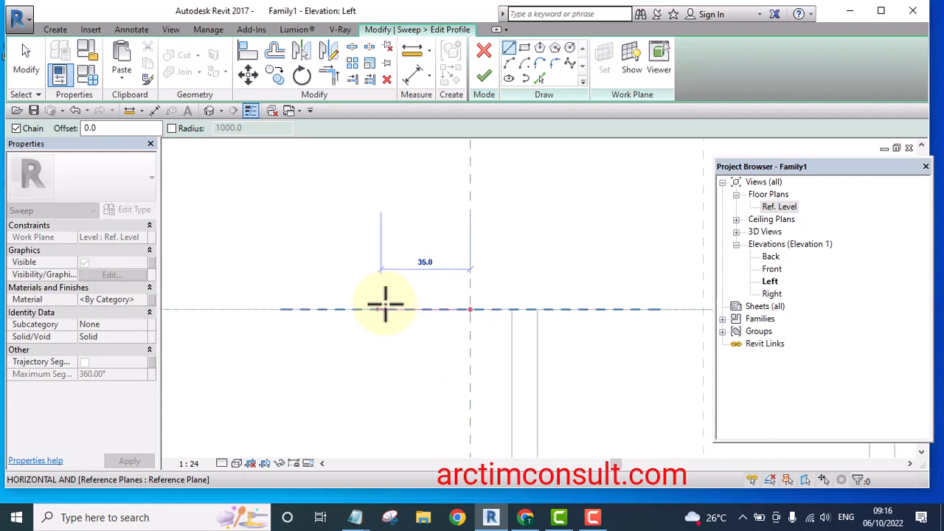
scroll(421, 306, "up", 1)
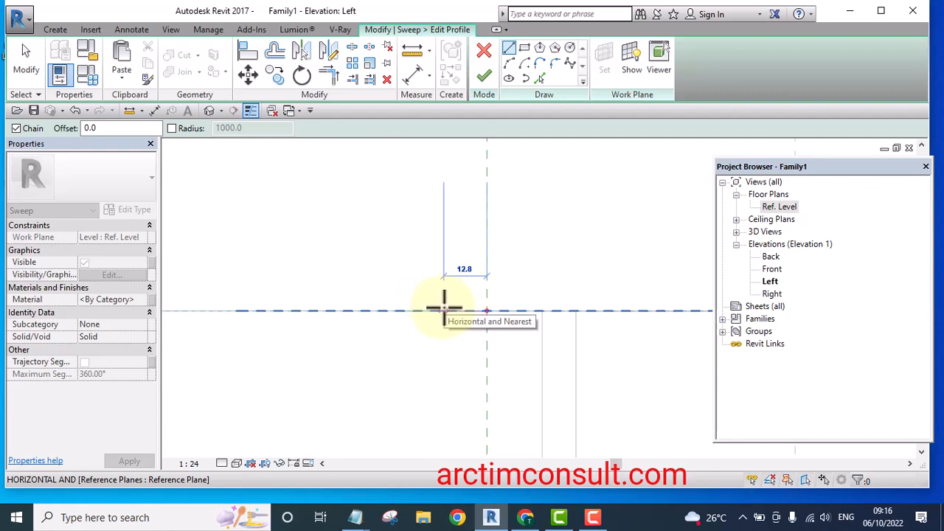
left_click(446, 310)
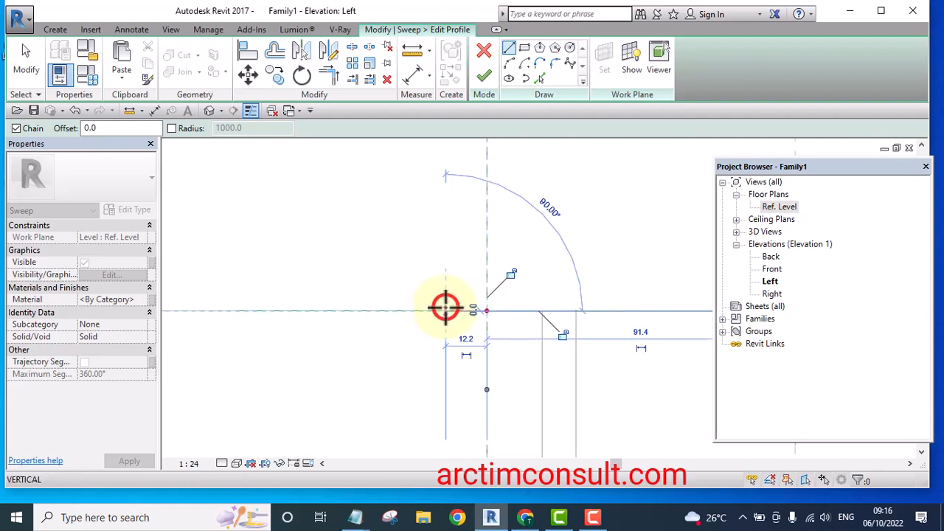
scroll(446, 277, "up", 3)
scroll(446, 280, "up", 1)
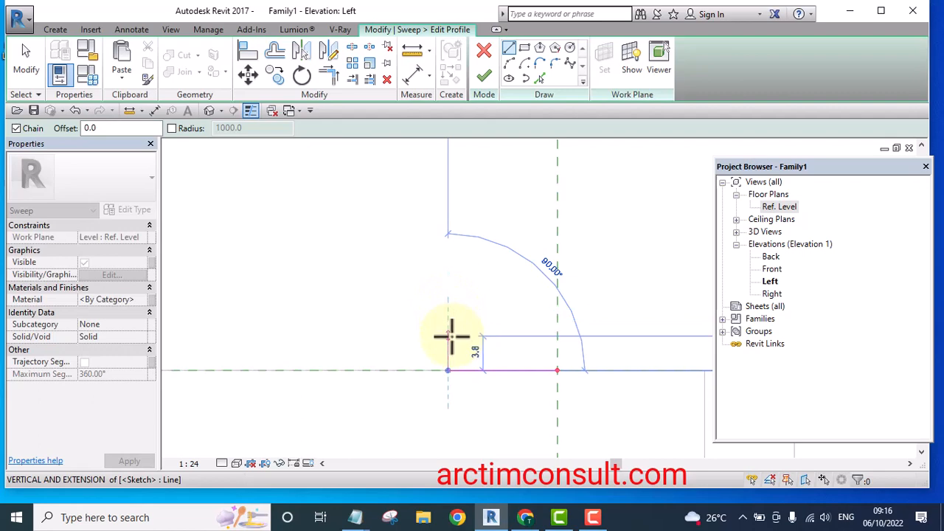
left_click(448, 336)
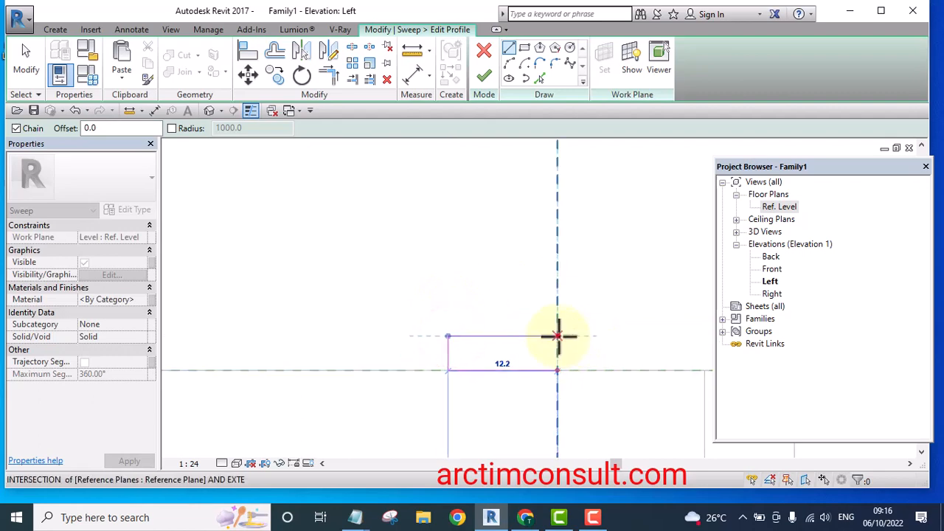
left_click(558, 336)
scroll(558, 367, "up", 1)
left_click(559, 369)
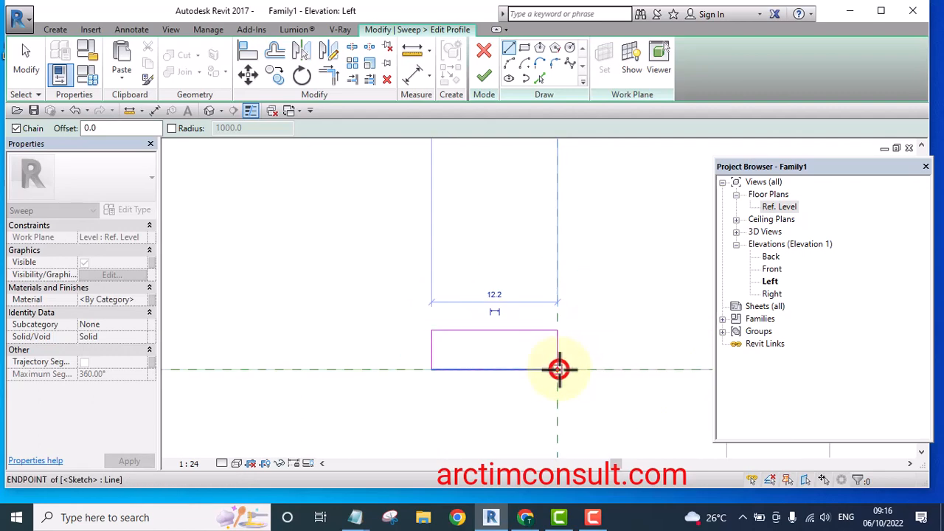
key("Escape")
key("Escape")
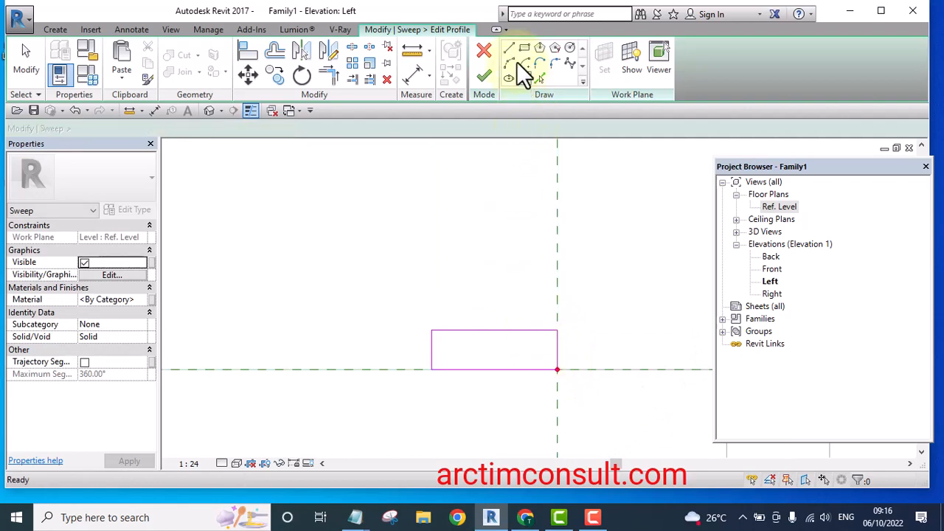
Draw an arc of about 4 mm radius from the left edge's midpoint up to the profile's top edge
left_click(509, 62)
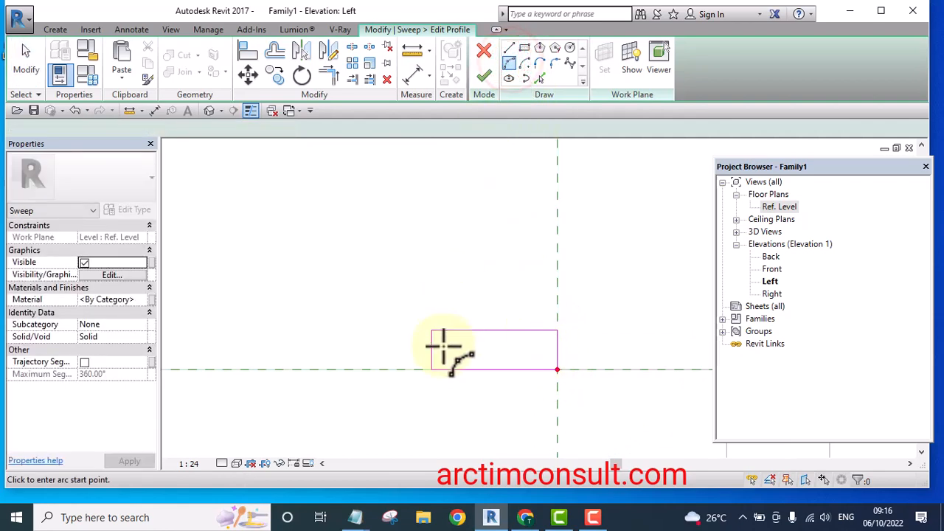
scroll(441, 344, "up", 2)
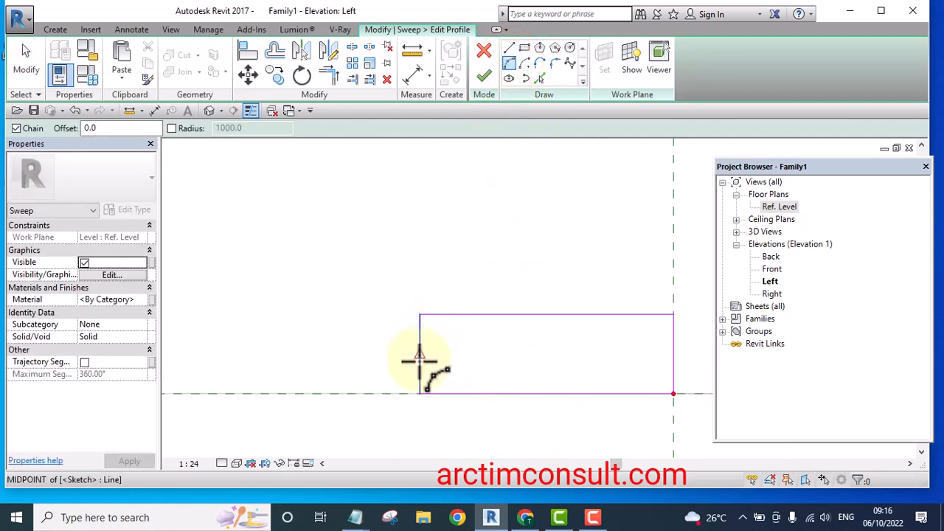
left_click(419, 361)
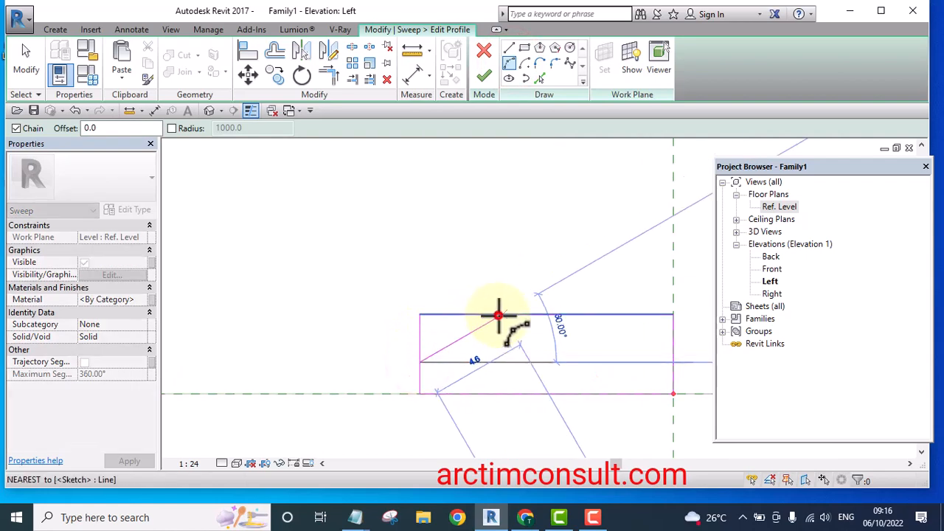
left_click(498, 315)
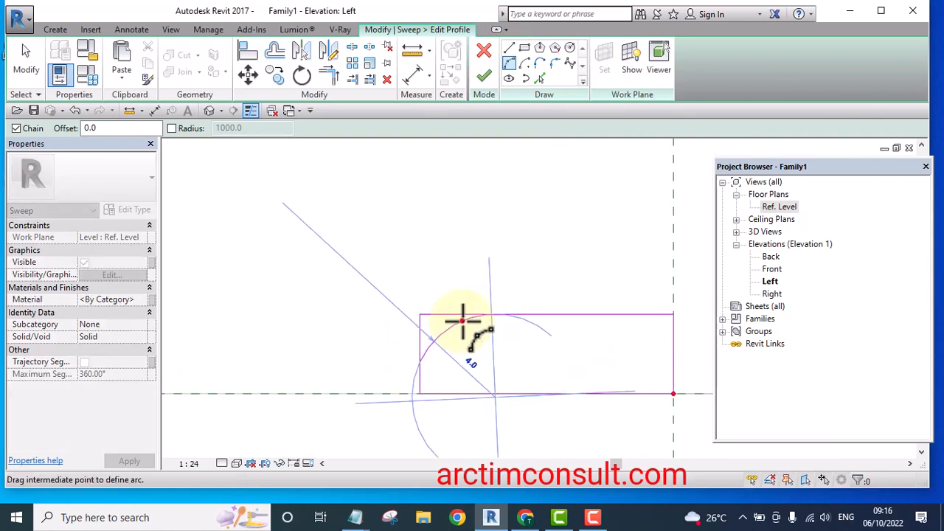
left_click(462, 322)
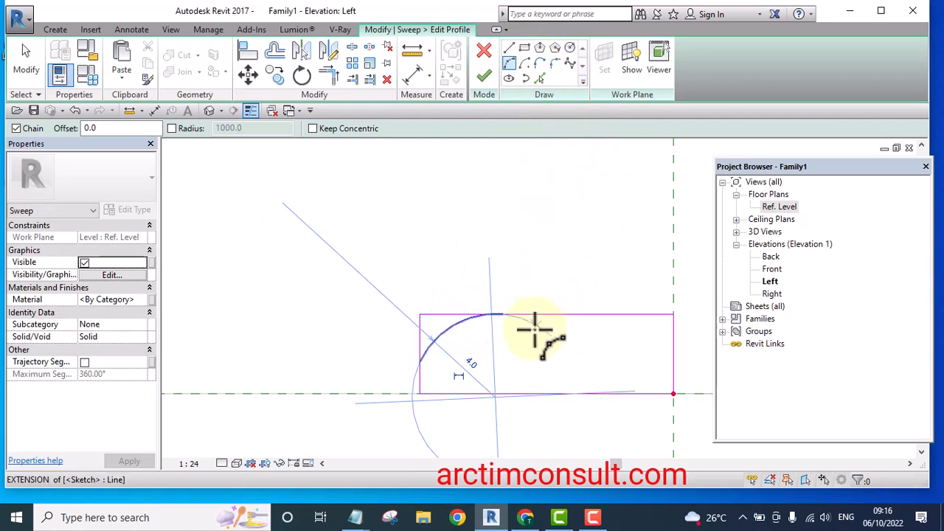
Draw a chain of lines from the arc's end sloping down 30°, running horizontally, then rising back toward the top edge
left_click(509, 48)
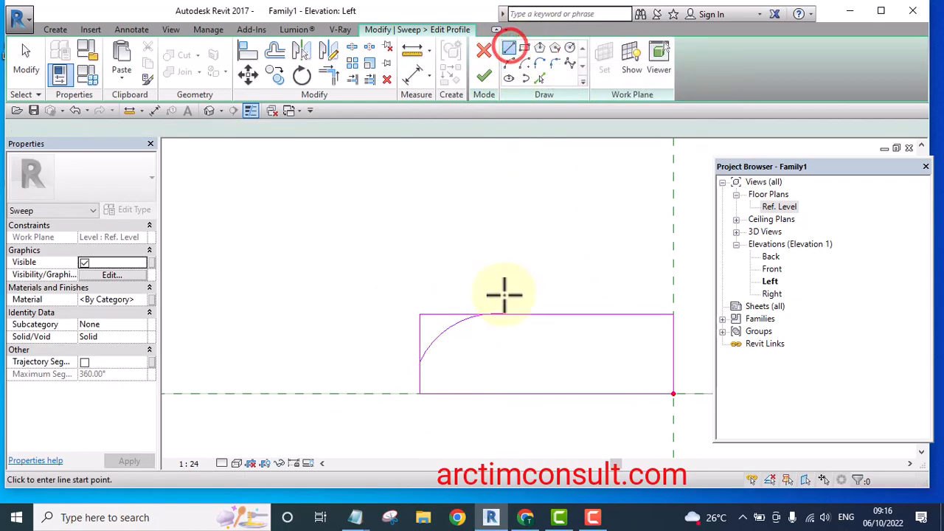
scroll(509, 325, "up", 3)
left_click(495, 315)
scroll(495, 315, "down", 3)
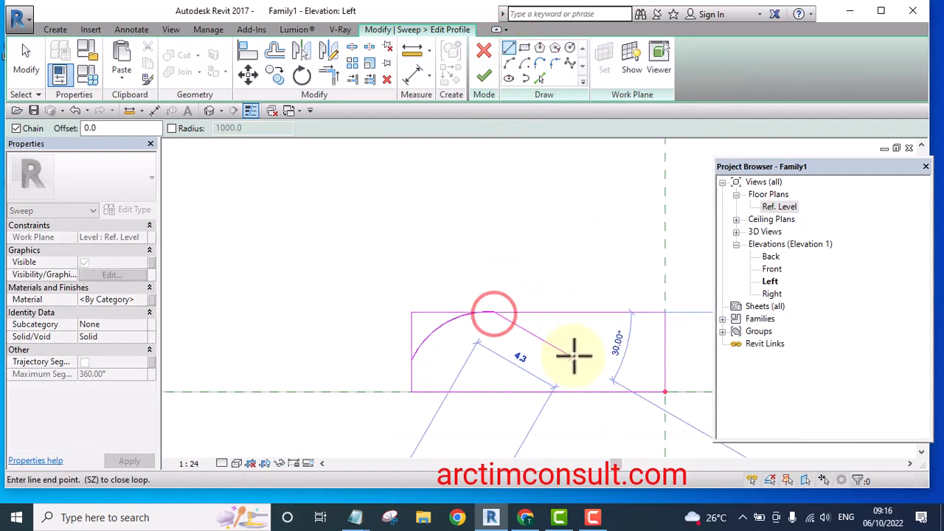
left_click(570, 346)
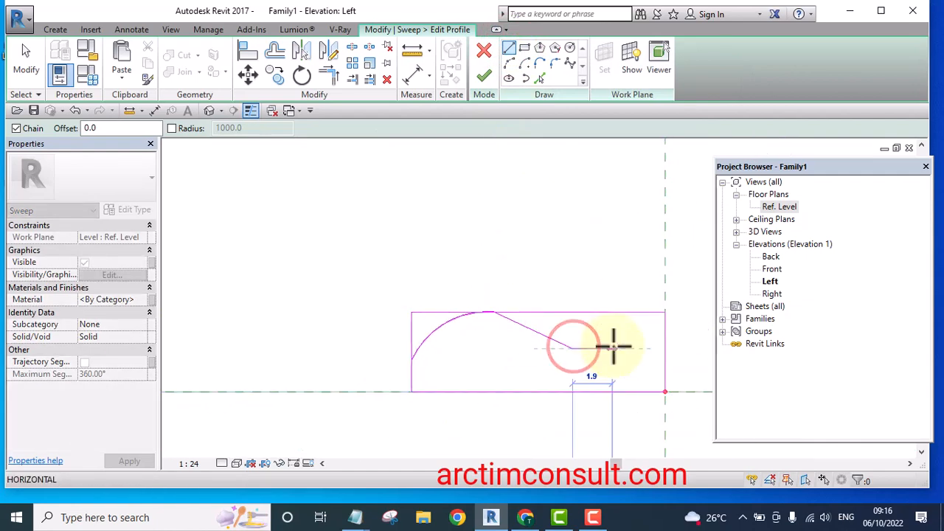
left_click(620, 347)
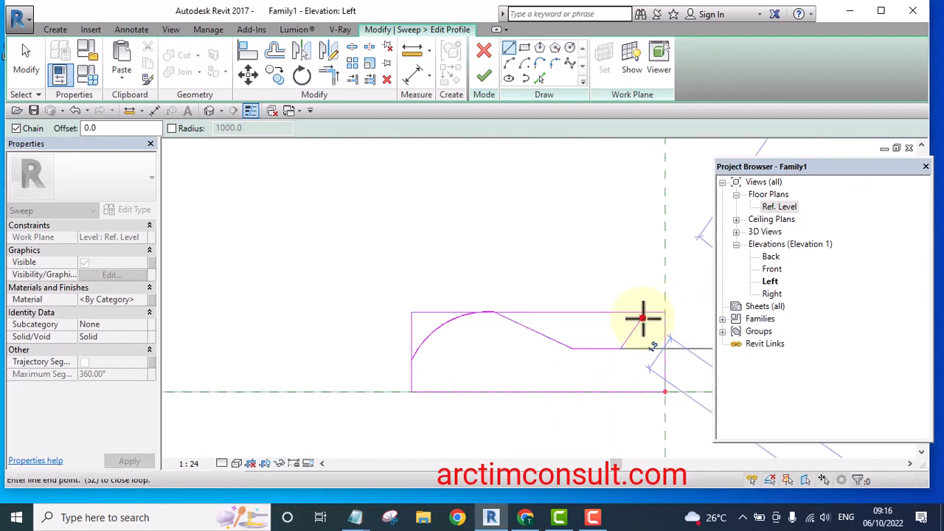
left_click(642, 318)
key("Escape")
key("Escape")
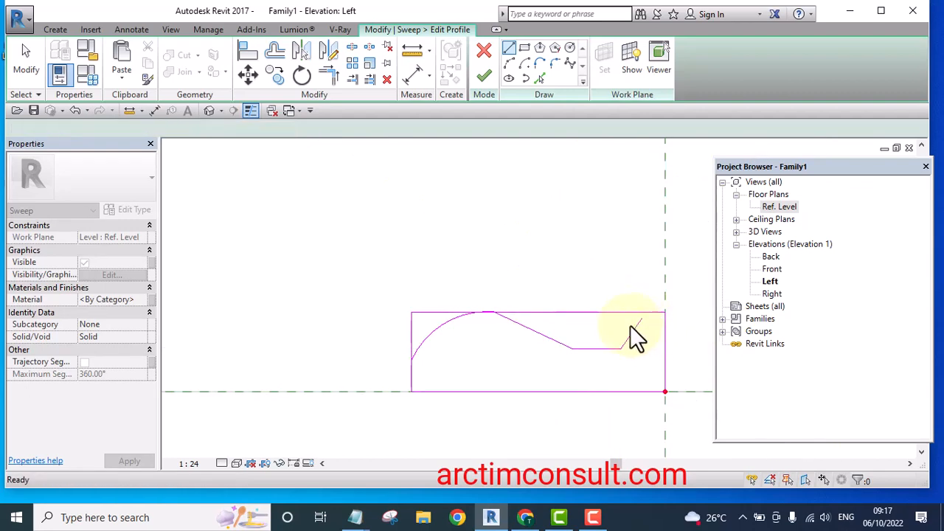
Draw a second start-end-radius arc from the rising line down to the profile's right edge
left_click(509, 63)
mouse_move(615, 359)
middle_mouse_down()
mouse_move(457, 320)
mouse_move(396, 320)
middle_mouse_up()
scroll(414, 301, "up", 3)
left_click(419, 281)
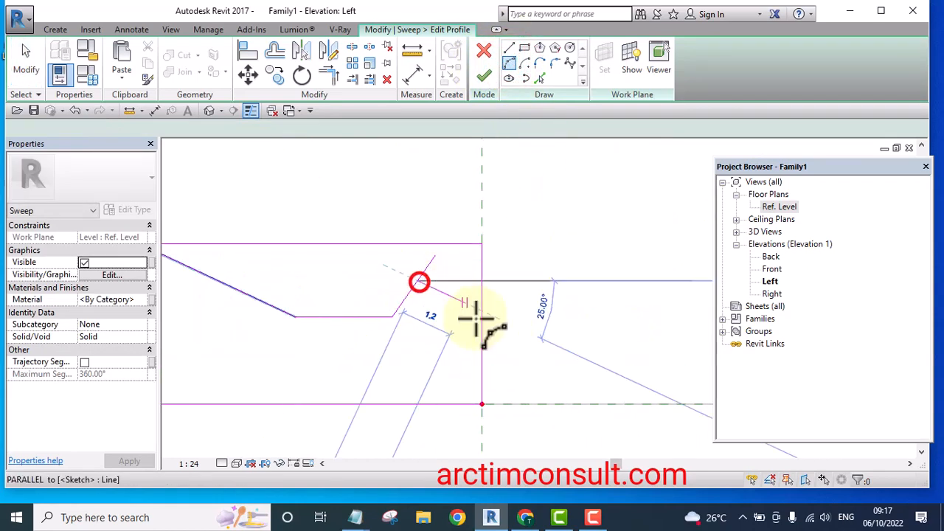
left_click(483, 365)
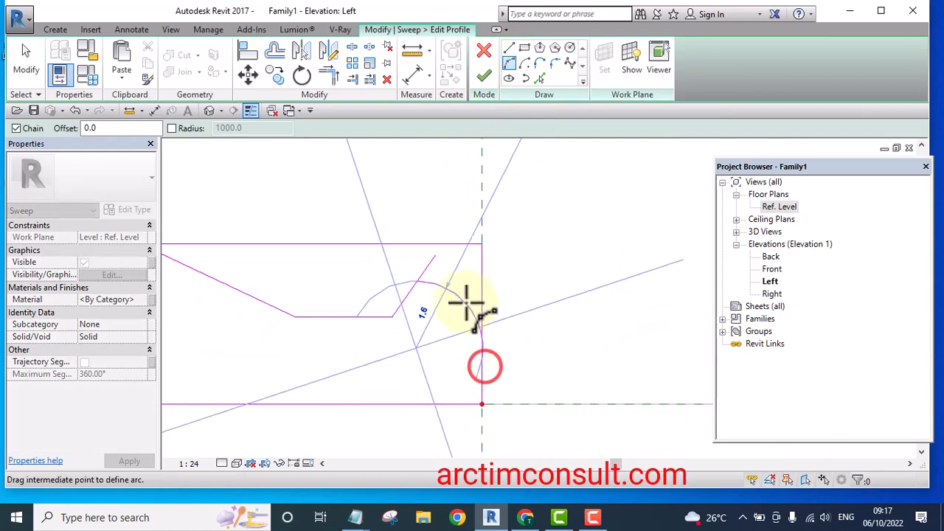
left_click(459, 299)
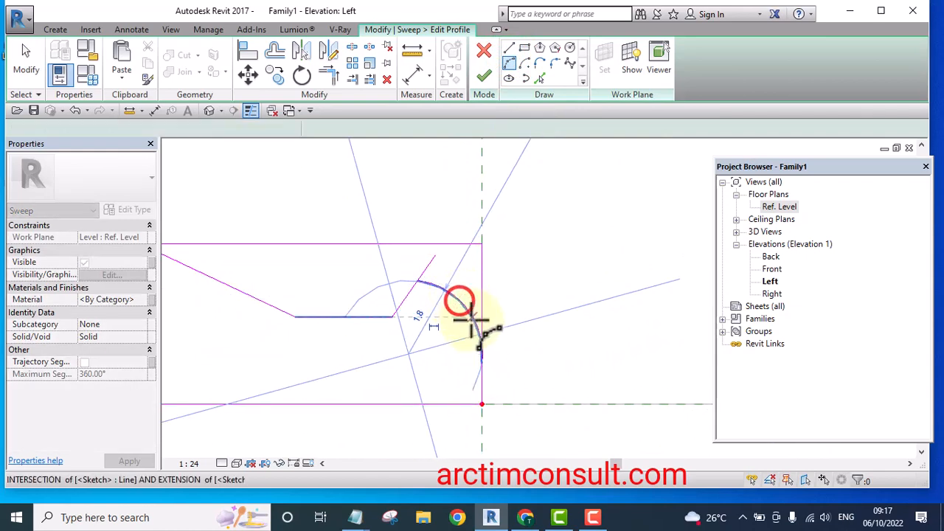
Trim the arcs and their adjoining lines to clean corners at both ends of the profile
left_click(329, 73)
scroll(421, 305, "up", 1)
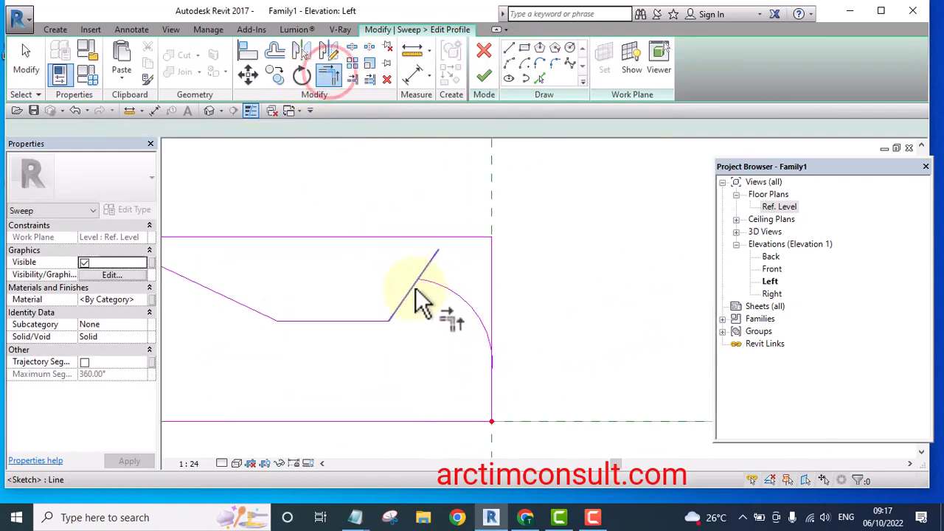
left_click(413, 287)
left_click(445, 286)
scroll(447, 285, "down", 4)
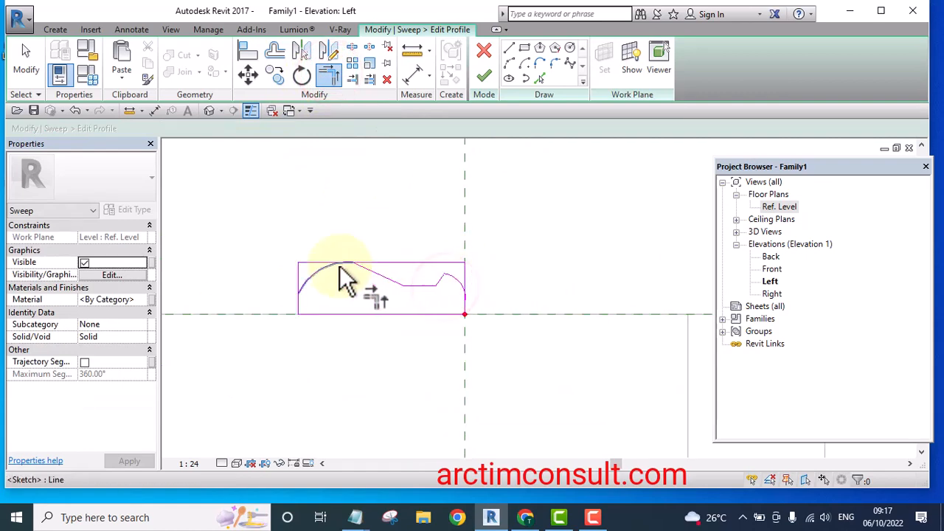
scroll(317, 266, "up", 2)
left_click(299, 291)
left_click(281, 344)
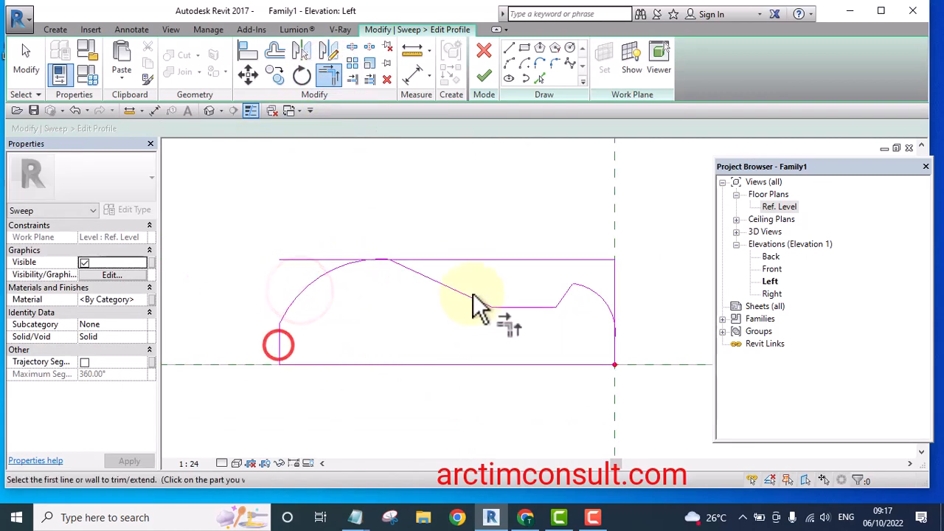
right_click(506, 199)
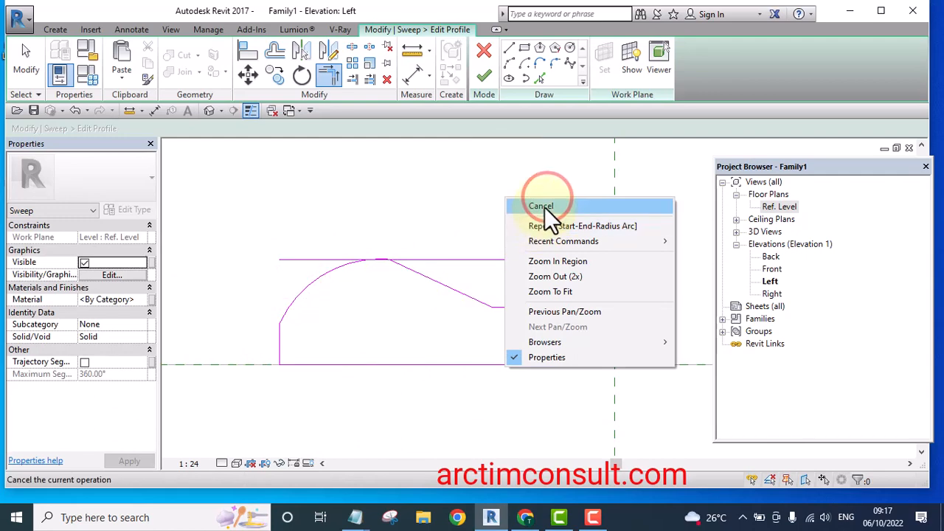
left_click(545, 207)
Cancel the arc command and delete the profile's original top line
left_click(525, 259)
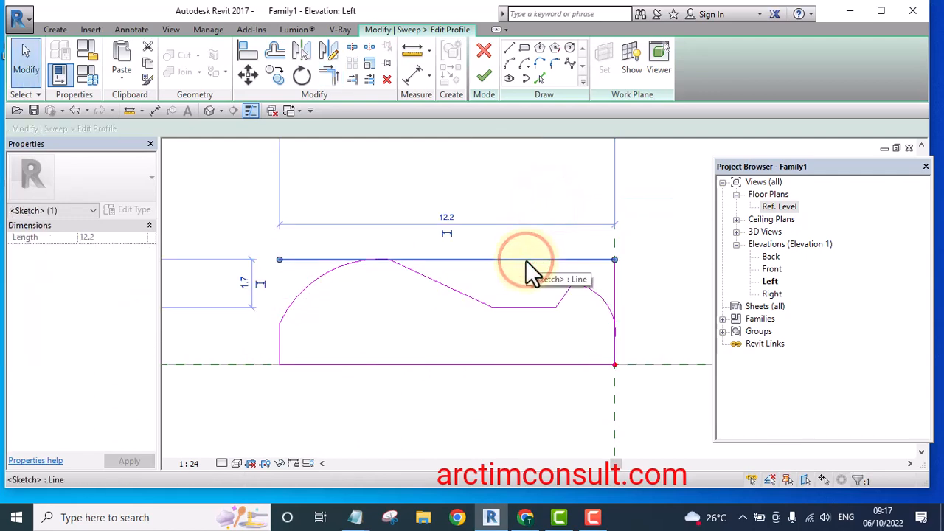
key("d")
key("e")
scroll(608, 306, "up", 2)
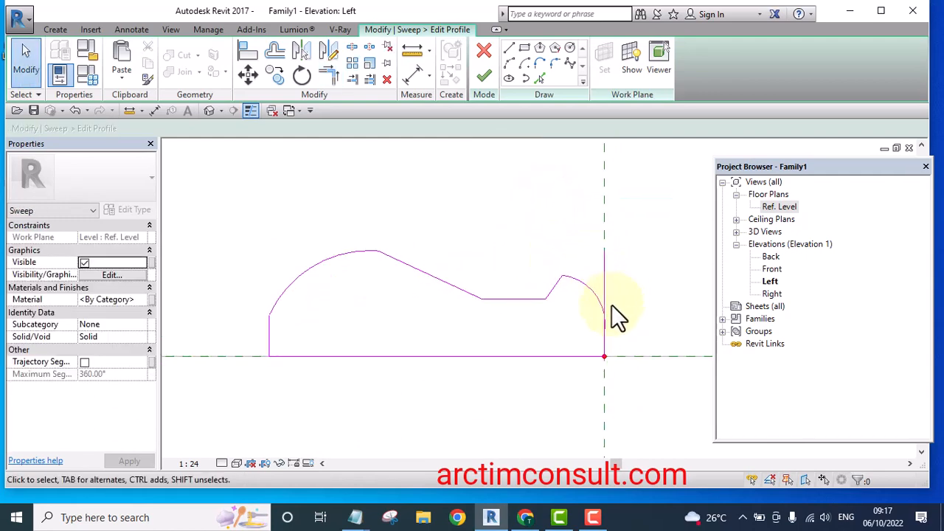
Trim the right arc and the profile's right edge to a clean corner
left_click(329, 76)
scroll(539, 284, "up", 1)
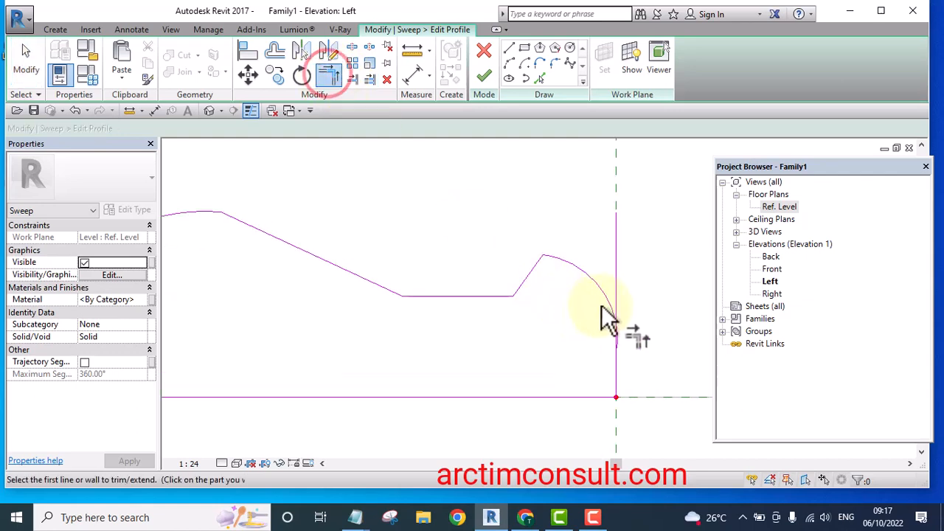
left_click(603, 302)
left_click(618, 382)
scroll(601, 255, "down", 3)
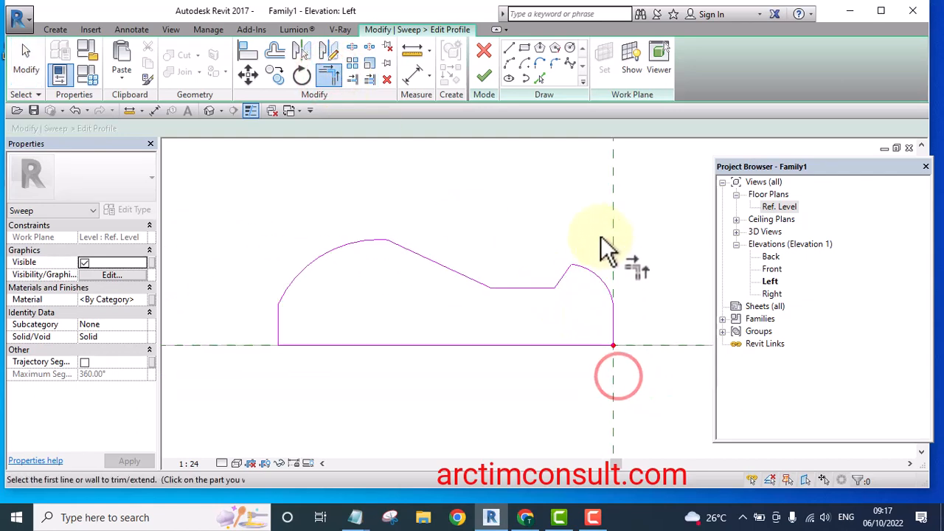
Finish the profile sketch and complete the sweep
mouse_move(626, 293)
middle_mouse_down()
mouse_move(543, 341)
mouse_move(460, 342)
middle_mouse_up()
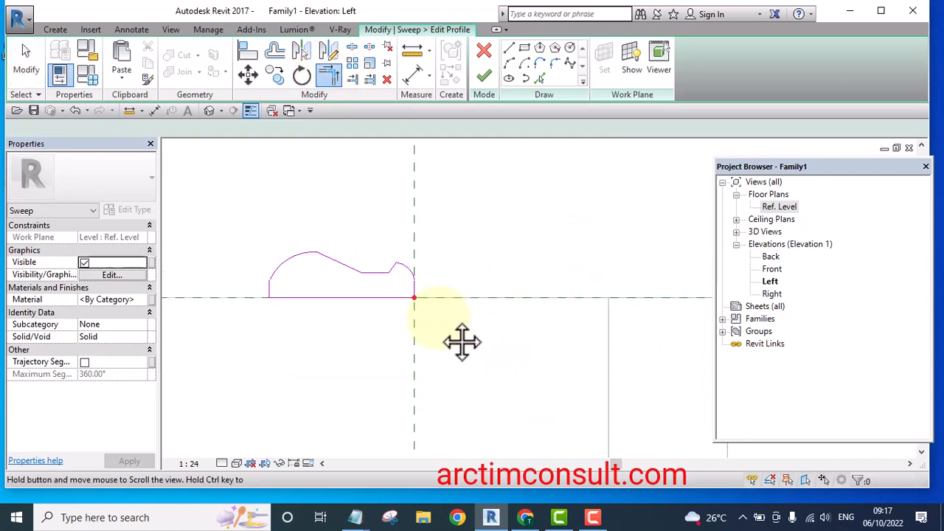
scroll(449, 312, "down", 4)
key("Escape")
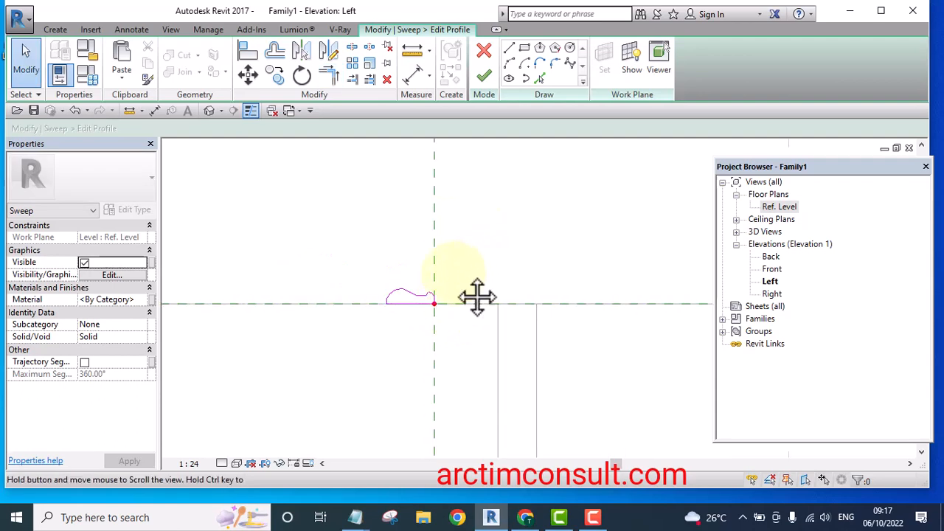
middle_click_drag(476, 297, 447, 302)
left_click(484, 75)
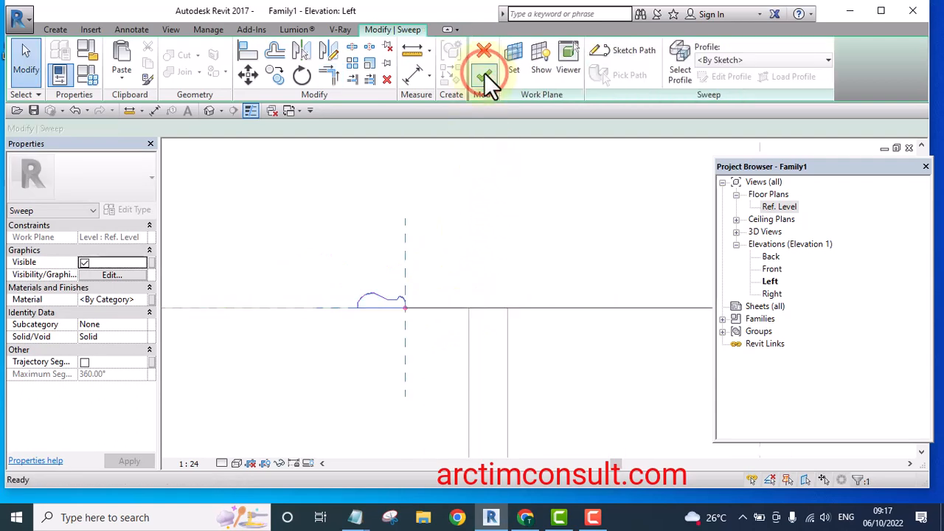
left_click(483, 75)
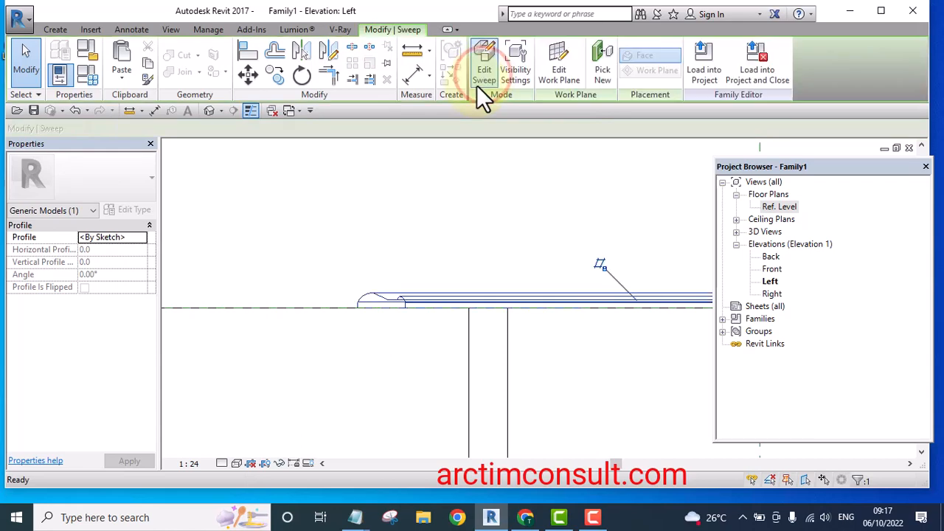
Inspect the new sweep around the ring in the 3D view
left_click(209, 110)
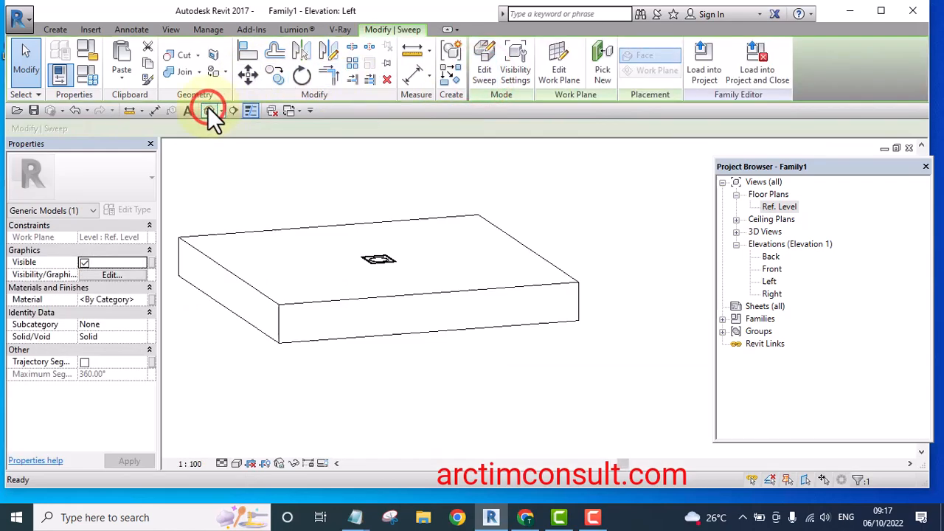
scroll(394, 250, "up", 5)
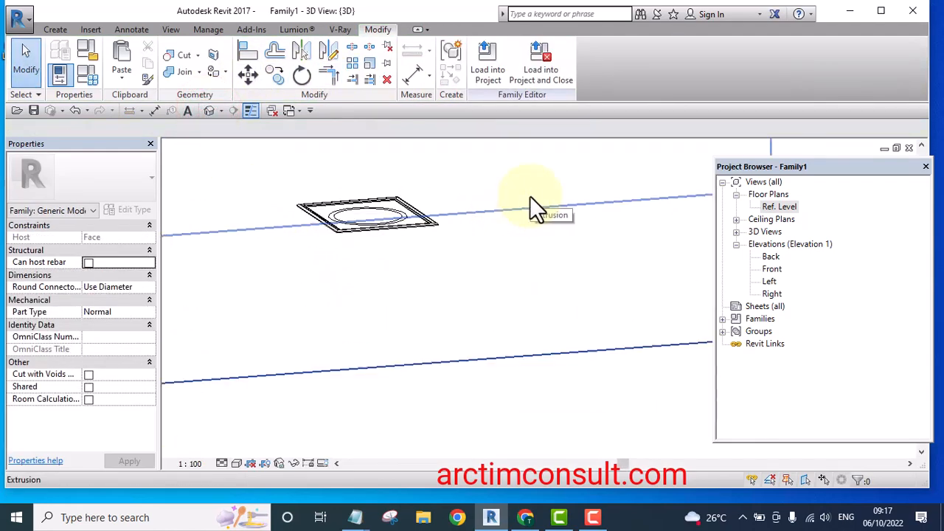
middle_click_drag(502, 214, 443, 359, "shift")
scroll(404, 262, "up", 8)
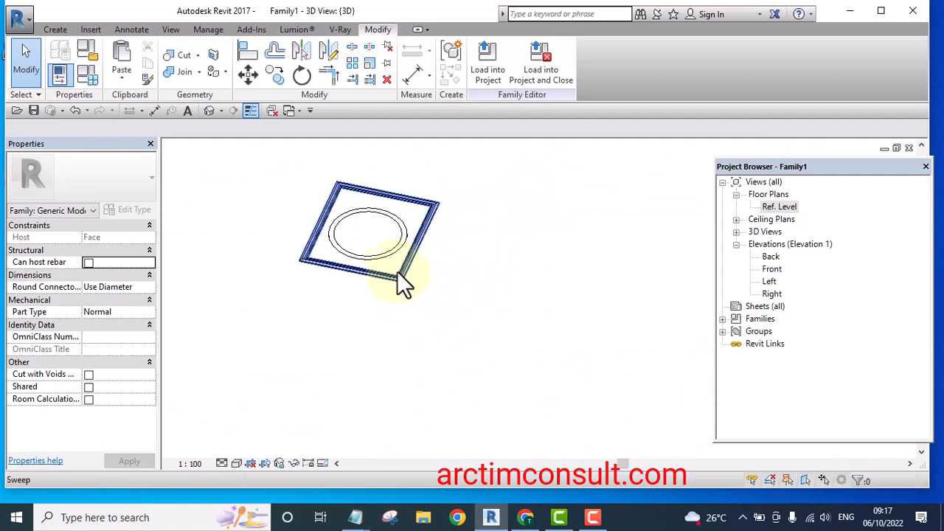
scroll(472, 360, "down", 6)
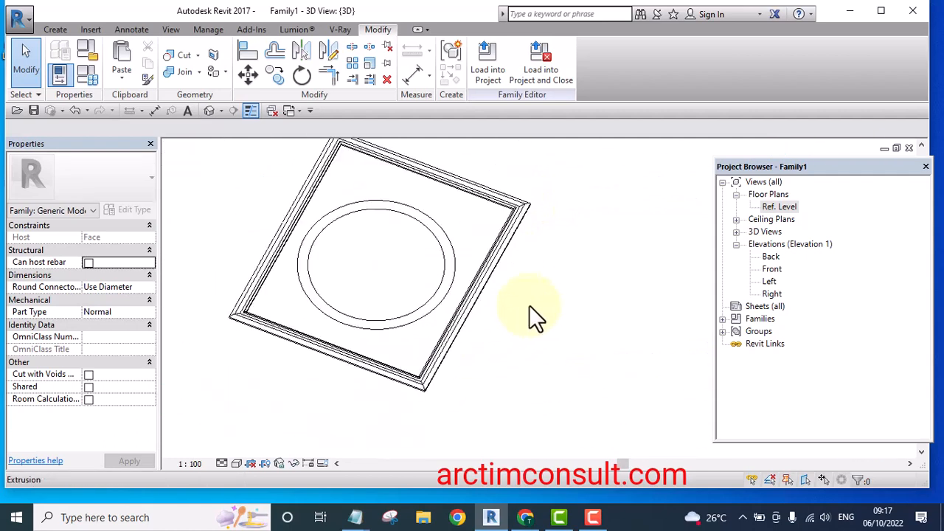
scroll(494, 321, "up", 4)
scroll(560, 306, "down", 5)
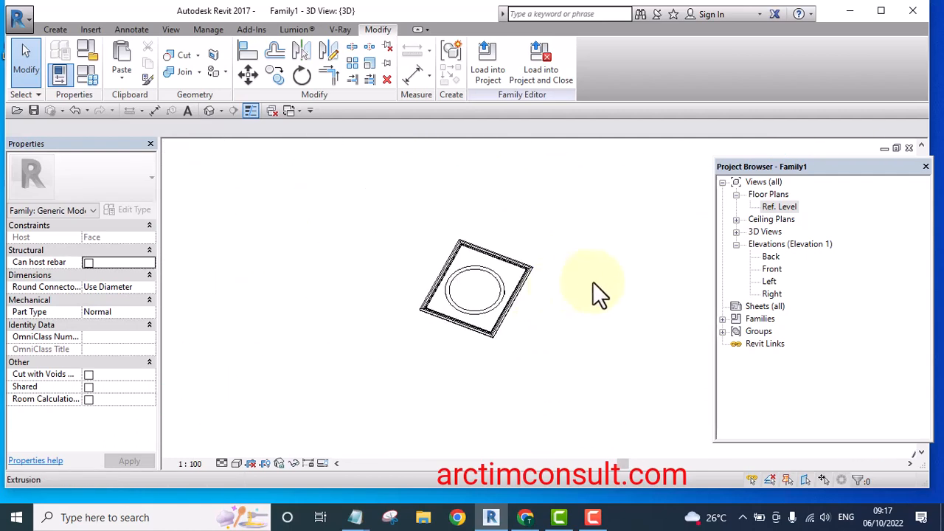
scroll(537, 312, "up", 3)
Edit the sweep's path in the Ref. Level floor plan and delete all the rectangular path lines
left_click(528, 297)
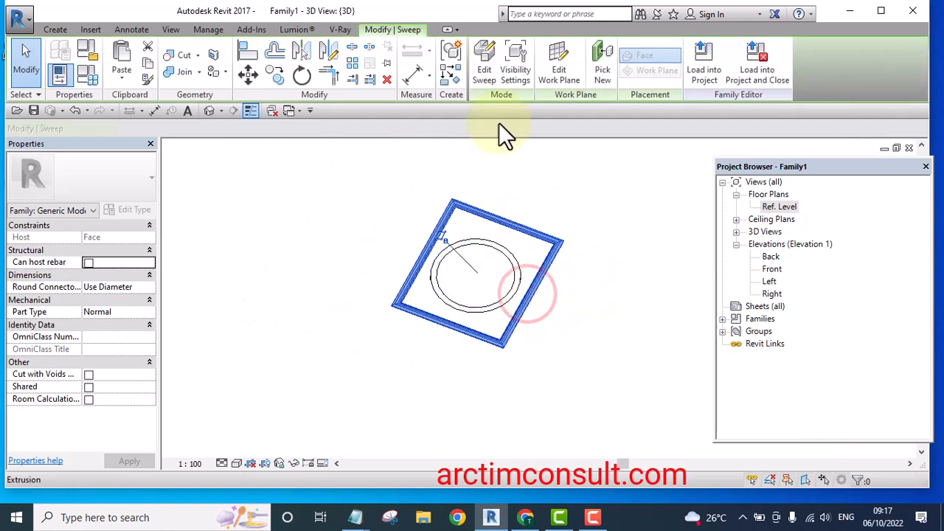
left_click(484, 69)
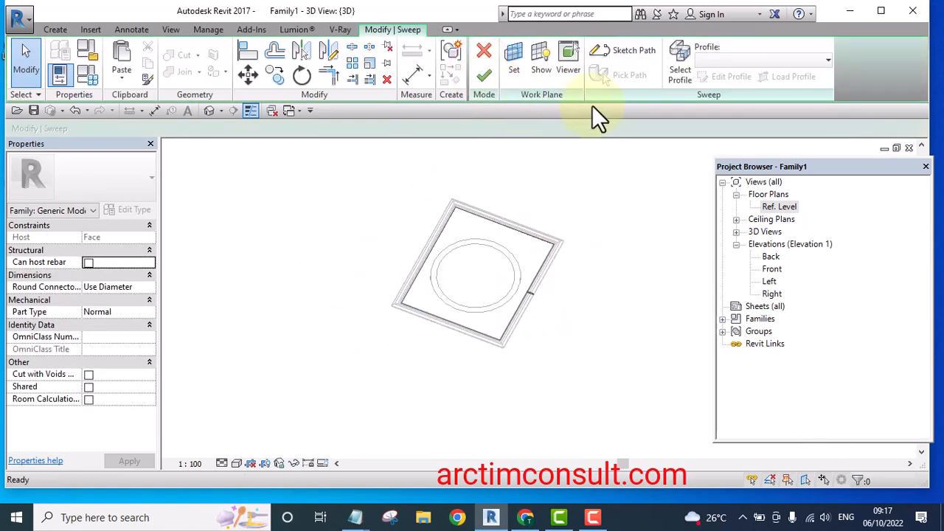
double_click(779, 206)
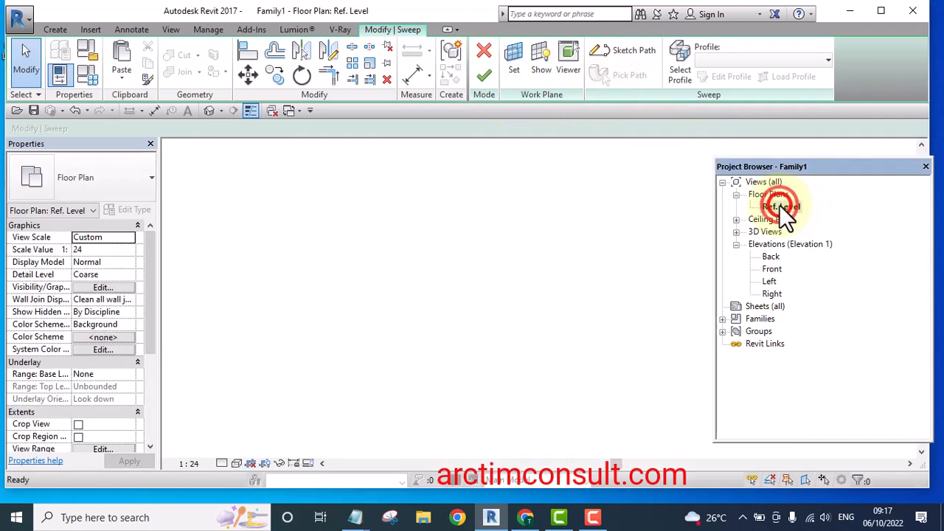
scroll(447, 236, "up", 2)
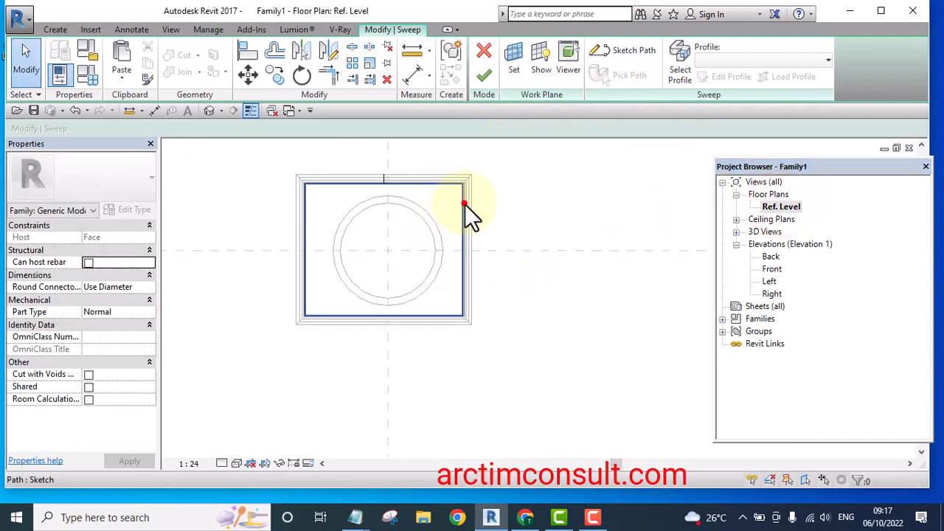
left_click(464, 203)
left_click(635, 50)
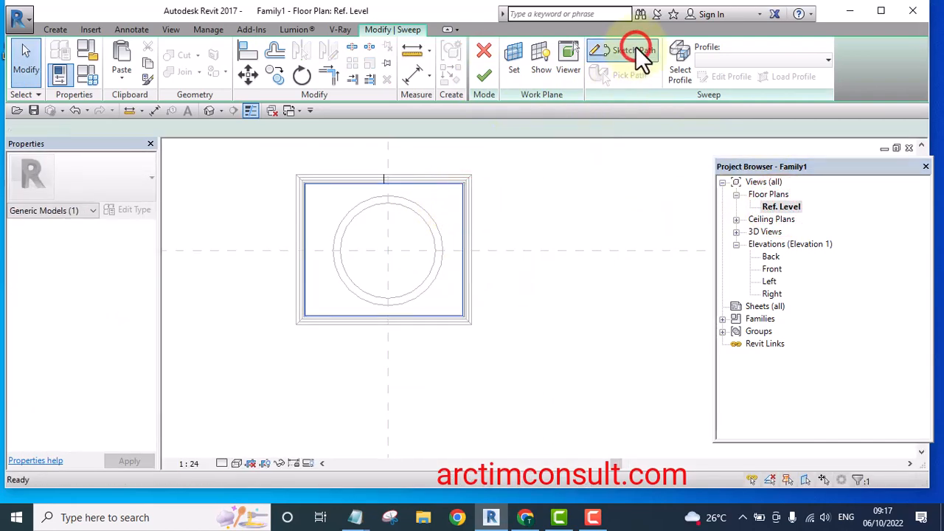
scroll(394, 220, "up", 1)
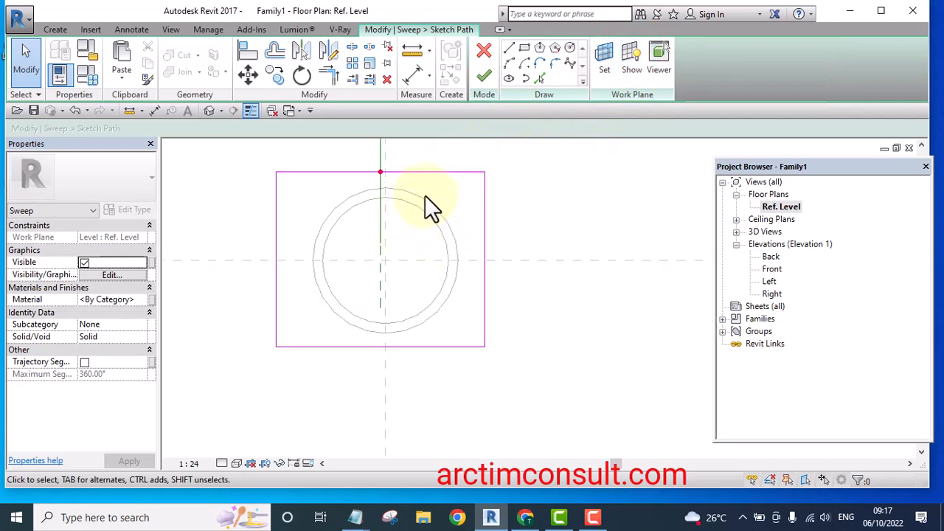
scroll(332, 211, "down", 2)
mouse_move(264, 158)
left_mouse_down()
mouse_move(491, 318)
mouse_move(493, 333)
left_mouse_up()
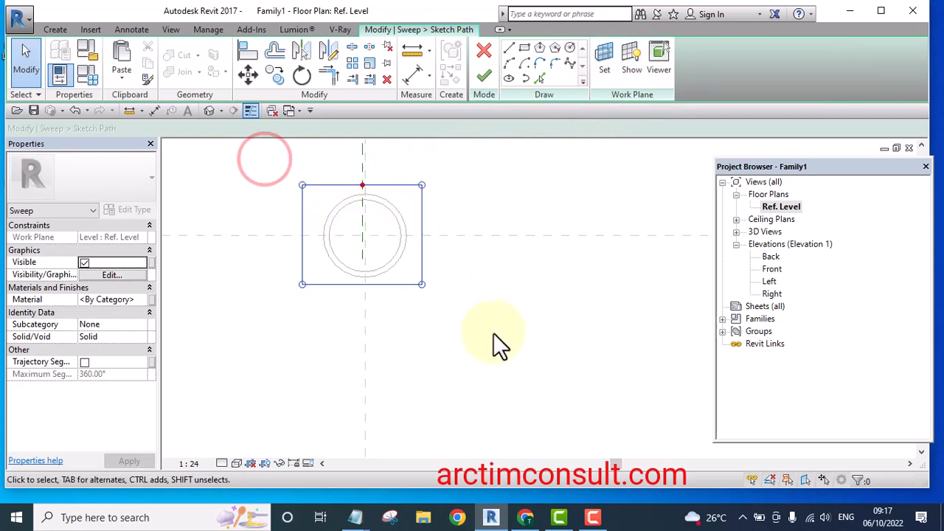
left_click(386, 79)
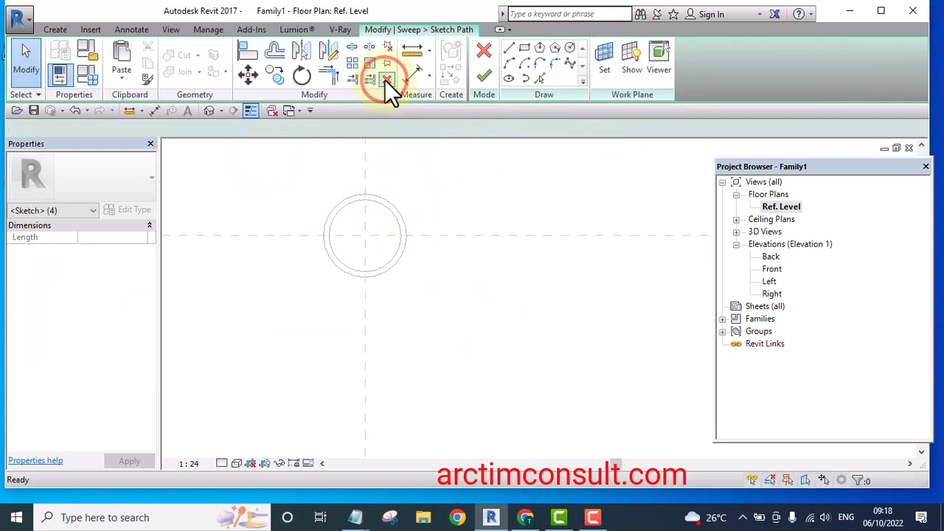
Pick the ring extrusion's outer circular edges as the new sweep path and finish the sweep
left_click(539, 76)
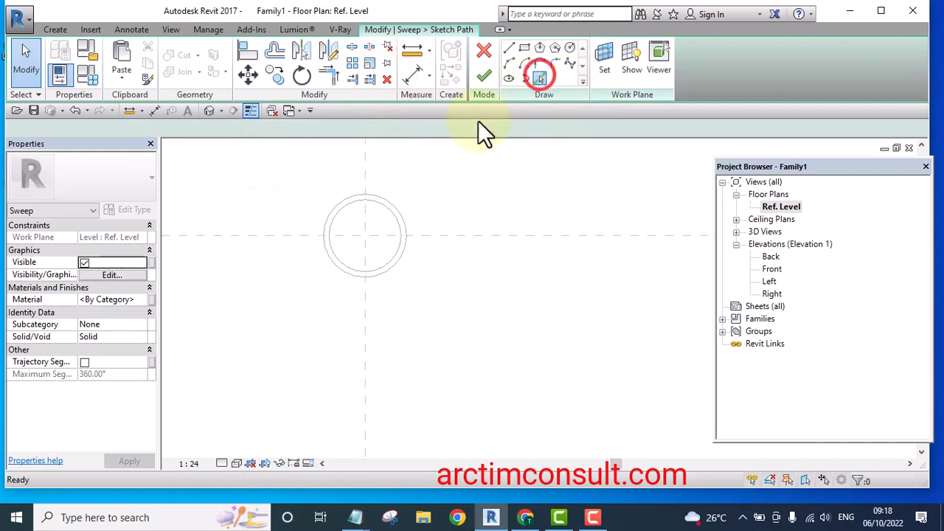
scroll(391, 199, "up", 1)
left_click(396, 200)
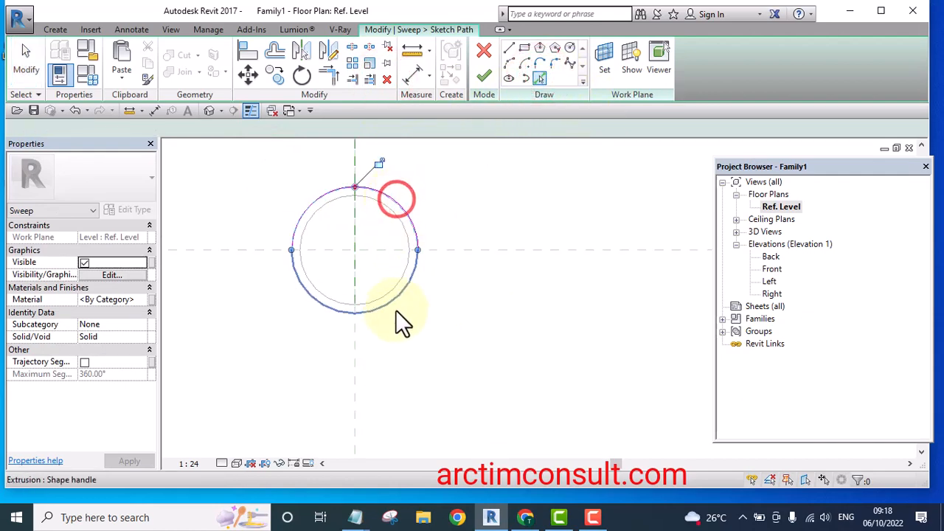
scroll(396, 310, "up", 1)
left_click(378, 304)
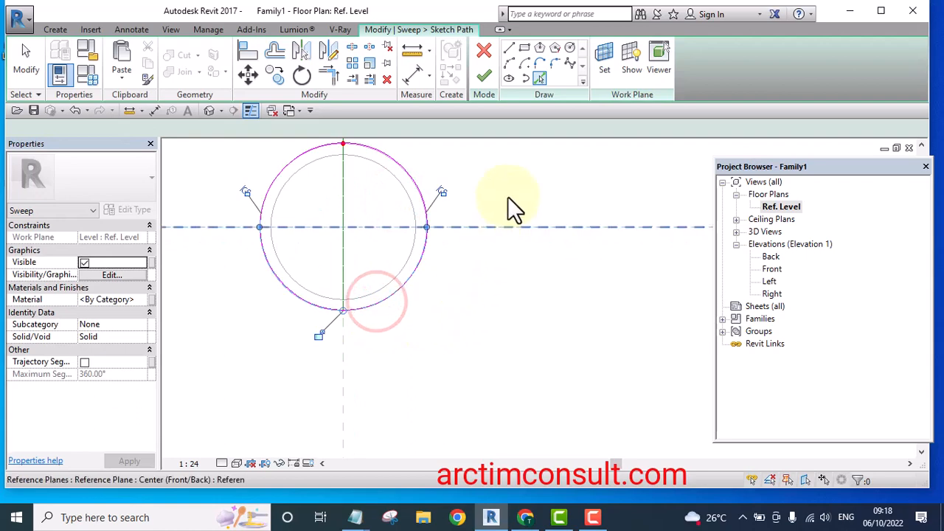
left_click(482, 76)
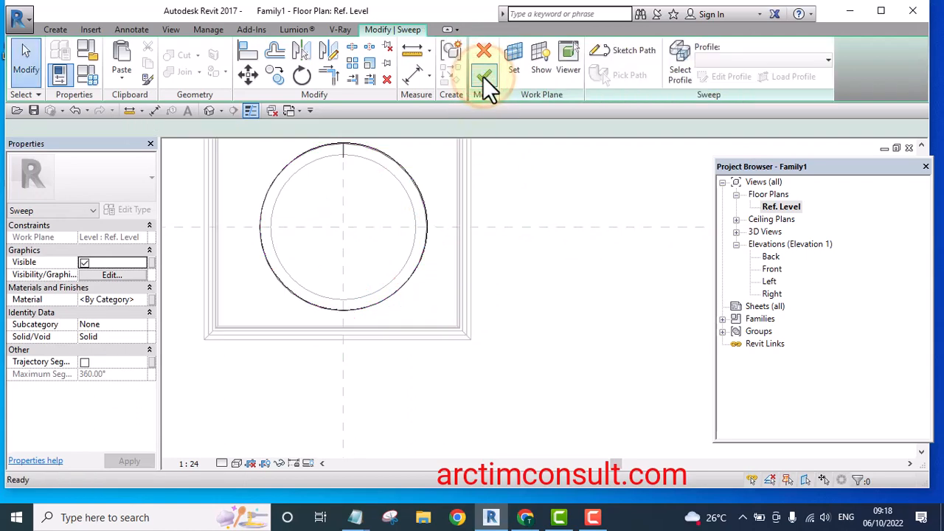
left_click(485, 76)
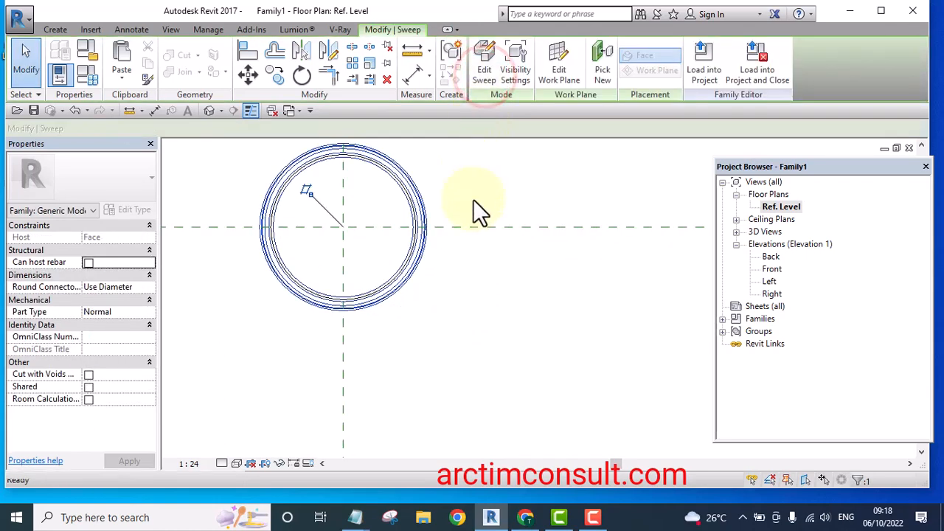
Open the 3D view and switch its visual style to Shaded
scroll(475, 260, "down", 3)
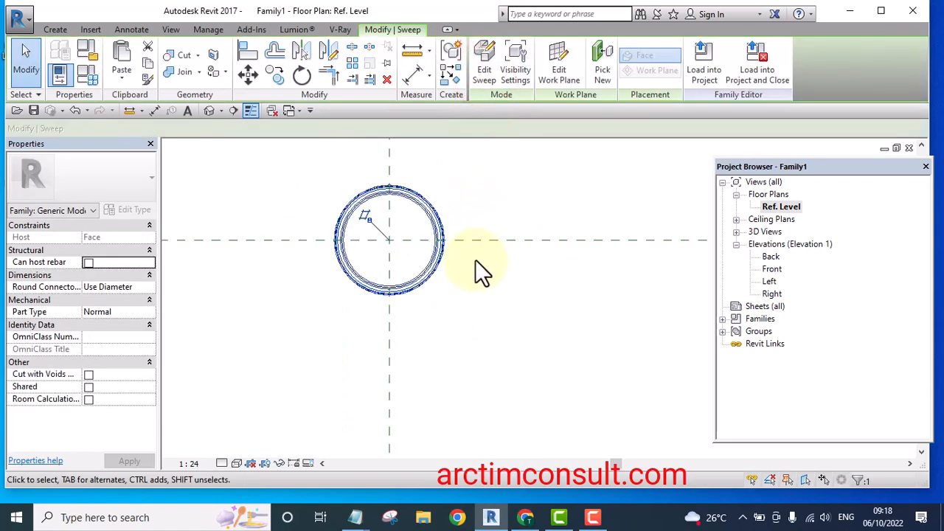
left_click(208, 110)
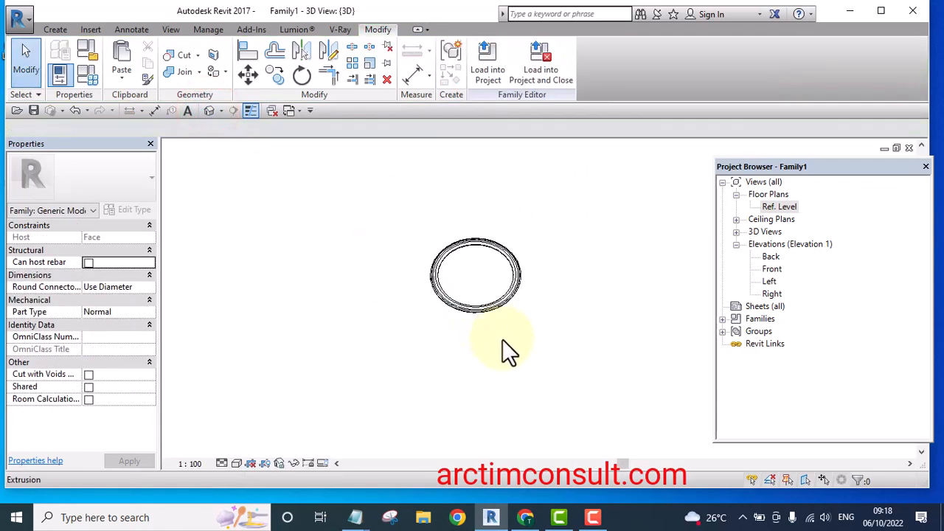
middle_click_drag(509, 228, 495, 179, "shift")
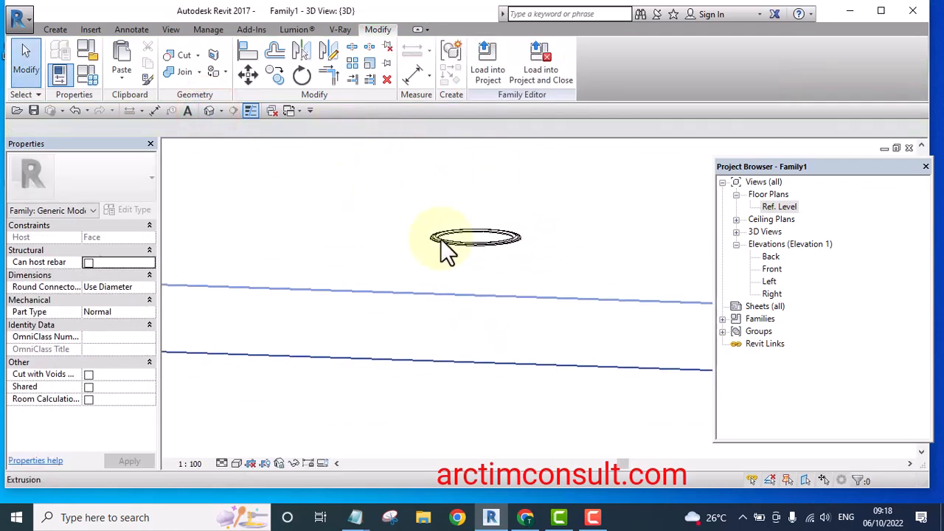
middle_click_drag(445, 249, 552, 302, "shift")
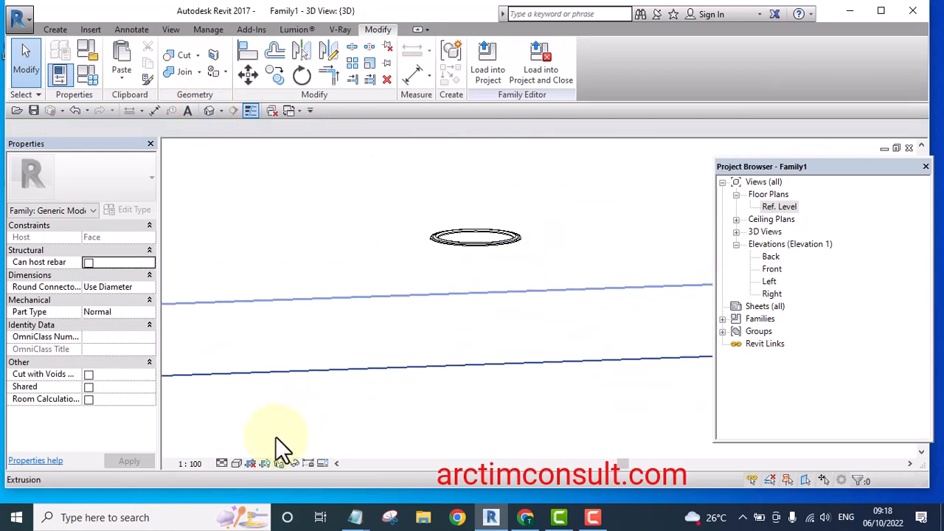
left_click(238, 463)
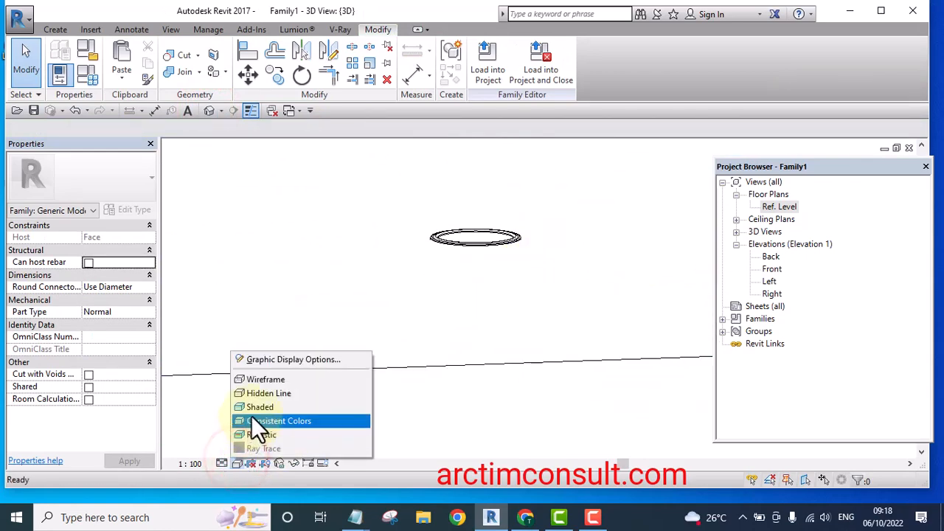
left_click(254, 409)
Inspect the shaded ring moulding in 3D, then return to the Ref. Level floor plan
mouse_move(254, 409)
middle_mouse_down("shift")
mouse_move(281, 374)
mouse_move(460, 324)
mouse_move(434, 406)
mouse_move(327, 422)
mouse_move(347, 354)
mouse_move(403, 398)
mouse_move(320, 394)
mouse_move(366, 283)
mouse_move(421, 331)
mouse_move(414, 425)
mouse_move(337, 317)
mouse_move(529, 273)
mouse_move(518, 367)
mouse_move(475, 322)
mouse_move(533, 385)
mouse_move(485, 344)
middle_mouse_up("shift")
scroll(474, 309, "up", 5)
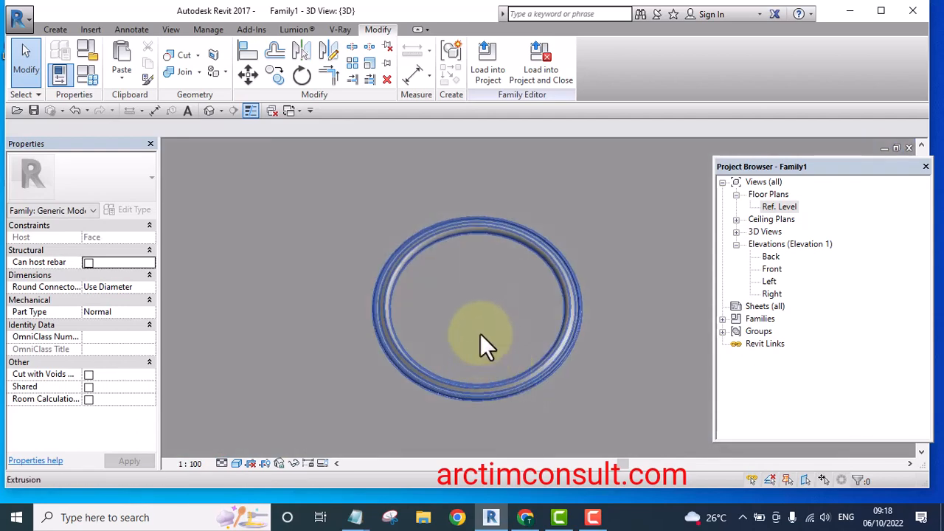
scroll(447, 286, "down", 4)
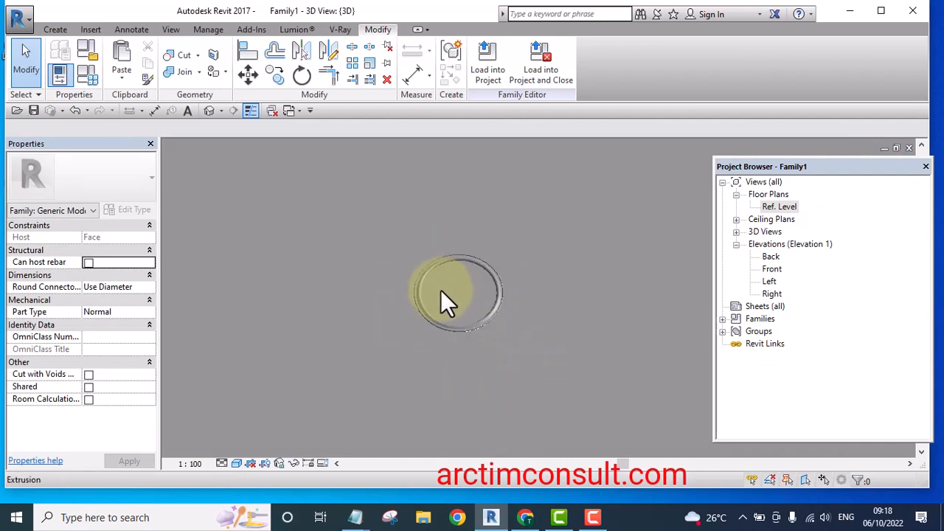
middle_click_drag(481, 340, 583, 186, "shift")
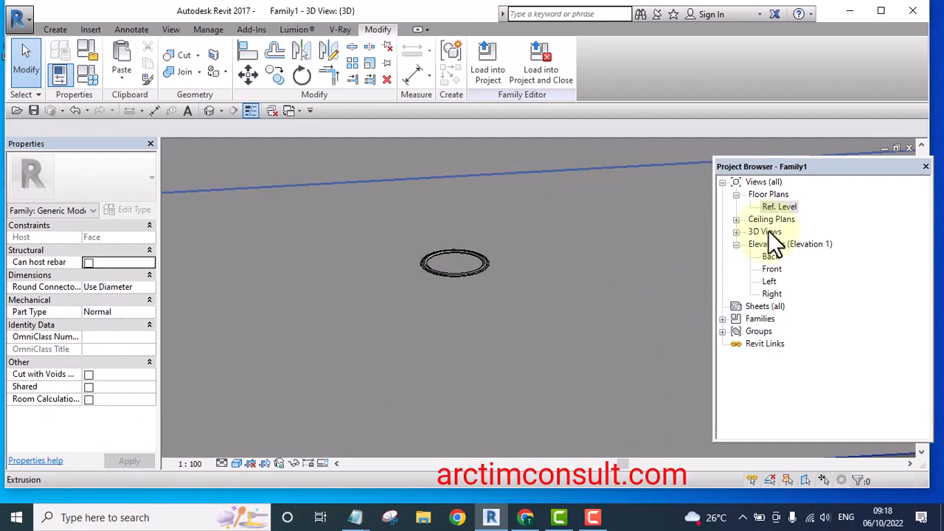
double_click(778, 206)
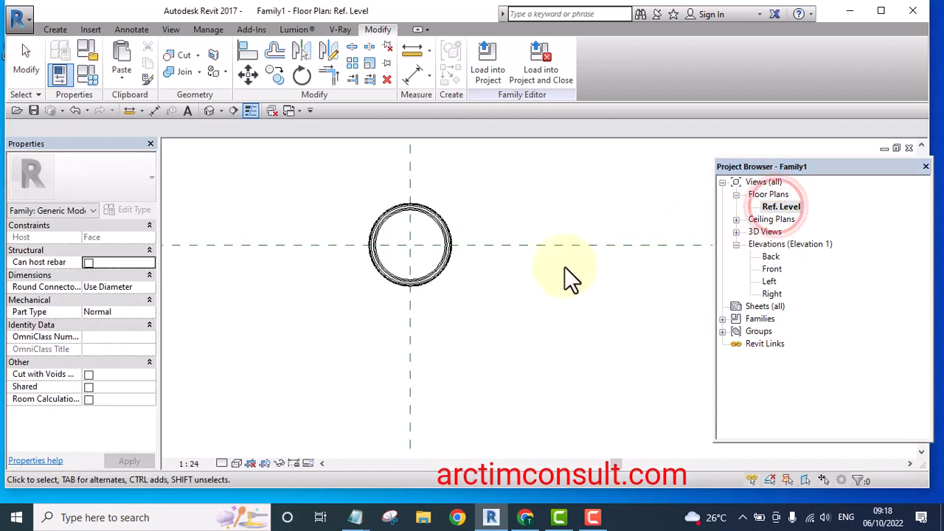
Start a Void Extrusion drawn by picking lines, with Lock on and a depth of 150 mm
scroll(421, 227, "up", 3)
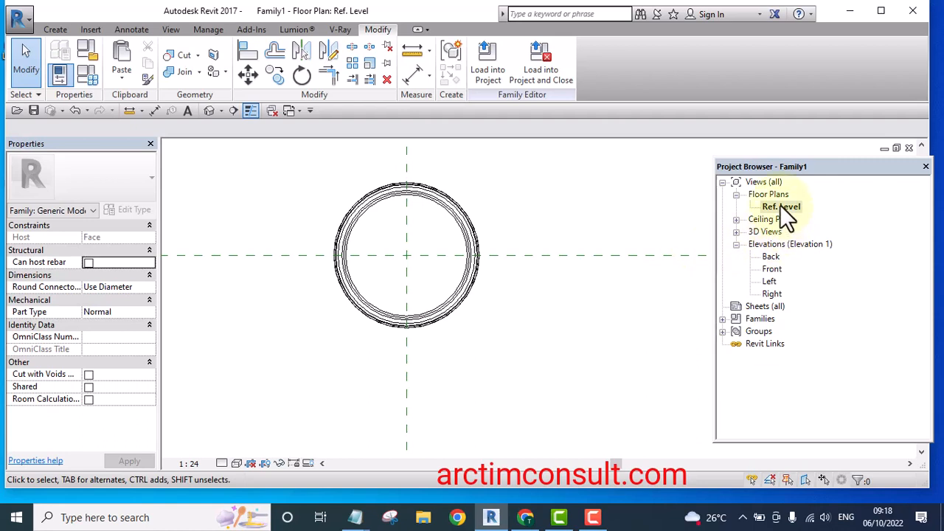
left_click(48, 26)
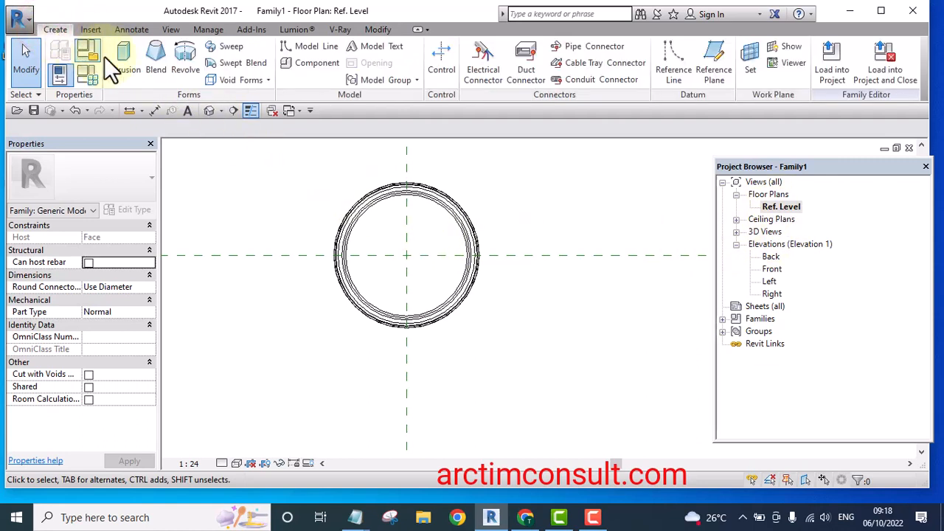
left_click(267, 79)
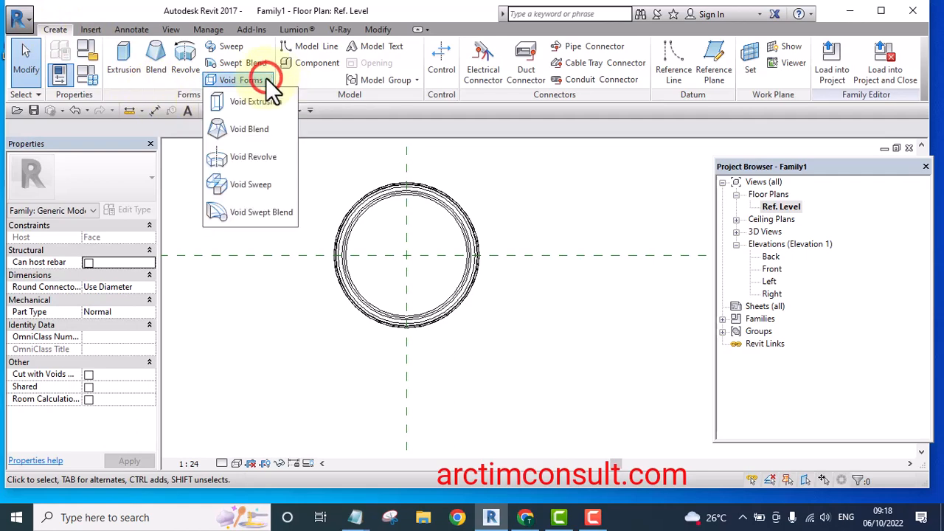
left_click(251, 102)
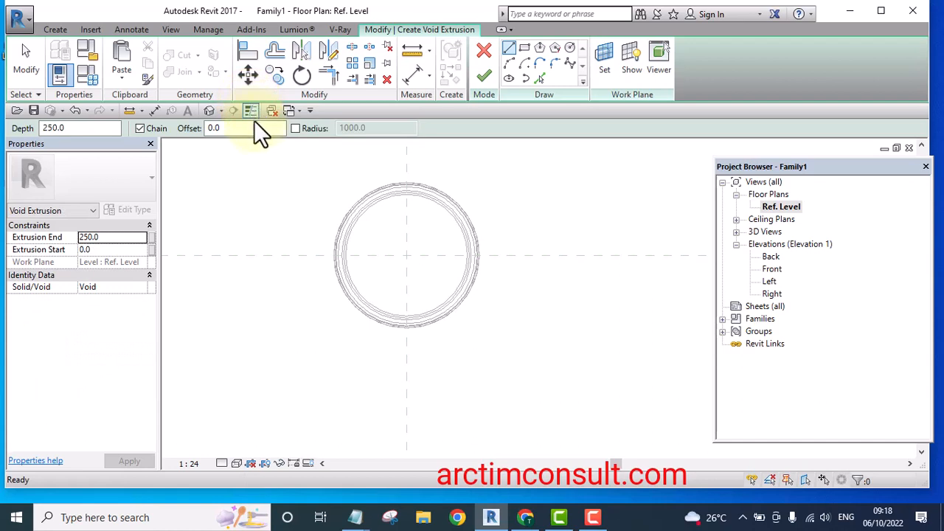
left_click(538, 78)
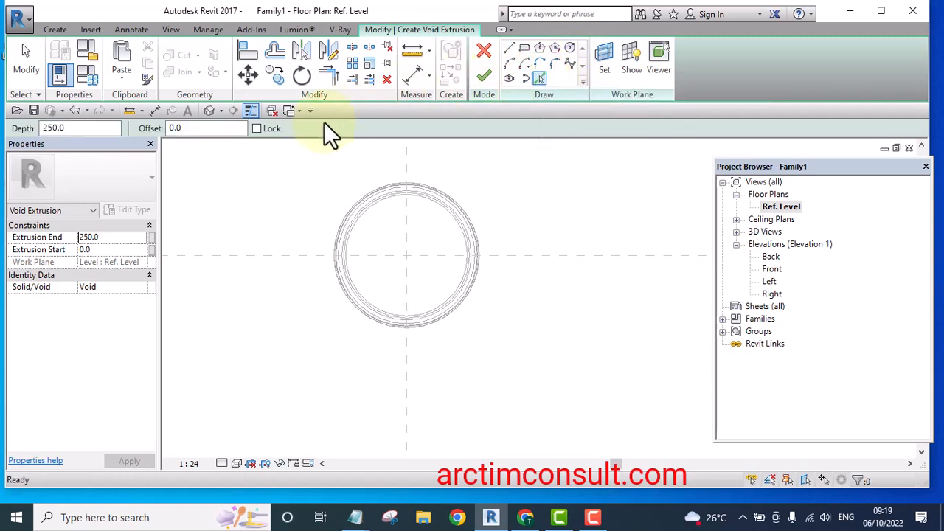
left_click(255, 129)
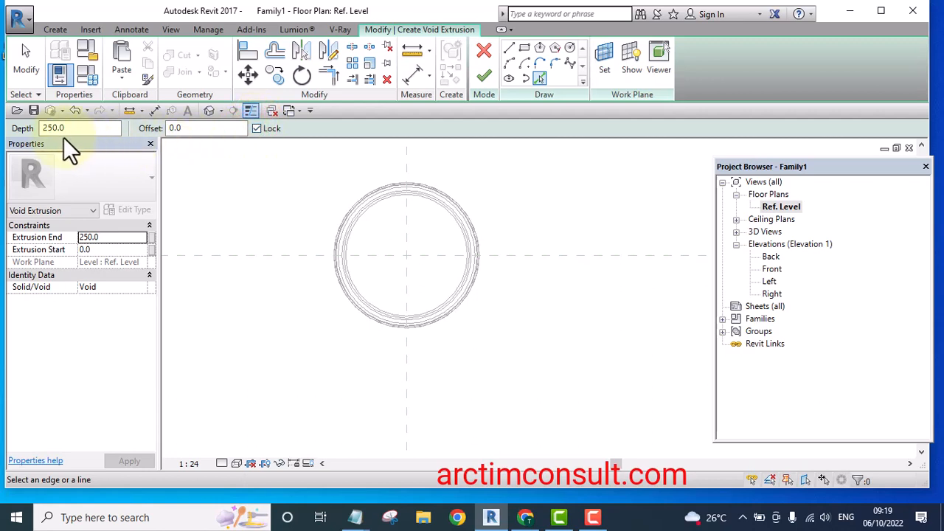
left_click_drag(72, 128, 43, 128)
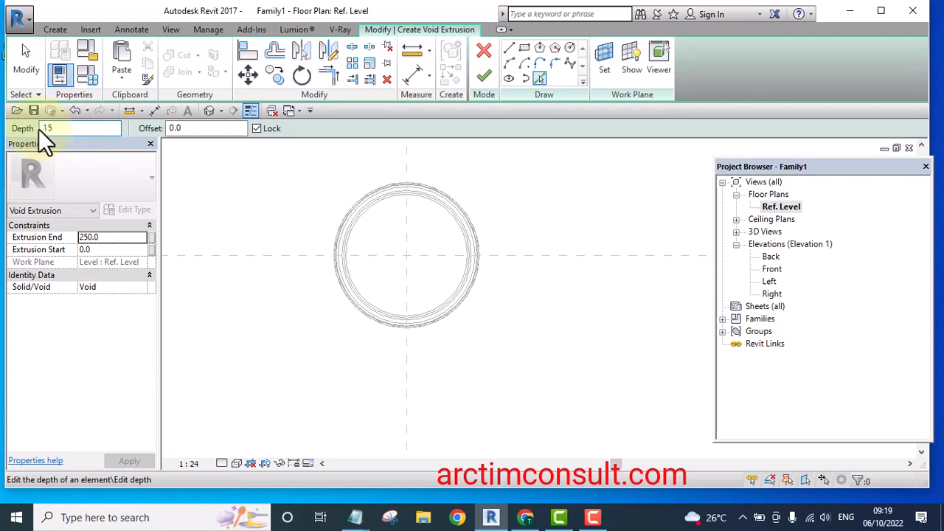
key("Return")
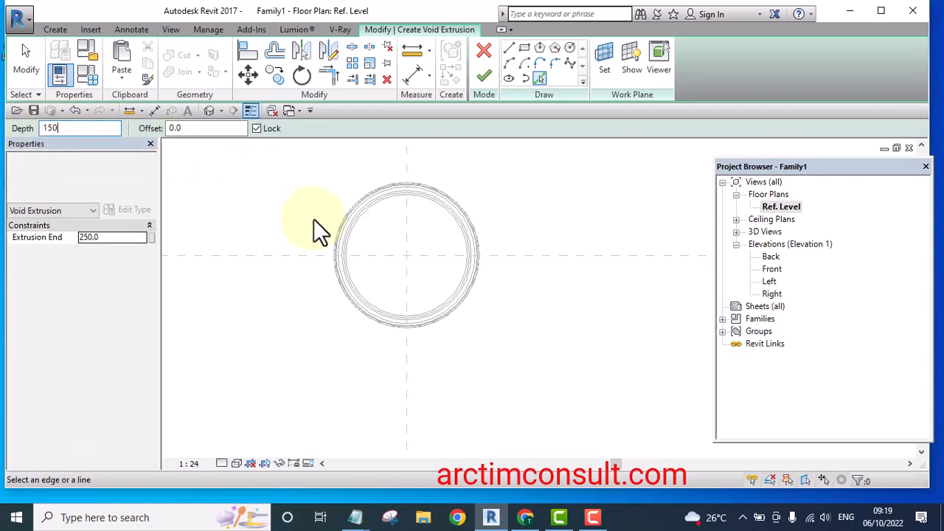
Pick the ring's inner circular edges as the void's boundary and finish the void extrusion
scroll(374, 215, "up", 1)
scroll(371, 216, "up", 6)
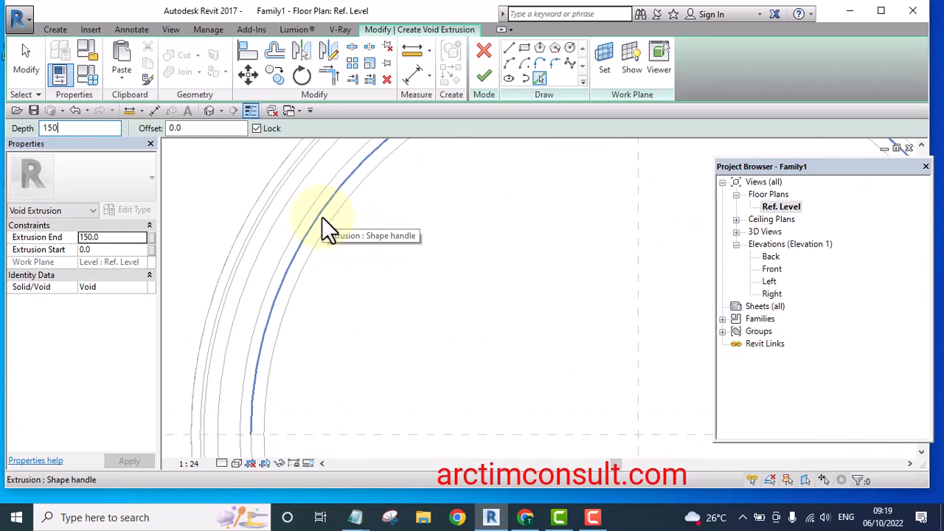
left_click(322, 218)
scroll(323, 218, "down", 5)
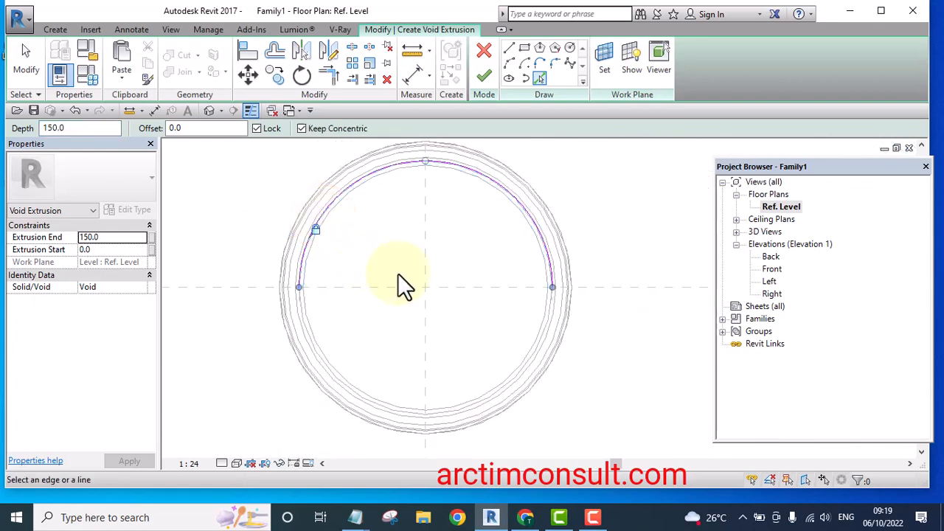
scroll(532, 350, "up", 4)
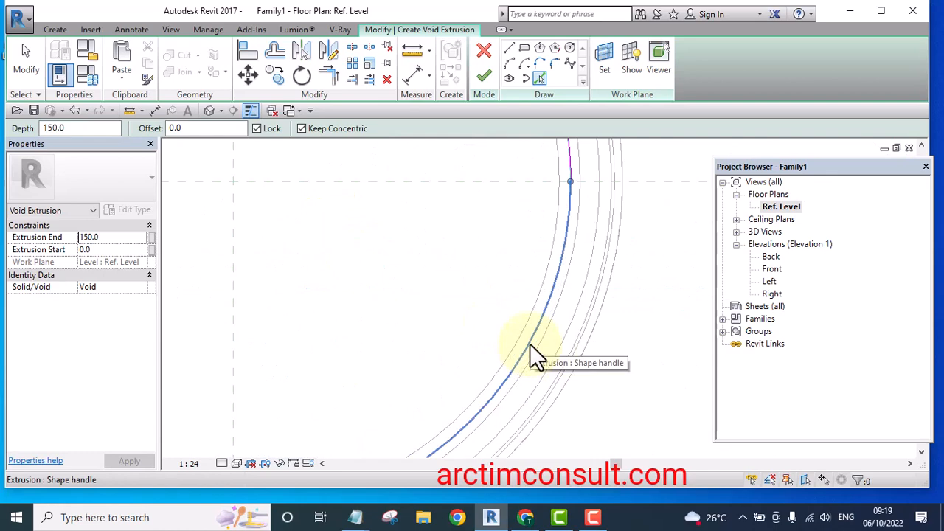
left_click(530, 344)
scroll(531, 341, "down", 4)
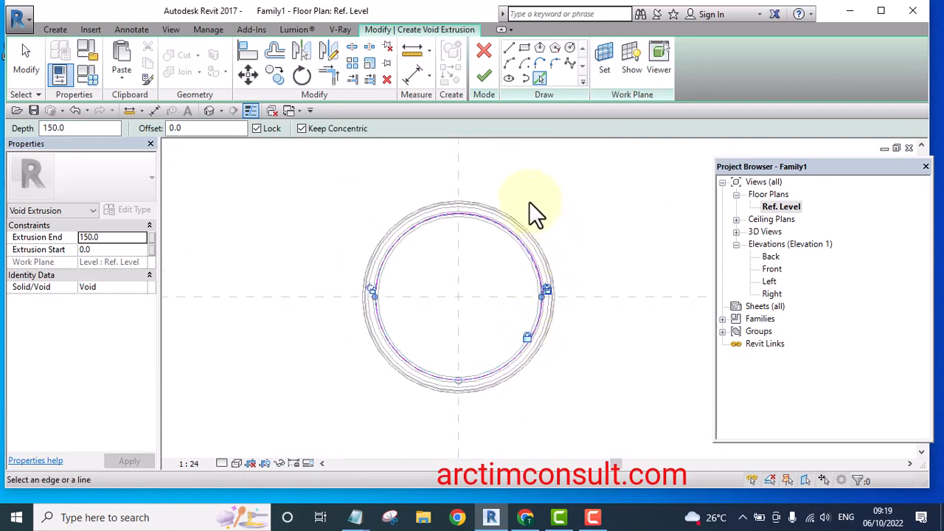
left_click(483, 76)
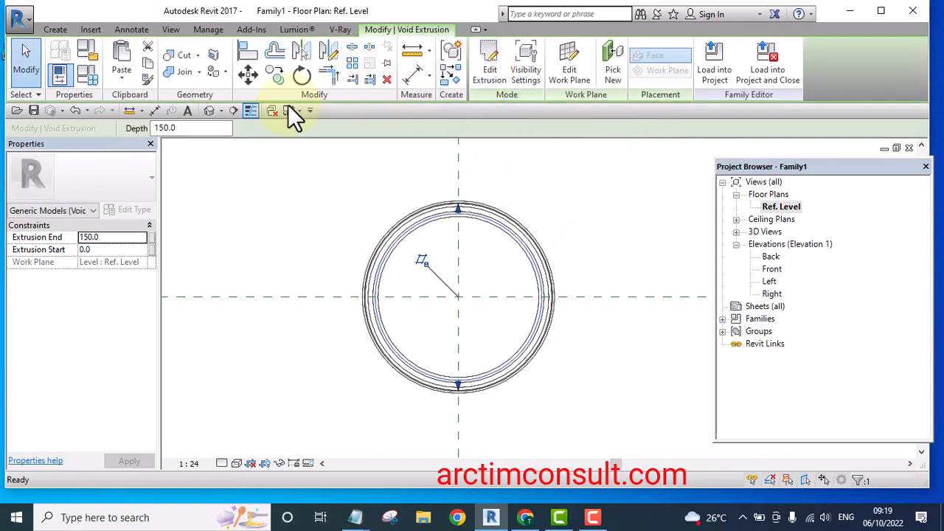
Open the 3D view and try to cut the host extrusion with the void using Cut Geometry
left_click(206, 111)
left_click(209, 111)
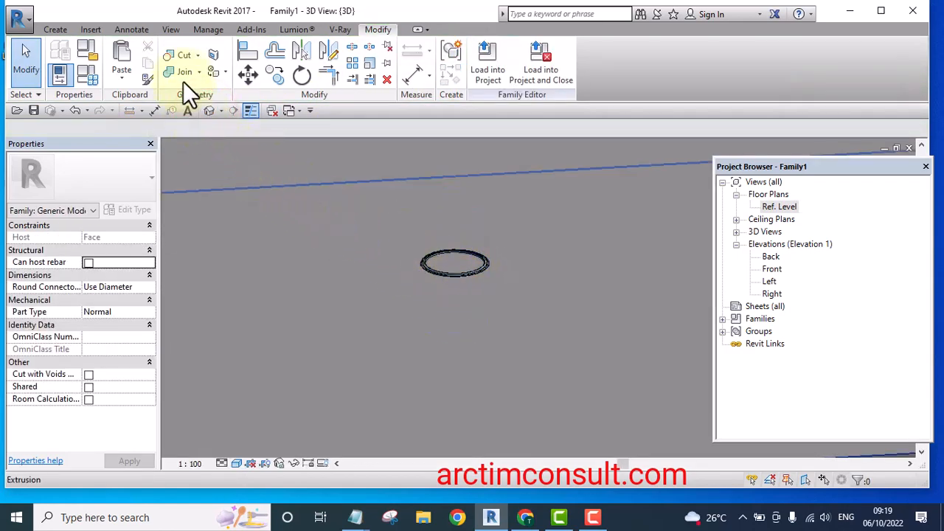
left_click(171, 53)
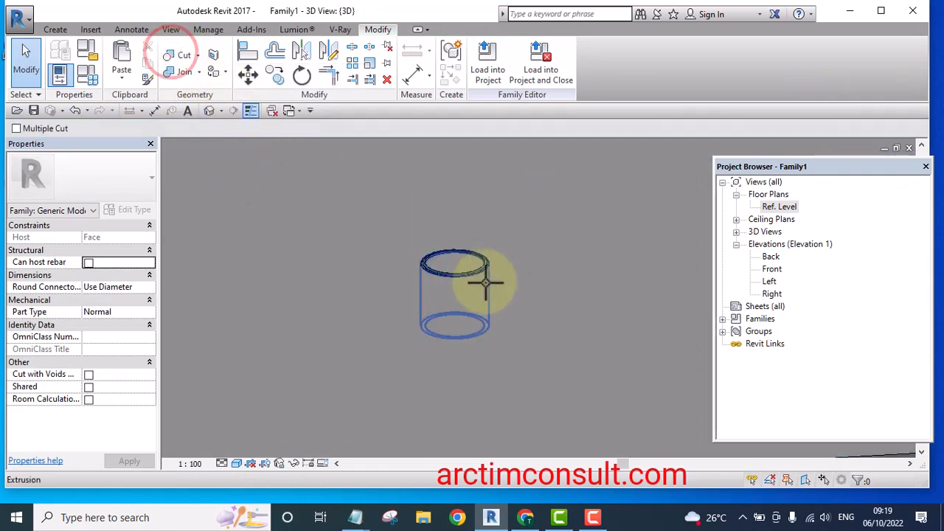
left_click(453, 253)
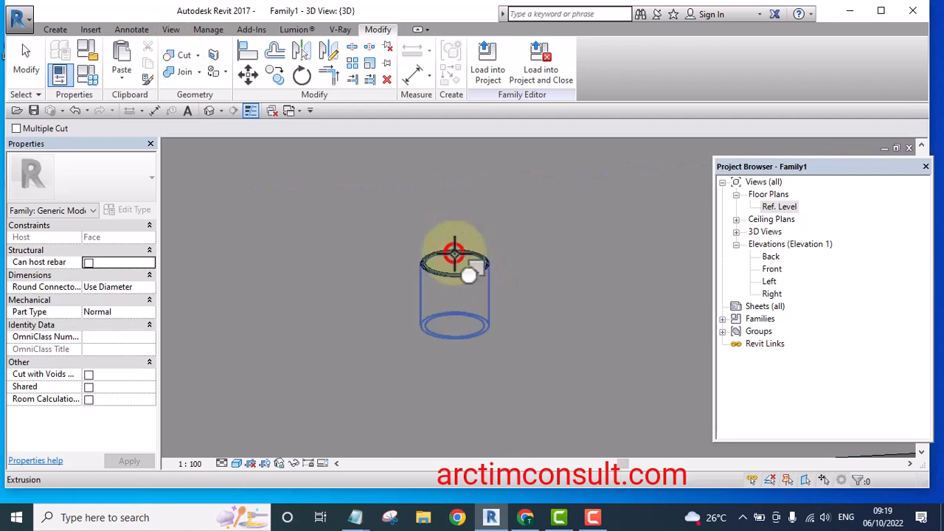
left_click(518, 343)
scroll(513, 336, "down", 3)
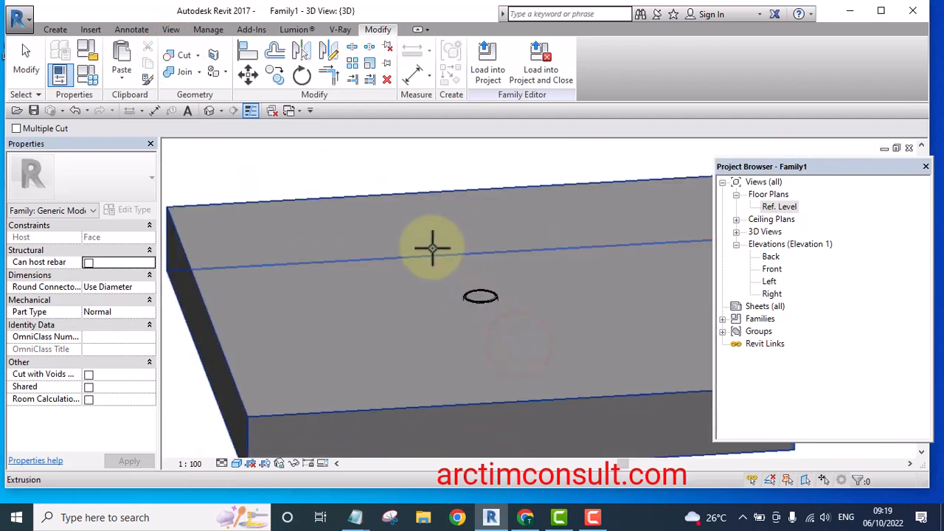
key("Escape")
scroll(485, 273, "up", 2)
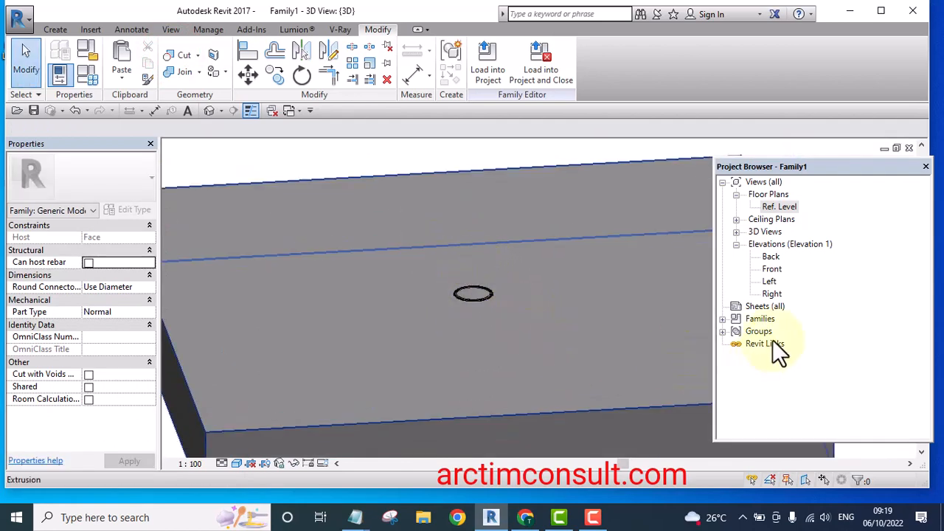
Examine the void's height relative to the host in the Front elevation, then return to the 3D view
double_click(768, 270)
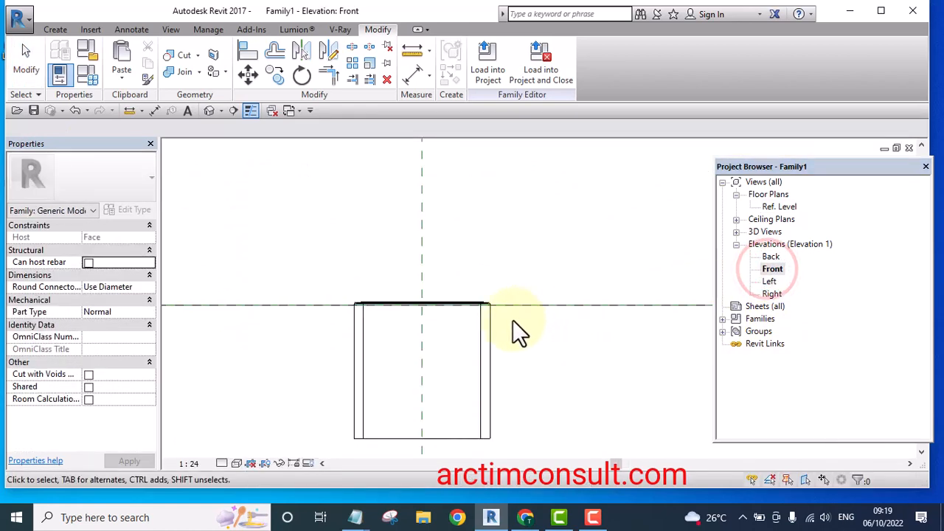
scroll(438, 309, "down", 1)
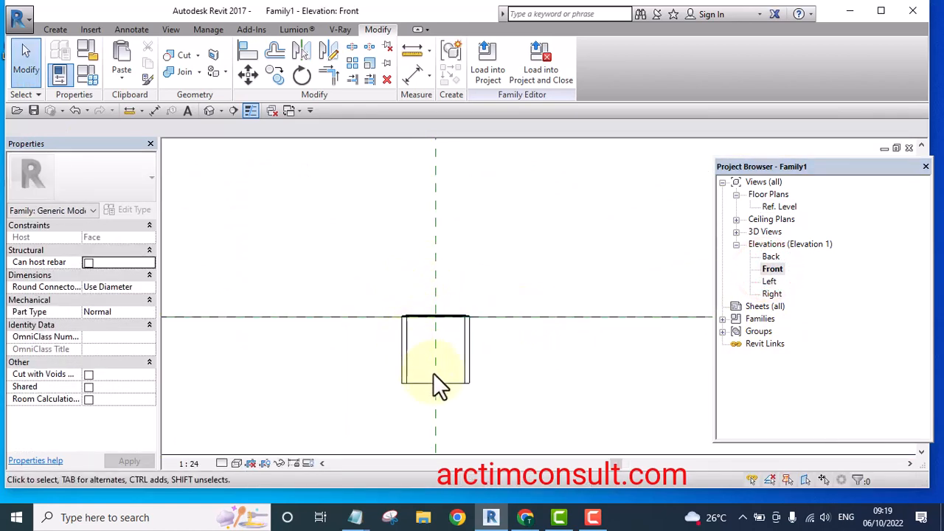
scroll(450, 373, "down", 1)
scroll(461, 371, "down", 1)
scroll(448, 303, "up", 4)
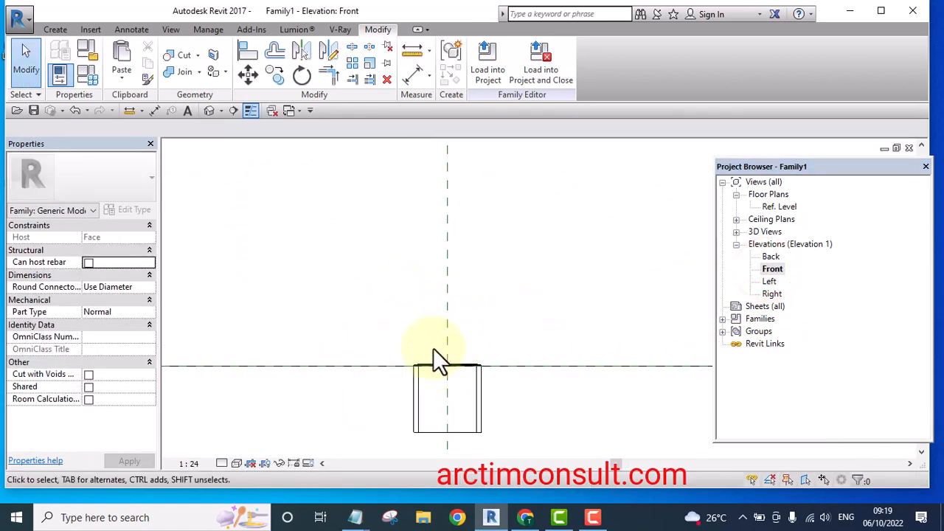
scroll(418, 317, "down", 5)
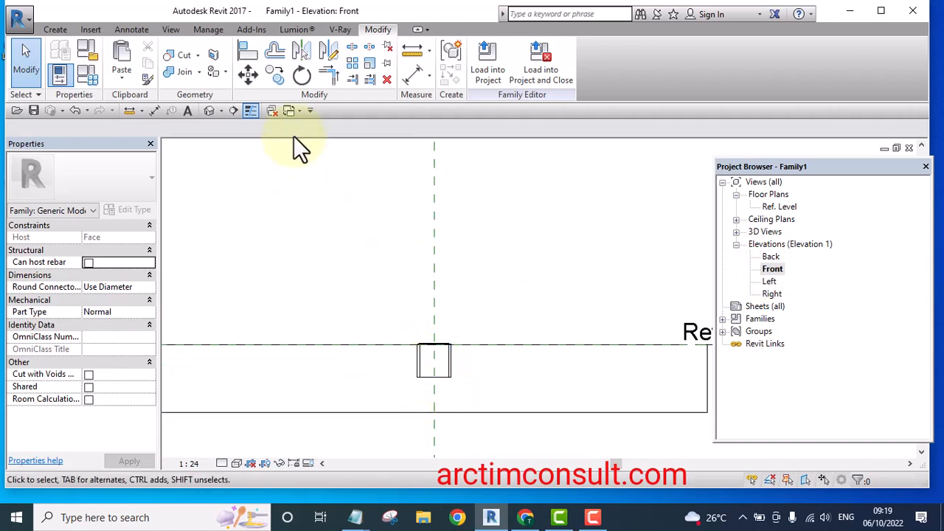
left_click(211, 110)
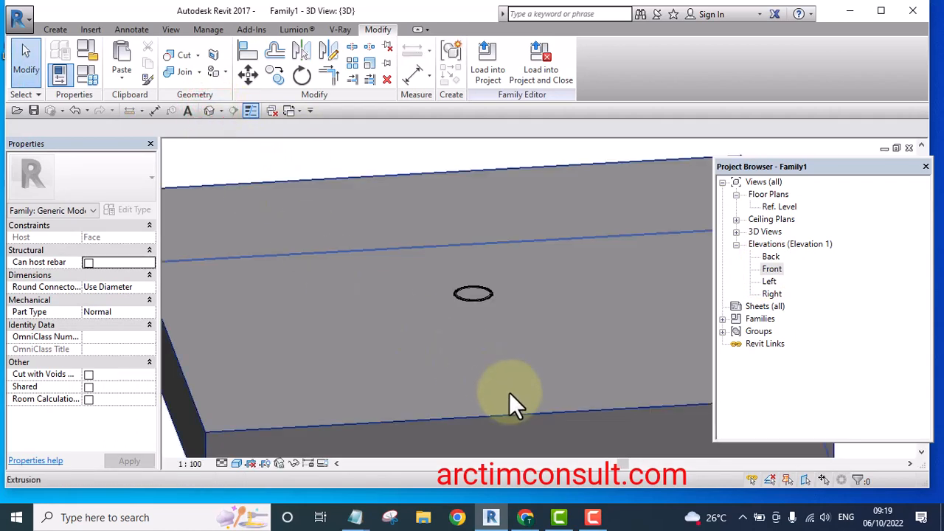
middle_click_drag(509, 392, 460, 320, "shift")
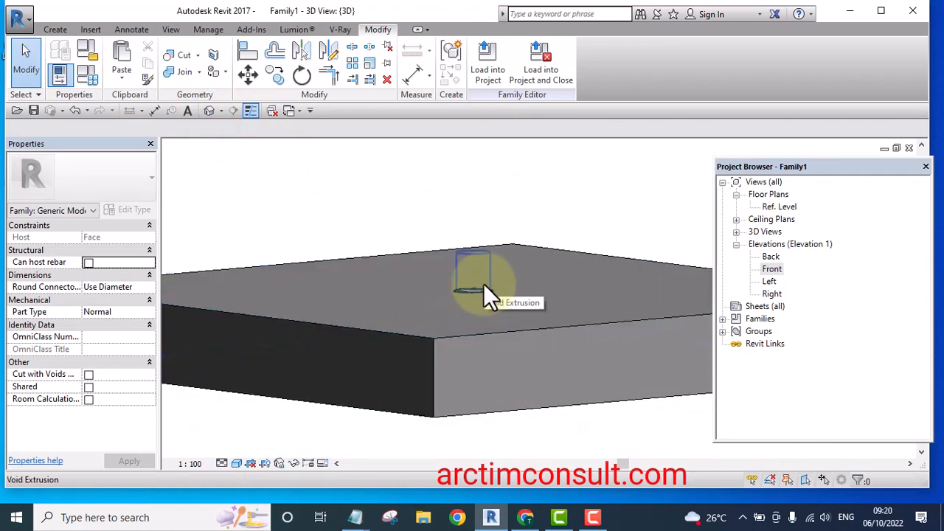
Drag the void extrusion's shape handles so it starts about -98 mm and ends about 46 mm
left_click(485, 286)
mouse_move(485, 286)
middle_mouse_down("shift")
mouse_move(497, 344)
mouse_move(501, 333)
mouse_move(473, 296)
middle_mouse_up("shift")
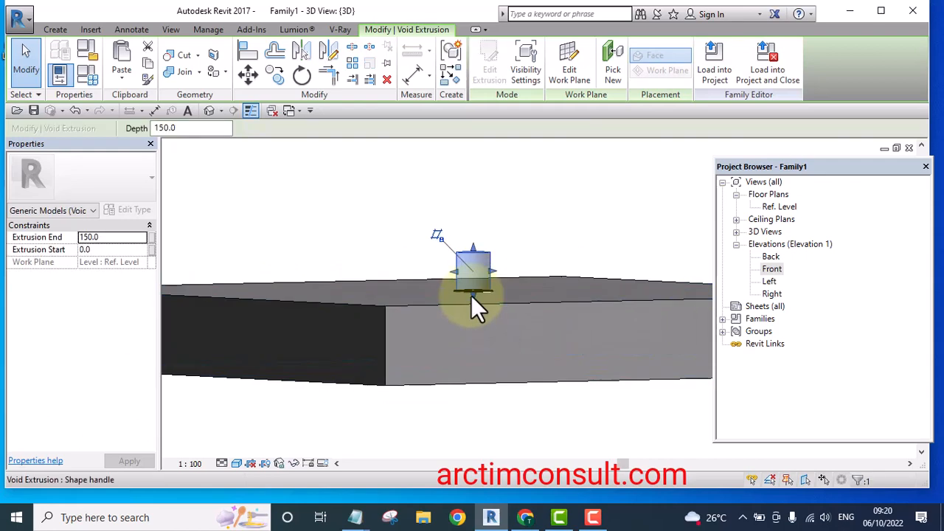
left_click_drag(472, 295, 475, 316)
middle_click_drag(476, 316, 480, 252, "shift")
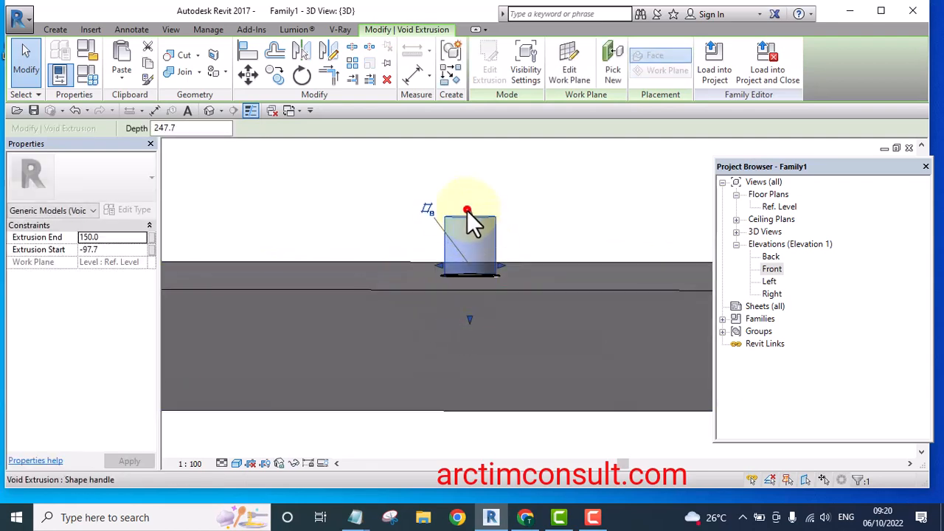
left_click_drag(468, 207, 472, 257)
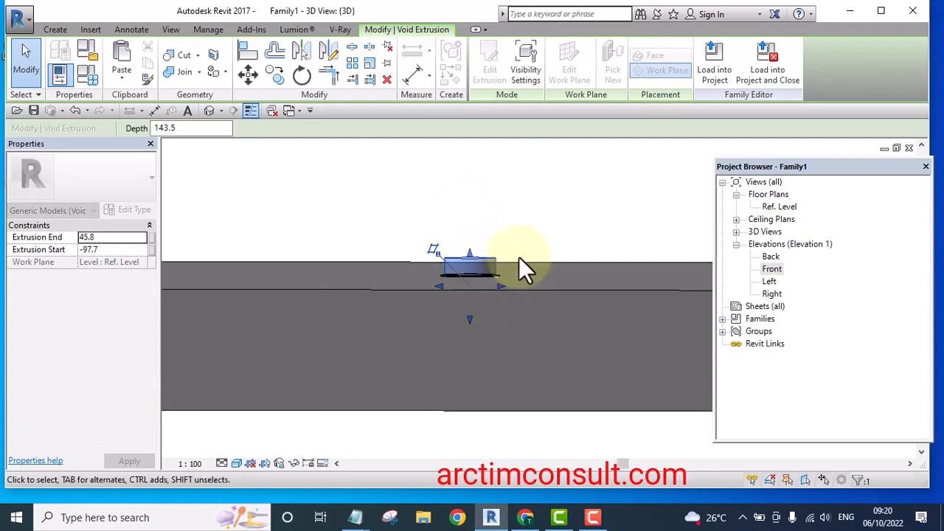
middle_click_drag(519, 257, 532, 337, "shift")
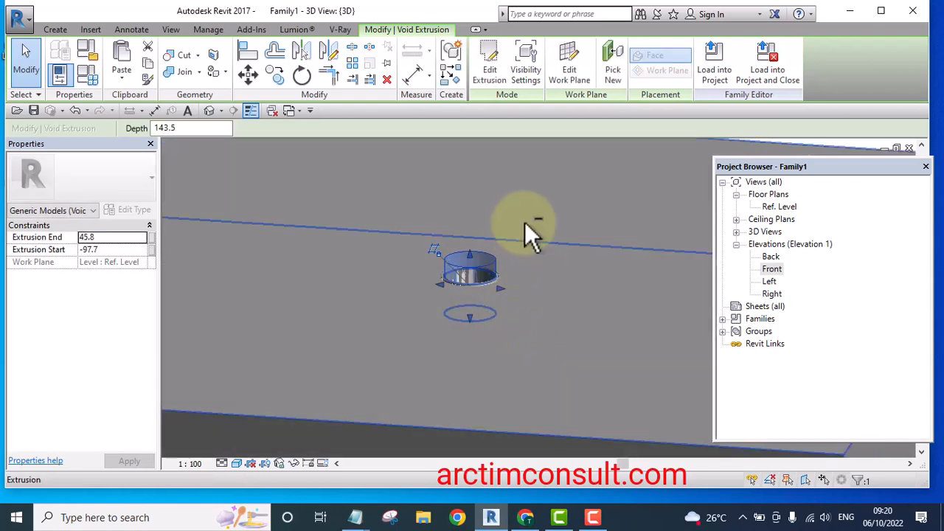
middle_click_drag(524, 222, 553, 204, "shift")
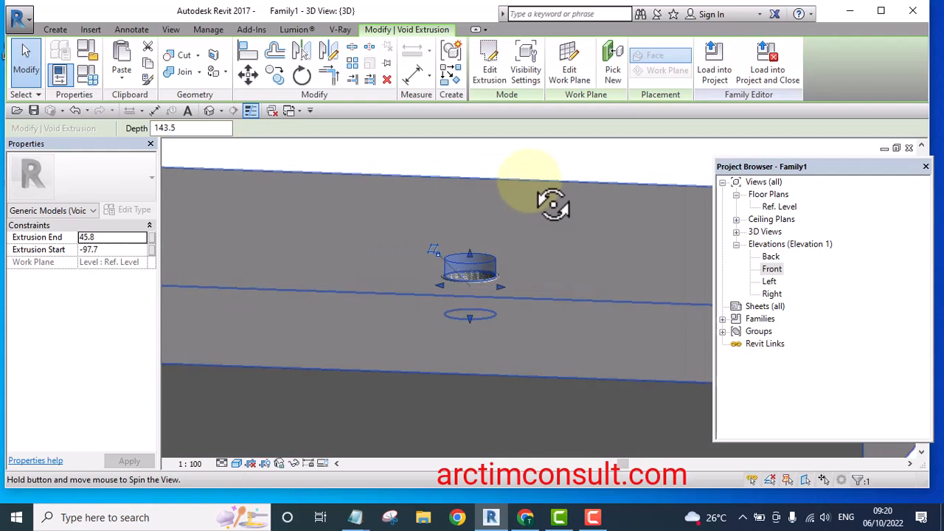
Cut the host extrusion with the void using Cut Geometry and inspect the resulting hole in 3D
left_click(180, 54)
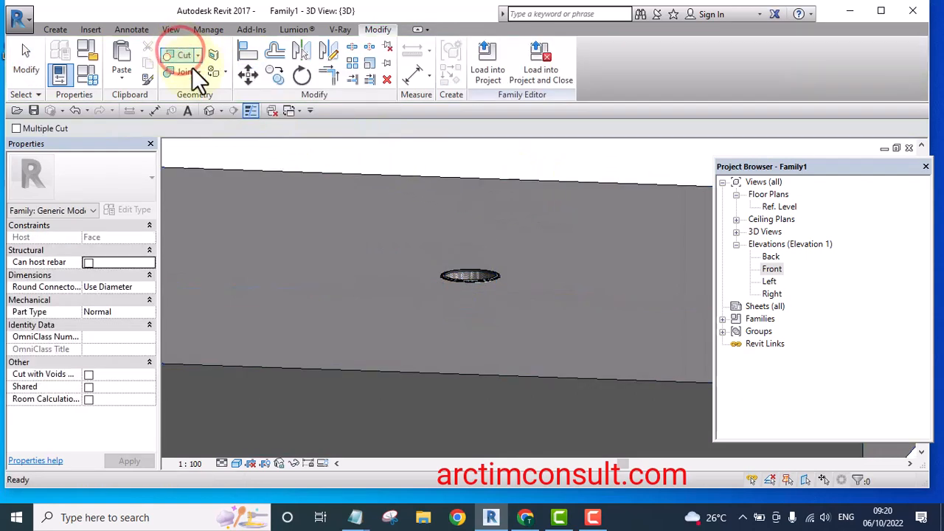
middle_click_drag(534, 249, 443, 417, "shift")
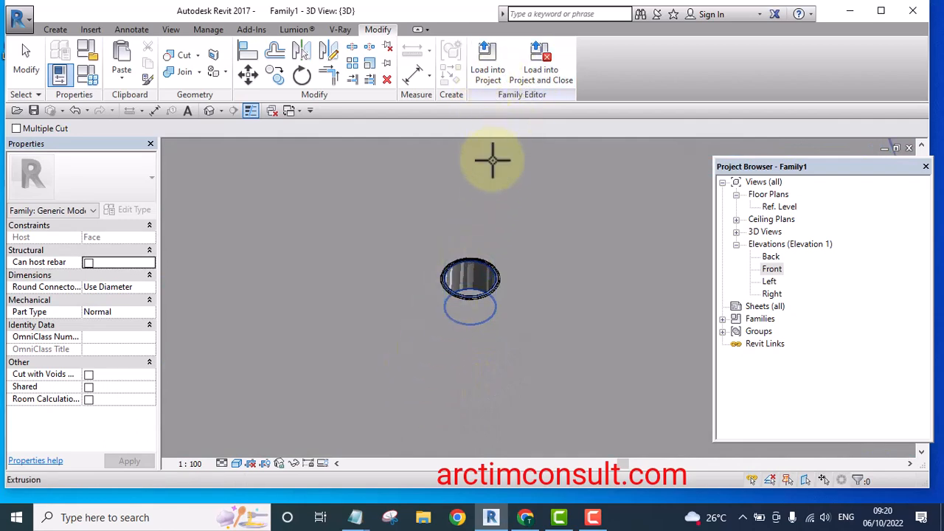
middle_click_drag(531, 270, 549, 198, "shift")
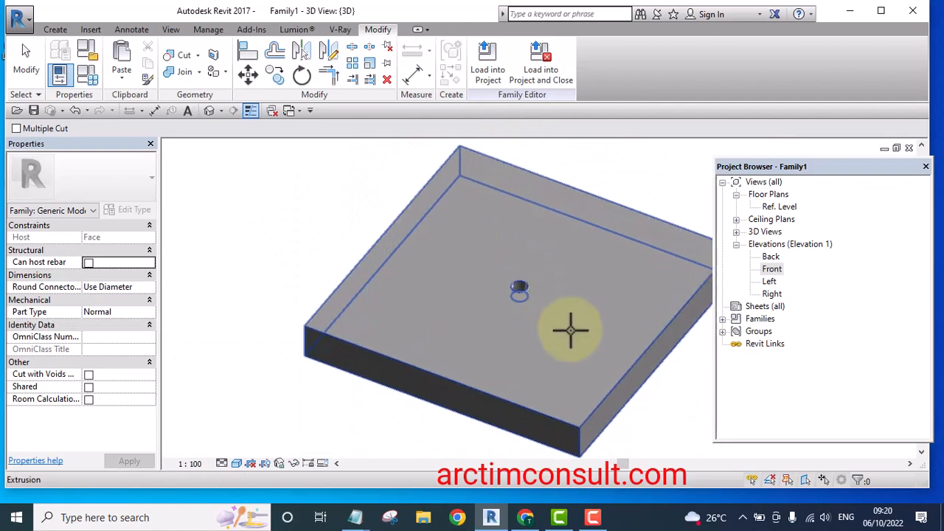
scroll(566, 322, "up", 4)
middle_click_drag(515, 285, 436, 214, "shift")
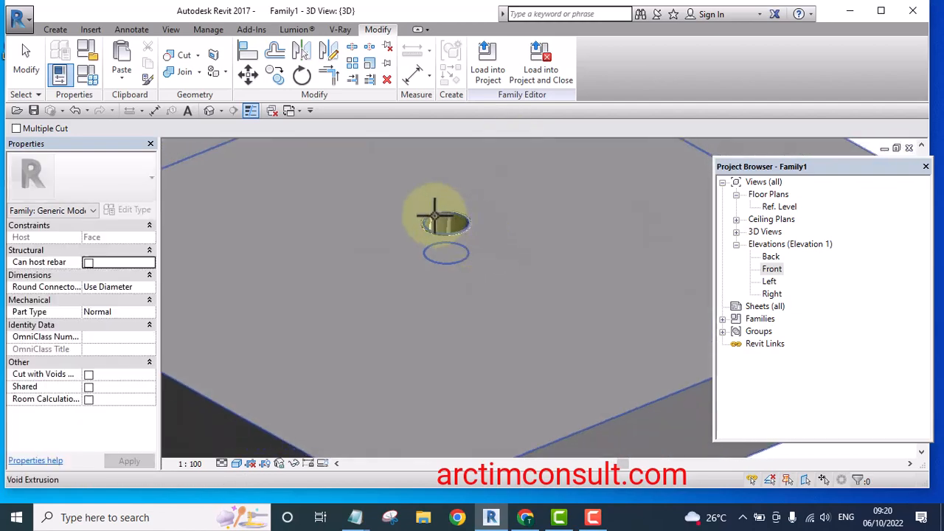
scroll(447, 205, "up", 6)
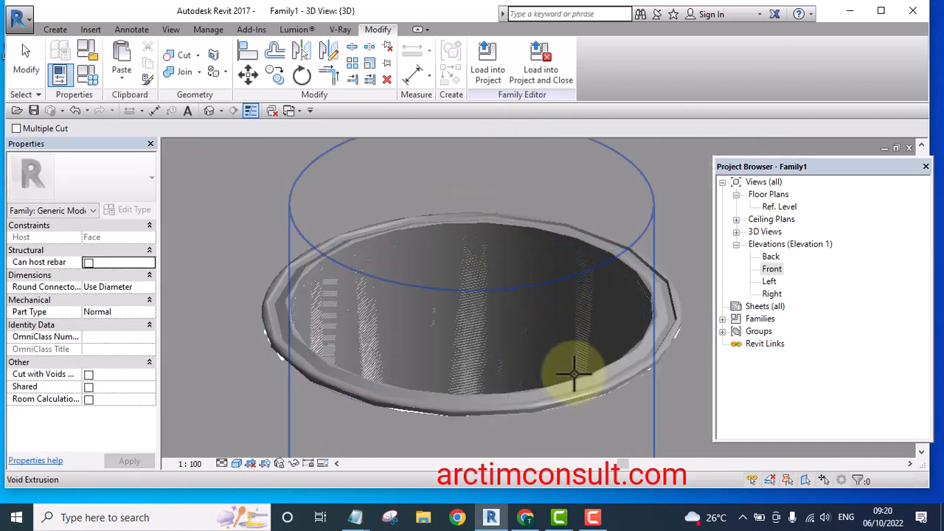
middle_click_drag(573, 371, 548, 428, "shift")
scroll(546, 331, "down", 6)
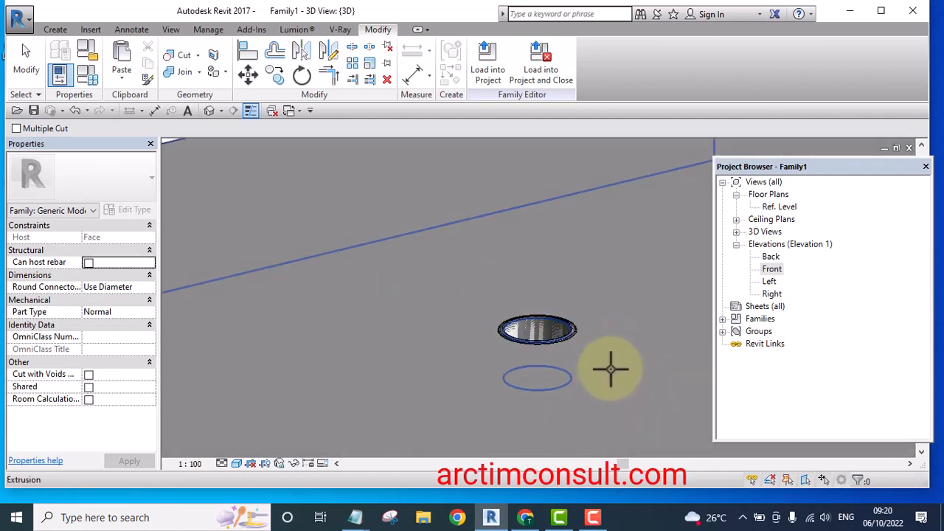
Leave Cut Geometry and orbit and zoom around the 3D view to examine the cut hole through the host
middle_click_drag(565, 379, 520, 303)
scroll(521, 304, "down", 5)
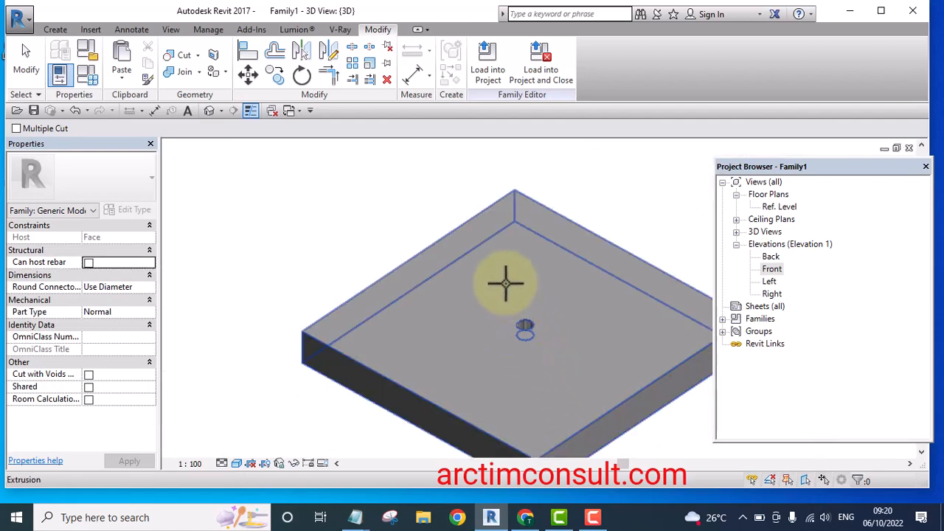
left_click(25, 62)
middle_click_drag(389, 293, 532, 351, "shift")
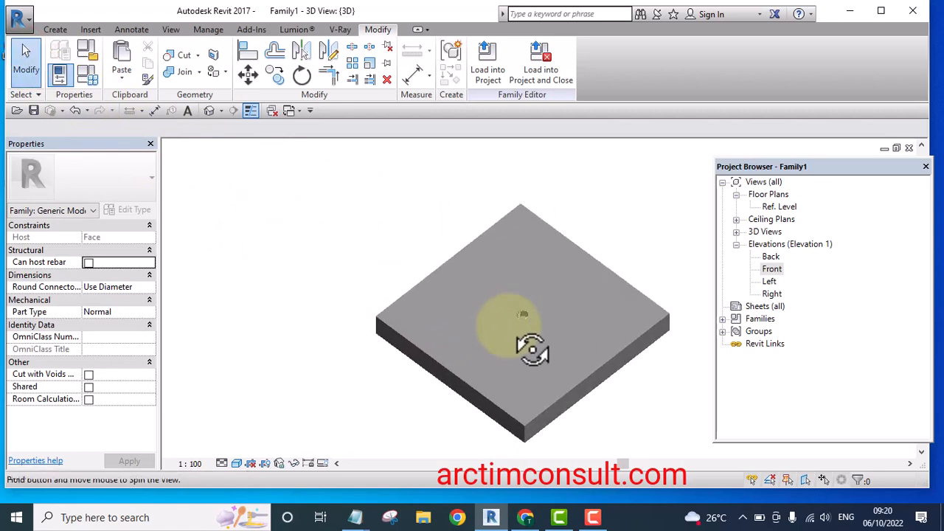
scroll(525, 352, "up", 3)
scroll(522, 288, "up", 5)
scroll(523, 286, "up", 8)
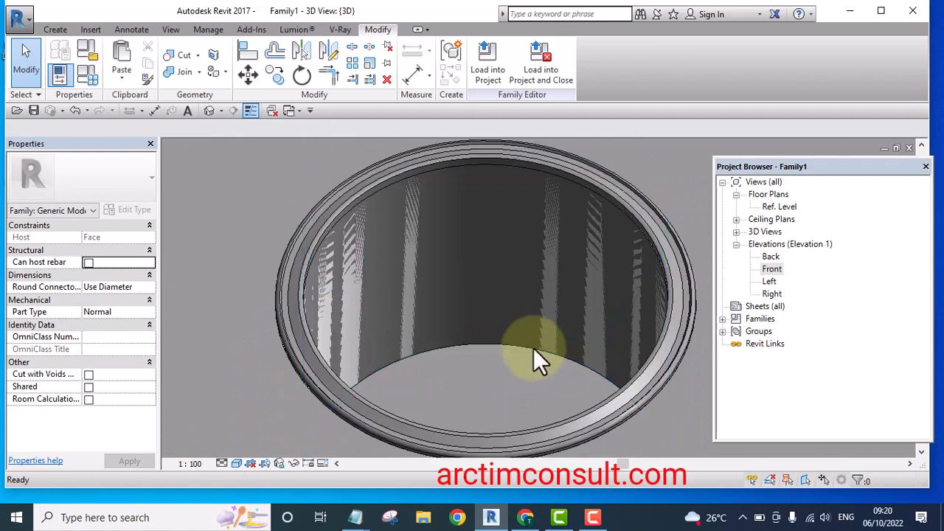
scroll(446, 295, "down", 6)
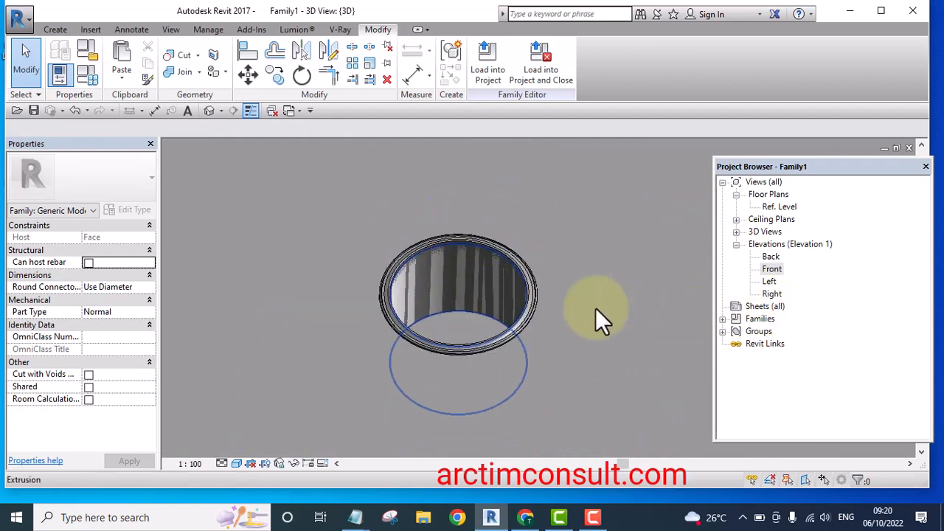
middle_click_drag(596, 308, 568, 312)
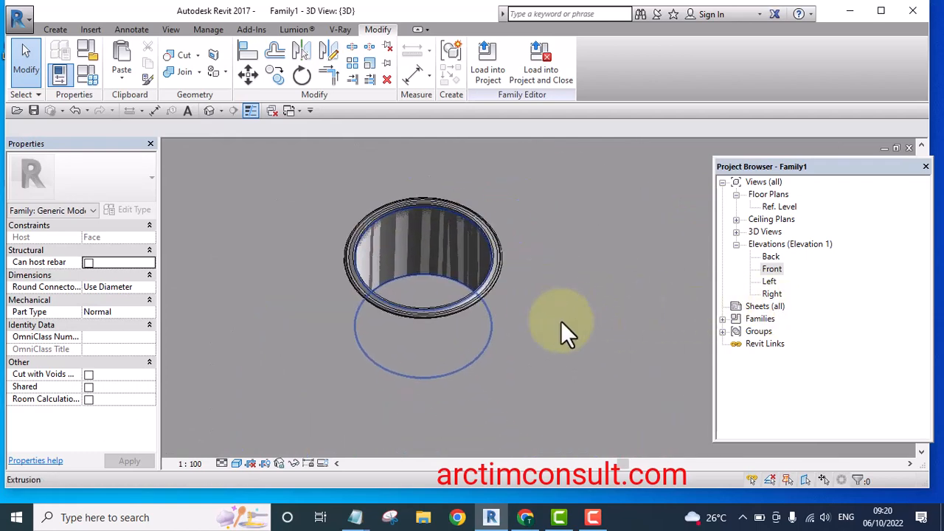
middle_click_drag(584, 362, 369, 316, "shift")
scroll(425, 264, "up", 4)
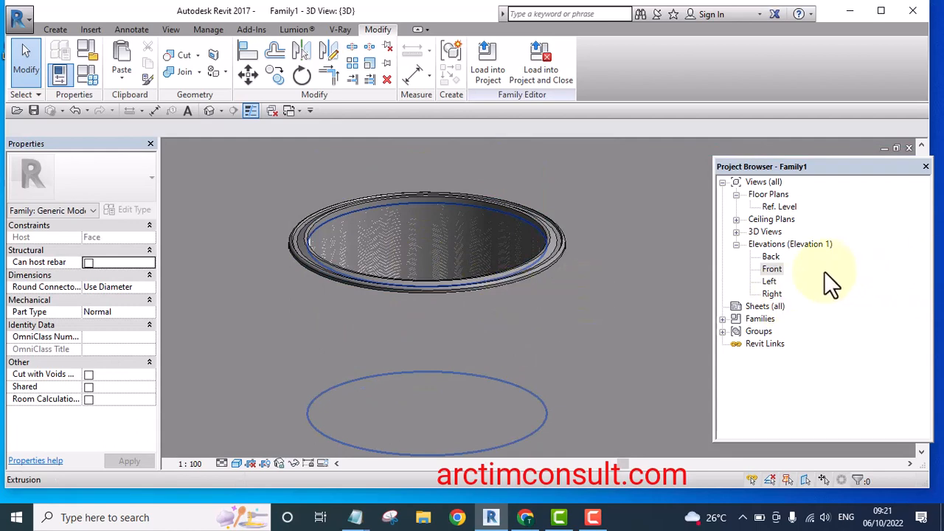
Open the Front elevation and drag the void's bottom shape handle down so it starts about -130 mm
double_click(772, 270)
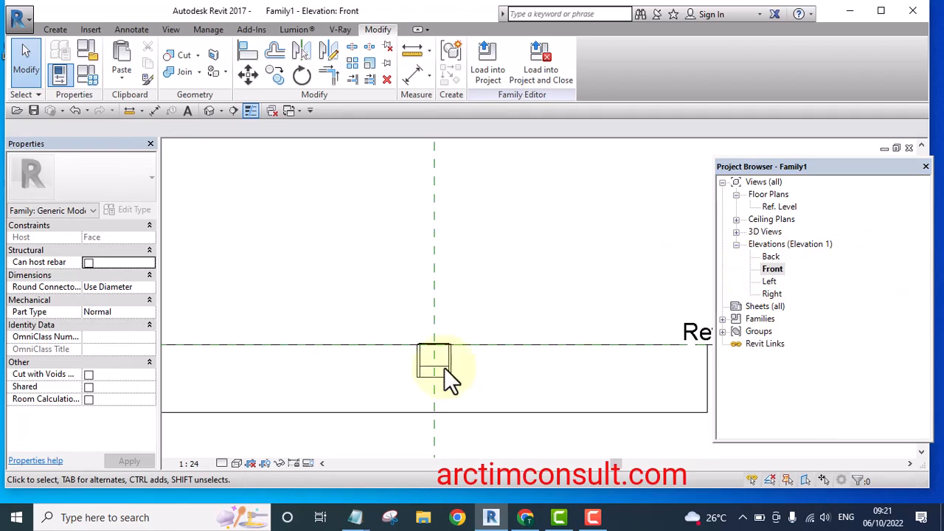
scroll(439, 380, "up", 8)
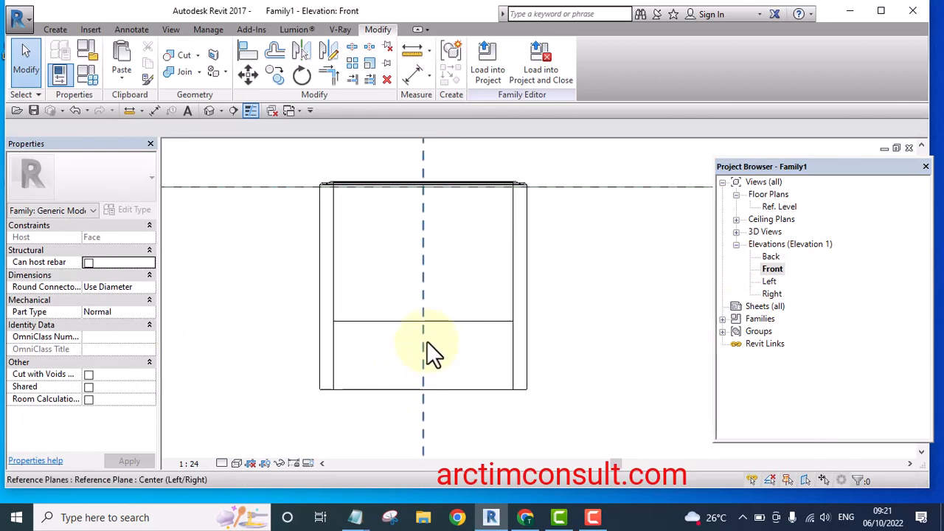
left_click(438, 321)
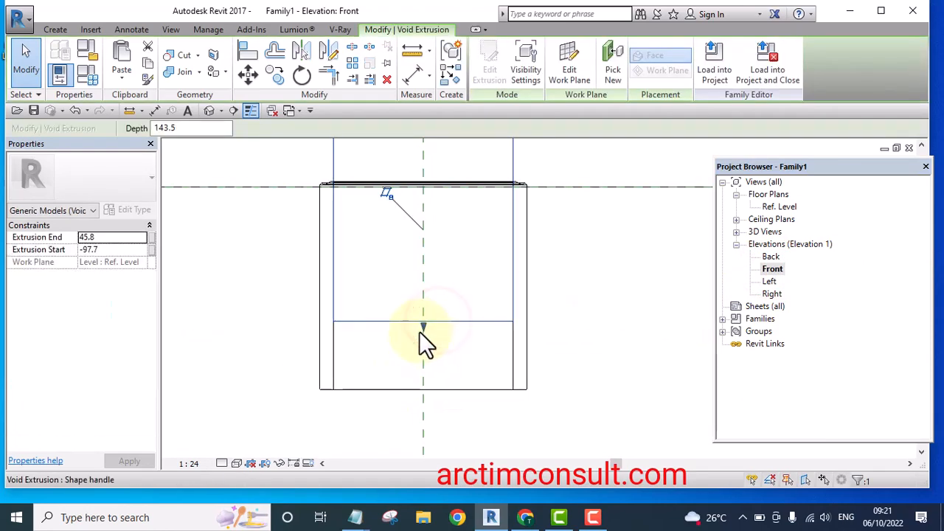
left_click_drag(421, 326, 427, 372)
scroll(417, 395, "down", 2)
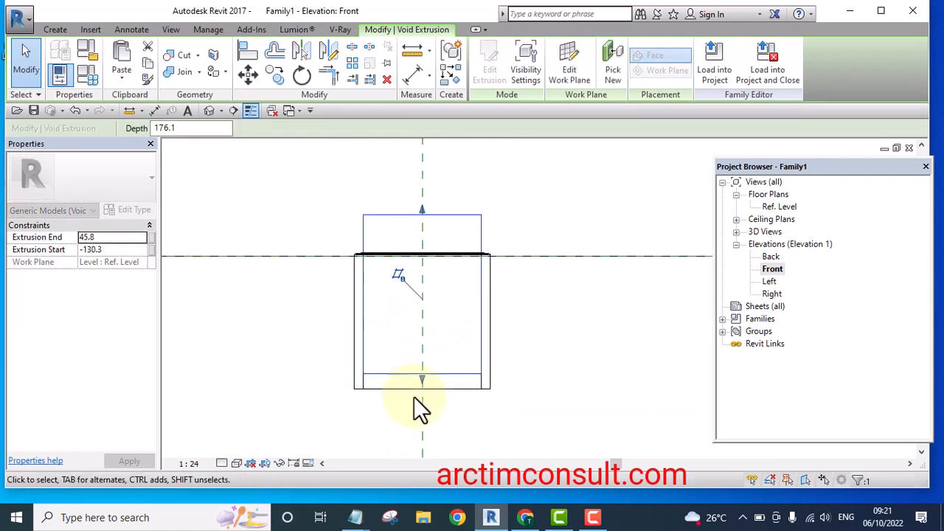
scroll(414, 396, "down", 3)
scroll(438, 319, "up", 1)
left_click(455, 274)
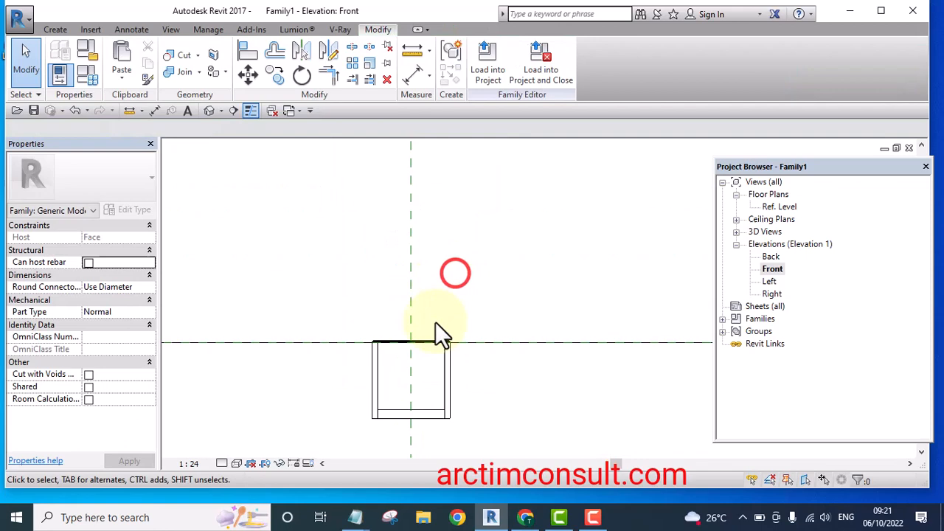
Select the void and zoom in to examine its top relative to the host's upper face
left_click(417, 410)
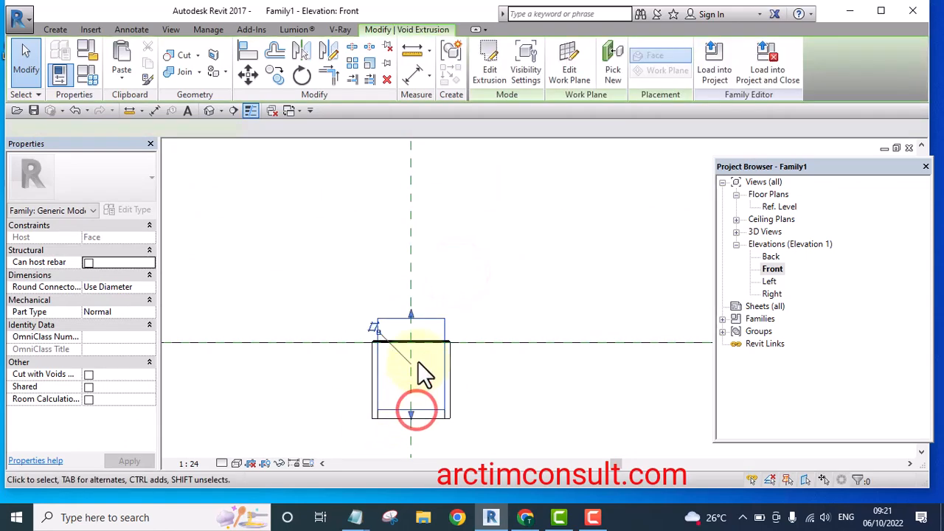
scroll(415, 326, "up", 3)
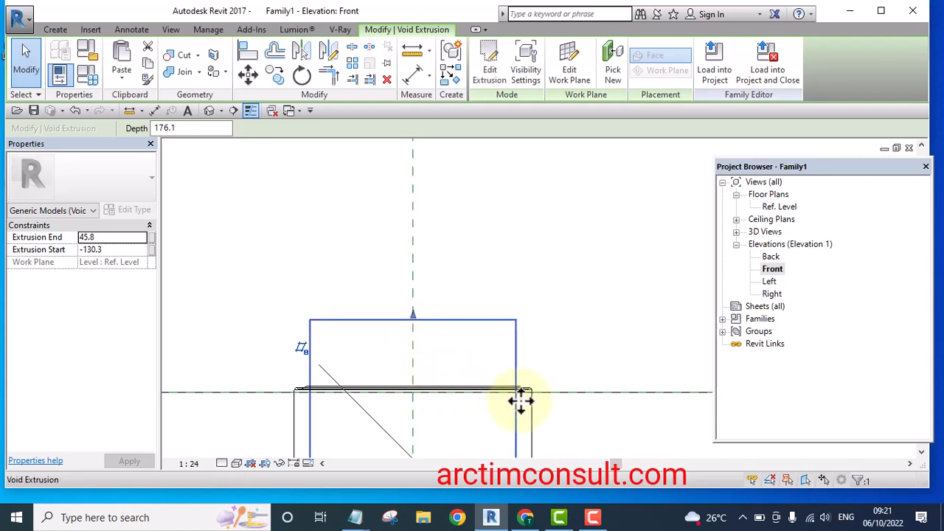
scroll(428, 350, "down", 2)
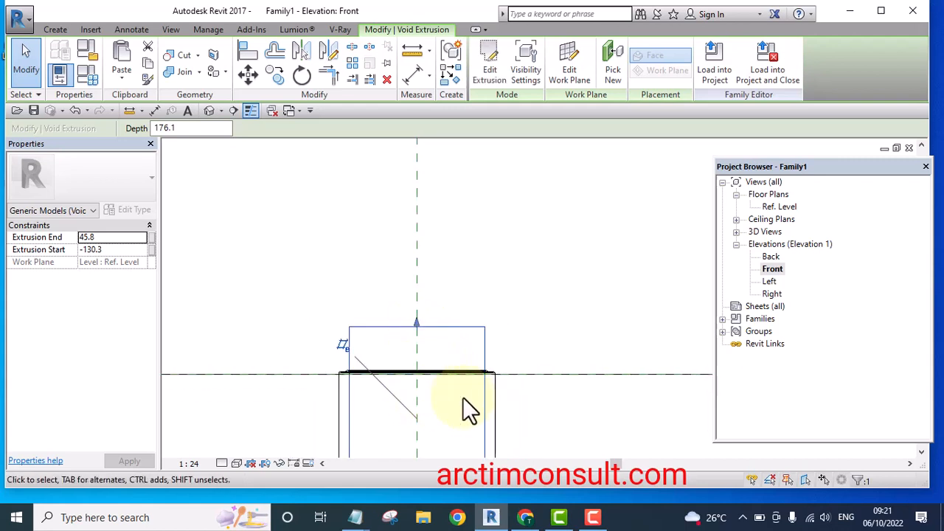
scroll(500, 390, "down", 1)
scroll(438, 408, "up", 1)
scroll(440, 410, "up", 2)
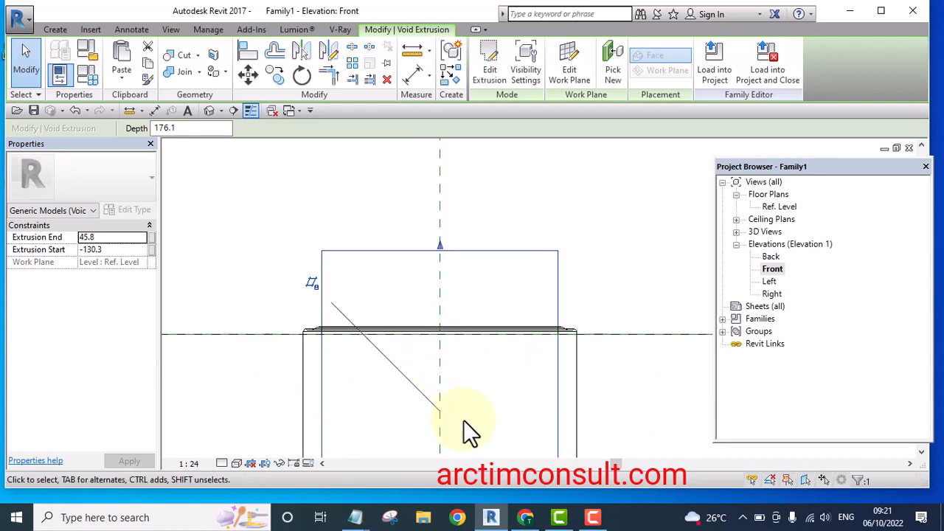
scroll(403, 295, "down", 2)
left_click(509, 186)
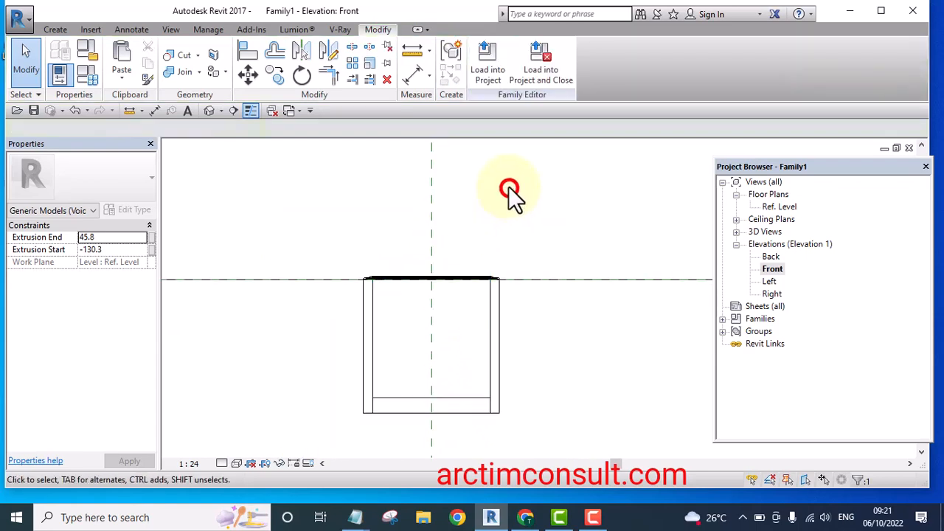
middle_click_drag(491, 246, 448, 264)
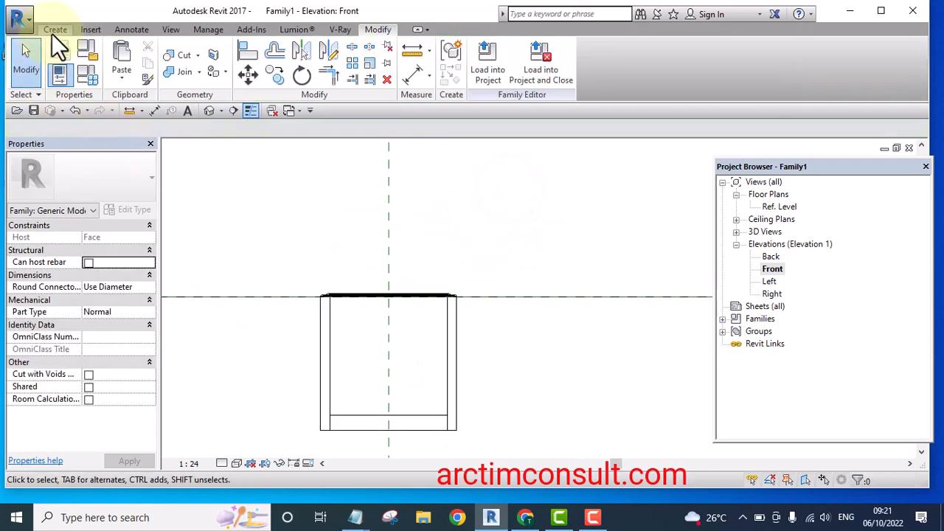
Start a Revolve and draw a vertical axis line about 170 mm long along the centre reference plane
left_click(53, 30)
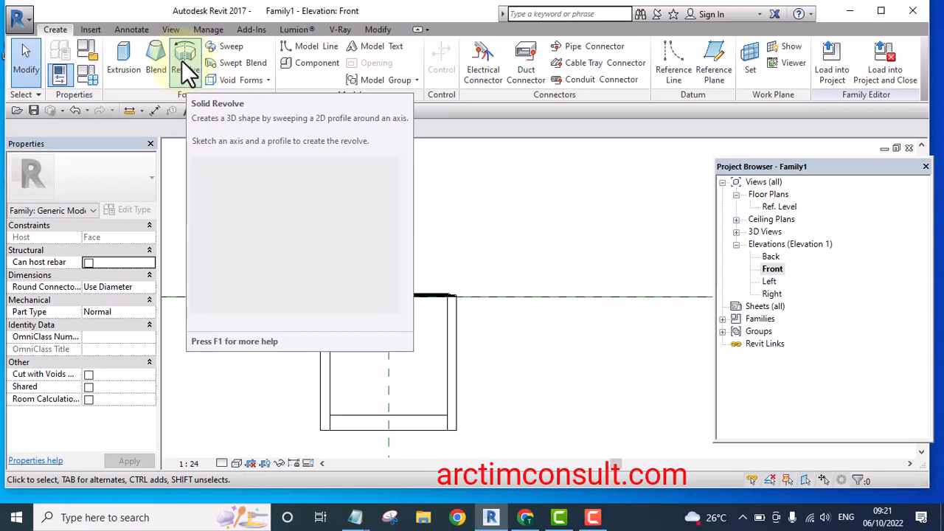
left_click(182, 60)
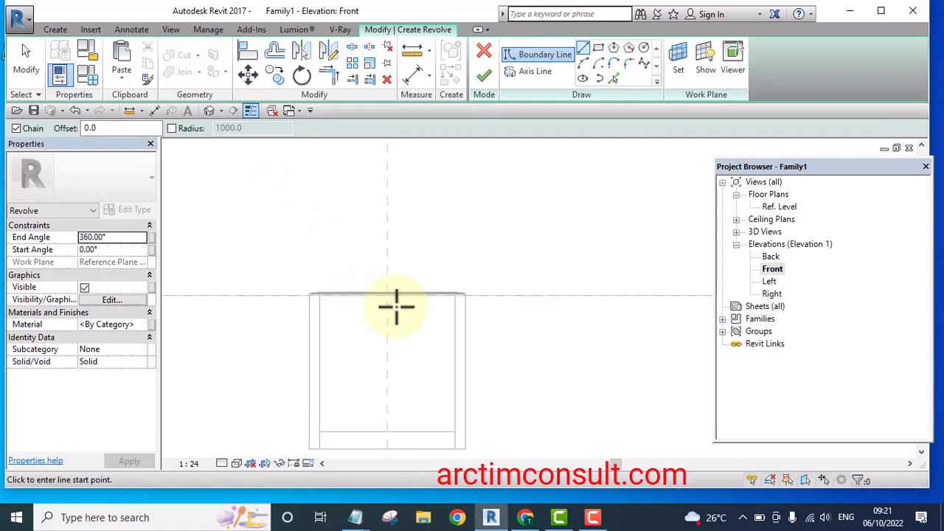
scroll(396, 307, "up", 2)
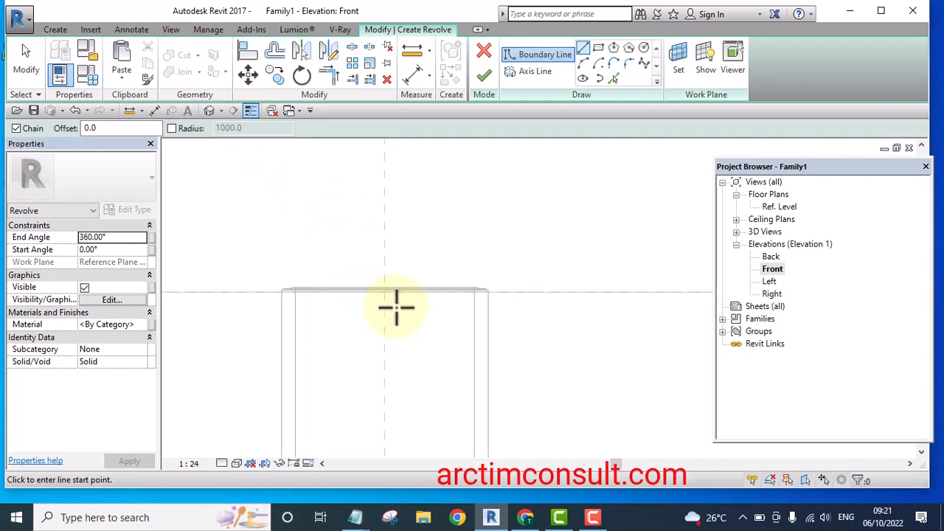
left_click(528, 72)
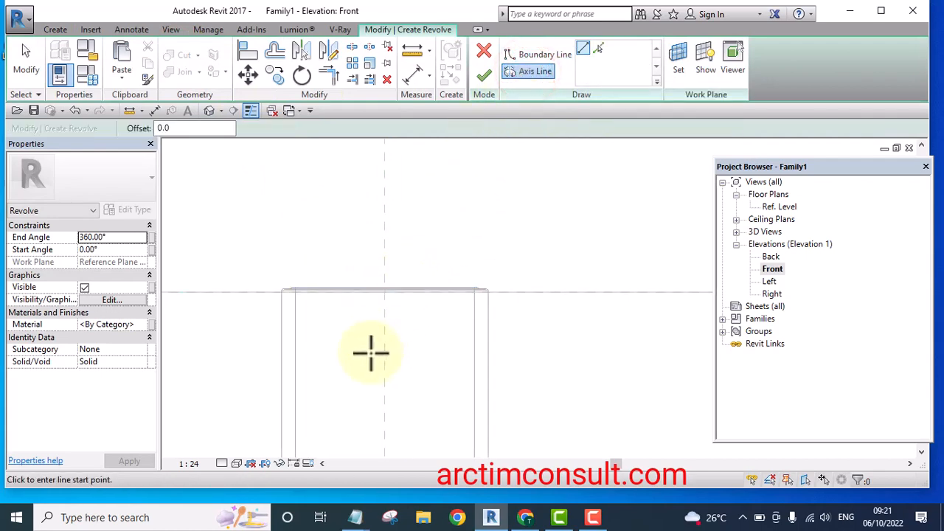
left_click(385, 396)
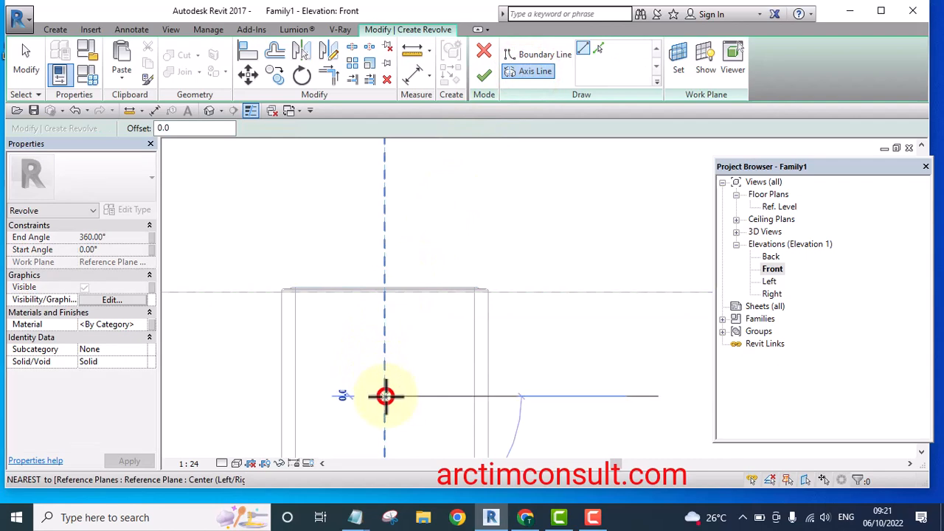
left_click(383, 161)
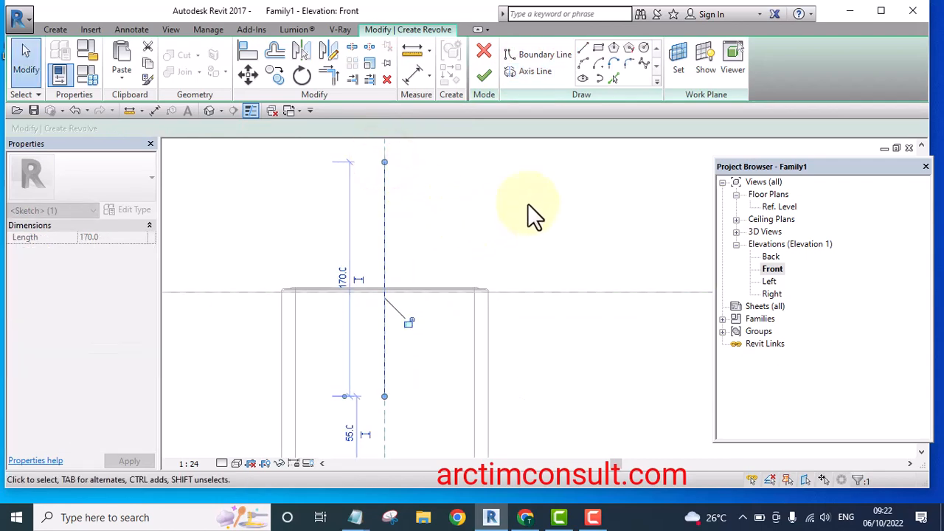
Draw a start-end-radius arc boundary from the axis out to the host's outer top edge
left_click(531, 53)
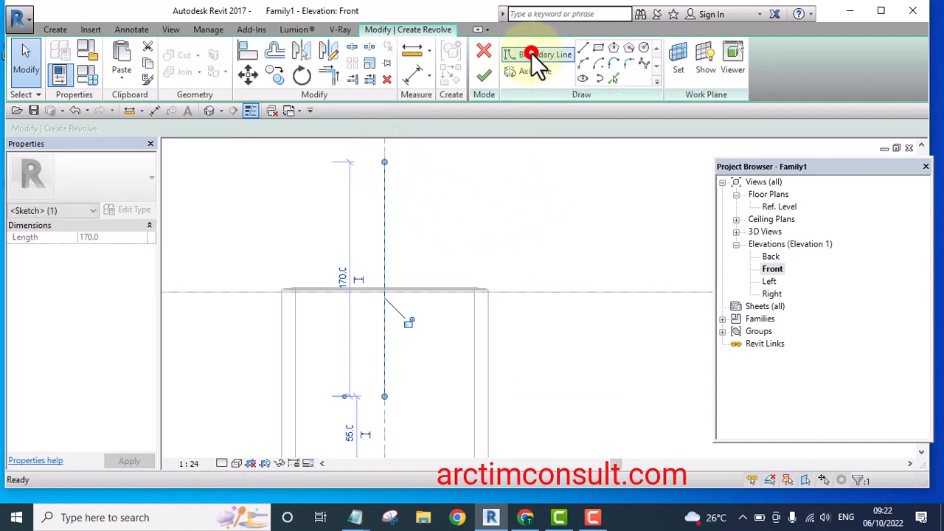
left_click(583, 64)
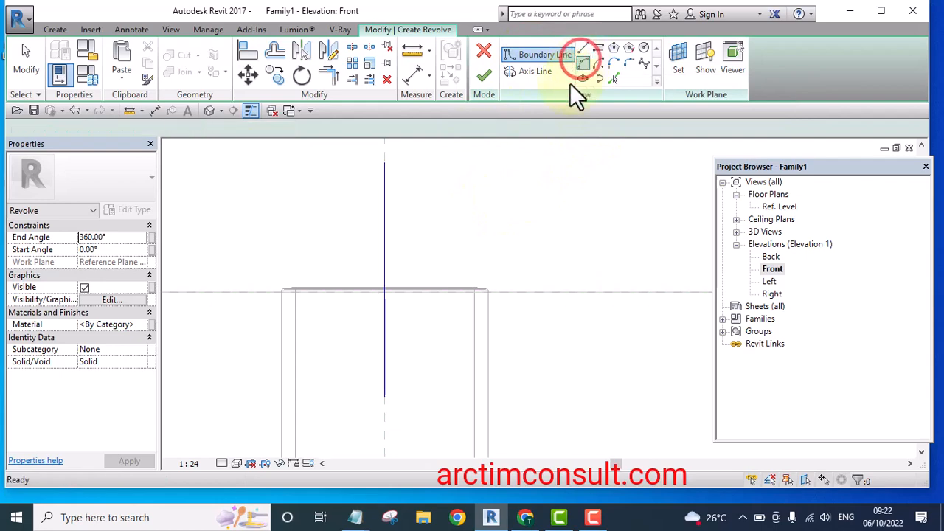
scroll(386, 273, "up", 5)
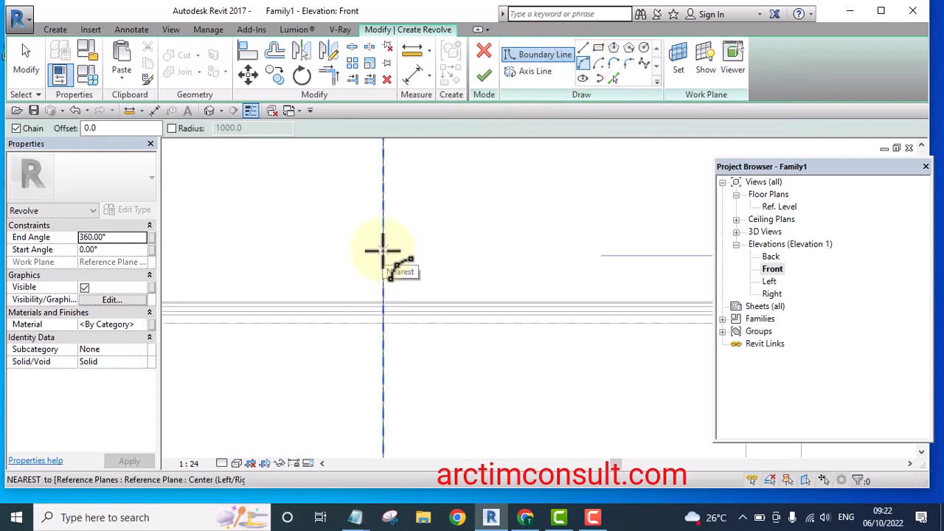
left_click(382, 246)
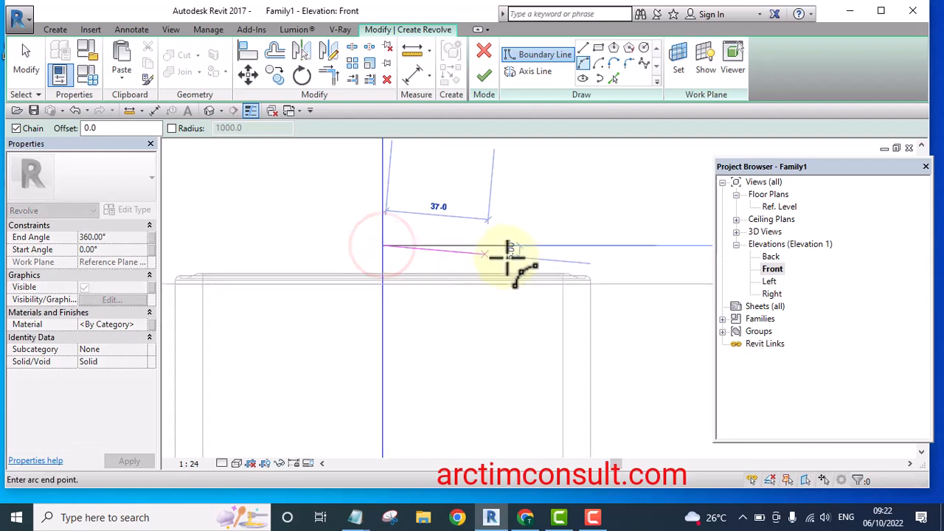
scroll(568, 273, "up", 4)
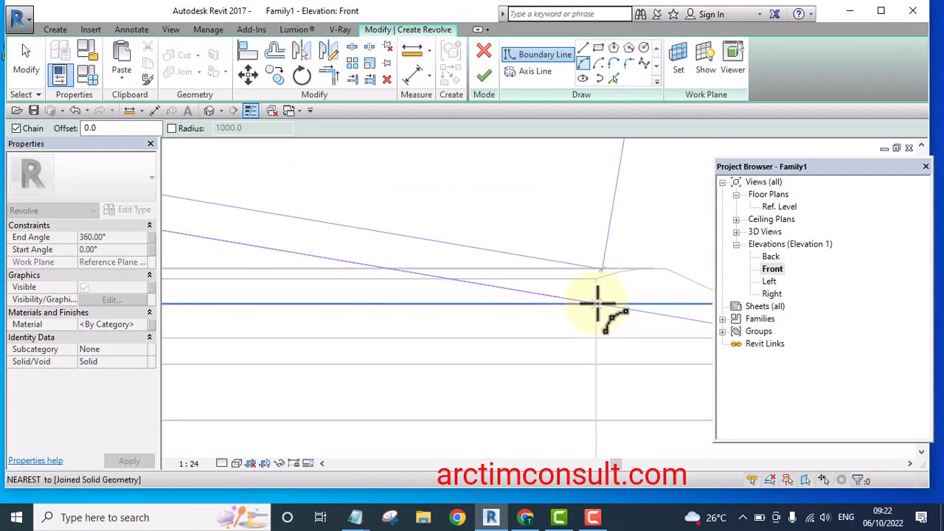
left_click(597, 302)
scroll(598, 304, "down", 5)
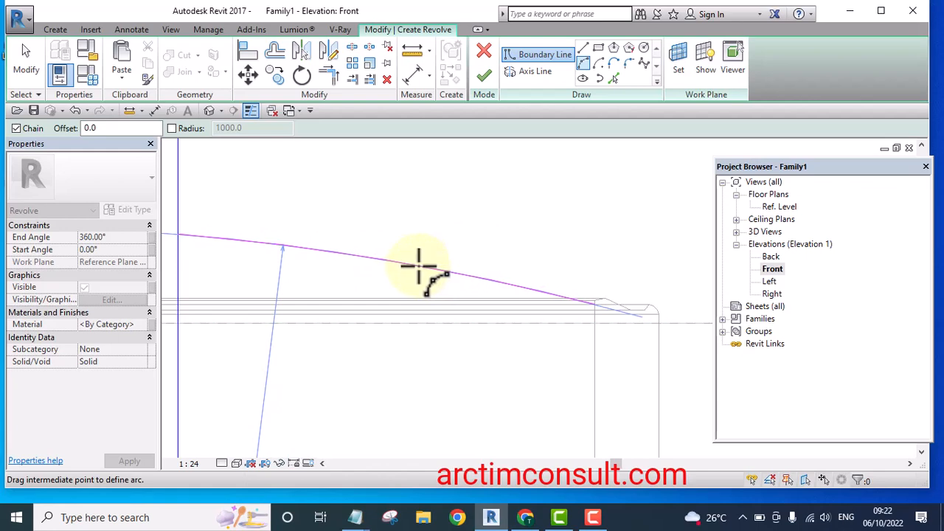
left_click(418, 266)
Draw a short vertical boundary line downward from the arc's outer end
scroll(600, 264, "down", 3)
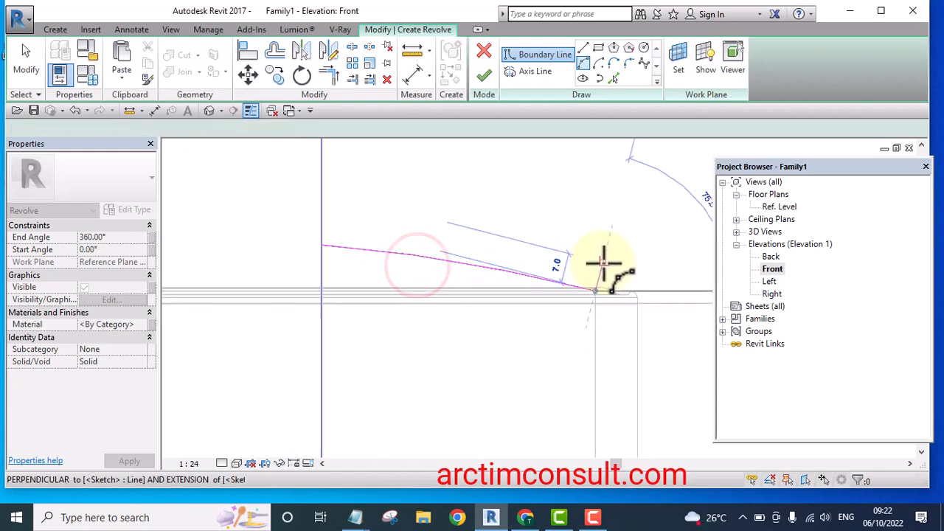
scroll(601, 301, "up", 3)
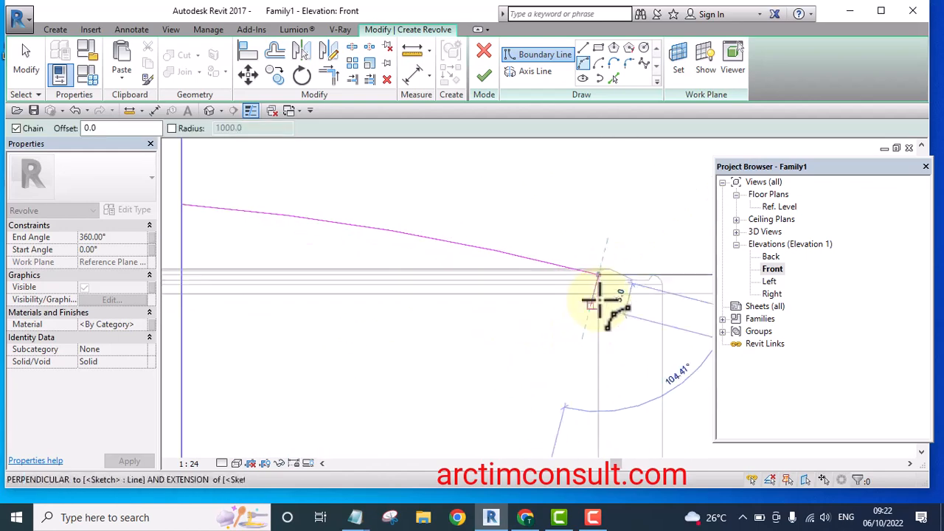
left_click(583, 48)
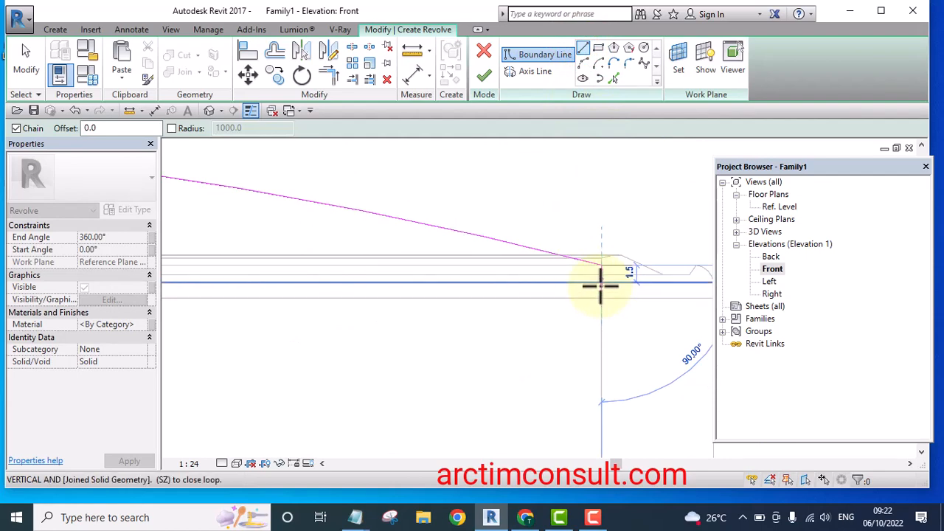
left_click(599, 291)
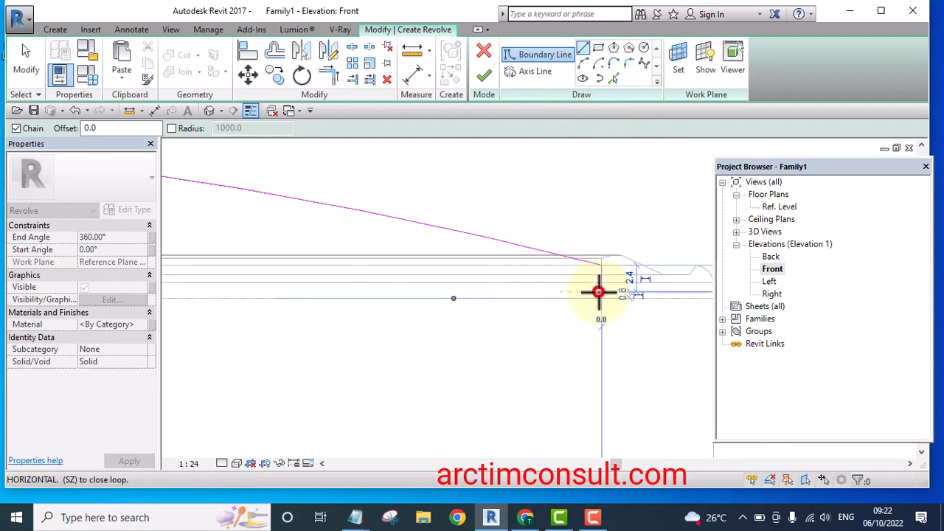
Draw the lower arc boundary from the axis midpoint and close the profile with a vertical line along the axis
scroll(598, 290, "down", 3)
scroll(398, 243, "down", 1)
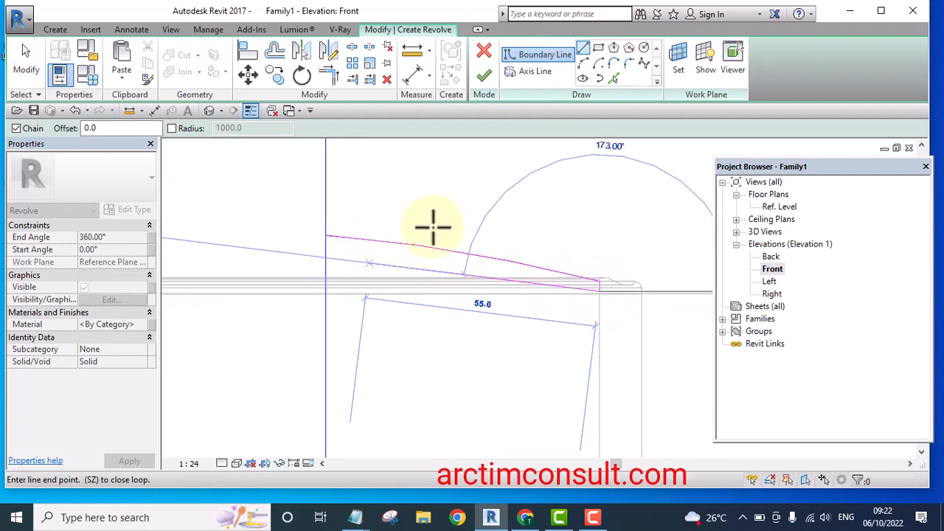
left_click(582, 63)
scroll(329, 251, "up", 2)
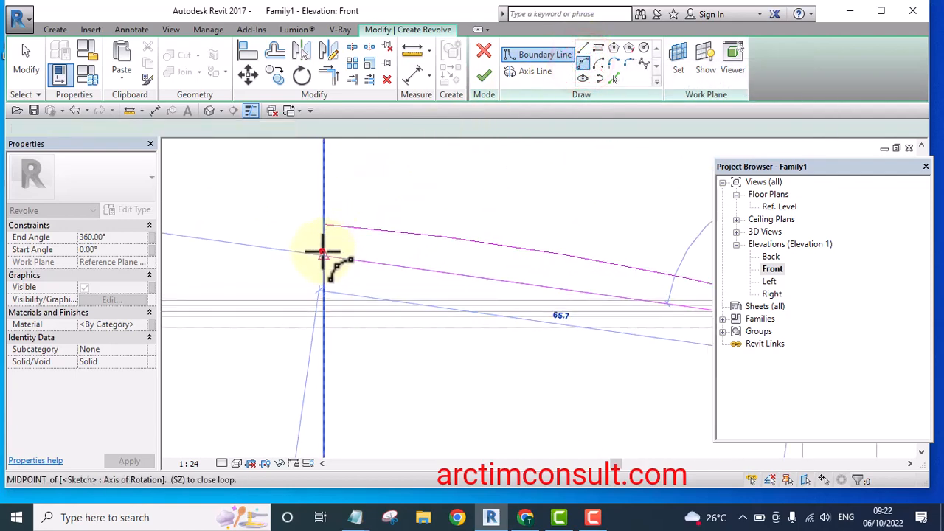
left_click(321, 251)
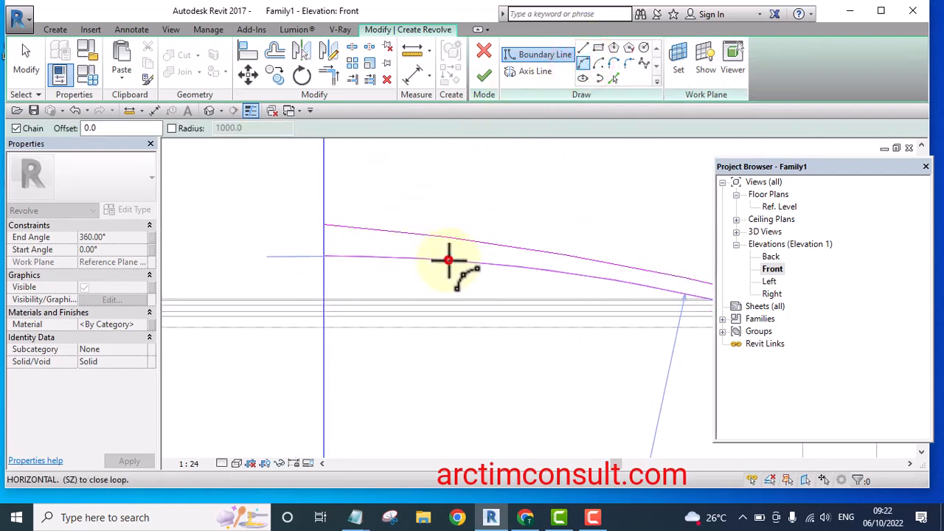
left_click(448, 260)
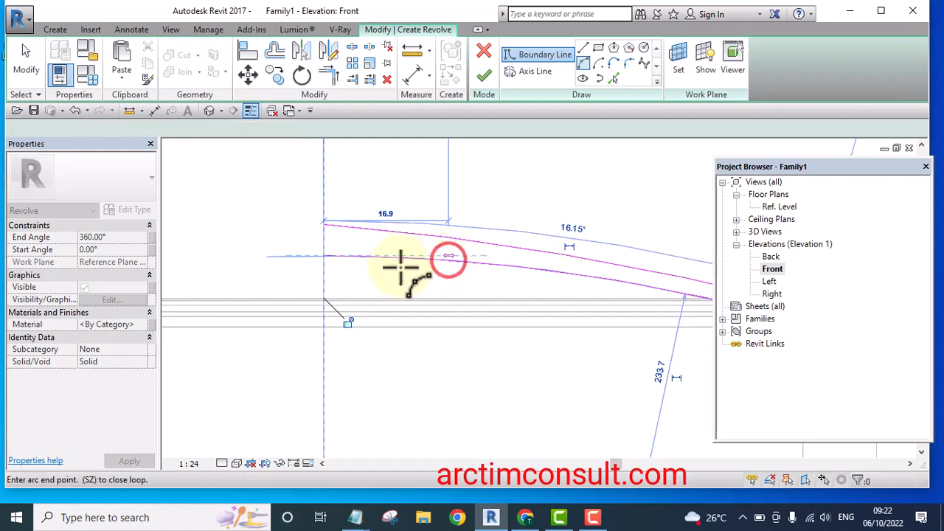
left_click(582, 48)
scroll(351, 228, "up", 2)
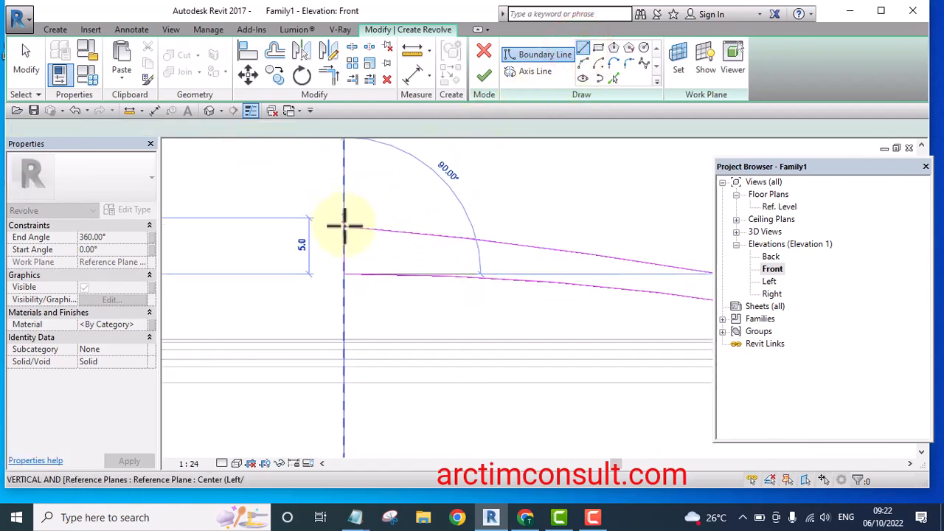
left_click(345, 226)
key("Escape")
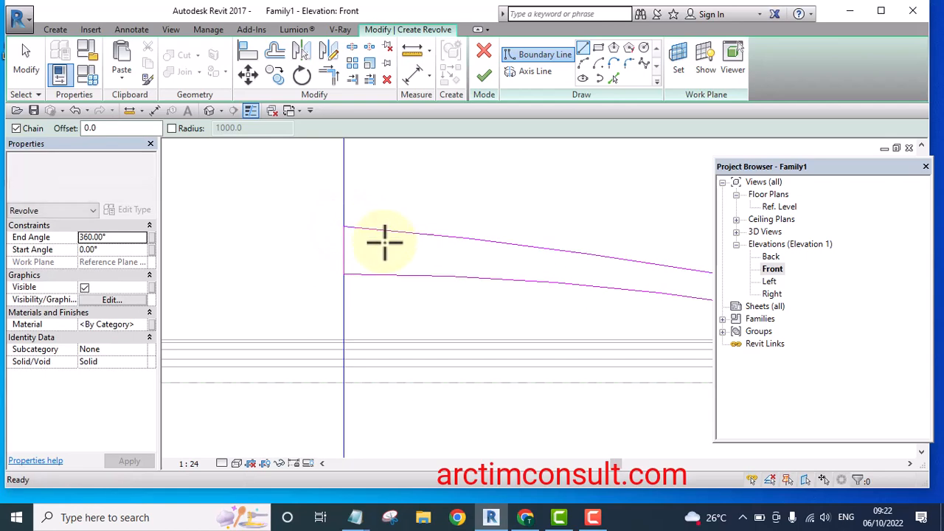
key("Escape")
Move the vertical closing boundary line so it sits exactly on the axis of rotation
scroll(337, 255, "up", 5)
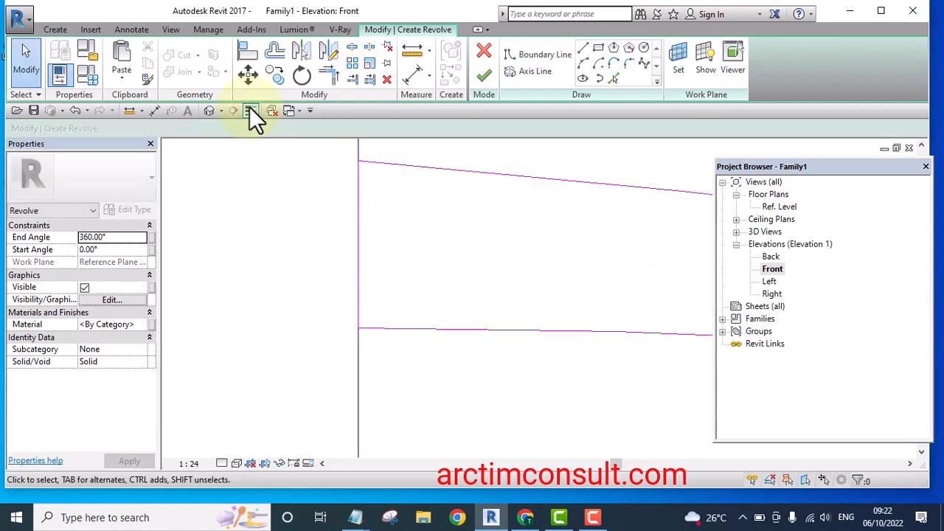
left_click(247, 109)
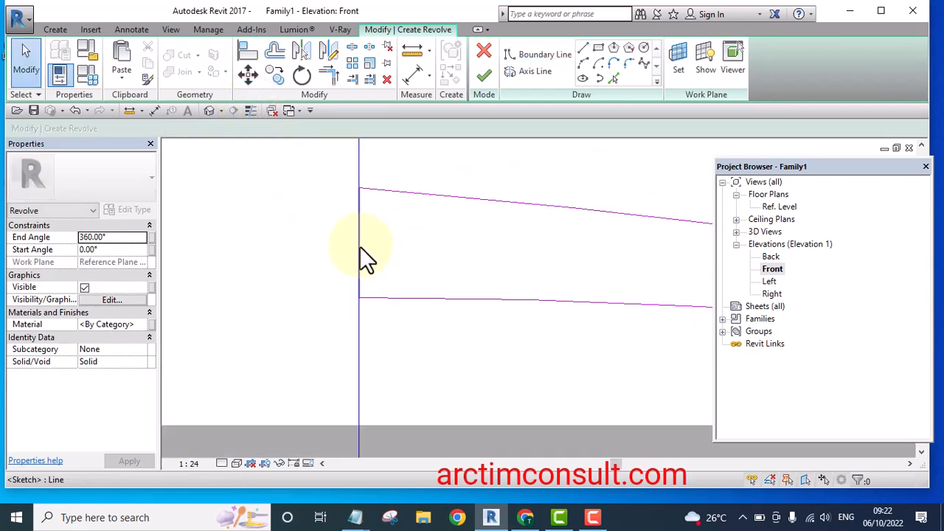
scroll(362, 229, "up", 4)
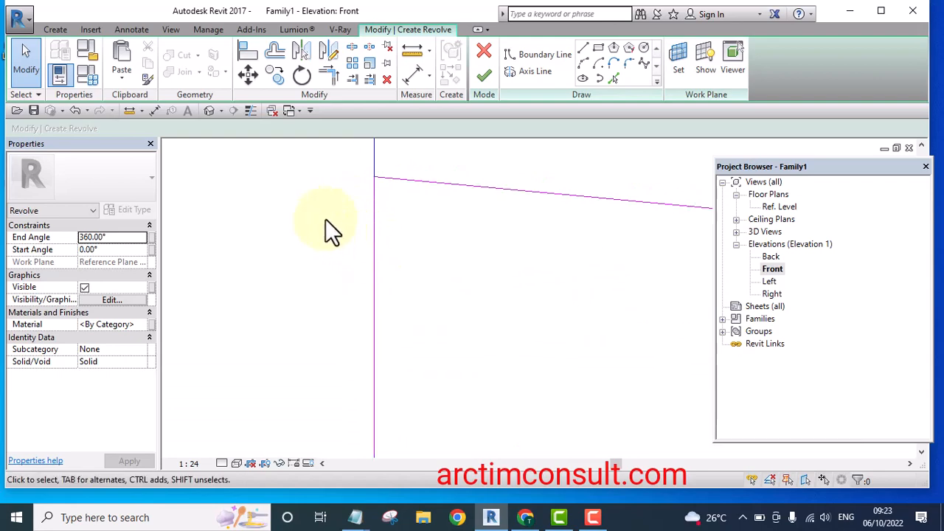
scroll(335, 221, "down", 3)
left_click(357, 247)
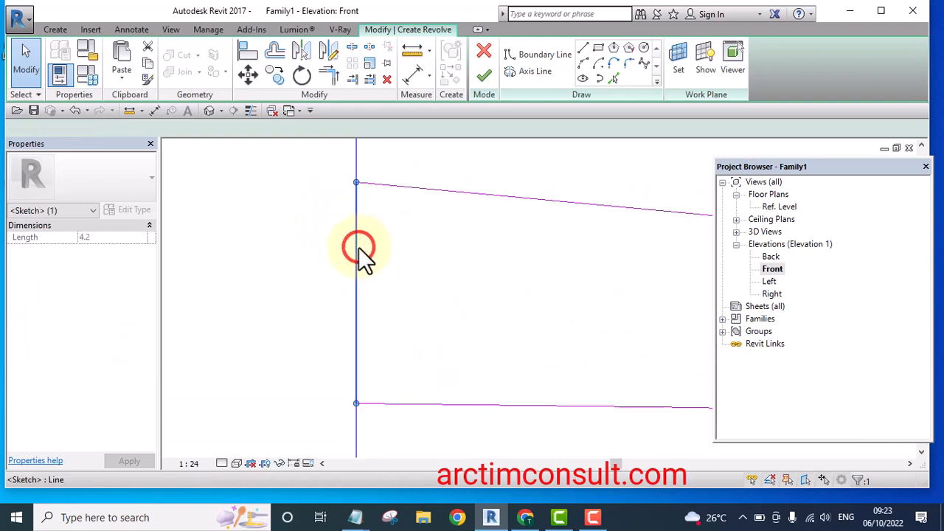
scroll(359, 261, "up", 3)
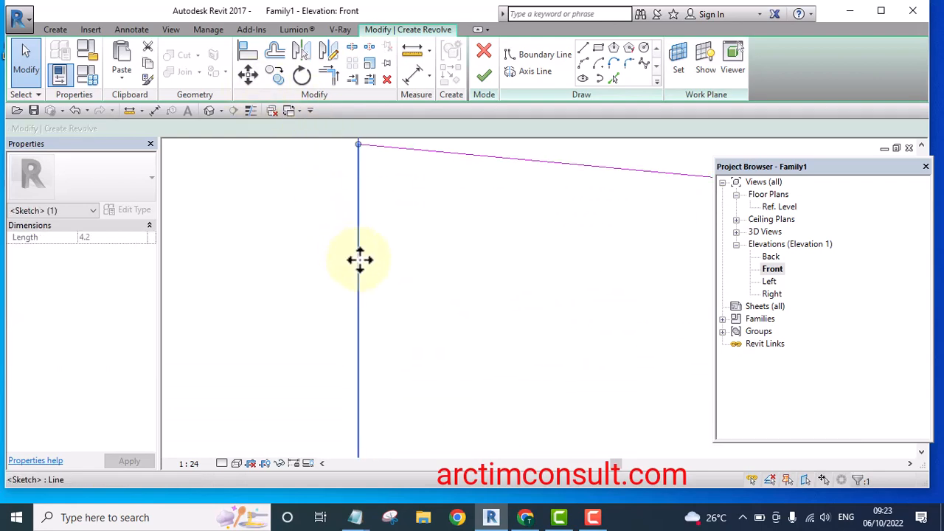
mouse_move(359, 259)
left_mouse_down()
mouse_move(379, 263)
mouse_move(366, 258)
left_mouse_up()
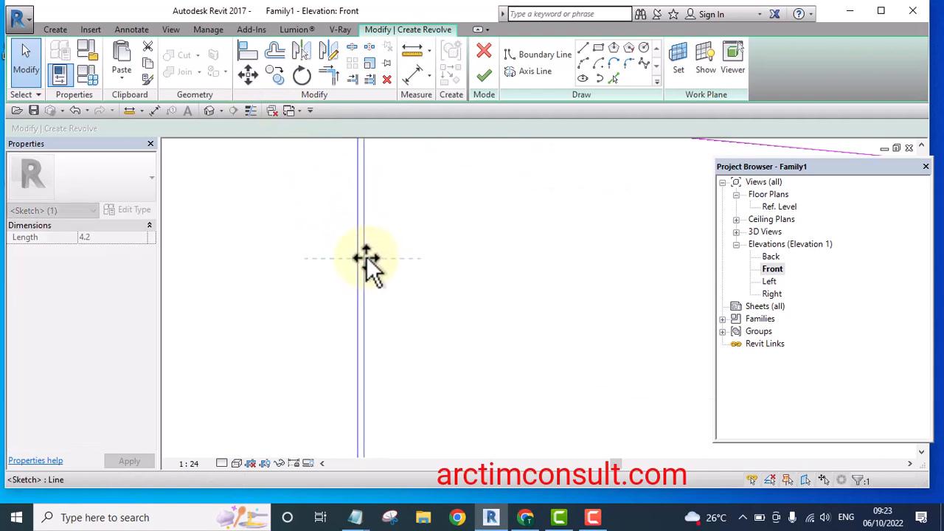
left_click(308, 282)
scroll(321, 285, "down", 5)
scroll(327, 254, "up", 5)
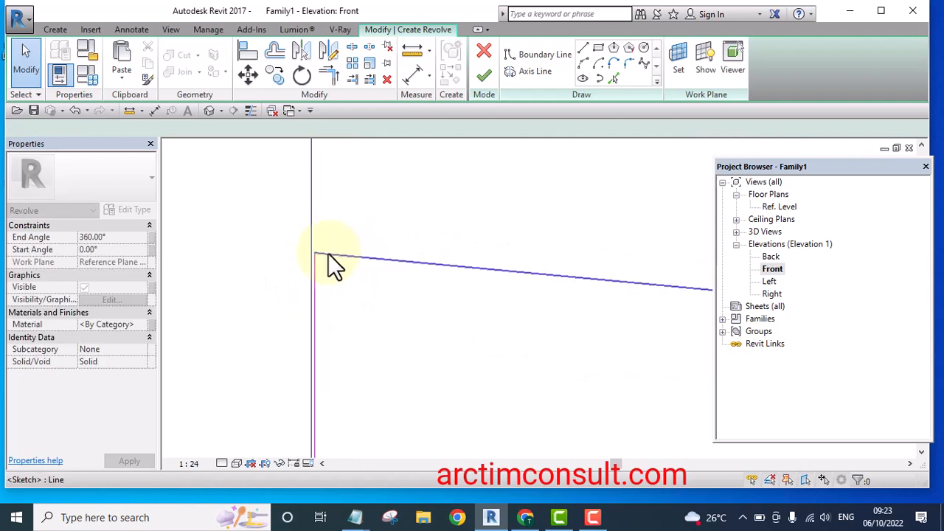
scroll(288, 261, "up", 5)
left_click(290, 296)
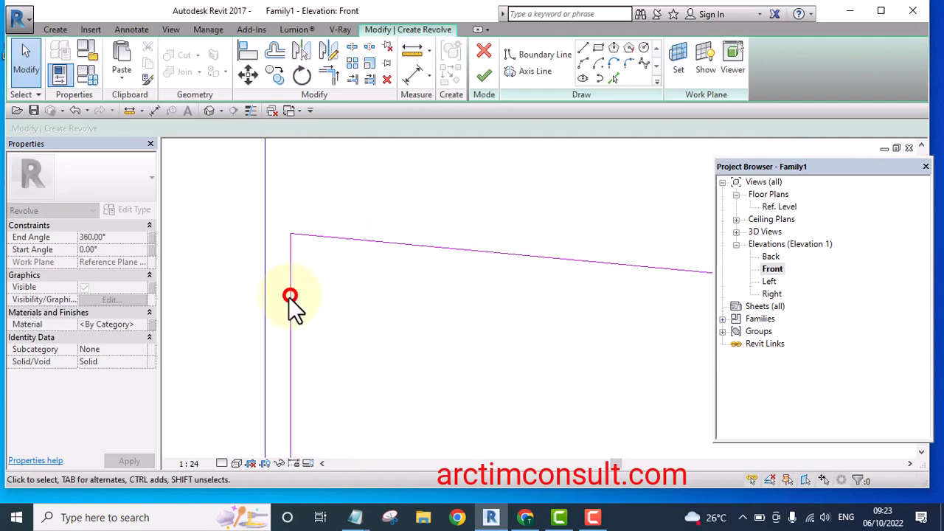
scroll(290, 295, "up", 2)
mouse_move(287, 297)
left_mouse_down()
mouse_move(268, 295)
mouse_move(269, 305)
left_mouse_up()
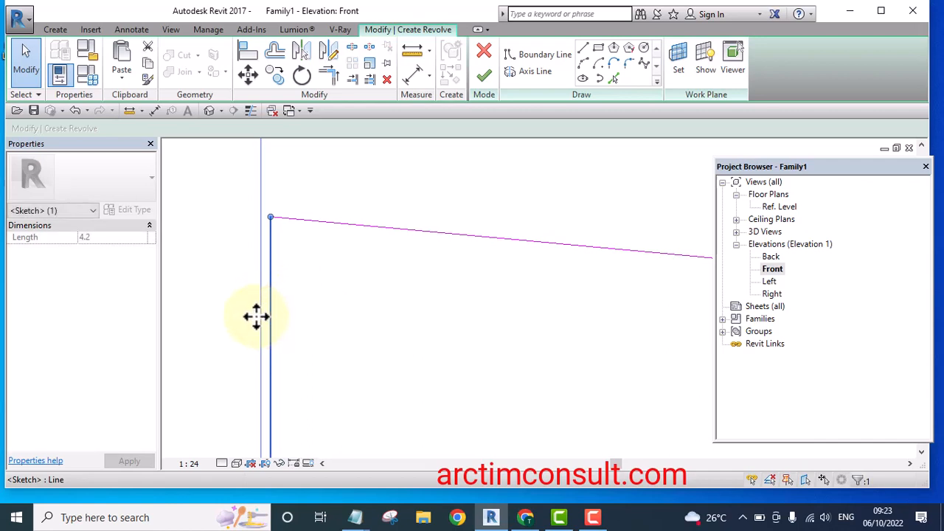
left_click_drag(258, 317, 267, 321)
left_click(221, 269)
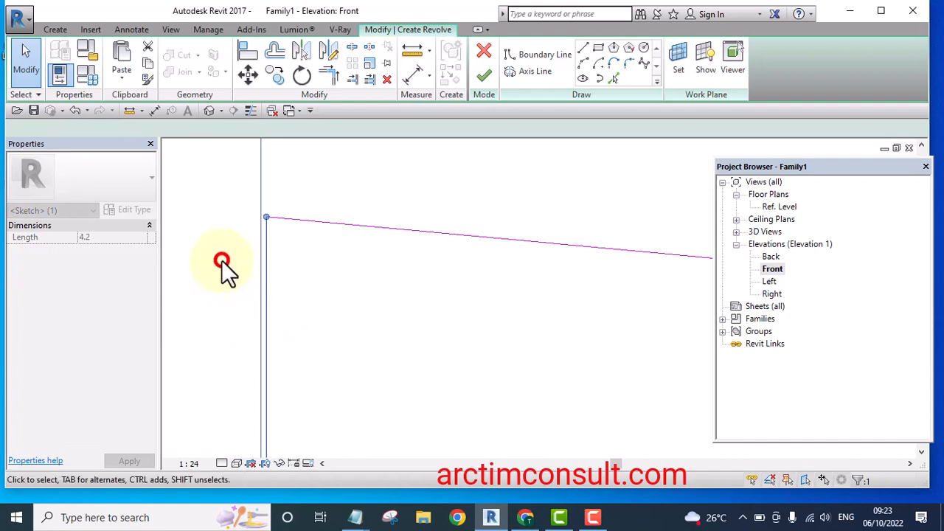
Inspect the revolve profile's upper and lower arcs against the host surface
middle_click_drag(339, 209, 400, 234)
scroll(399, 236, "down", 5)
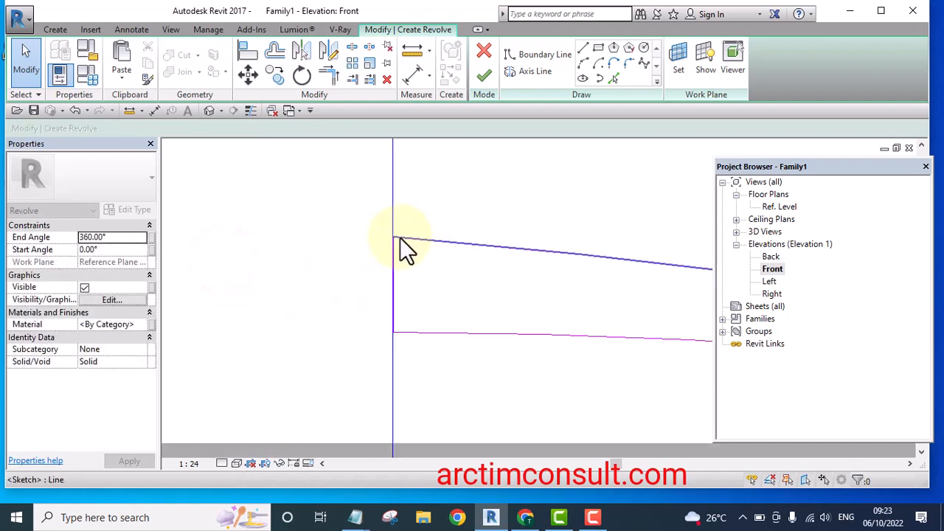
scroll(376, 288, "down", 3)
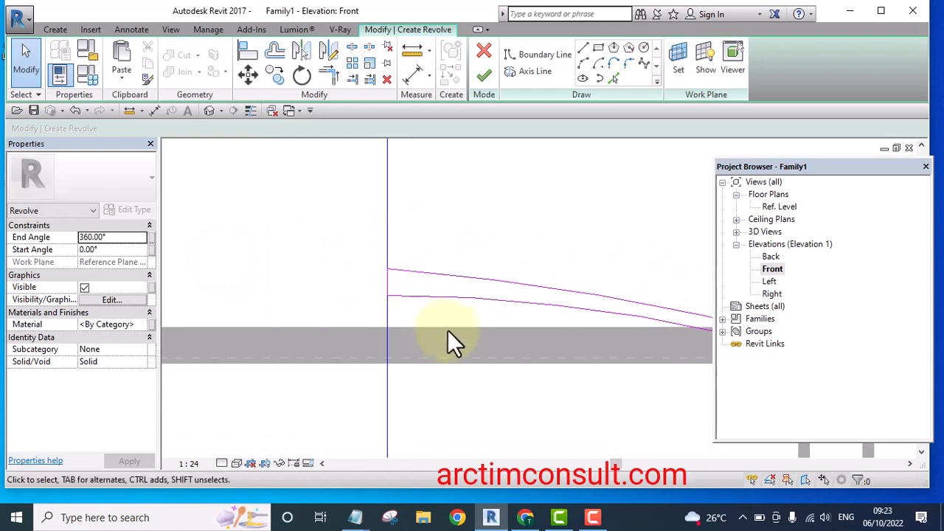
middle_click_drag(442, 310, 374, 307)
scroll(362, 291, "down", 4)
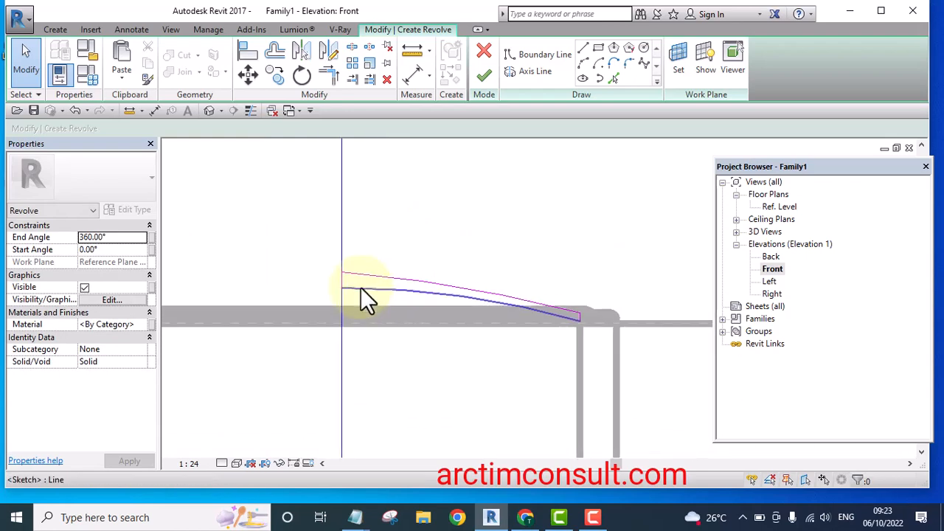
scroll(326, 310, "up", 5)
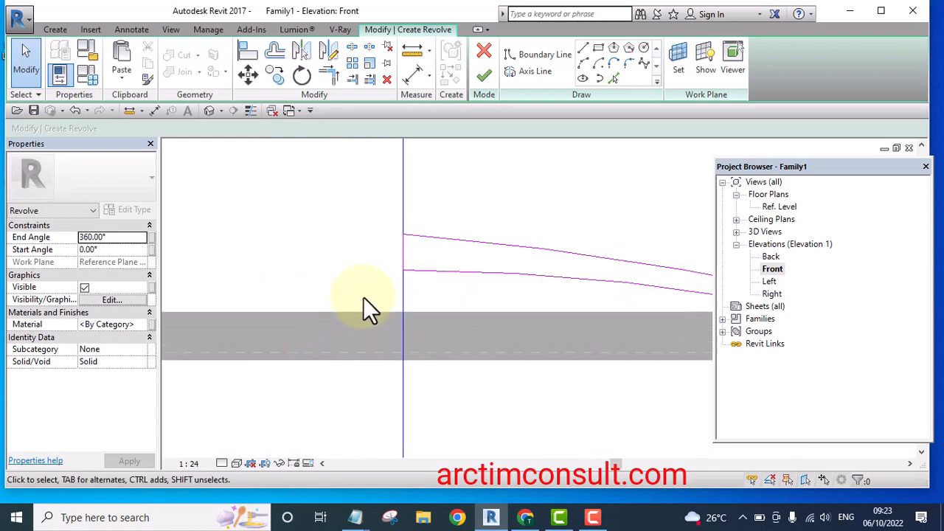
scroll(373, 292, "down", 2)
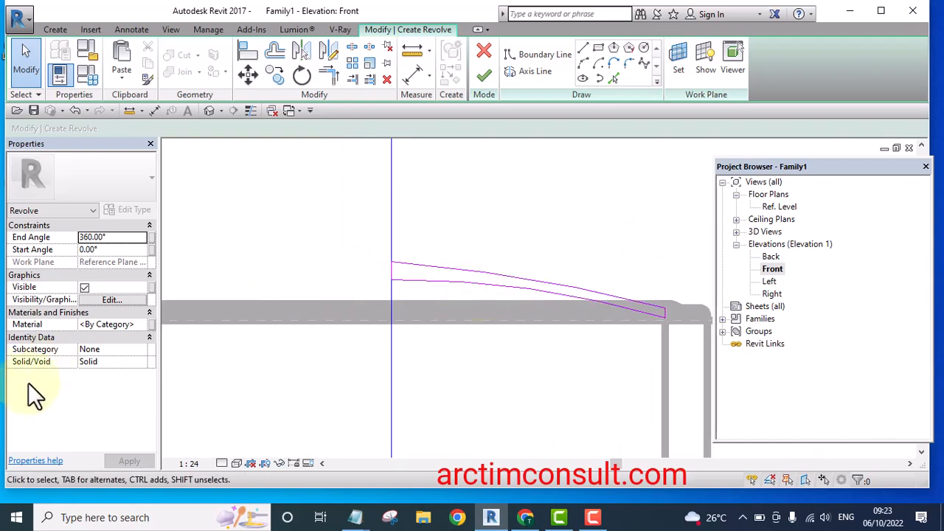
Open the revolve's material, duplicate Glass and name the copy Light
left_click(142, 323)
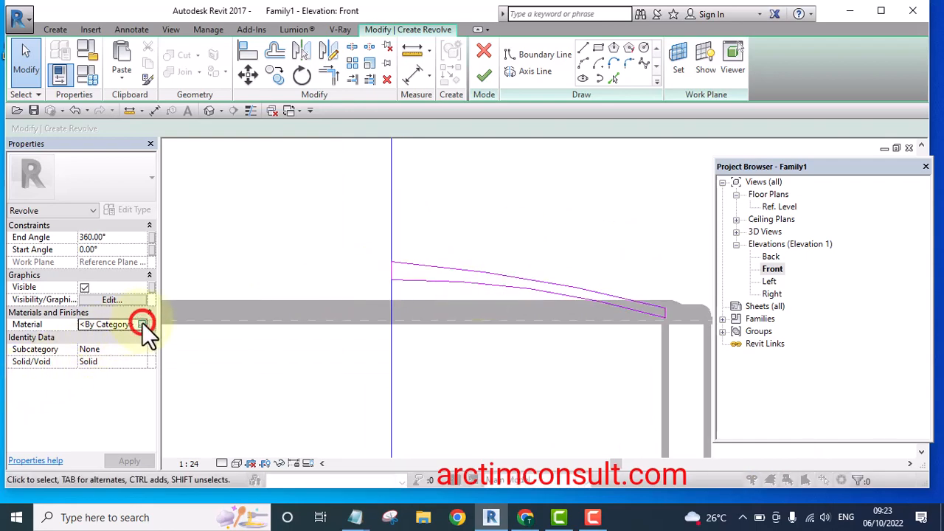
left_click(143, 324)
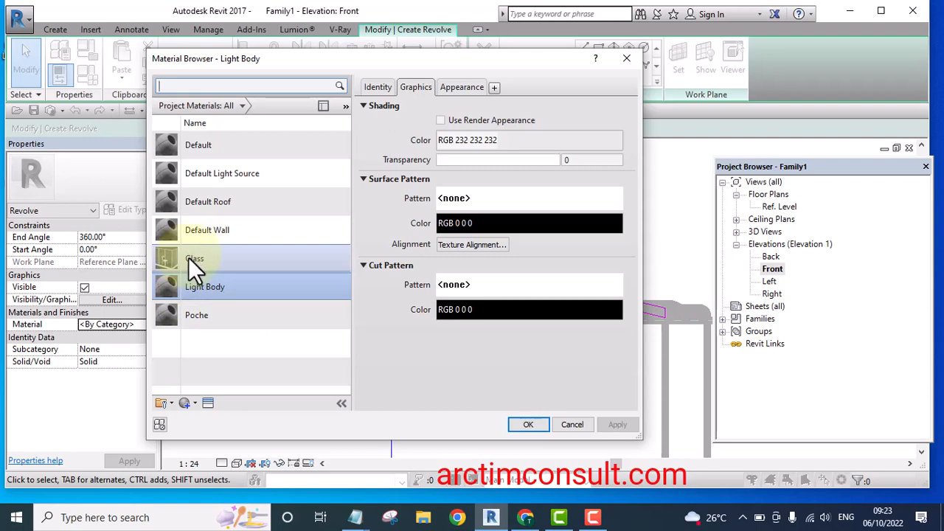
left_click(188, 258)
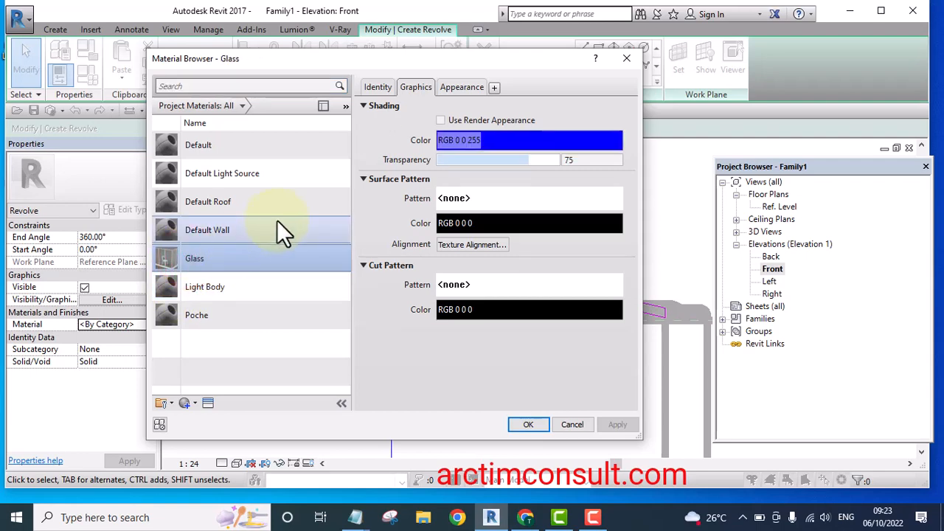
right_click(200, 258)
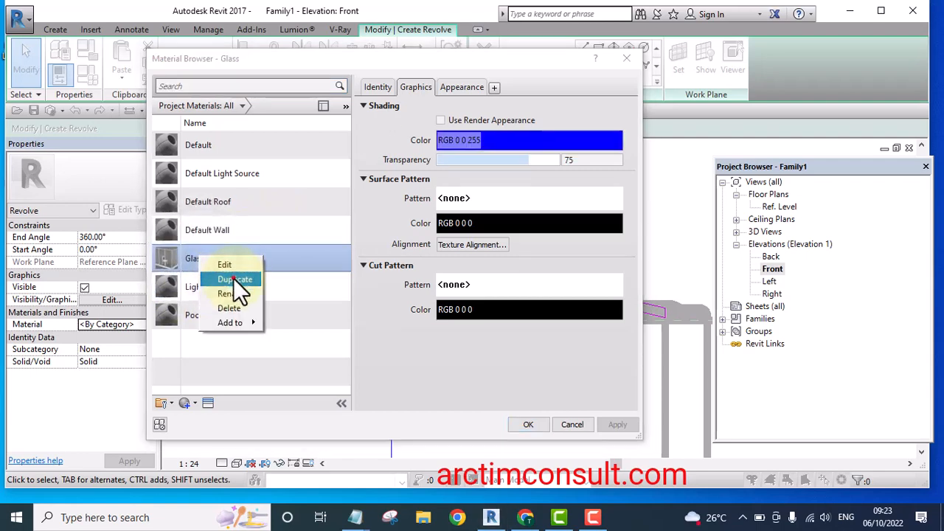
left_click(234, 278)
key("BackSpace")
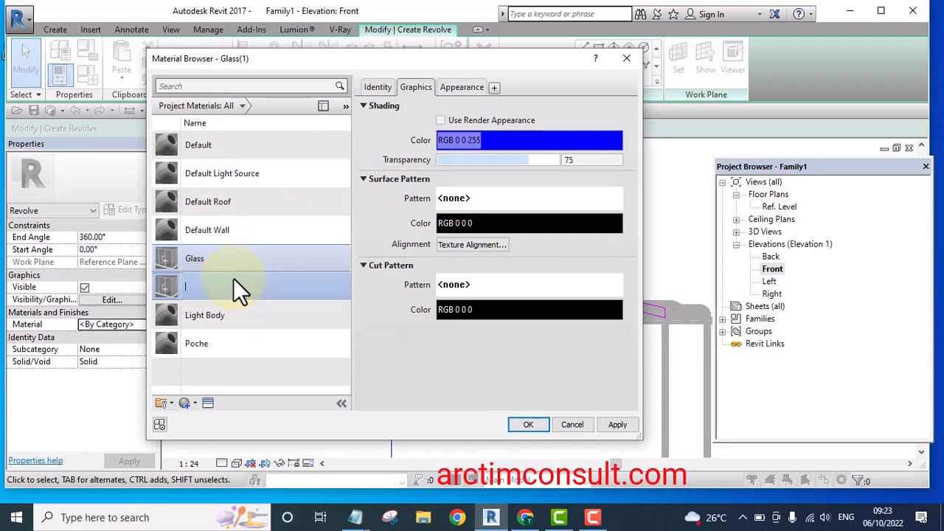
type("Light")
key("Return")
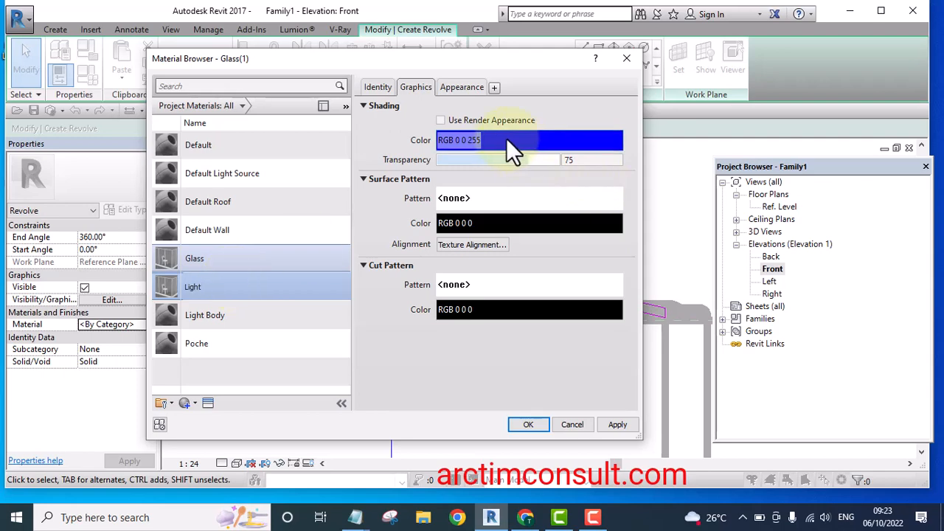
Set the Light material's shading colour to RGB 251 251 251 and transparency to 6, and apply it
left_click(507, 140)
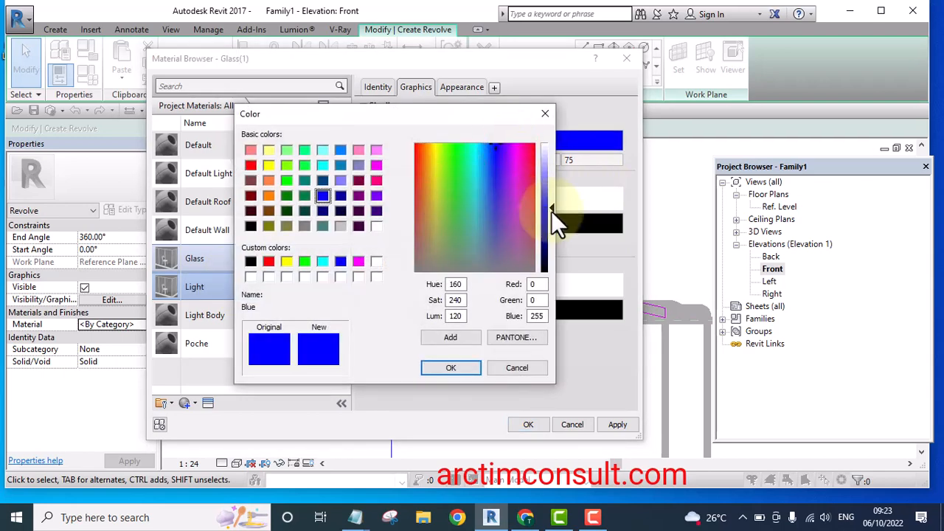
left_click(341, 225)
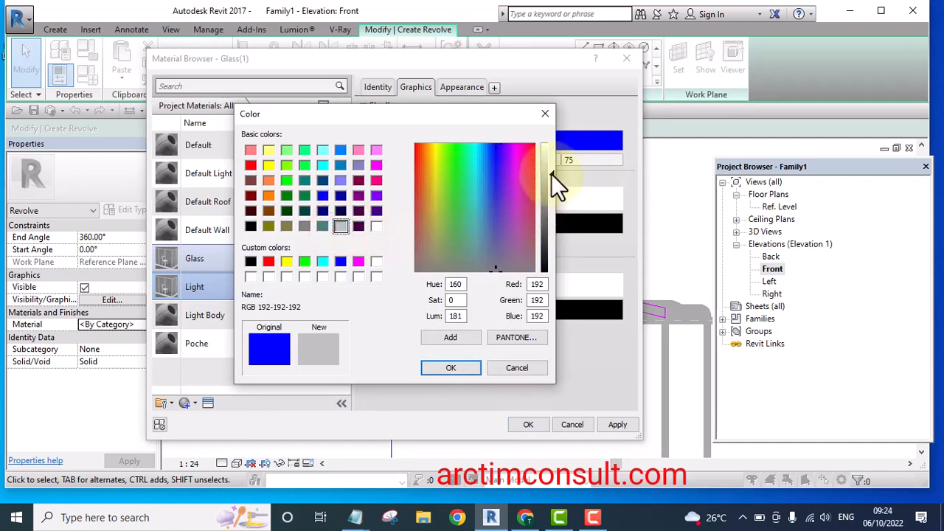
left_click_drag(551, 173, 549, 145)
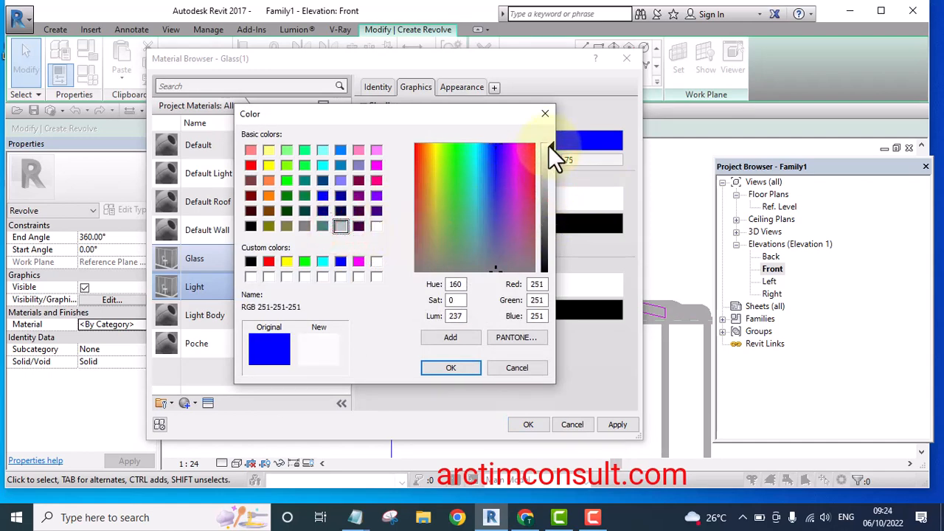
left_click(456, 367)
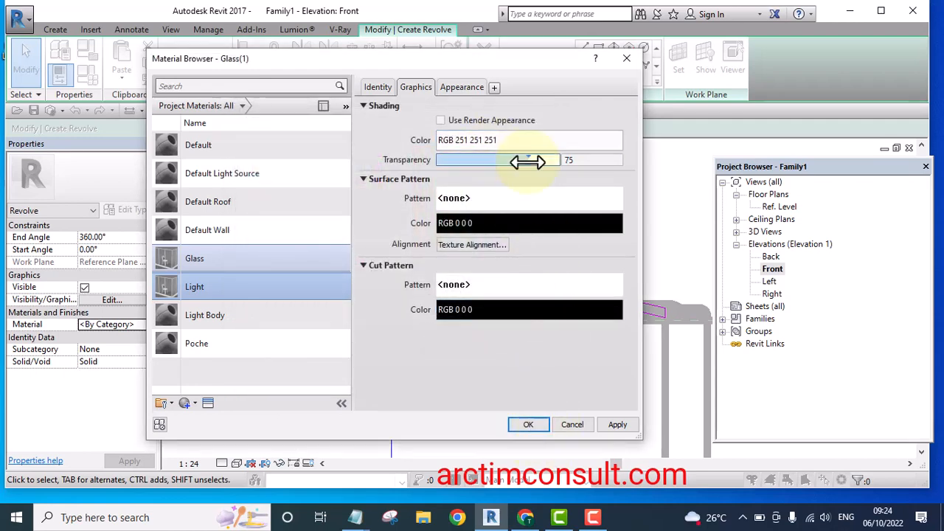
left_click_drag(525, 161, 446, 162)
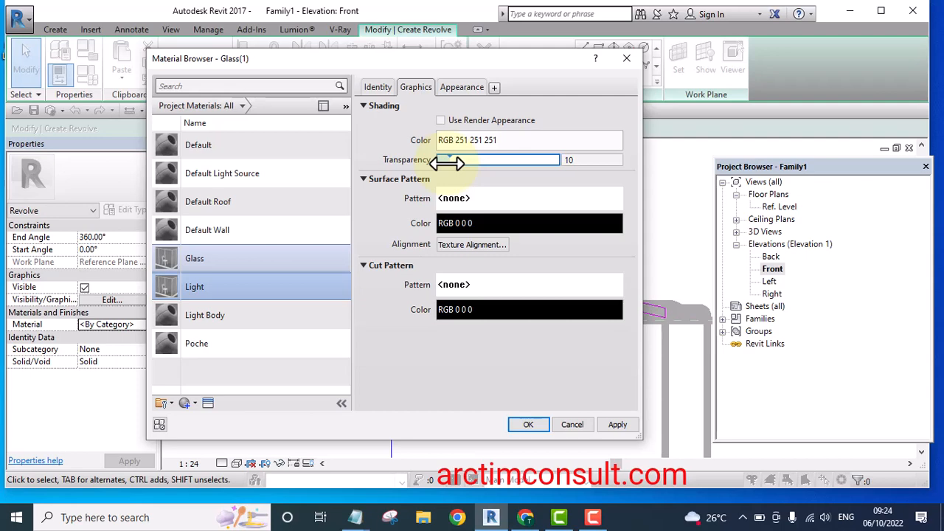
left_click_drag(447, 162, 443, 159)
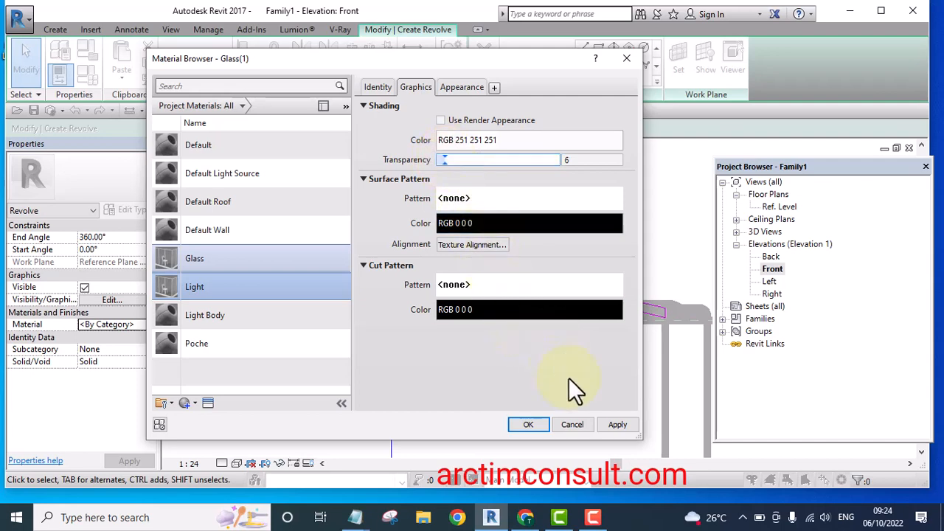
left_click(528, 425)
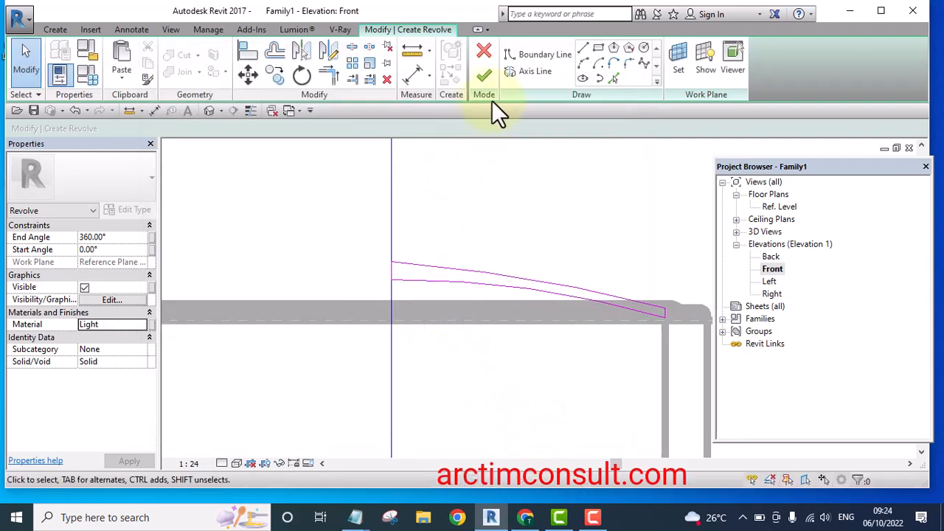
Finish the revolve and switch to the default 3D view
left_click(484, 78)
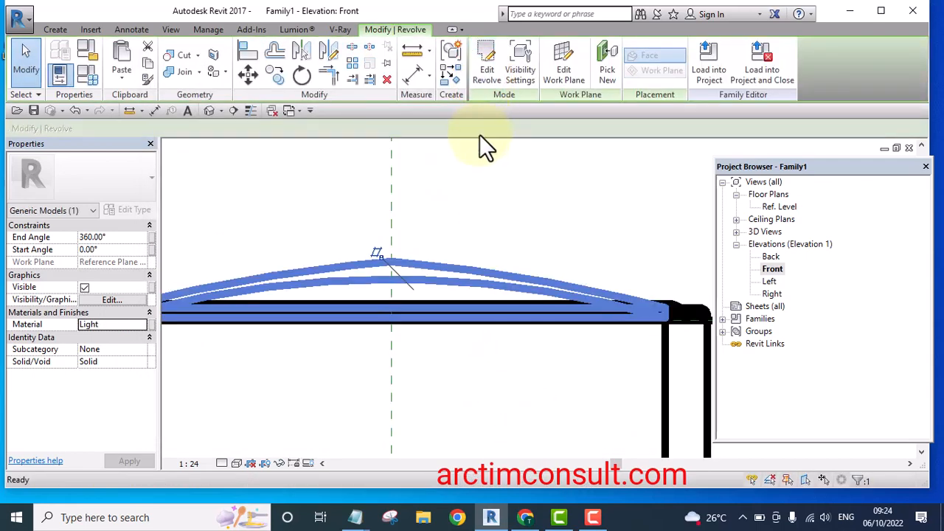
left_click(209, 111)
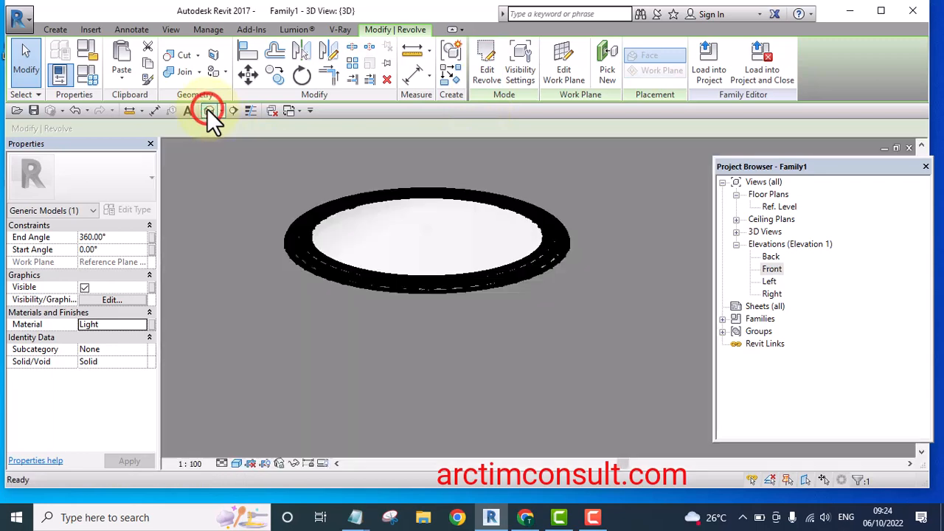
scroll(361, 237, "down", 5)
middle_click_drag(354, 240, 421, 310, "shift")
scroll(395, 269, "down", 6)
middle_click_drag(588, 214, 408, 296, "shift")
scroll(398, 266, "up", 5)
scroll(407, 244, "up", 4)
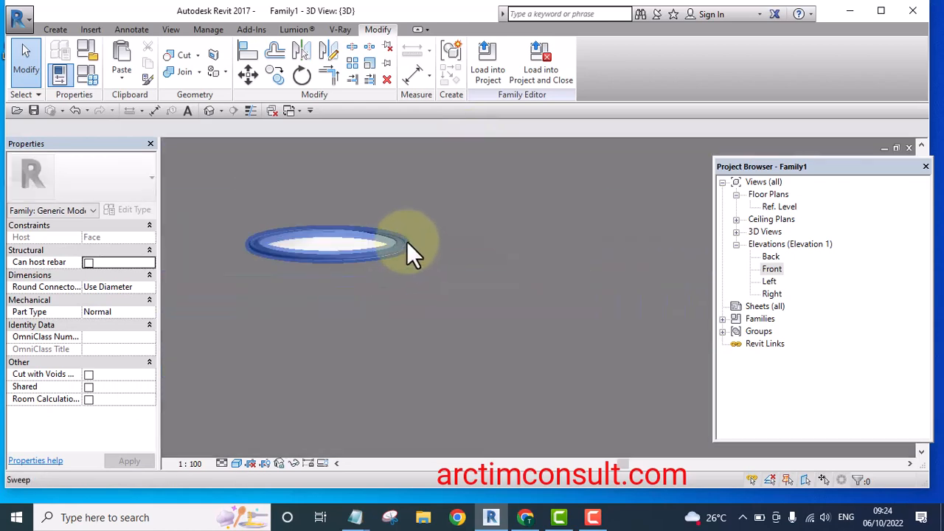
Orbit the 3D view, select the revolved cap and reopen its material for editing
scroll(501, 310, "down", 4)
middle_click_drag(507, 306, 624, 419, "shift")
scroll(411, 282, "down", 5)
middle_click_drag(411, 294, 418, 382, "shift")
scroll(412, 293, "up", 4)
scroll(402, 277, "up", 4)
left_click(407, 273)
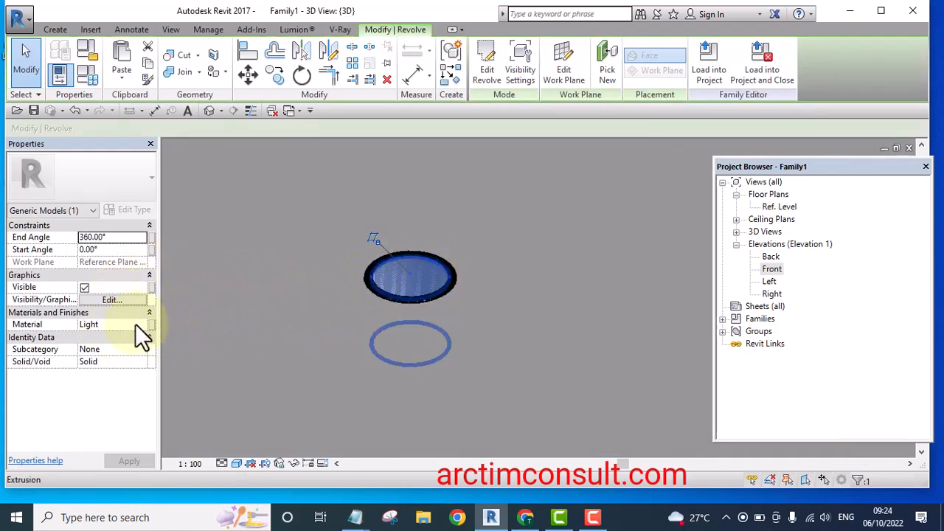
left_click(144, 323)
left_click(145, 324)
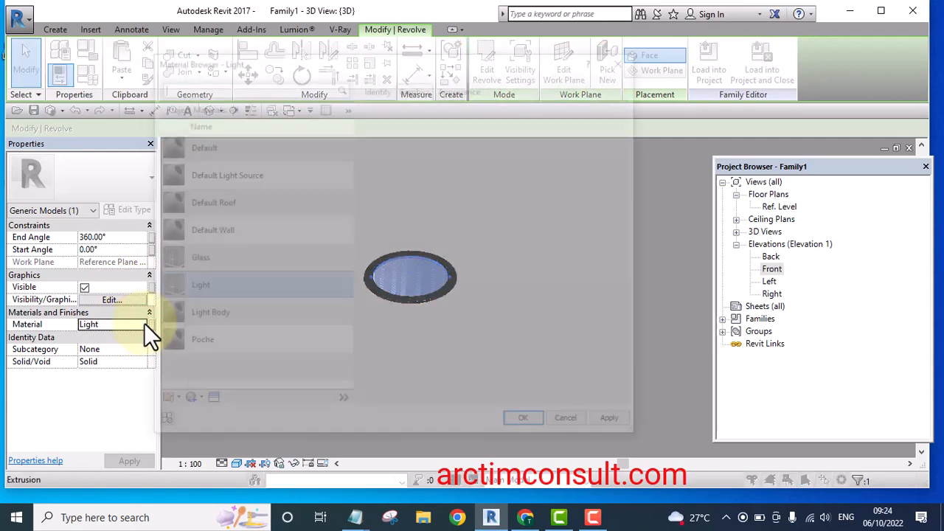
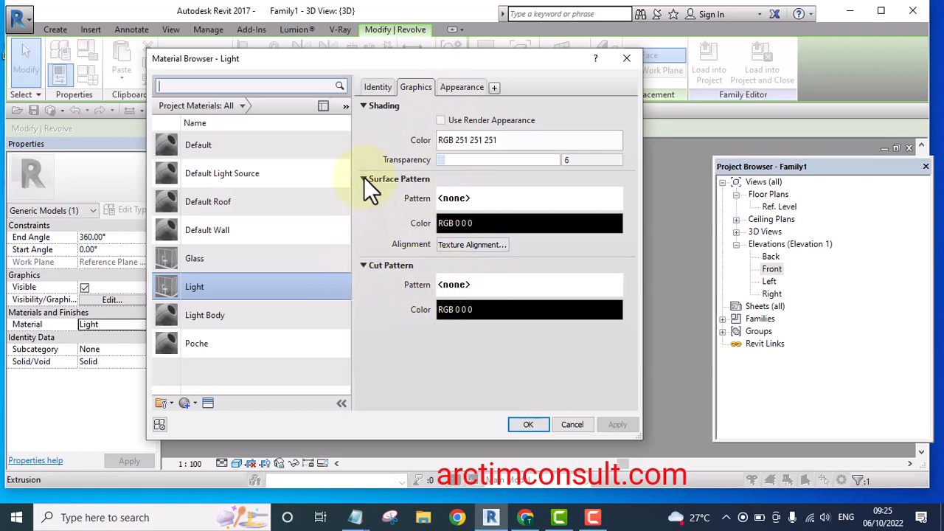
Close the material dialog and orbit and zoom around the finished light family to inspect it
left_click(627, 58)
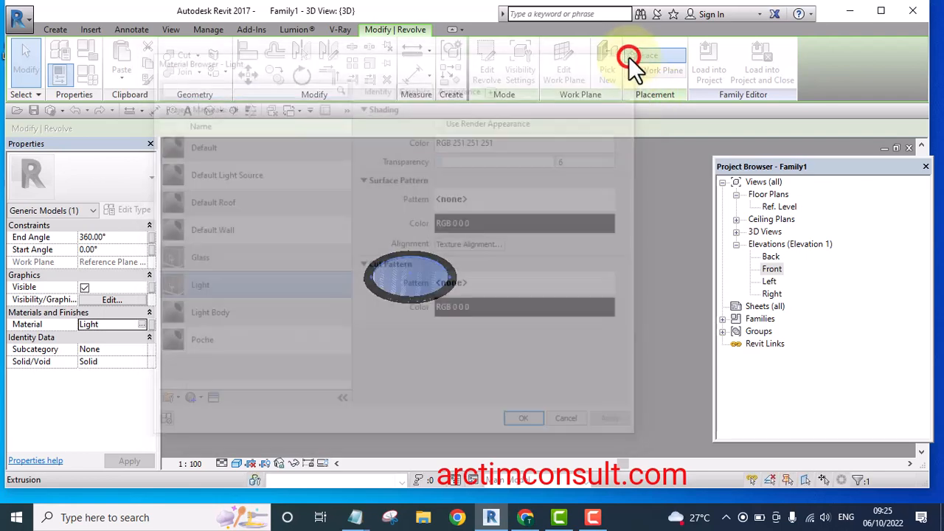
left_click(512, 273)
scroll(475, 235, "down", 4)
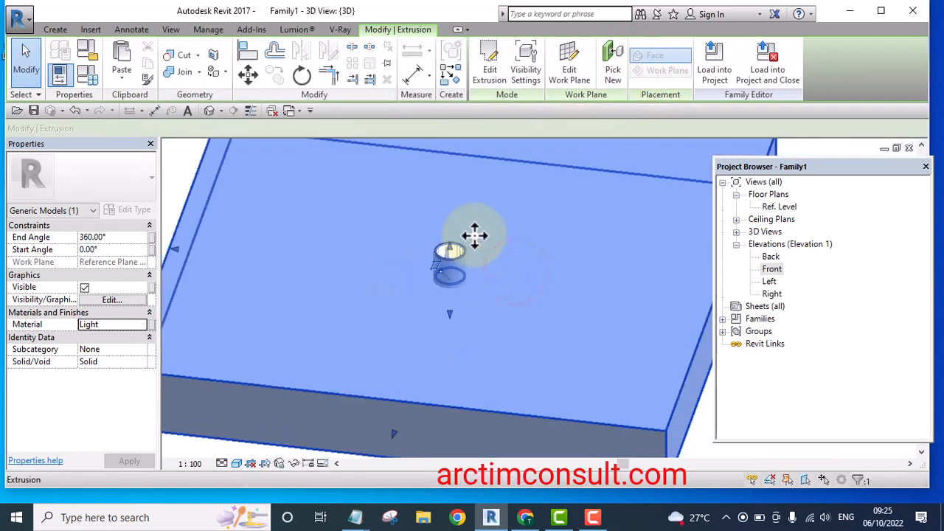
scroll(474, 236, "down", 5)
left_click(348, 205)
middle_click_drag(347, 207, 413, 177, "shift")
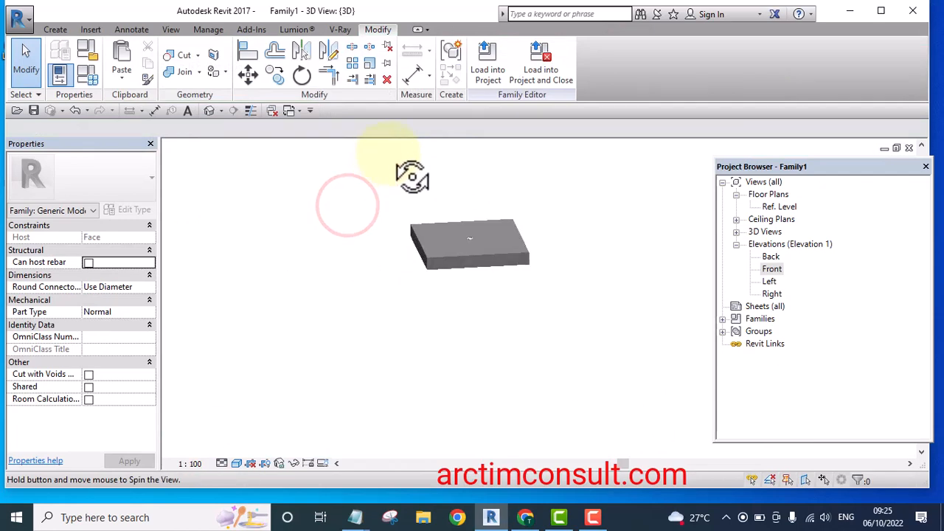
scroll(470, 246, "up", 10)
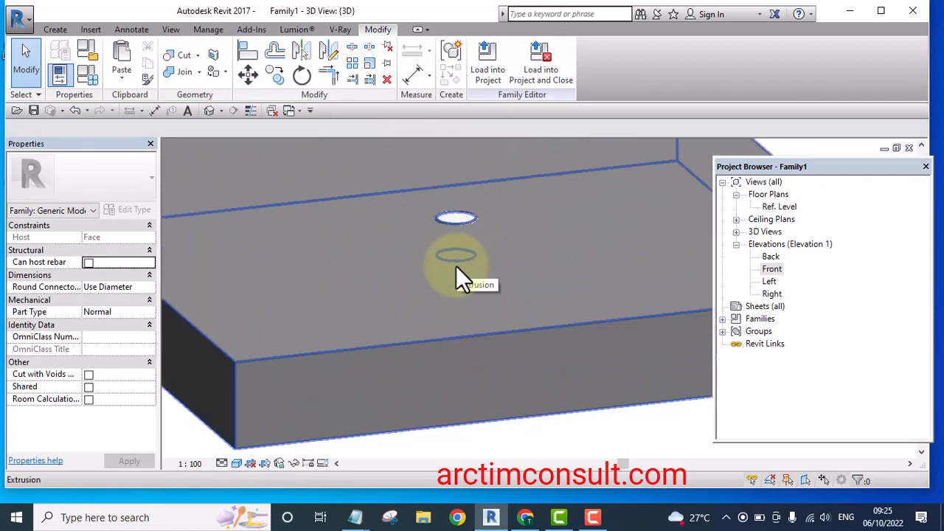
scroll(455, 279, "down", 4)
middle_click_drag(459, 274, 444, 292, "shift")
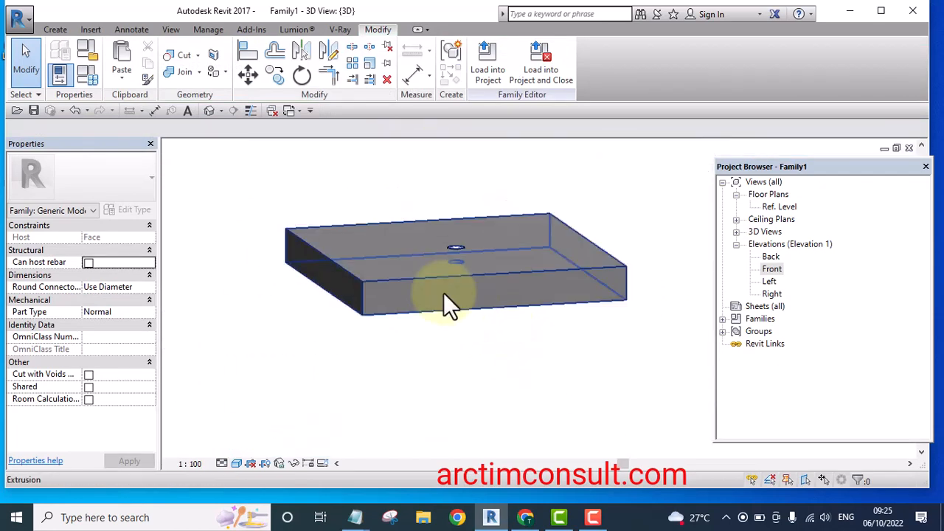
middle_click_drag(548, 180, 514, 217)
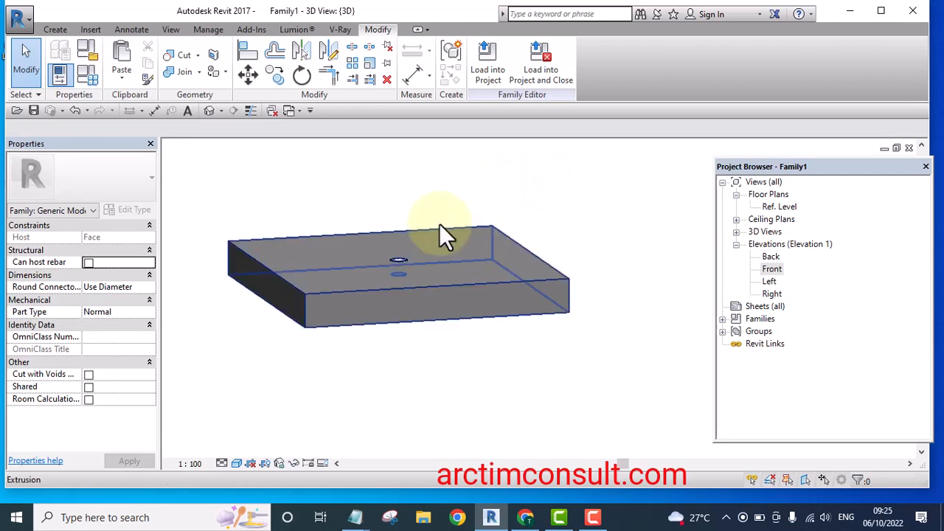
Save the family as Ceiling Spot Light in the Revit Tutorial folder, with maximum backups set to 1
left_click(27, 15)
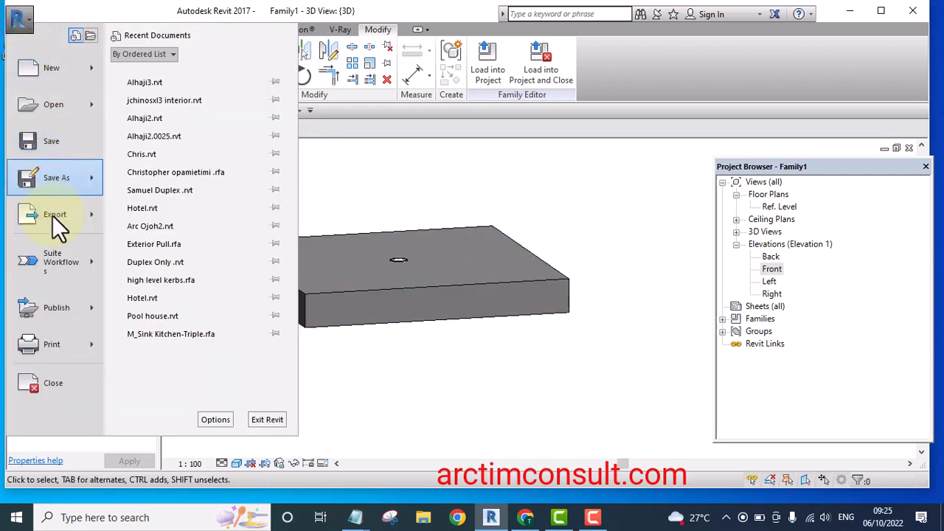
left_click(55, 179)
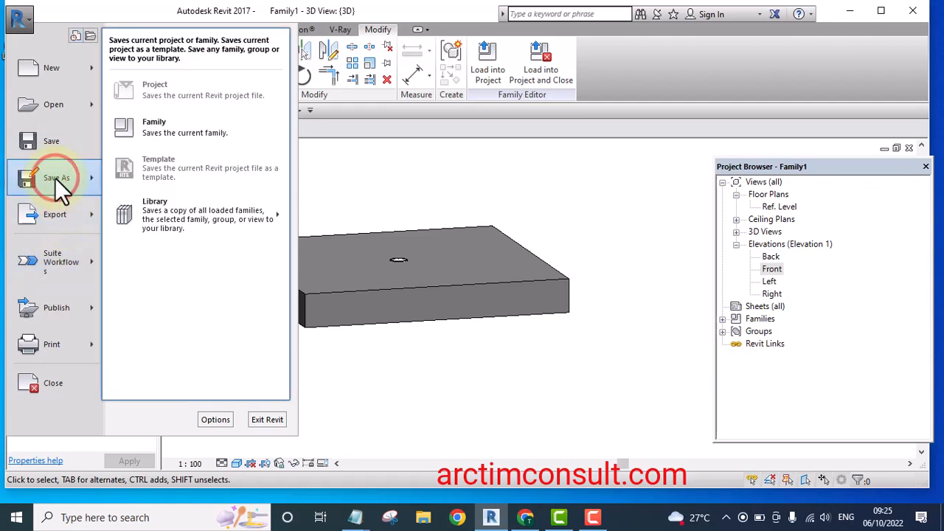
left_click(170, 129)
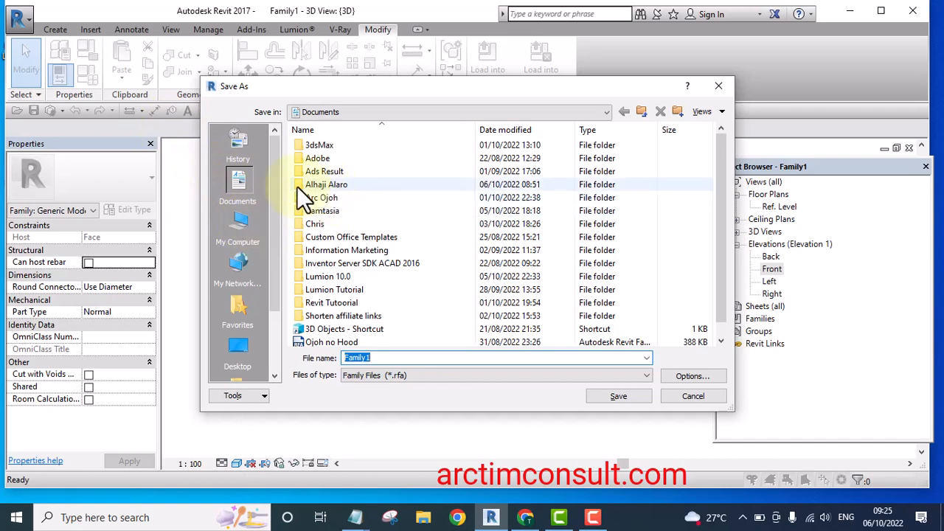
double_click(310, 302)
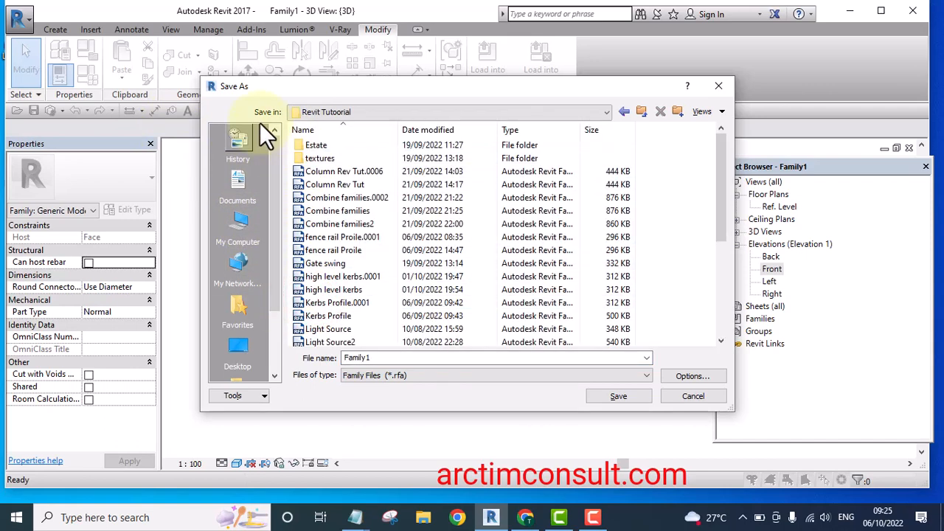
double_click(385, 357)
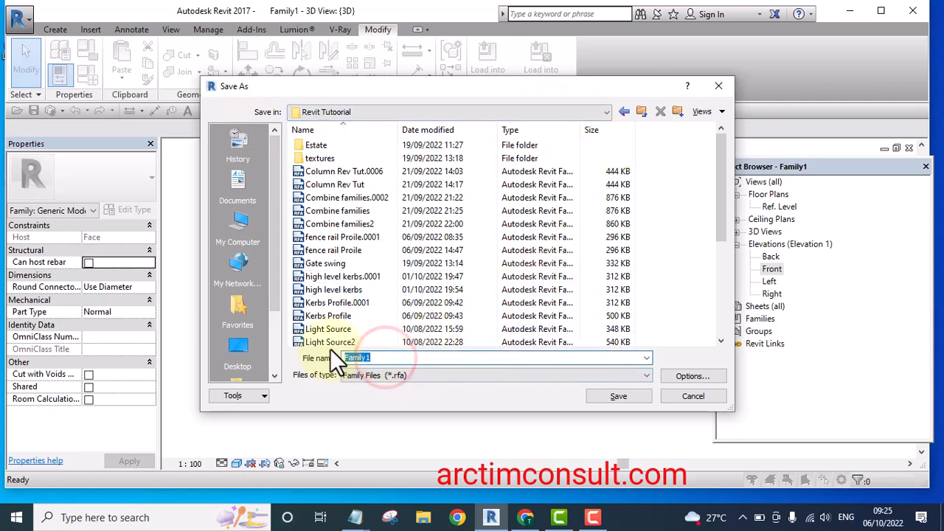
type("Ce")
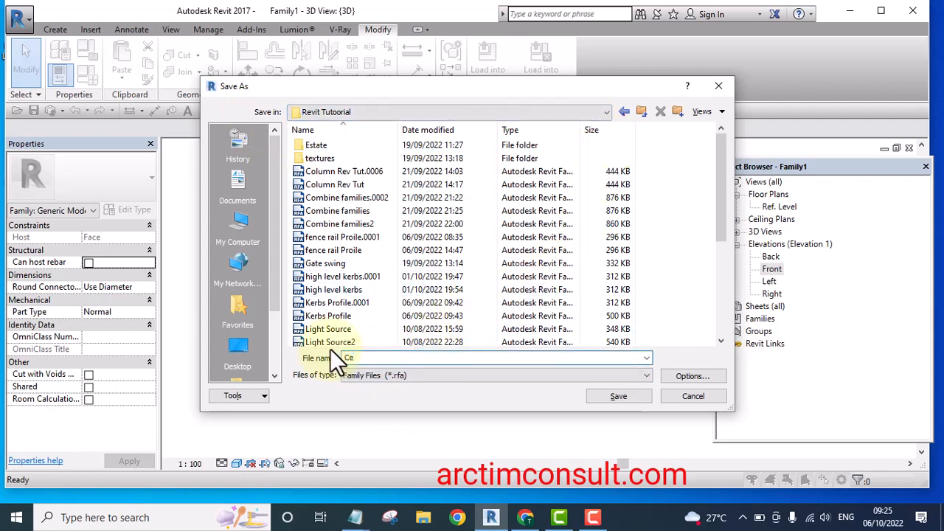
type("iling Spot Light")
left_click(690, 374)
type("1")
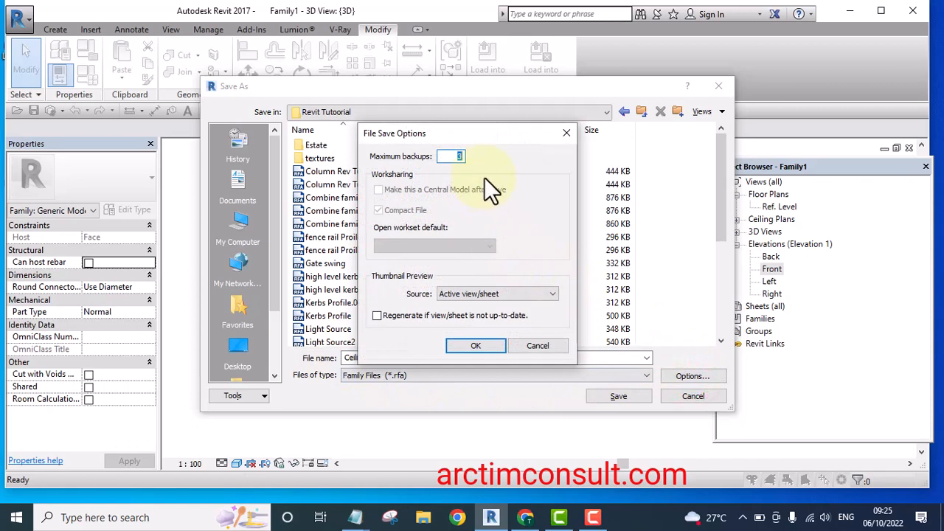
left_click(472, 347)
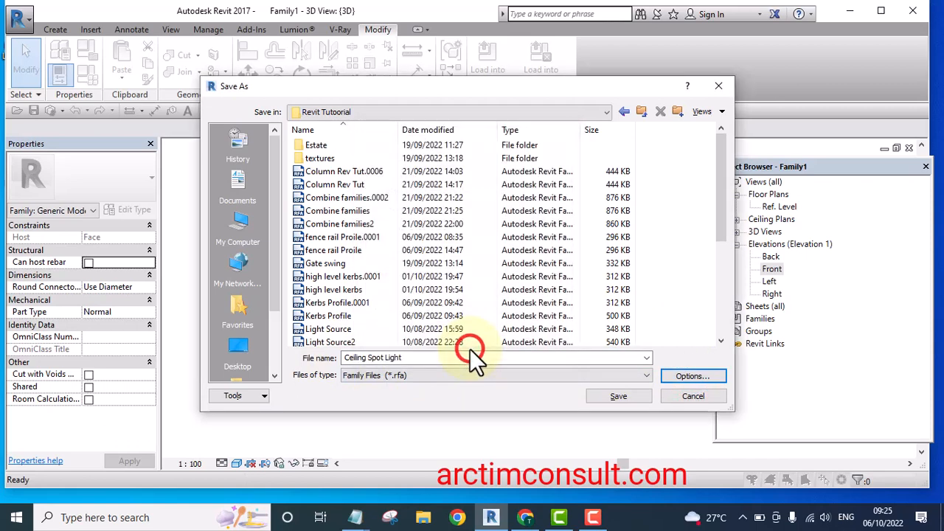
left_click(621, 396)
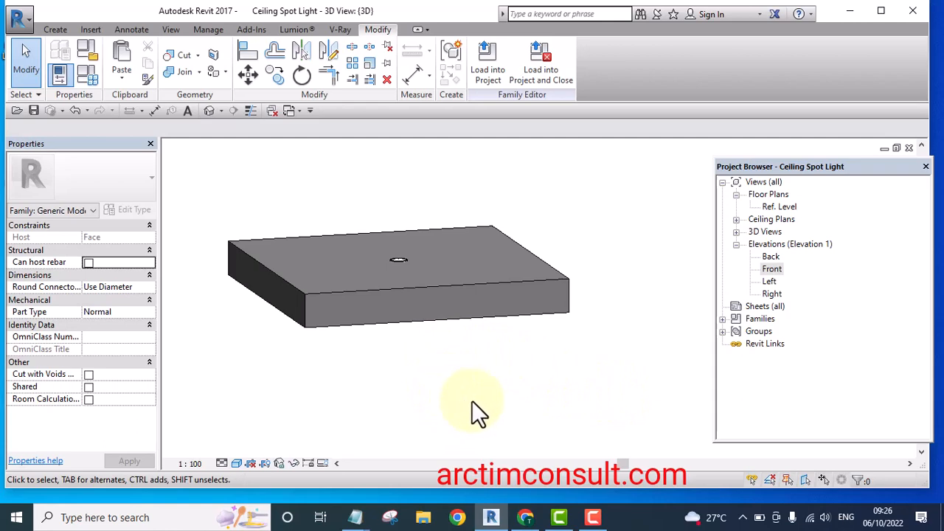
Load the family into the jchinosxl3 interior project only, unticking Alhaji3.rvt
left_click(481, 63)
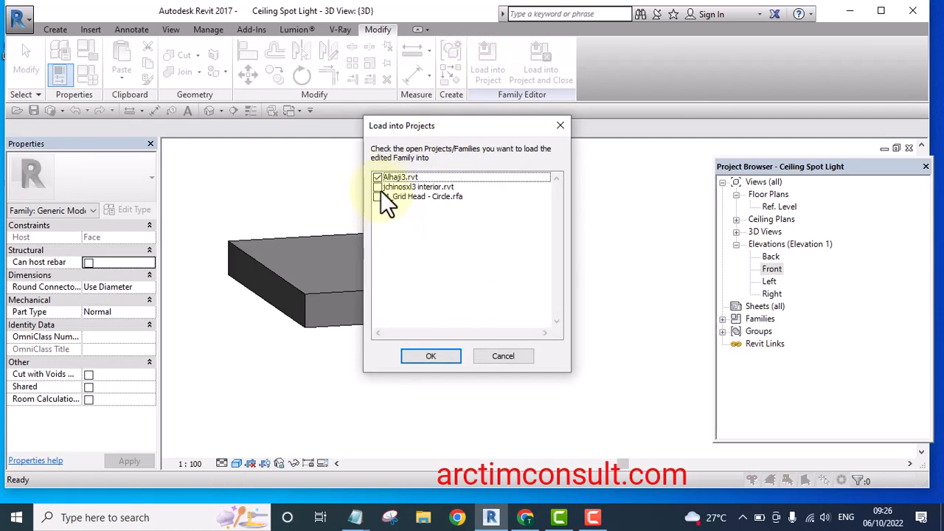
left_click(376, 177)
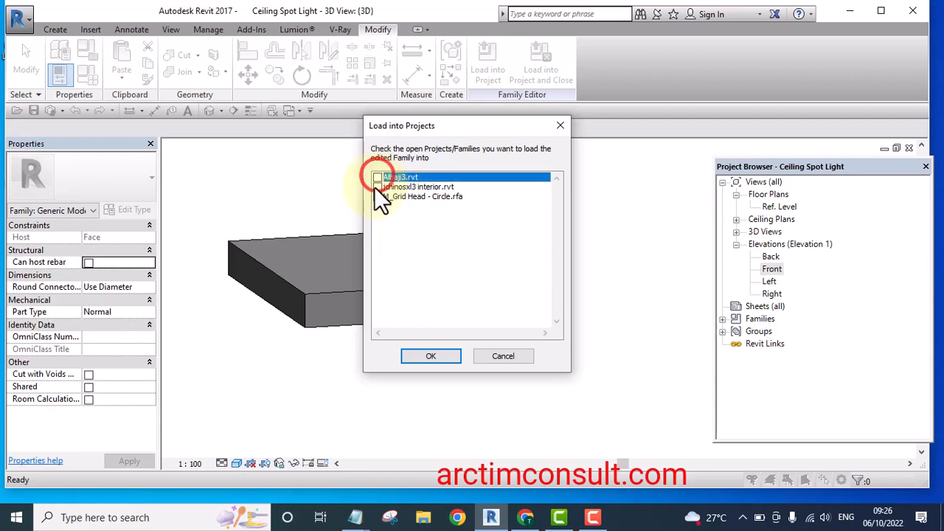
left_click(377, 186)
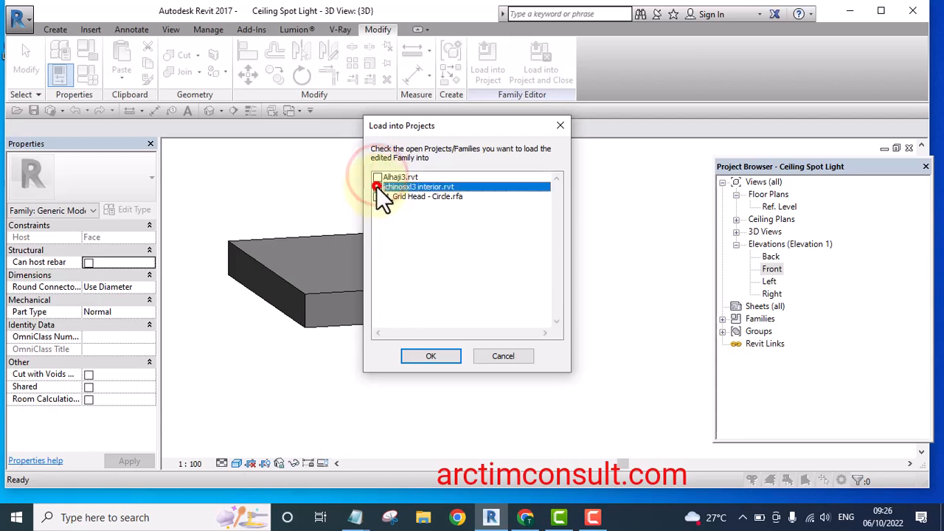
left_click(440, 358)
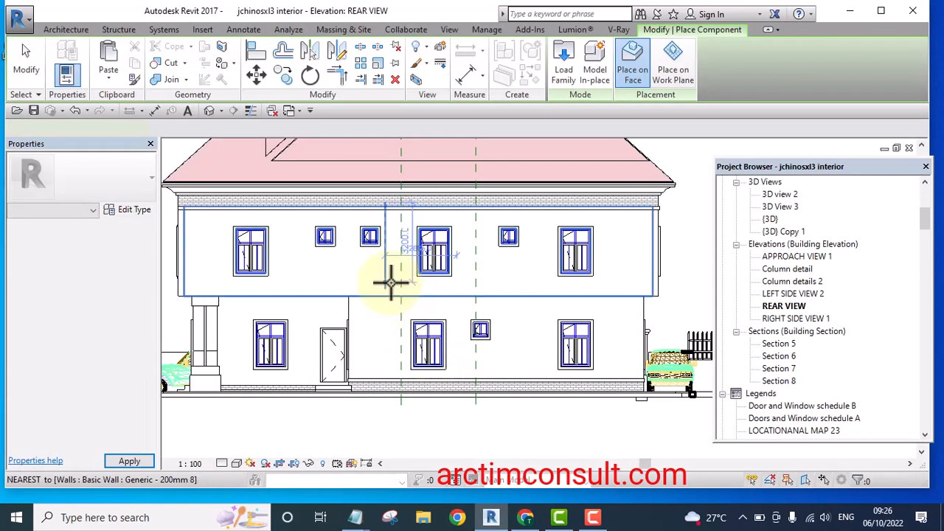
Place a Ceiling Spot Light instance on the underside of the porch ceiling in the 3D view
scroll(506, 314, "down", 2)
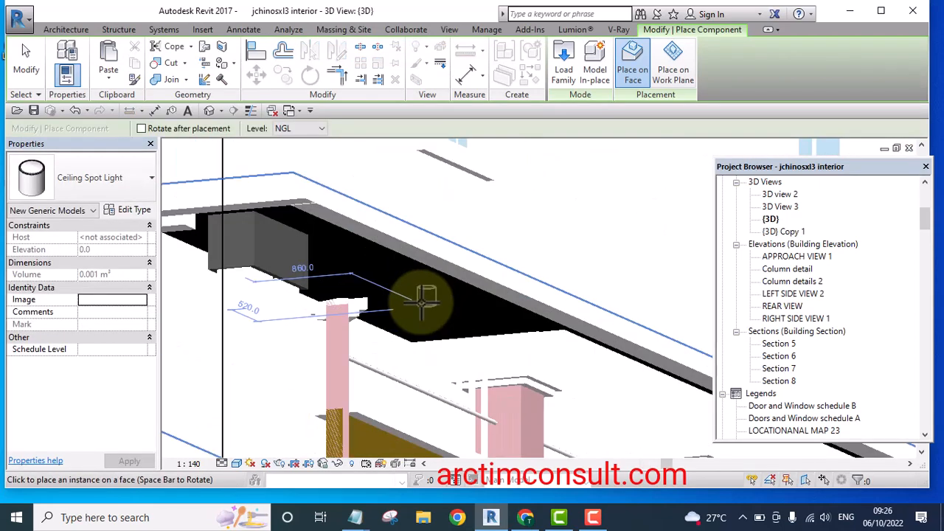
scroll(419, 302, "up", 2)
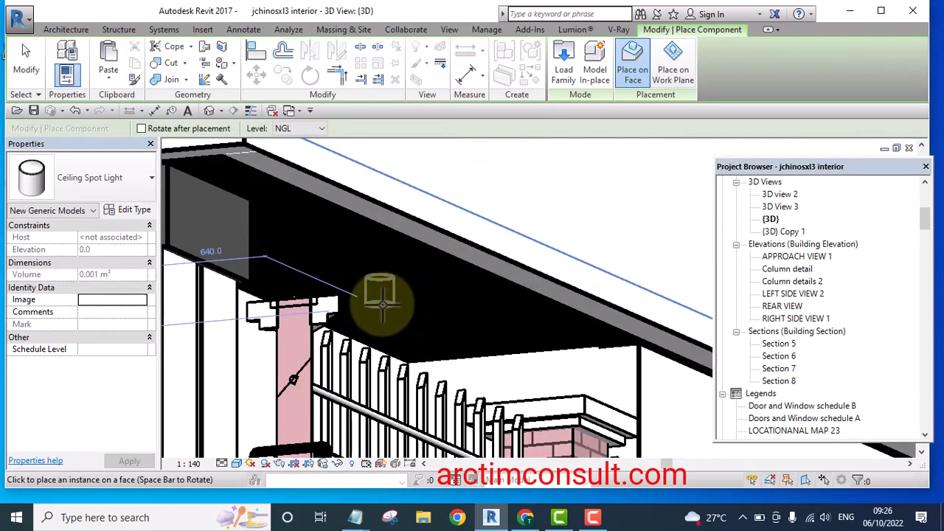
left_click(381, 304)
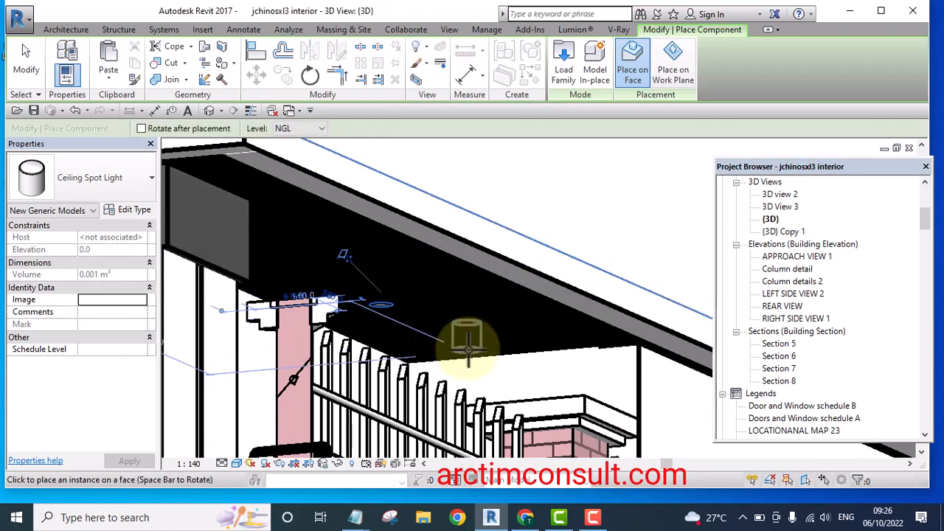
scroll(374, 329, "up", 3)
scroll(374, 328, "up", 1)
key("Escape")
Zoom and orbit around the placed spot light to inspect it beneath the ceiling
scroll(389, 257, "up", 1)
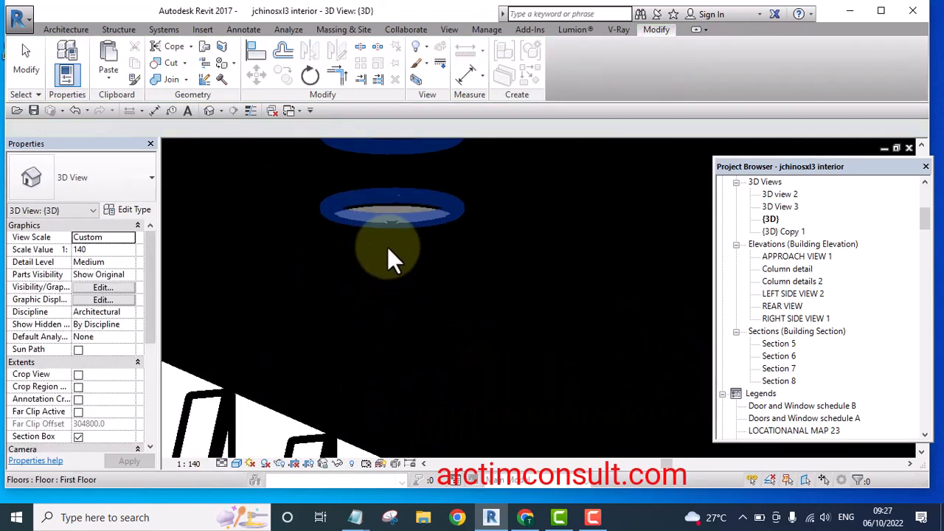
scroll(398, 258, "down", 2)
scroll(494, 331, "down", 2)
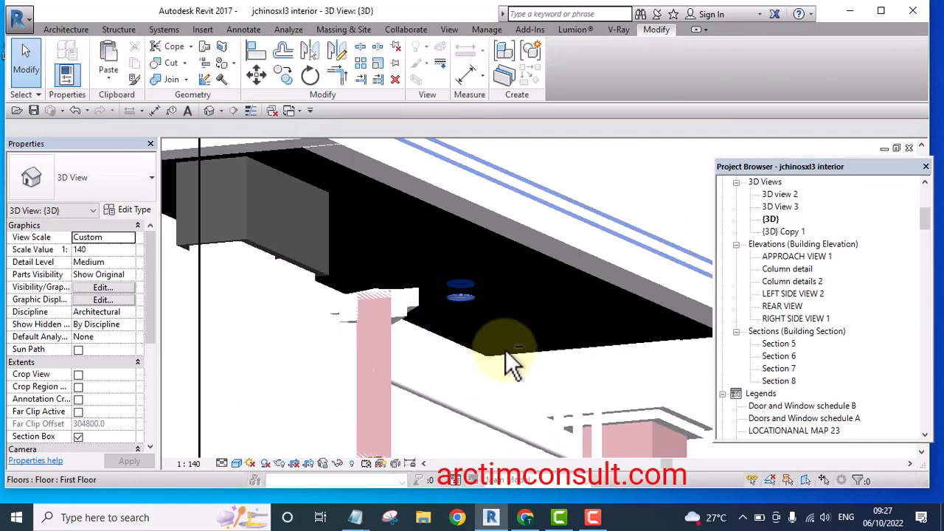
middle_click_drag(510, 363, 477, 368, "shift")
scroll(392, 339, "up", 4)
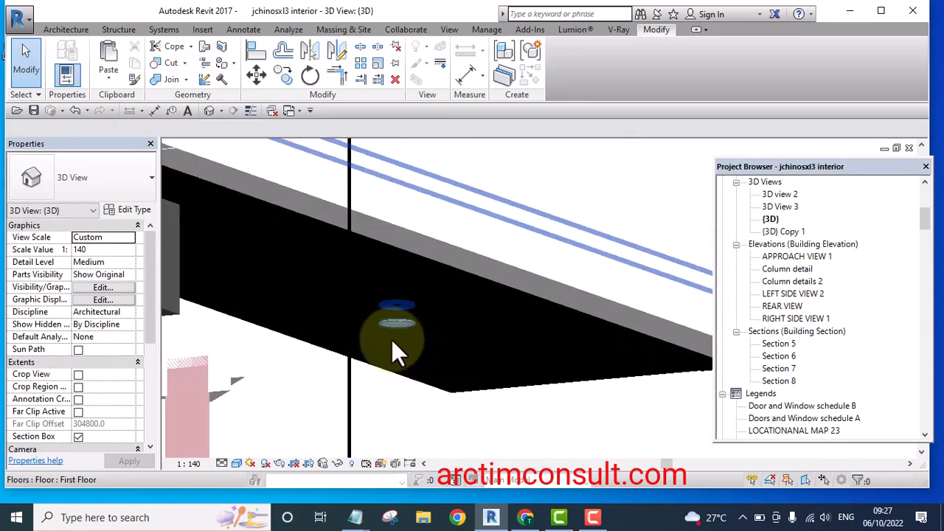
scroll(500, 318, "down", 5)
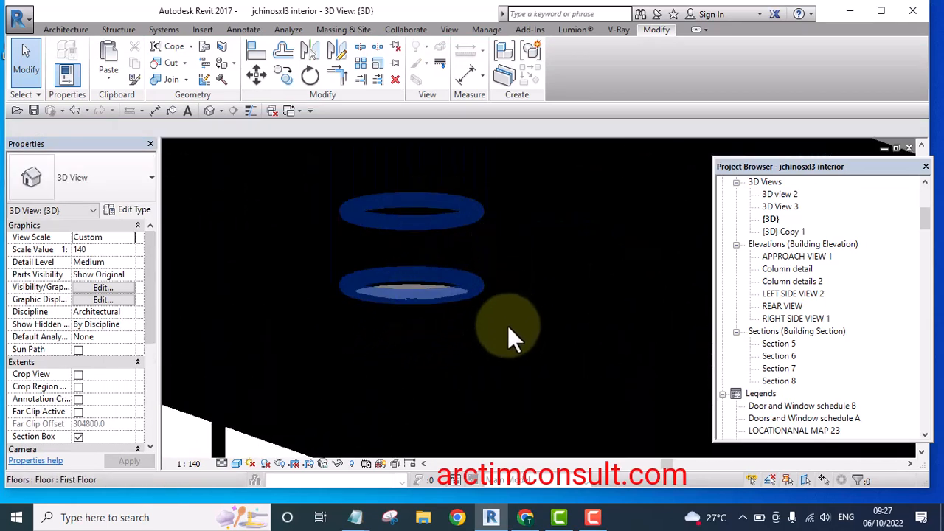
scroll(497, 310, "down", 5)
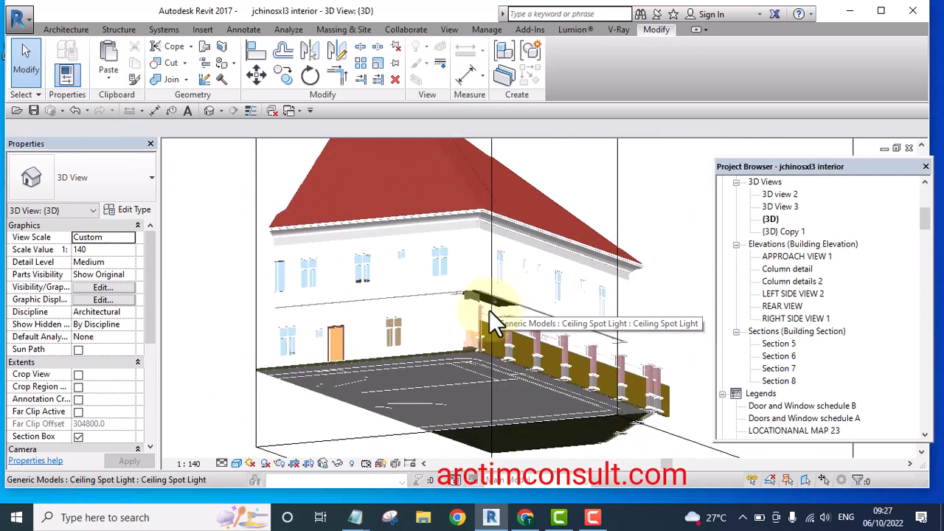
middle_click_drag(497, 310, 466, 321, "shift")
scroll(463, 231, "up", 4)
scroll(480, 252, "up", 3)
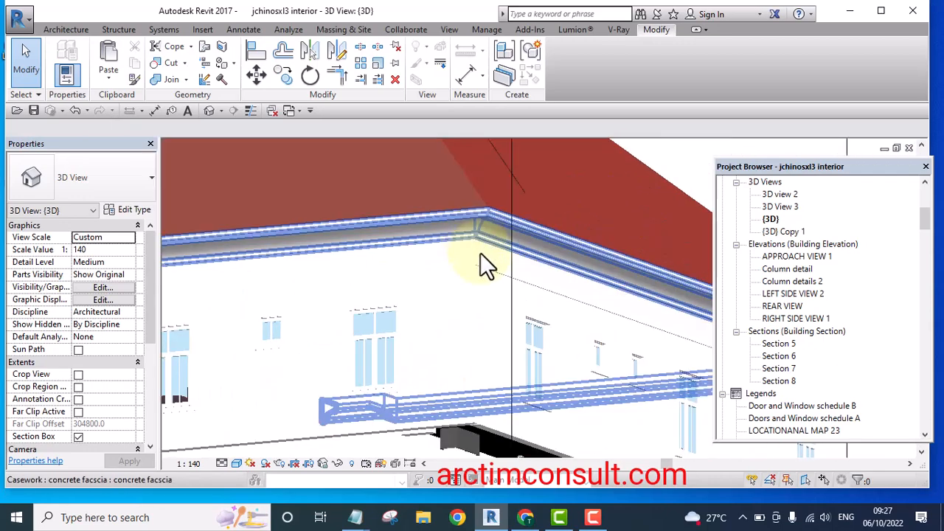
scroll(509, 303, "down", 5)
scroll(529, 304, "down", 4)
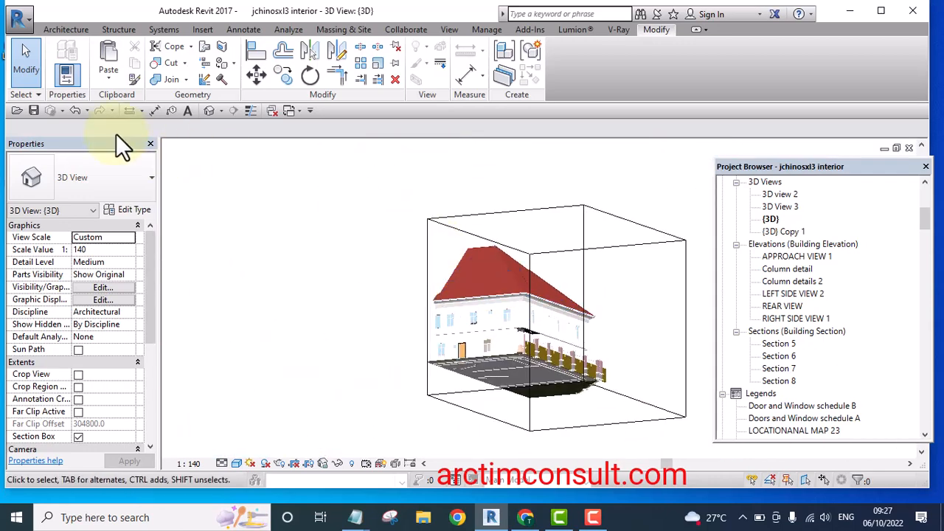
Select the section box and orbit and zoom the 3D view to examine the porch ceiling holding the light
left_click(31, 65)
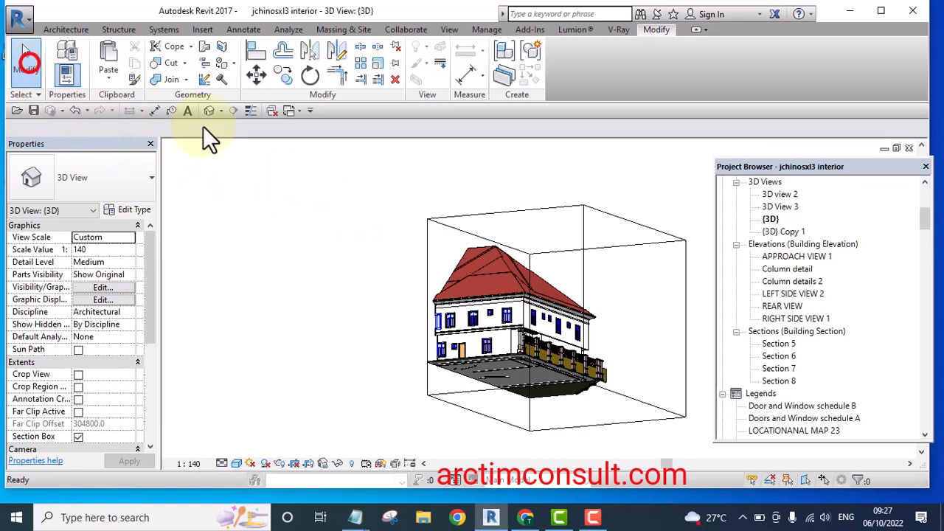
left_click(526, 210)
middle_click_drag(413, 268, 474, 318, "shift")
left_click_drag(474, 317, 353, 328)
middle_click_drag(351, 326, 441, 277, "shift")
scroll(399, 284, "up", 10)
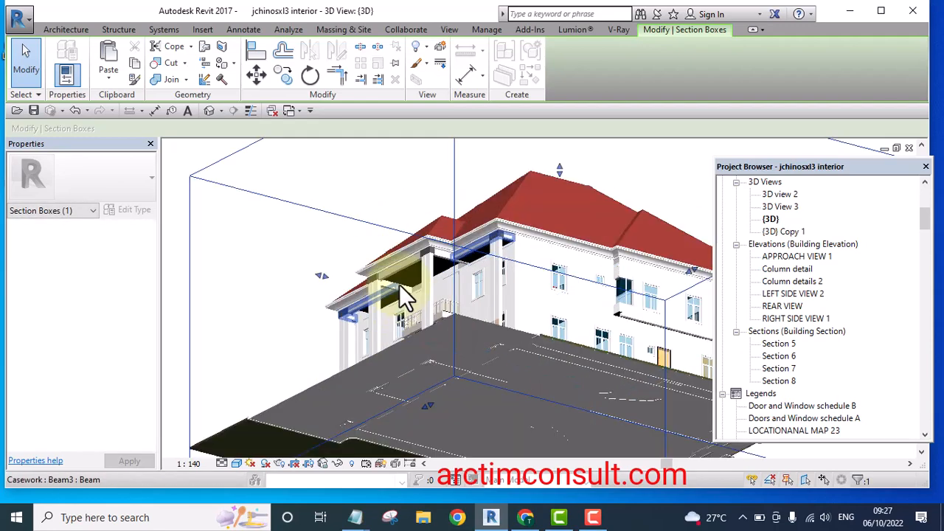
middle_click_drag(419, 376, 415, 417, "shift")
middle_click_drag(408, 355, 410, 298, "shift")
left_click(400, 284)
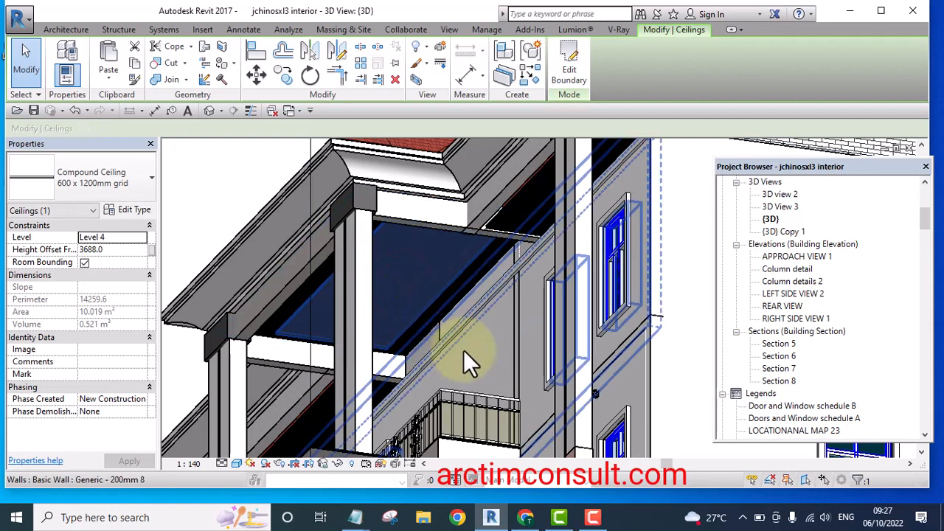
middle_click_drag(463, 350, 394, 280, "shift")
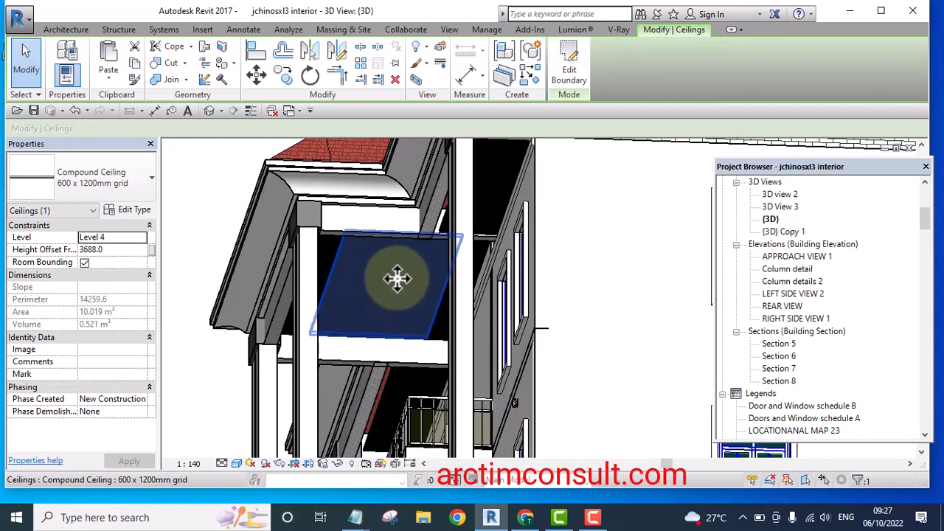
middle_click_drag(401, 314, 420, 333, "shift")
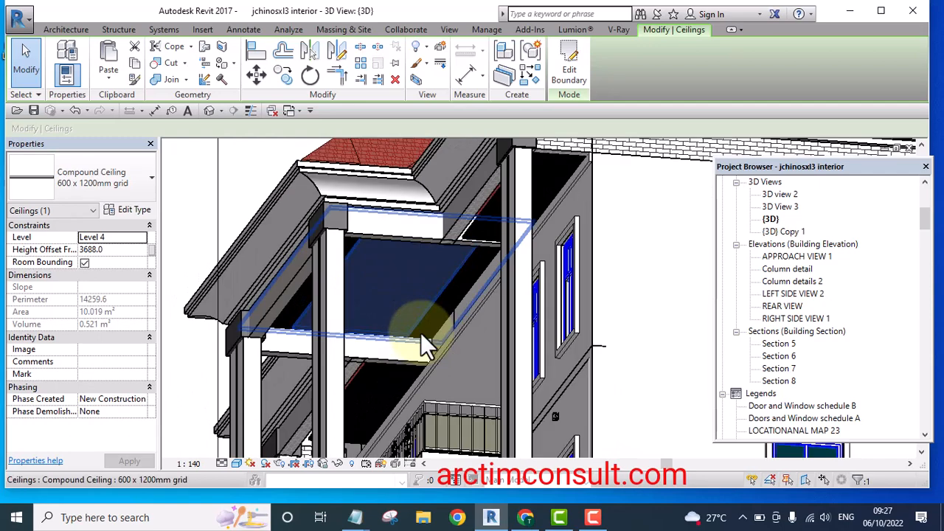
left_click(251, 167)
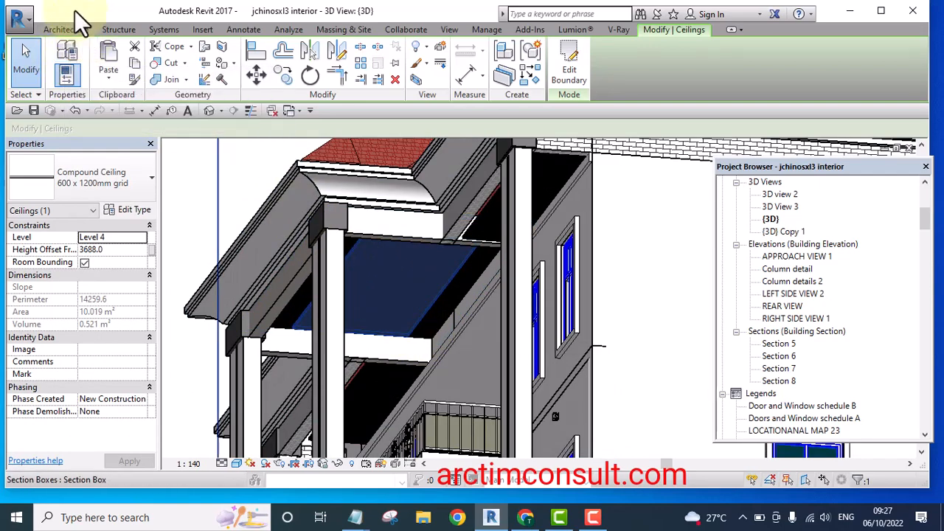
Start placing a Ceiling Spot Light component and place one instance on the underside of the porch ceiling
left_click(65, 30)
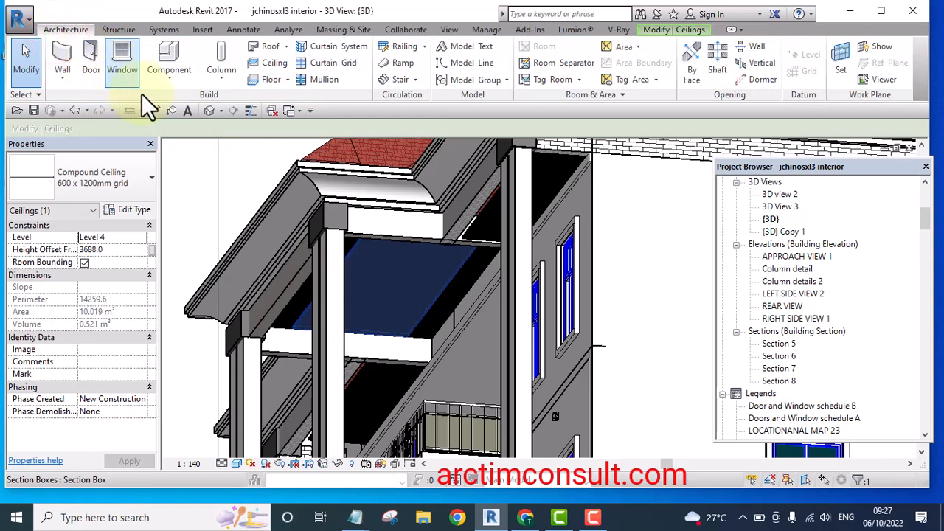
left_click(166, 75)
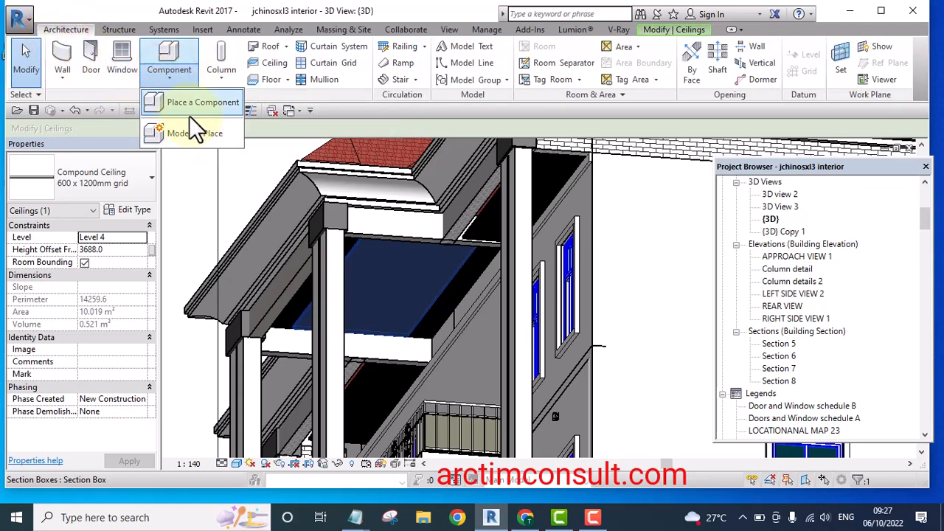
left_click(191, 99)
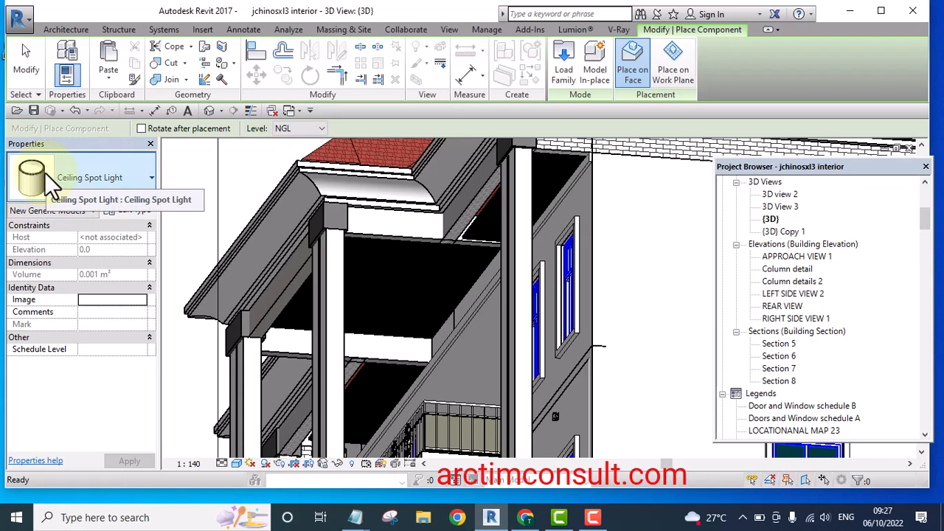
scroll(382, 295, "up", 4)
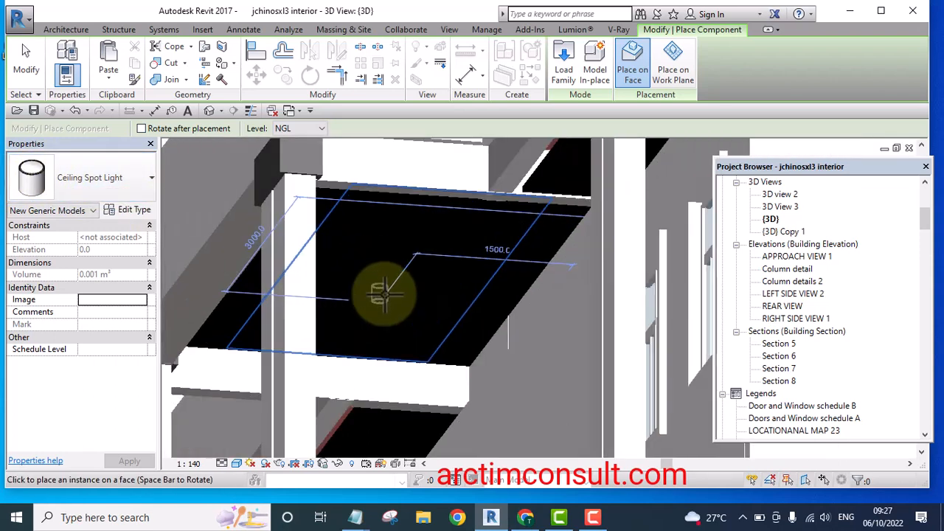
scroll(382, 295, "up", 2)
scroll(380, 296, "down", 3)
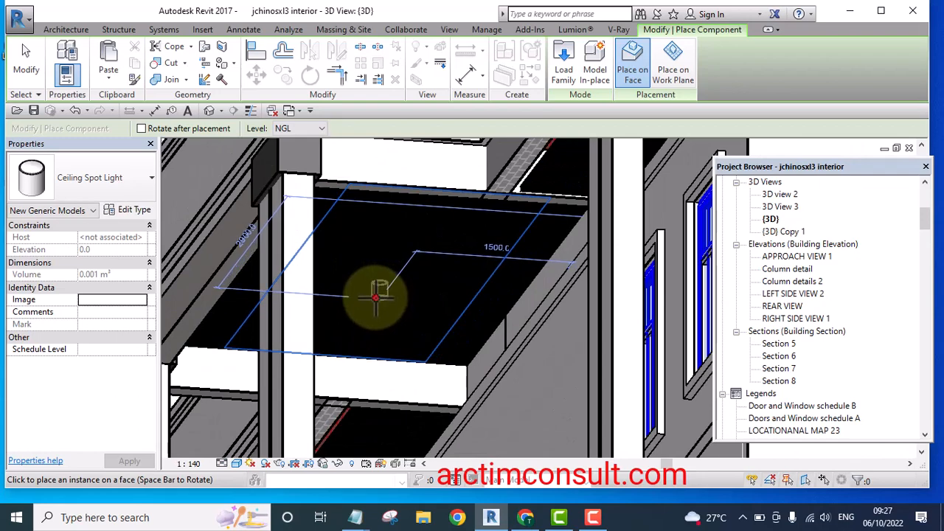
left_click(375, 298)
Place several more Ceiling Spot Light instances across the porch ceiling underside and exit the placement command
scroll(391, 317, "up", 2)
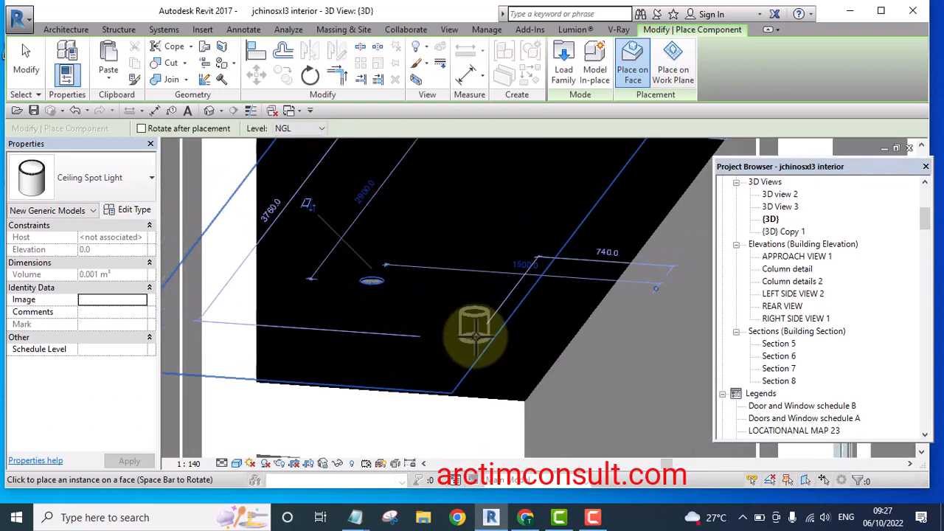
scroll(415, 317, "down", 3)
scroll(418, 273, "up", 3)
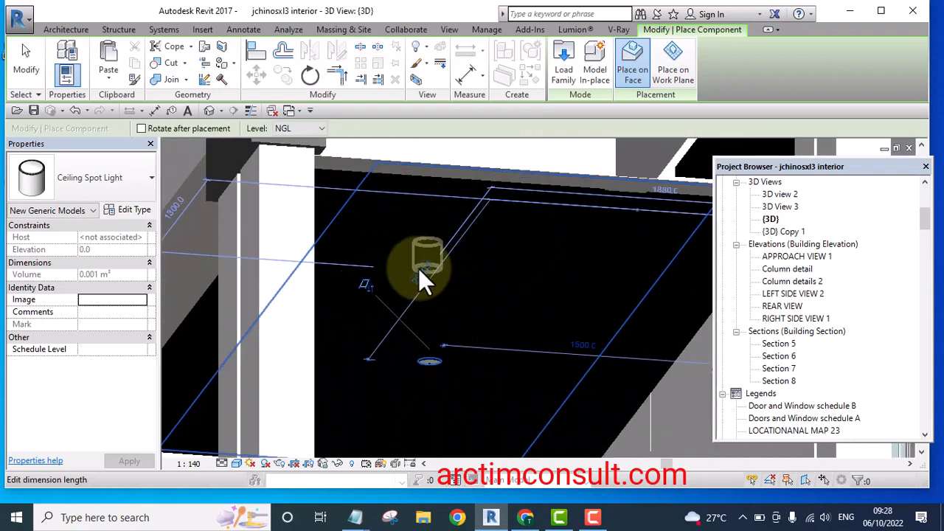
scroll(369, 254, "up", 2)
left_click(362, 272)
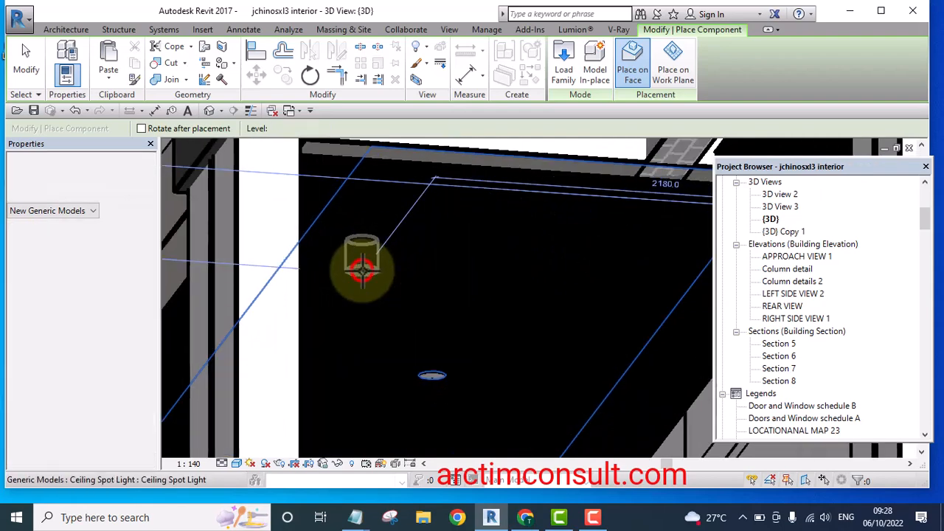
scroll(361, 271, "down", 2)
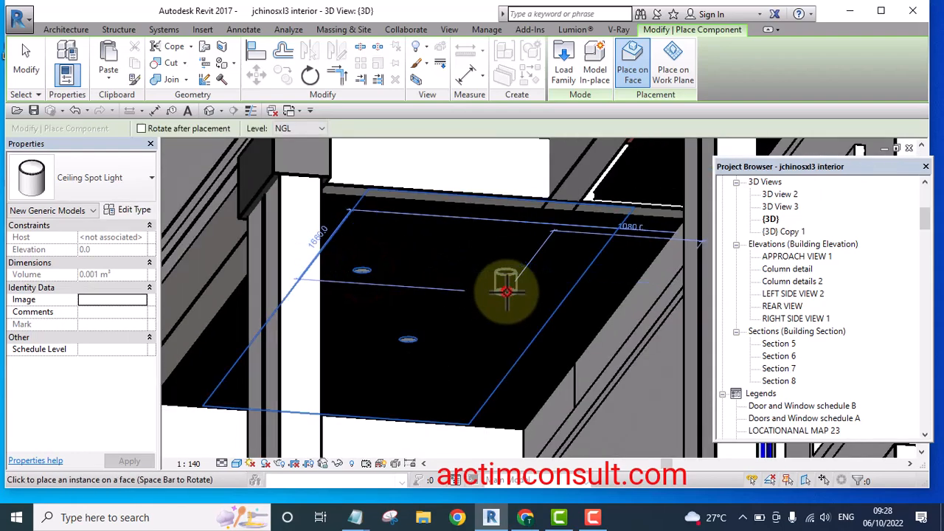
left_click(505, 280)
scroll(506, 280, "down", 3)
scroll(479, 346, "up", 4)
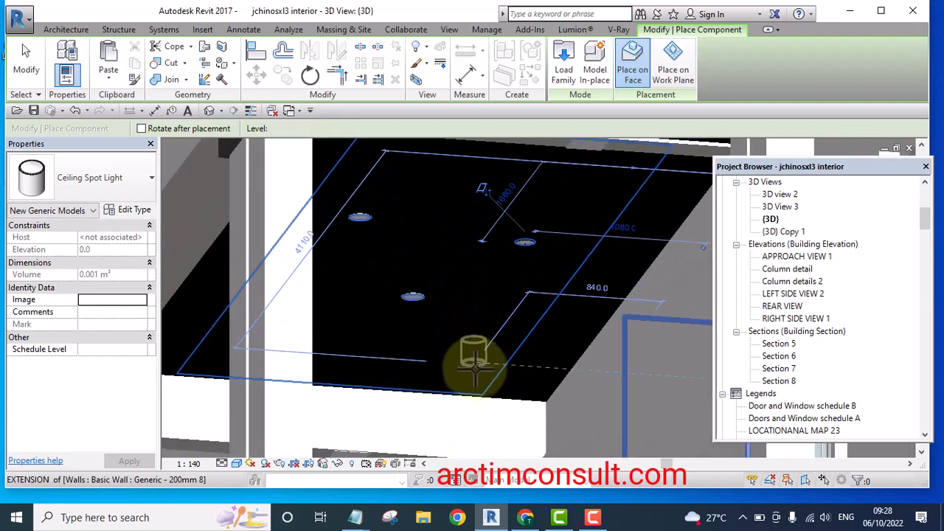
left_click(473, 380)
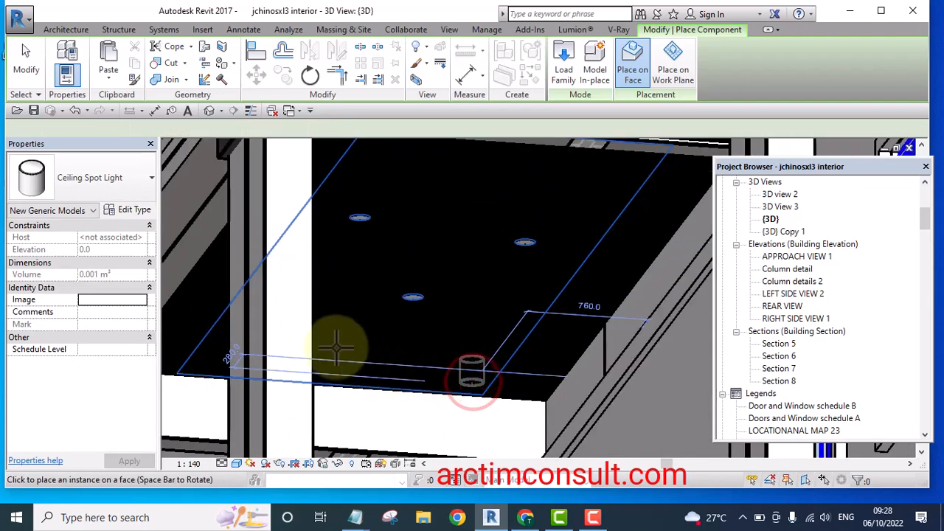
middle_click_drag(343, 340, 376, 385, "shift")
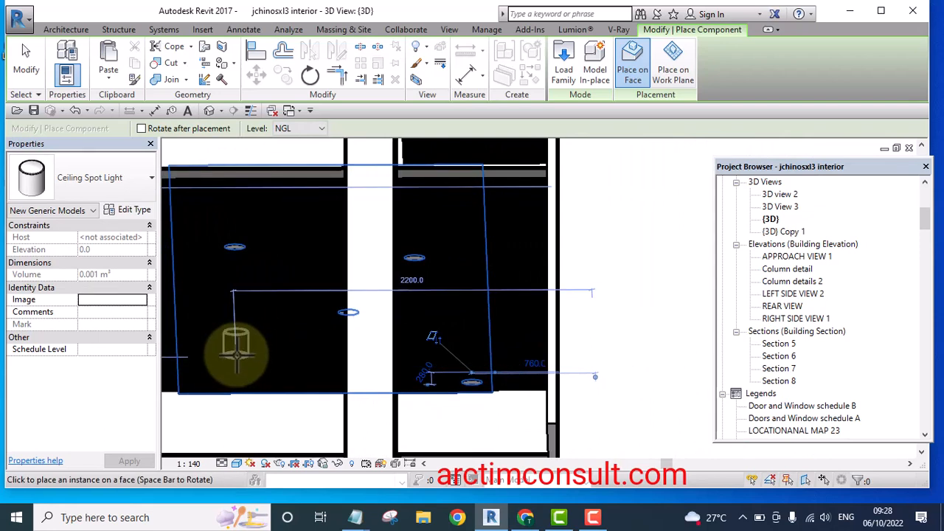
left_click(237, 360)
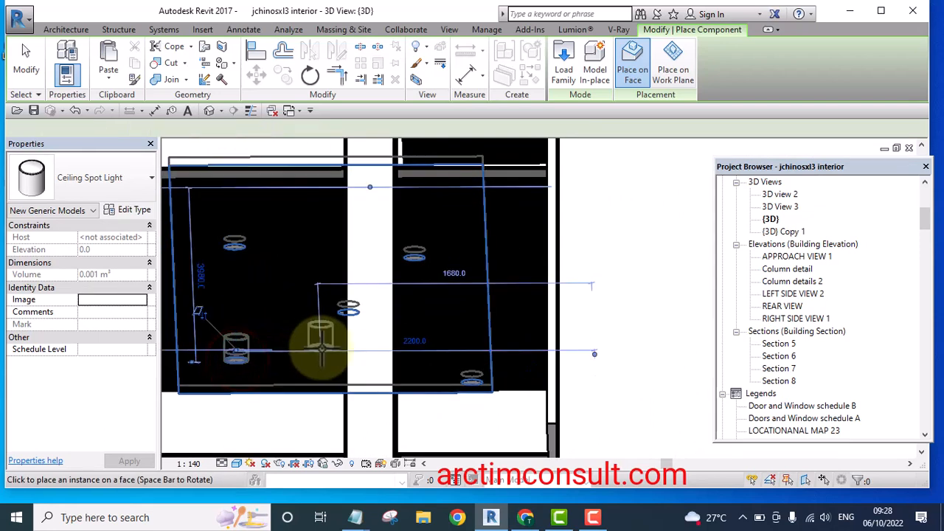
key("Escape")
key("Escape")
Orbit beneath the porch ceiling and select placed spot lights to inspect their host and properties
middle_click_drag(315, 354, 431, 351, "shift")
scroll(472, 383, "up", 5)
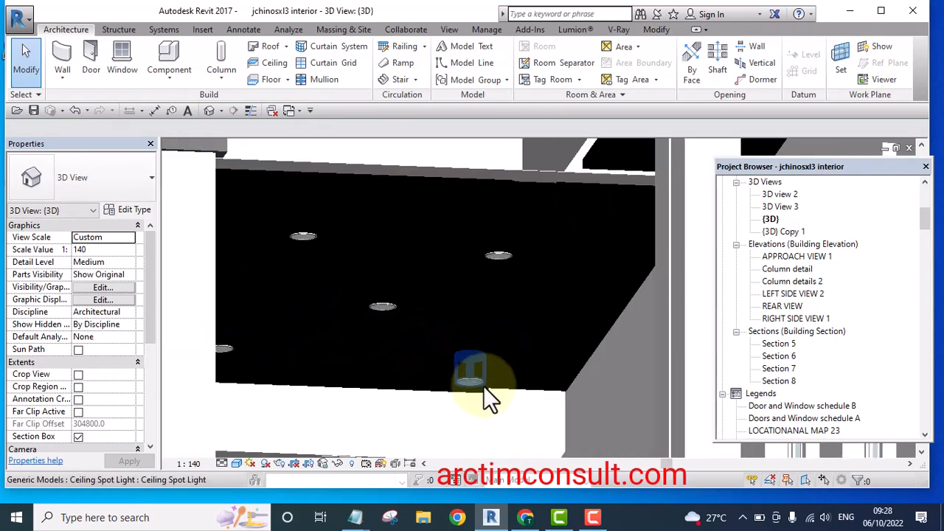
left_click(464, 385)
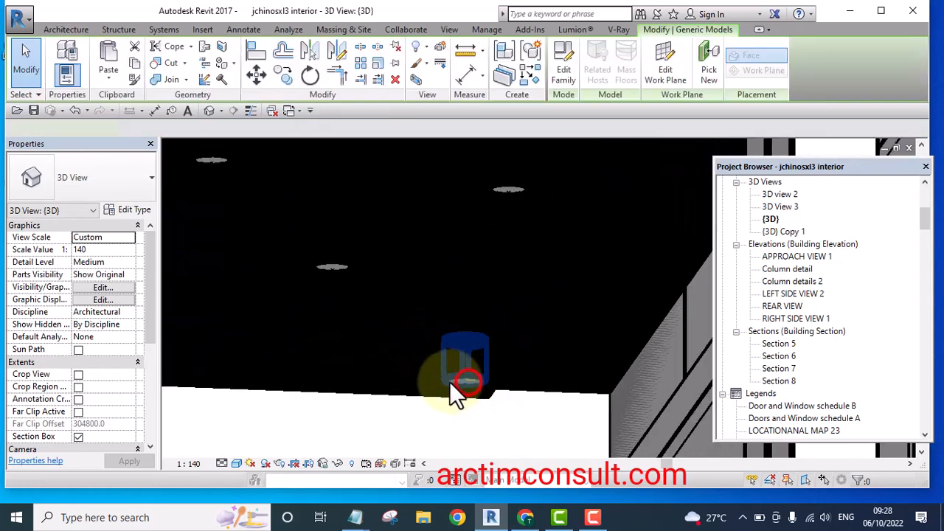
left_click(330, 269)
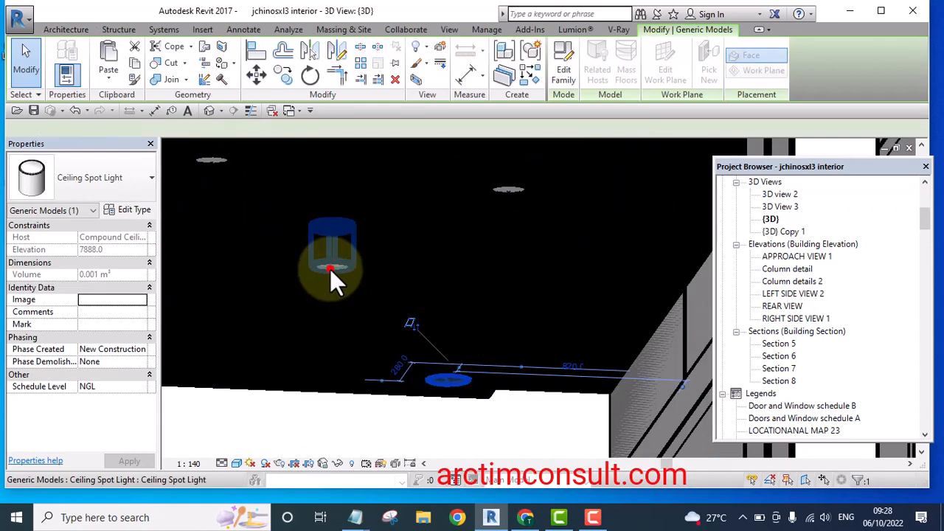
key("Escape")
scroll(360, 295, "down", 6)
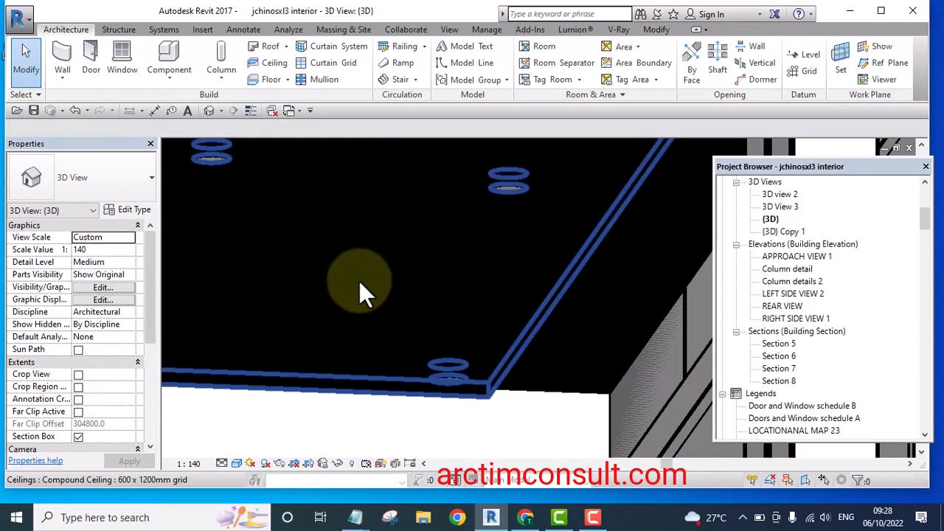
middle_click_drag(440, 304, 517, 385, "shift")
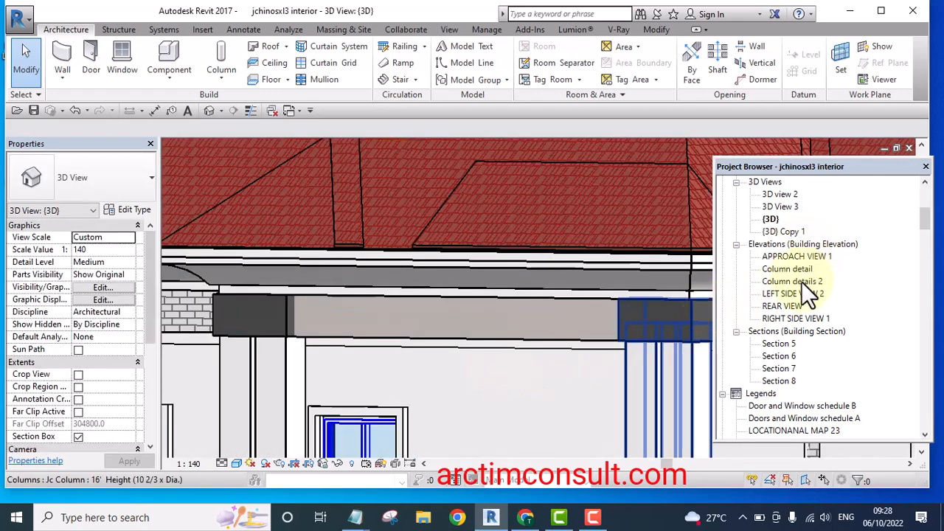
Open the Level 4 reflected ceiling plan and zoom into the porch ceiling with the spot lights
scroll(787, 238, "up", 5)
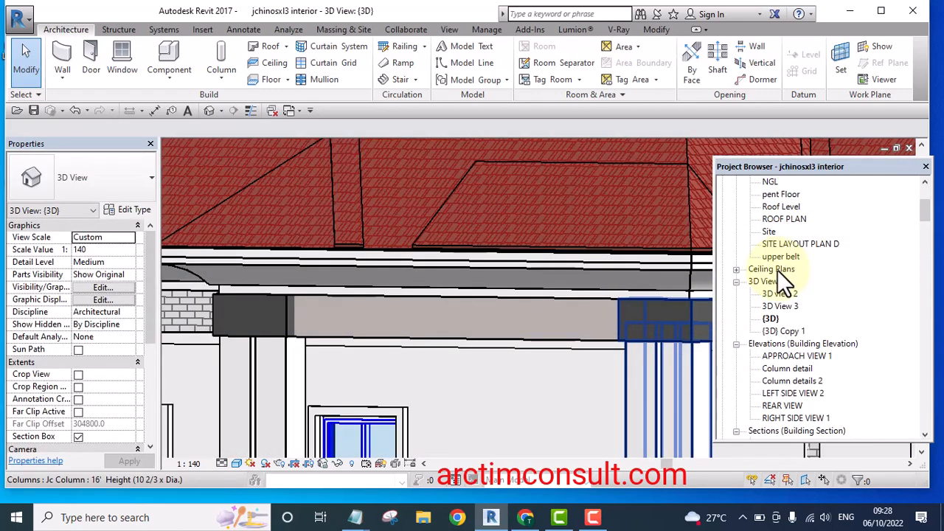
double_click(767, 270)
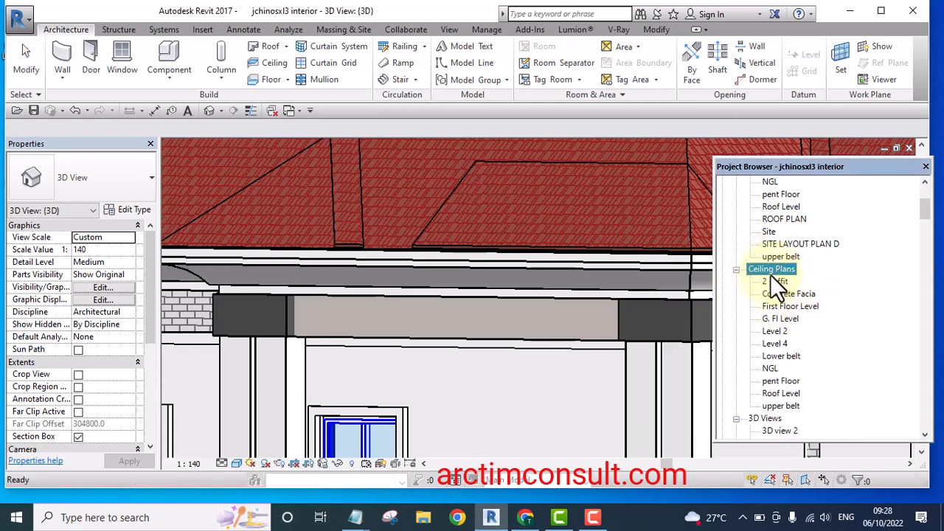
double_click(774, 344)
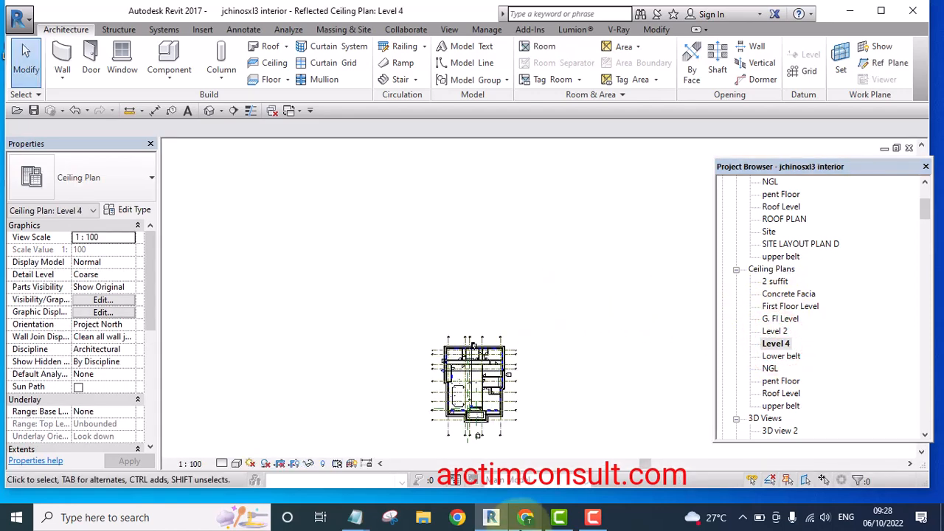
scroll(472, 435, "up", 10)
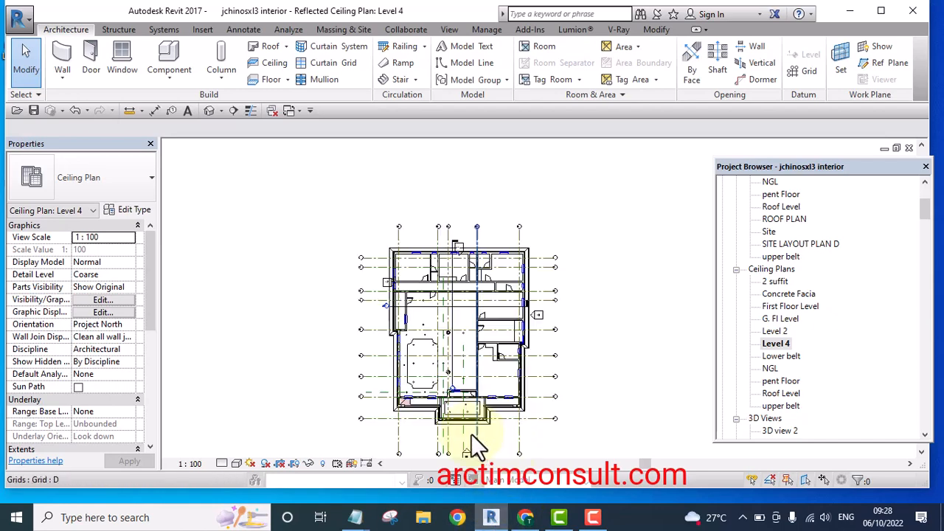
middle_click_drag(411, 330, 417, 405)
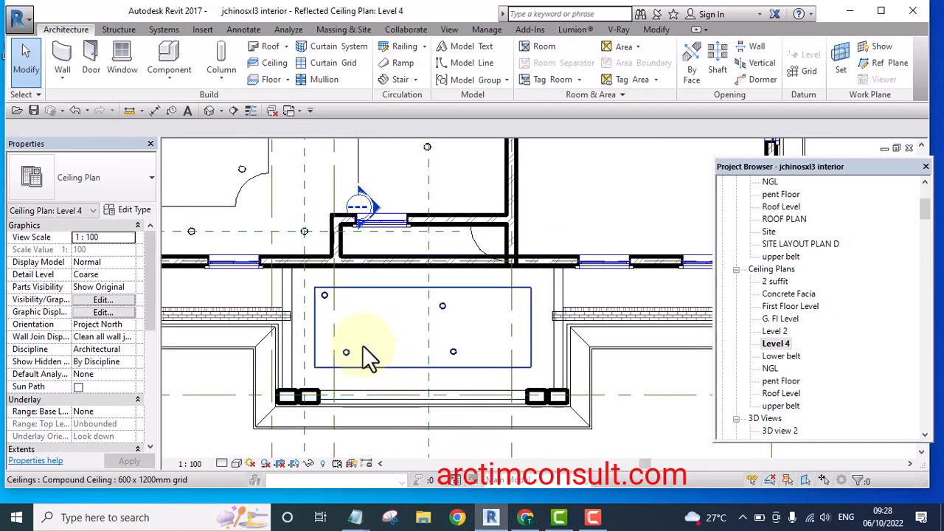
scroll(362, 345, "up", 3)
scroll(482, 293, "up", 2)
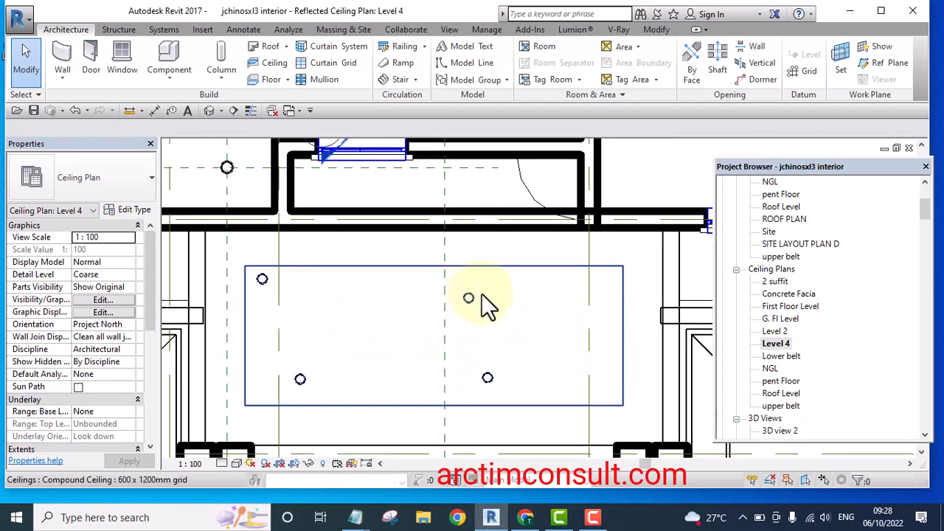
Move three spot lights to the right to reposition them within the porch ceiling
left_click_drag(509, 390, 557, 398)
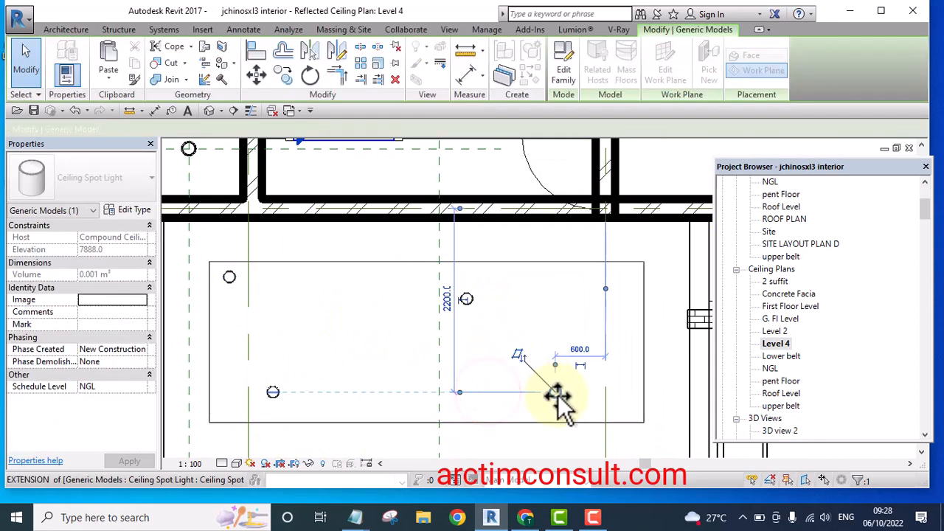
left_click_drag(508, 294, 556, 294)
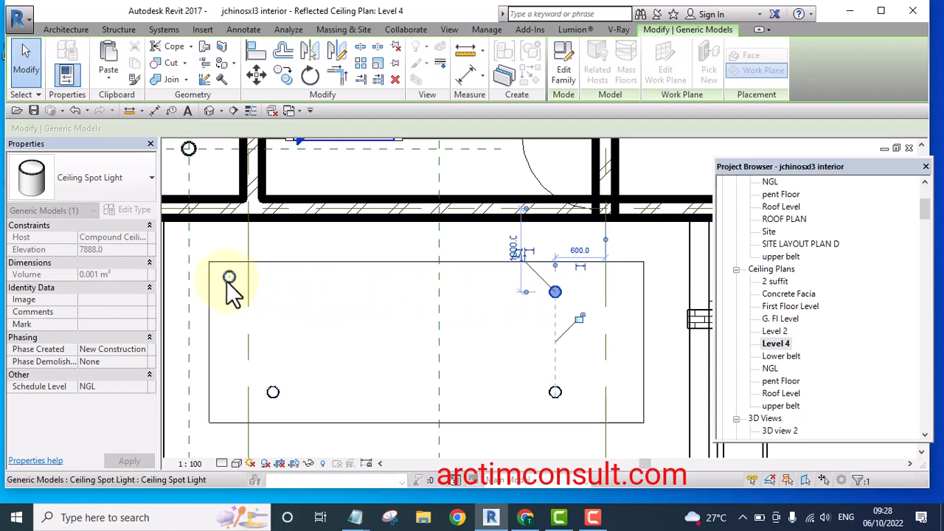
left_click_drag(228, 287, 274, 284)
Move the two left-hand spot lights to the right to even out their spacing, then deselect
scroll(442, 368, "down", 4)
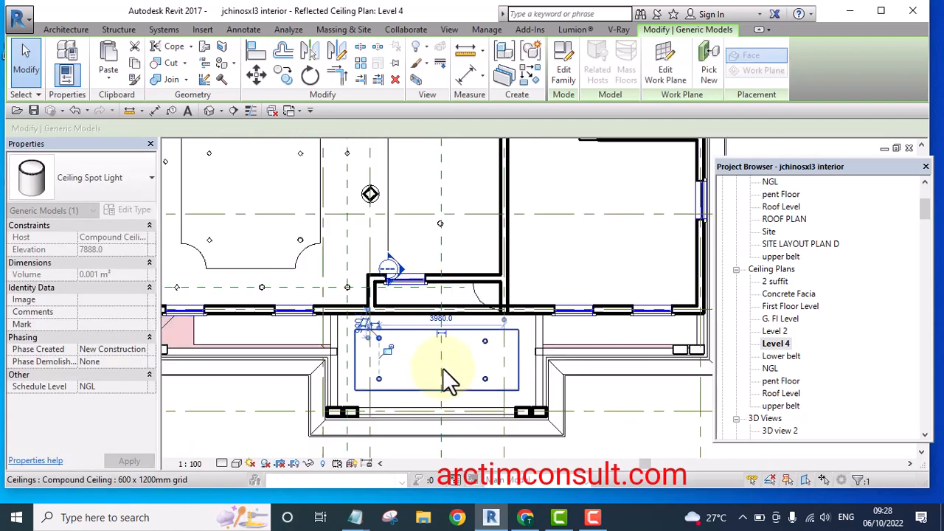
scroll(375, 384, "up", 4)
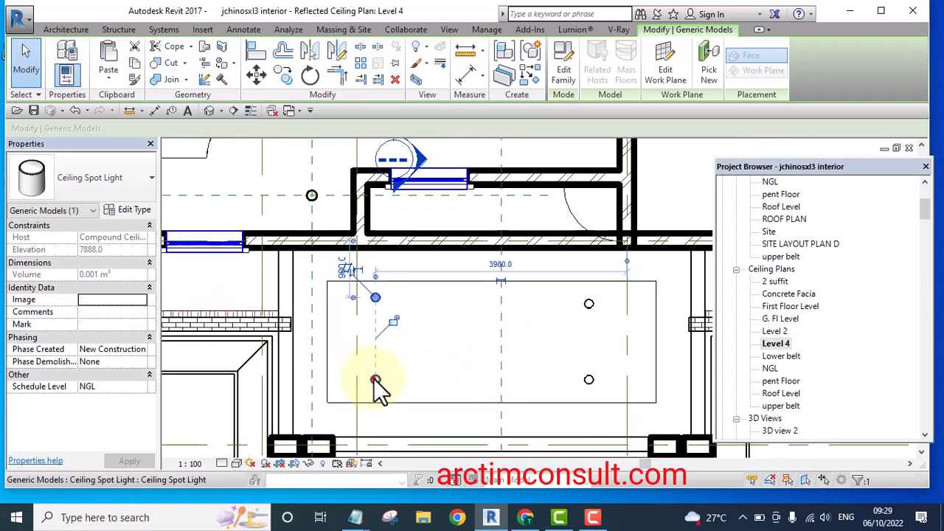
left_click_drag(376, 380, 411, 379)
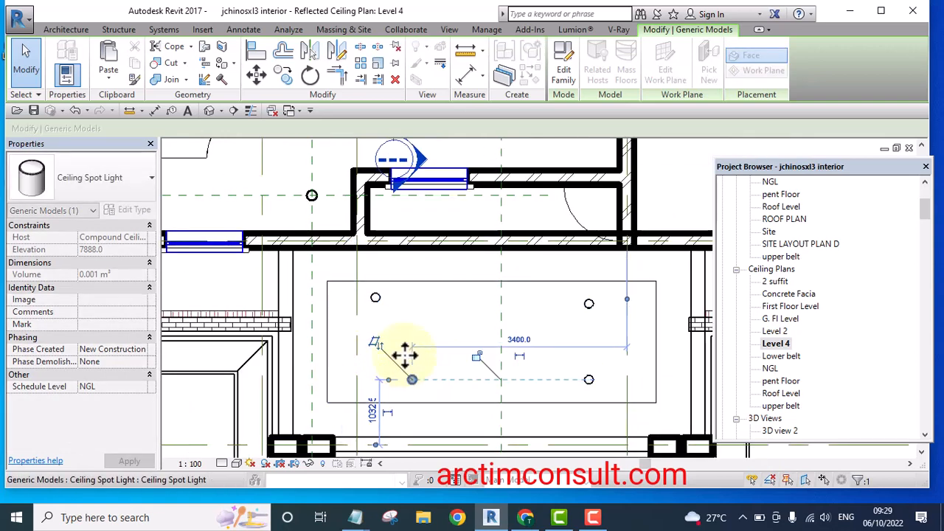
left_click_drag(379, 296, 414, 301)
scroll(383, 334, "down", 5)
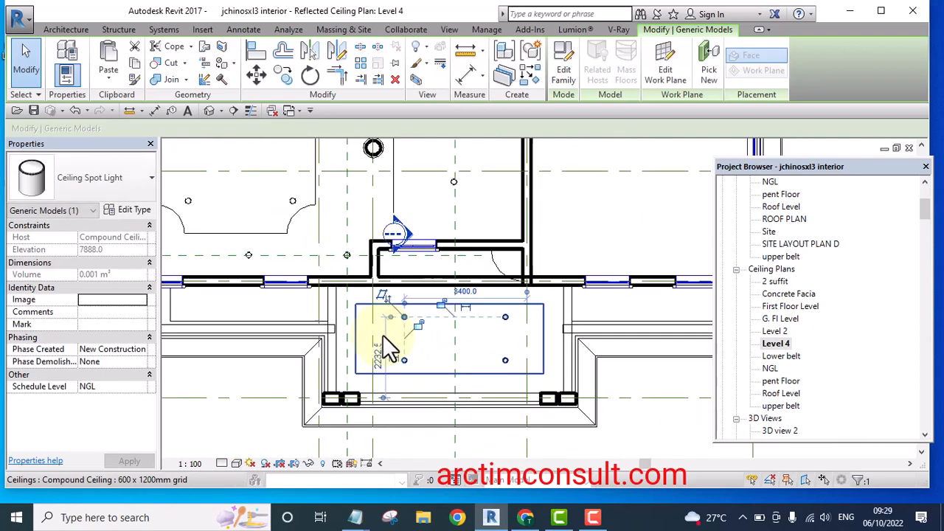
left_click(601, 404)
Shift the upper right spot light slightly left to align it with the light below
scroll(439, 325, "up", 6)
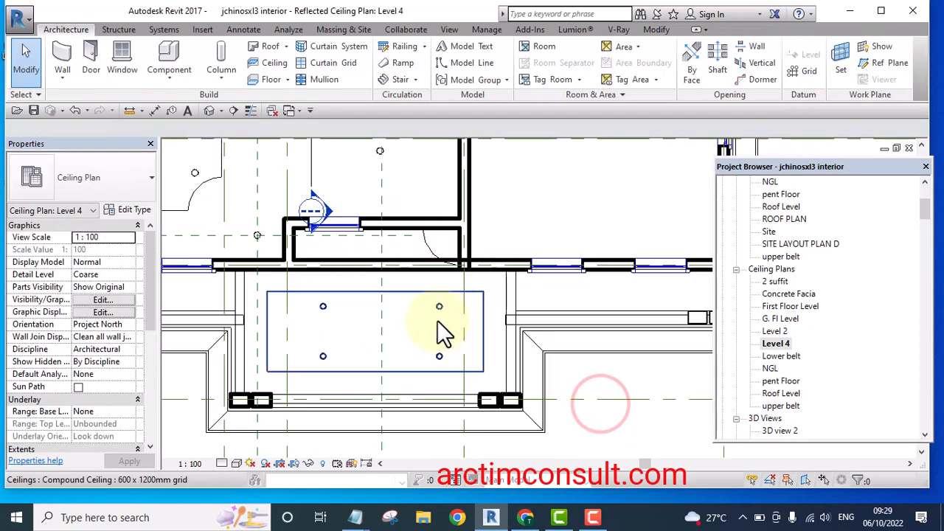
left_click_drag(440, 302, 425, 298)
left_click(440, 373)
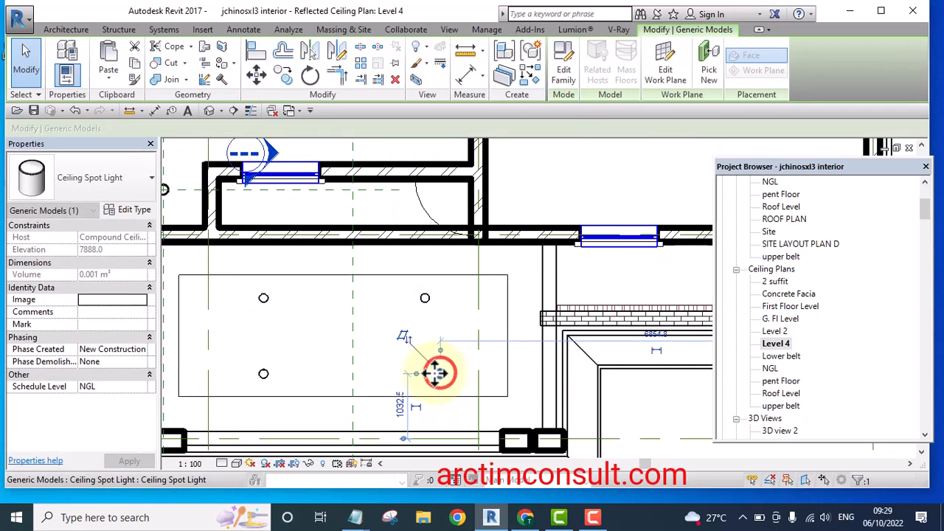
left_click_drag(425, 374, 425, 373)
Switch to the default 3D view and orbit around the house
left_click(208, 110)
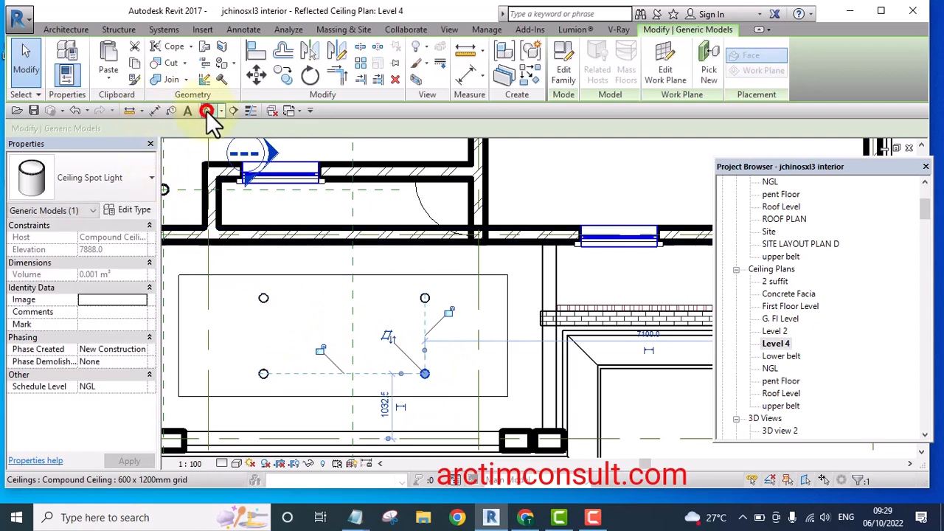
scroll(435, 316, "down", 8)
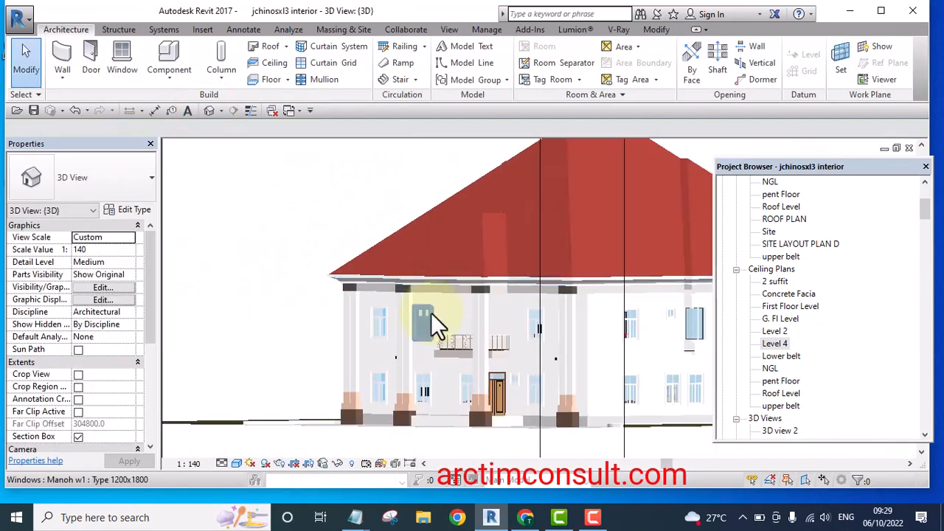
middle_click_drag(436, 320, 469, 262, "shift")
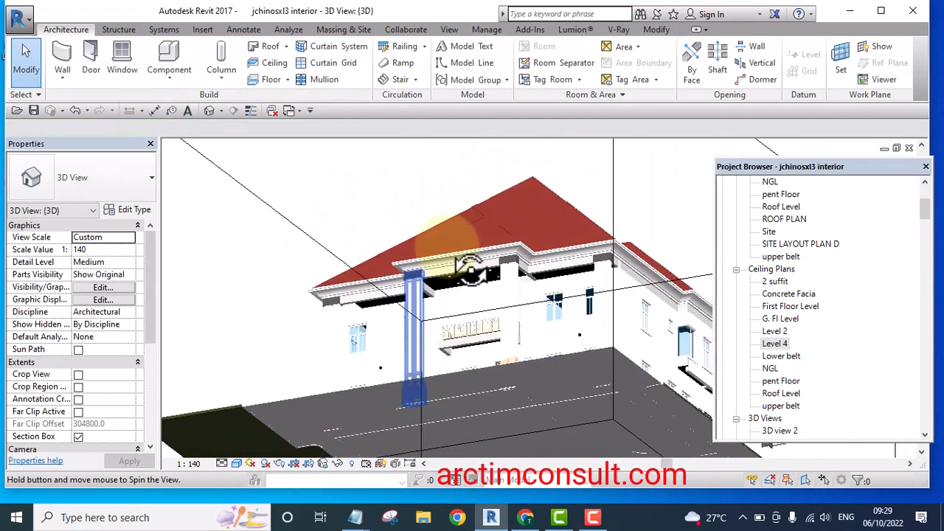
Zoom and orbit the 3D view to inspect the spot lights under the porch ceiling and the whole house
scroll(470, 279, "up", 6)
middle_click_drag(497, 330, 476, 249)
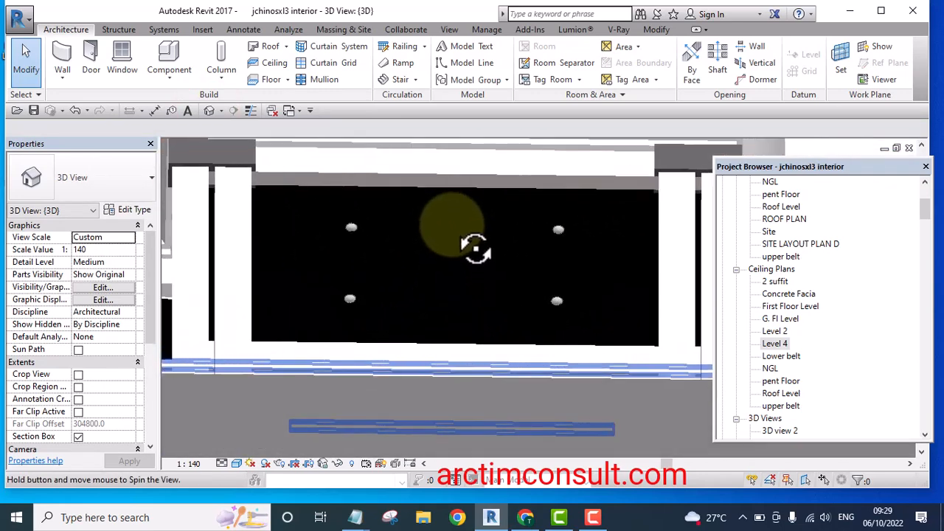
scroll(532, 305, "up", 6)
scroll(565, 302, "down", 6)
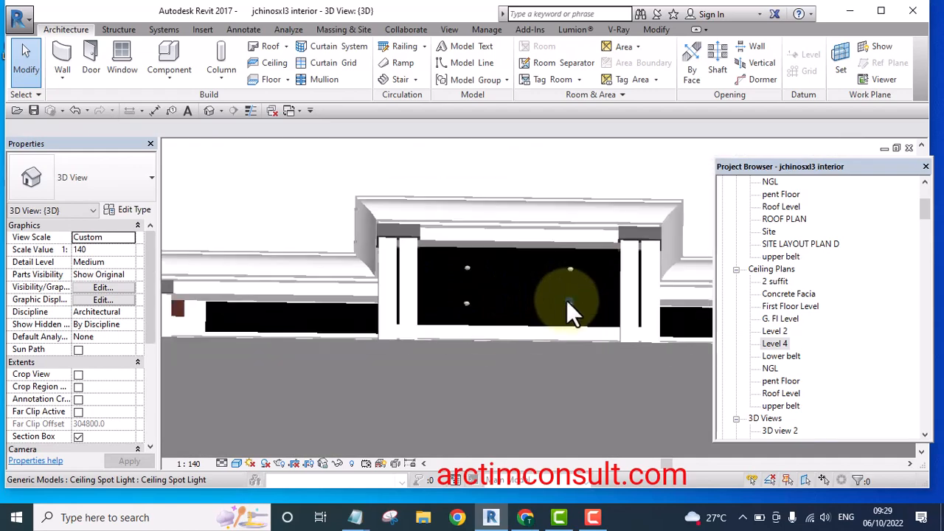
middle_click_drag(566, 300, 531, 403, "shift")
scroll(480, 263, "down", 5)
middle_click_drag(480, 263, 439, 347, "shift")
scroll(435, 343, "down", 4)
scroll(432, 347, "up", 8)
scroll(372, 322, "down", 3)
left_click(256, 275)
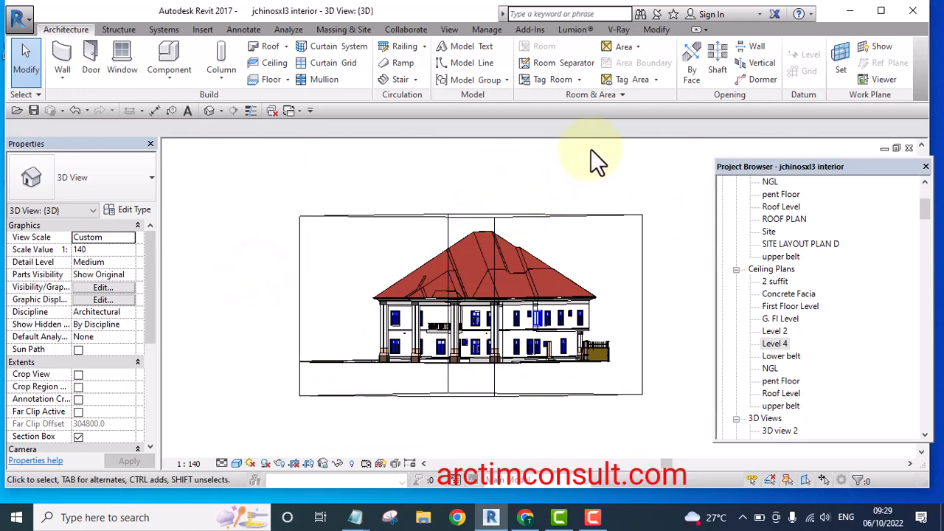
middle_click_drag(590, 149, 609, 207, "shift")
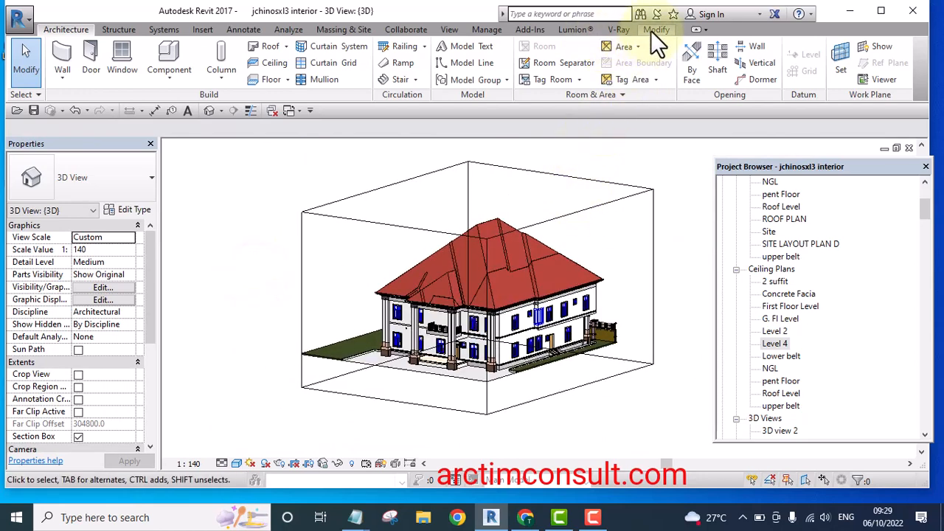
Export the 3D view through Lumion LiveSync as a COLLADA file named Ceiling Spotlight Tutorial in the Lumion Tutorial folder
left_click(575, 29)
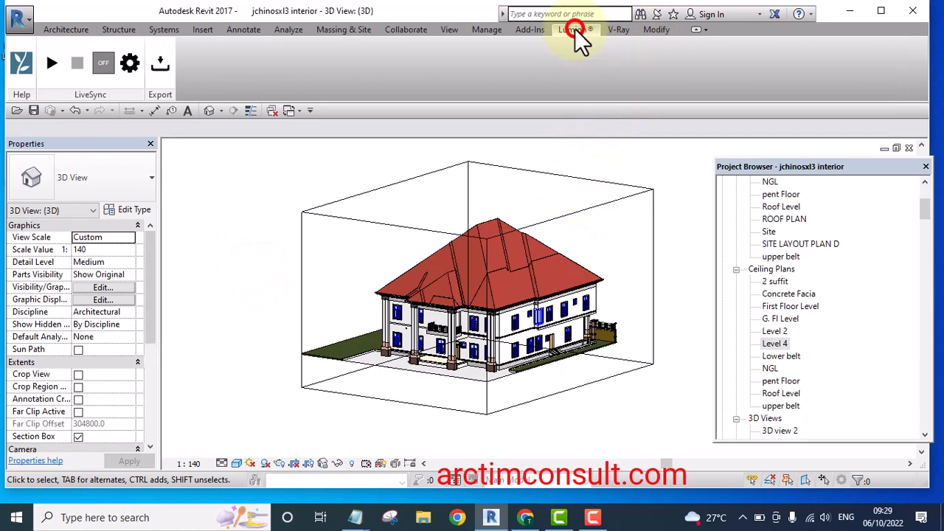
left_click(158, 66)
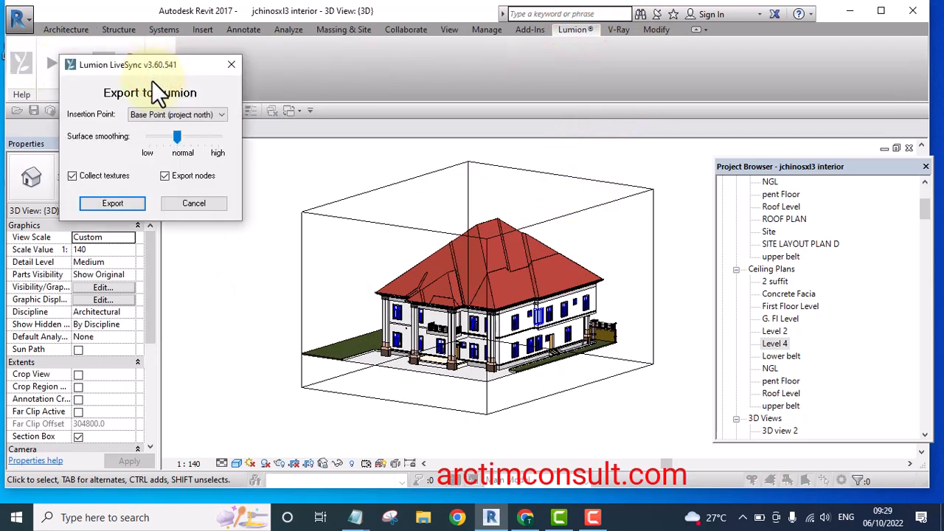
left_click(127, 203)
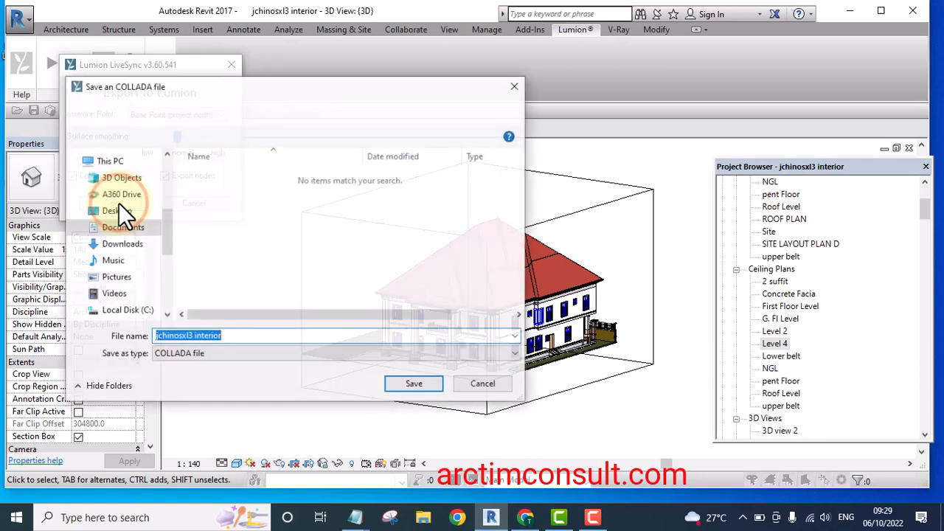
left_click(230, 336)
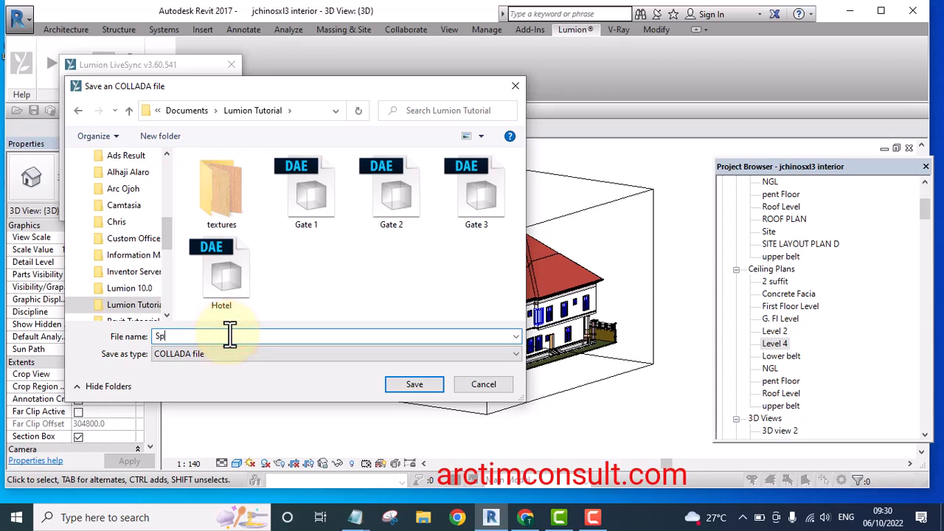
key("BackSpace")
key("BackSpace")
key("BackSpace")
type("ng Spotligh")
left_click(397, 383)
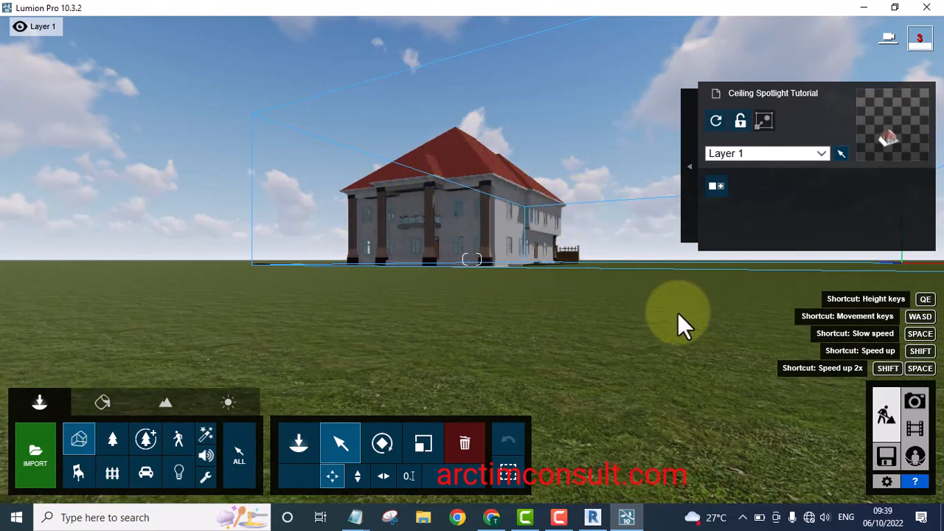
In Photo mode, move the camera to face the front porch of the house and store it as the first photo view
left_click(916, 402)
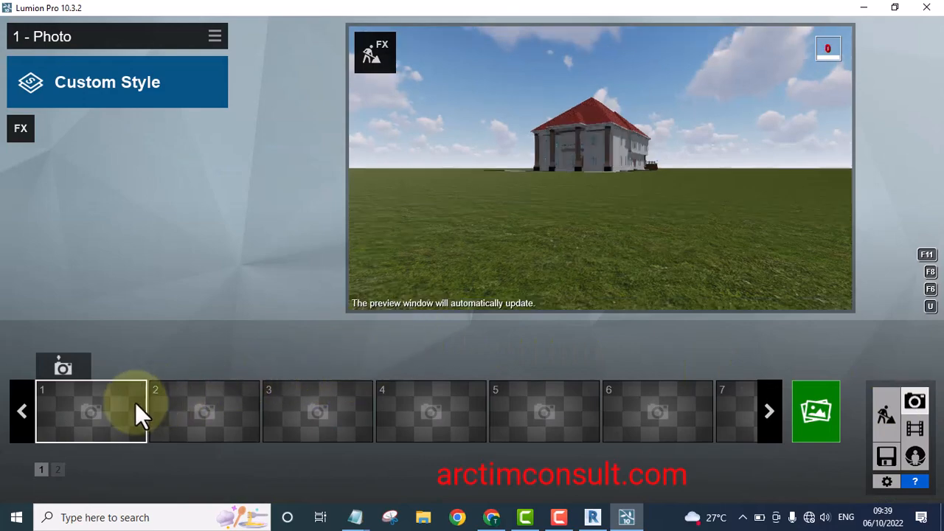
left_click(65, 368)
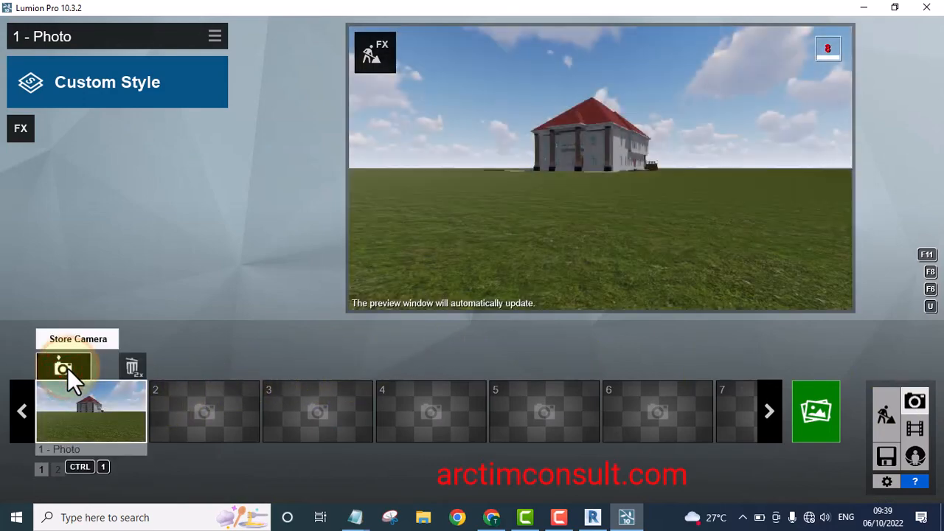
key("w")
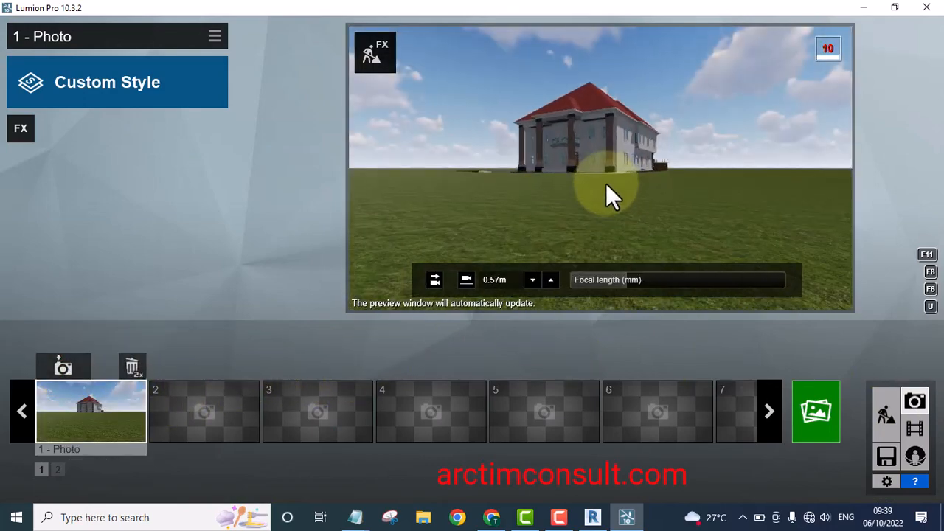
key("w")
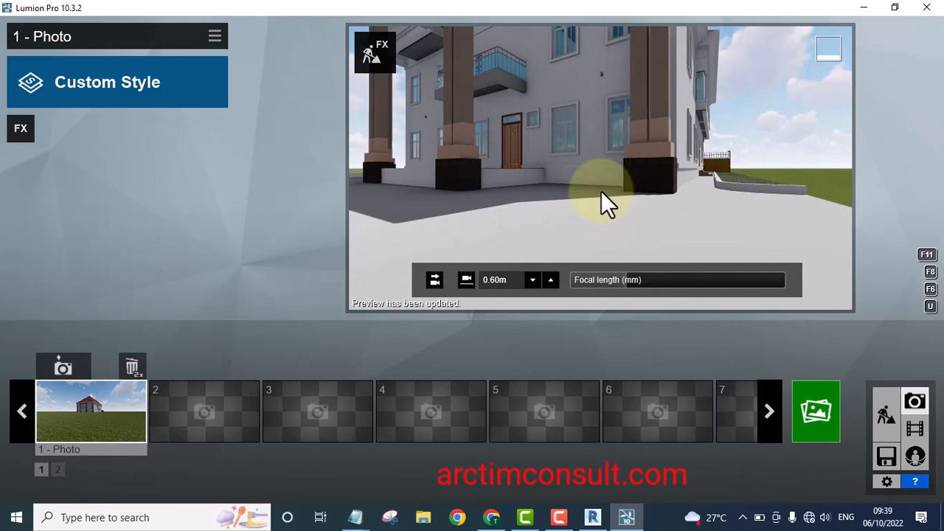
key("q")
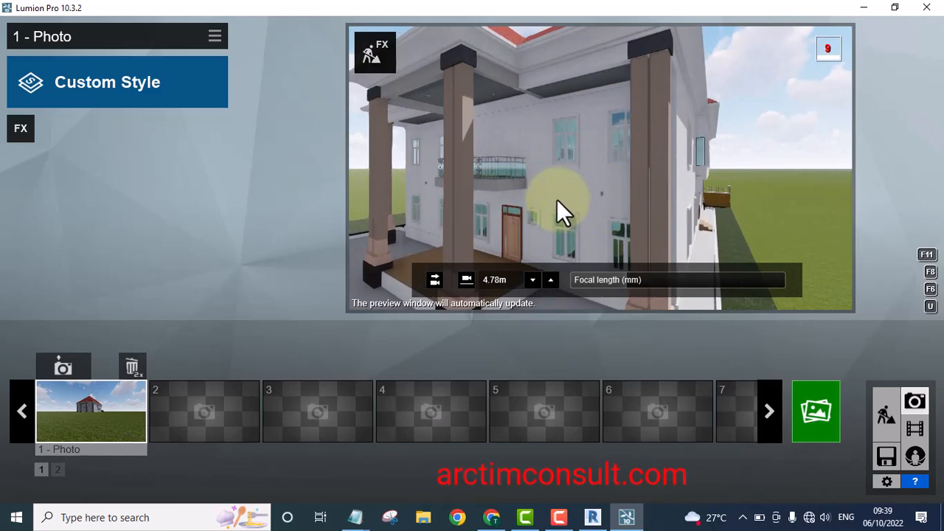
right_click_drag(557, 199, 557, 199)
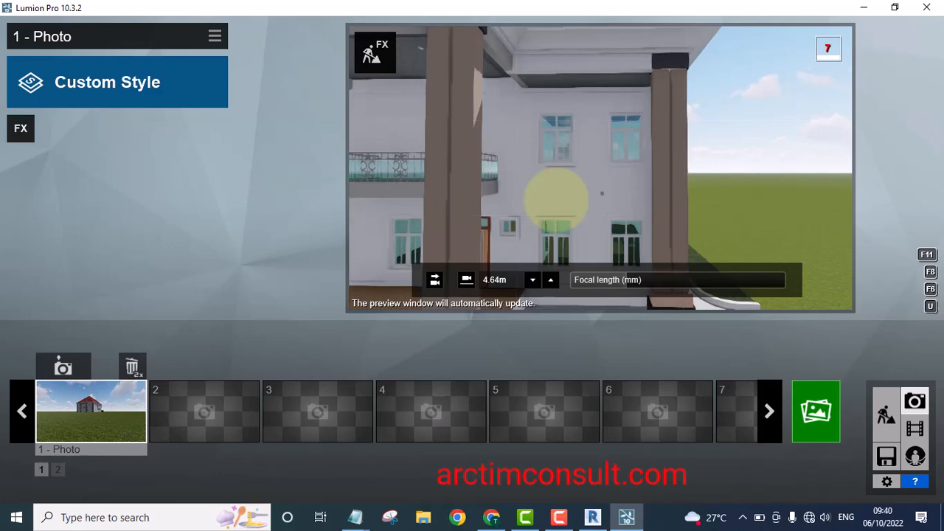
key("a")
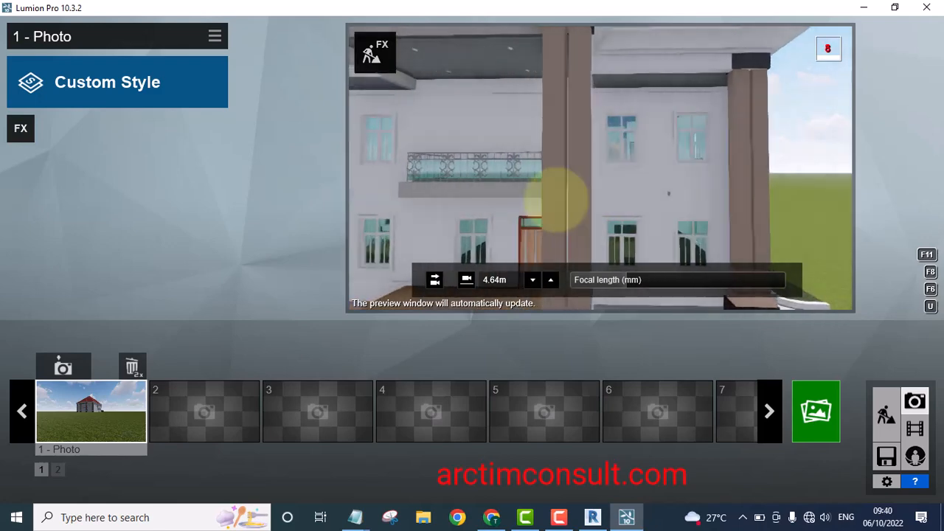
key("a")
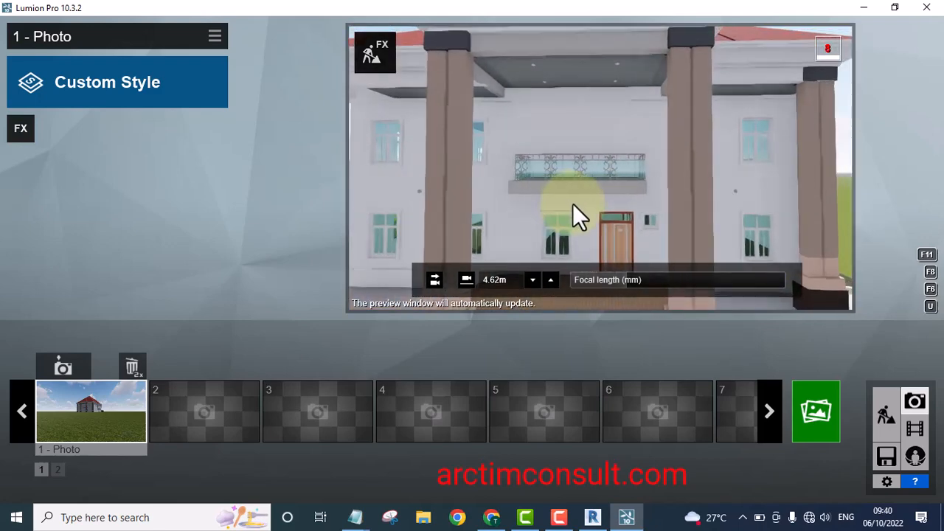
key("s")
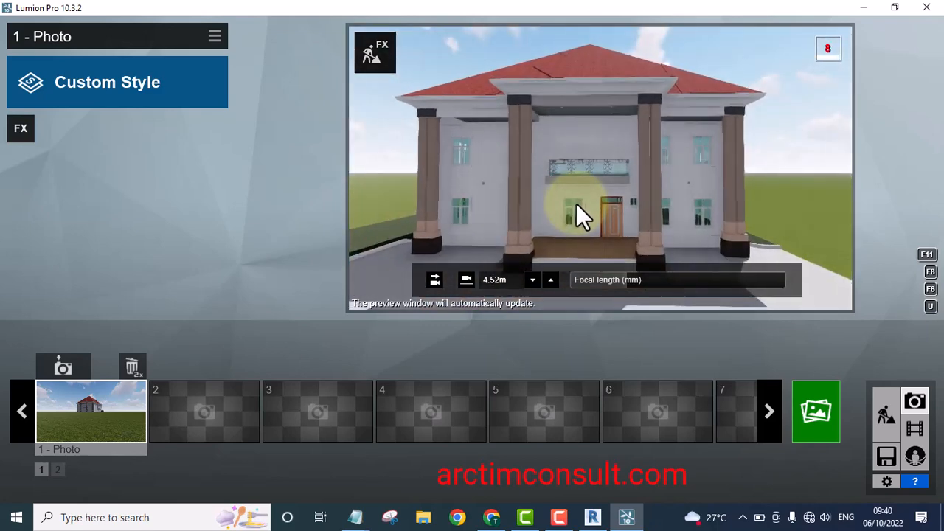
key("w")
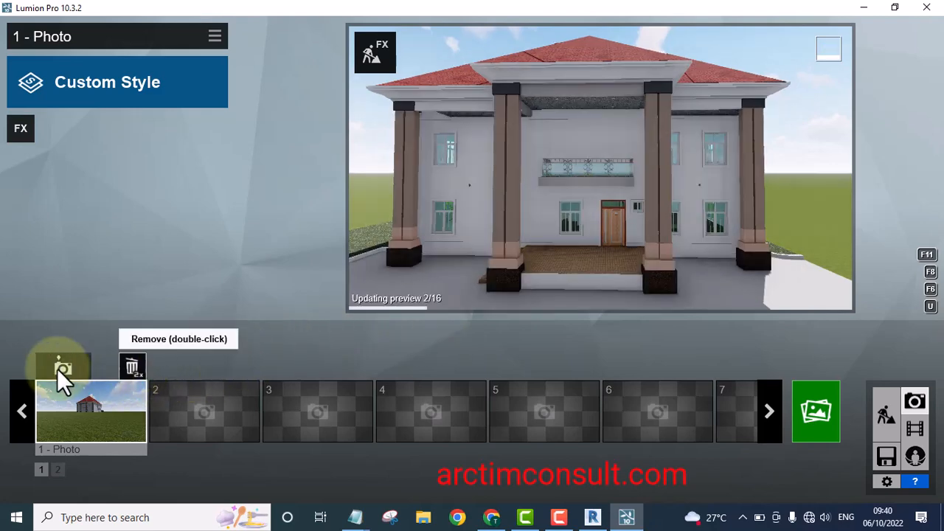
left_click(59, 371)
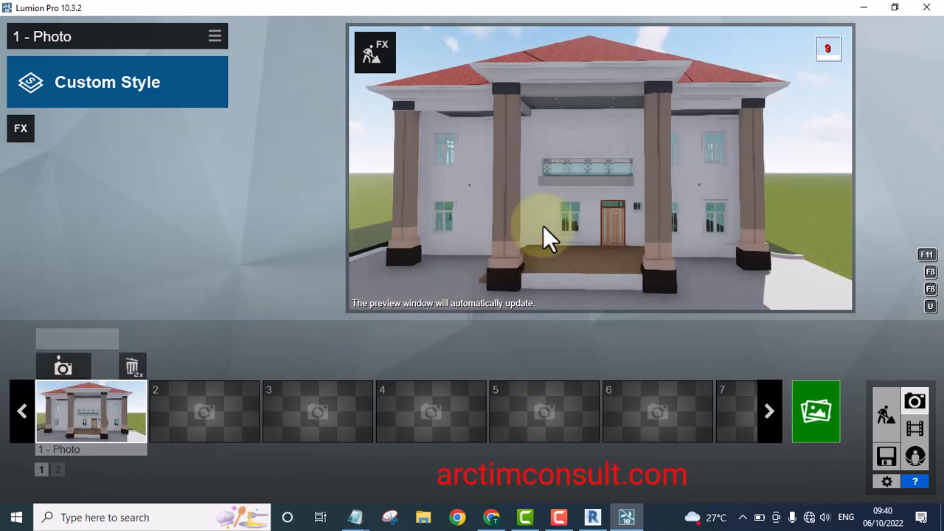
Switch to Build mode, open the Material Editor and select the spot lights' Light material on the porch ceiling
mouse_move(583, 263)
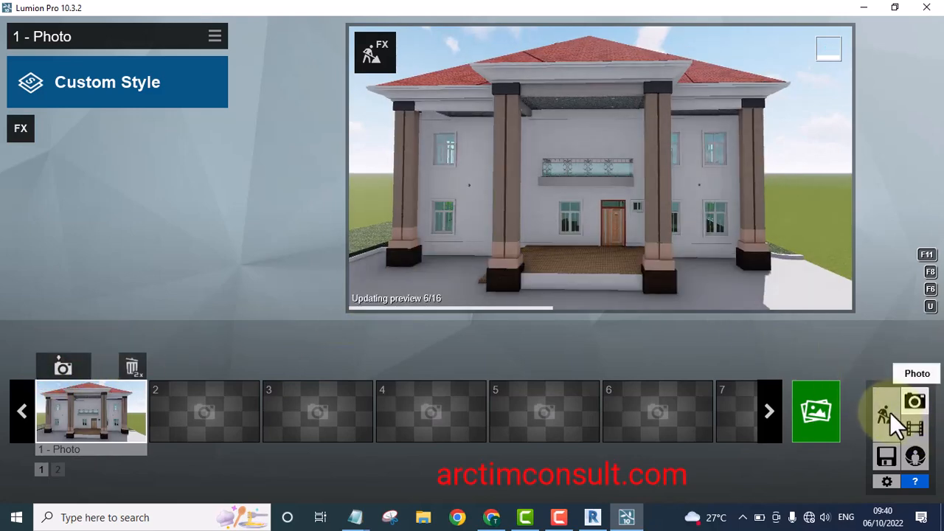
left_click(886, 410)
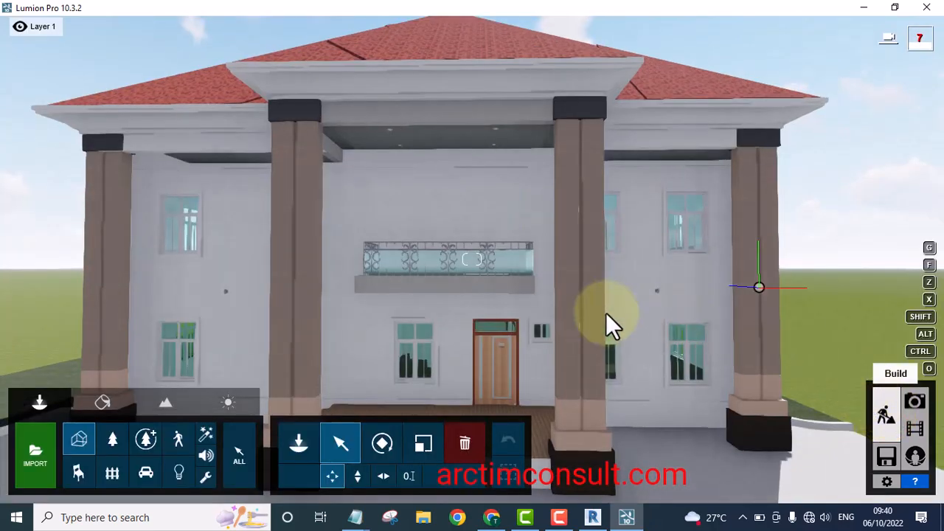
left_click(468, 260)
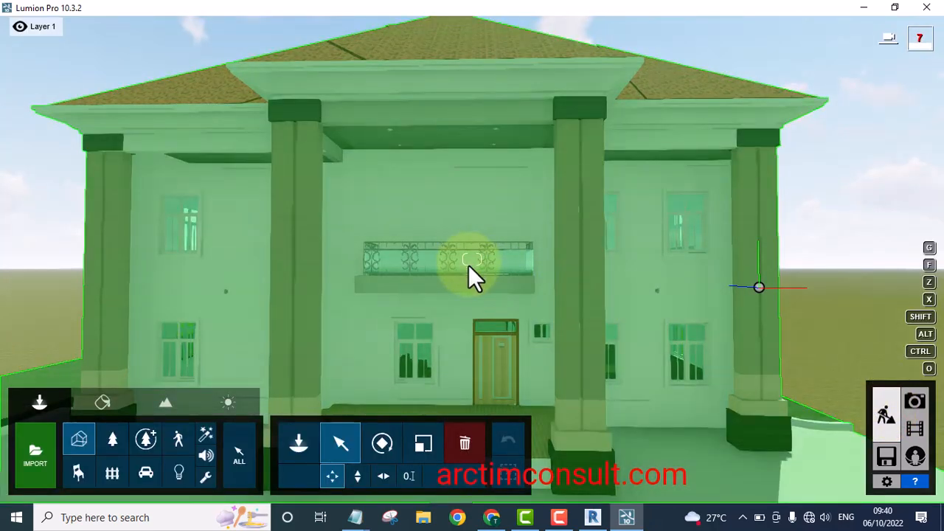
right_click(468, 261)
right_click_drag(470, 262, 480, 353)
left_click(480, 355)
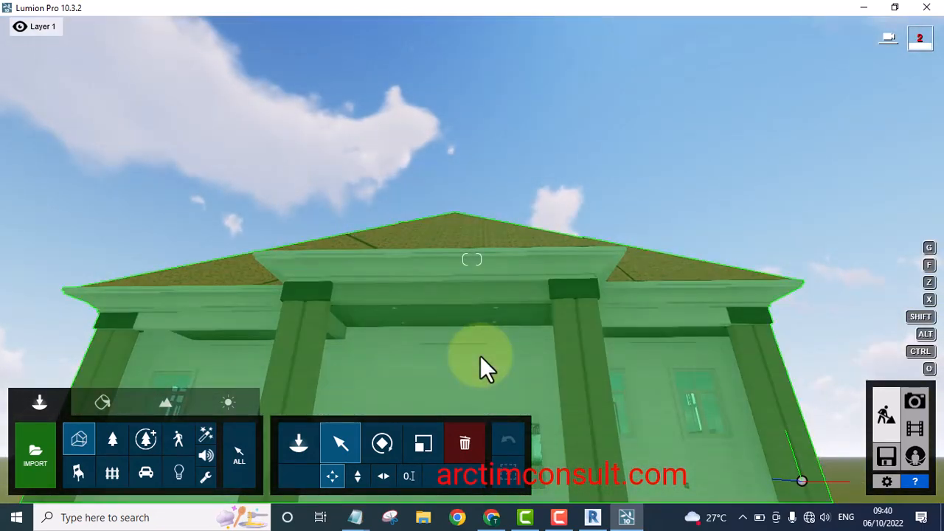
key("e")
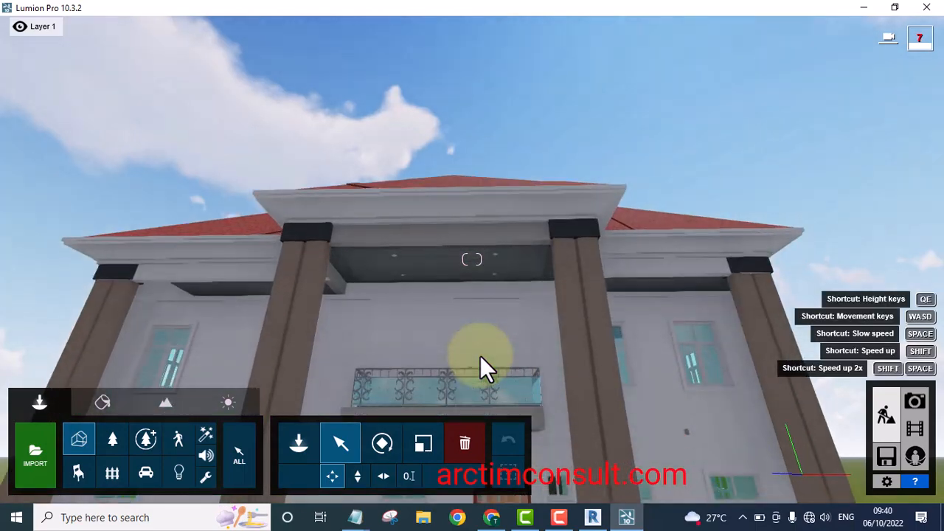
key("e")
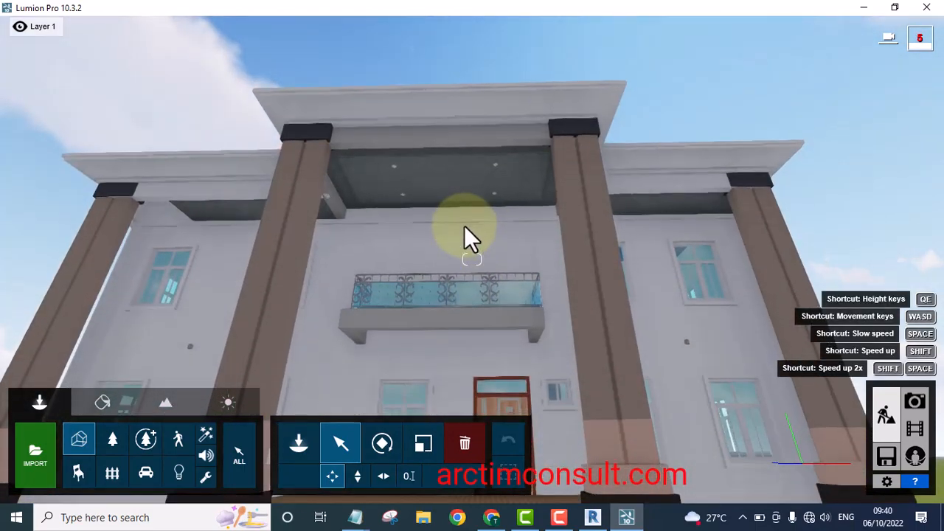
key("e")
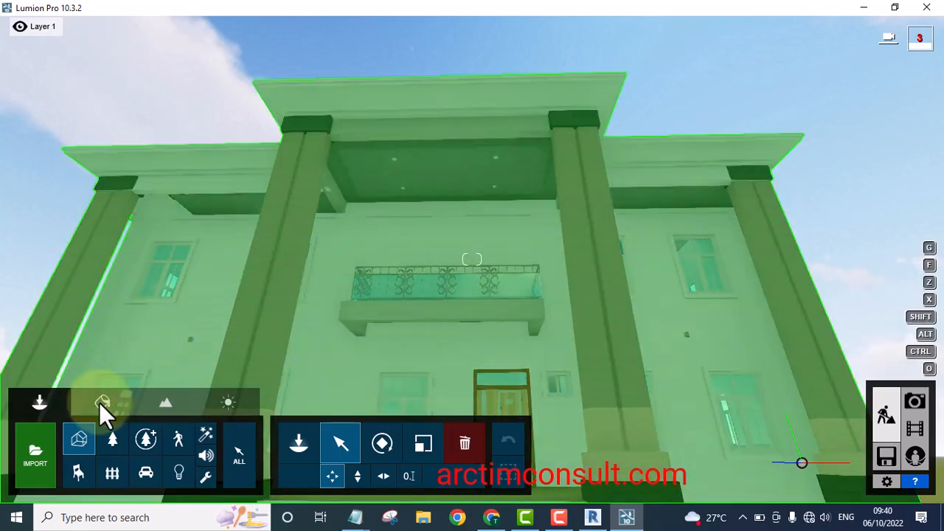
left_click(99, 401)
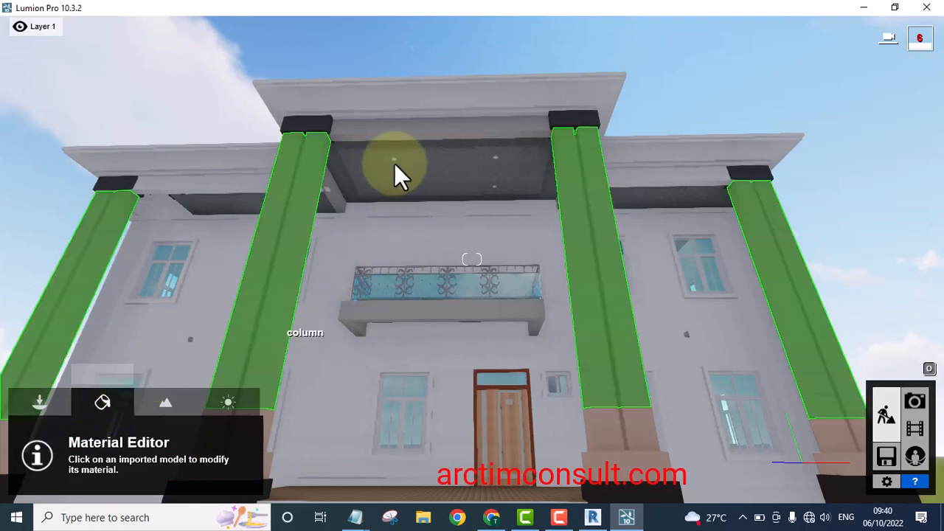
key("w")
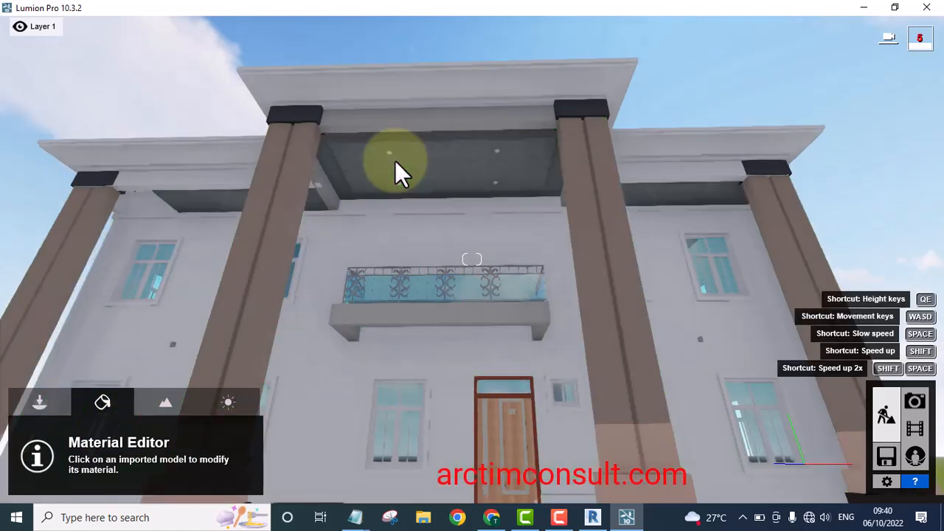
key("w")
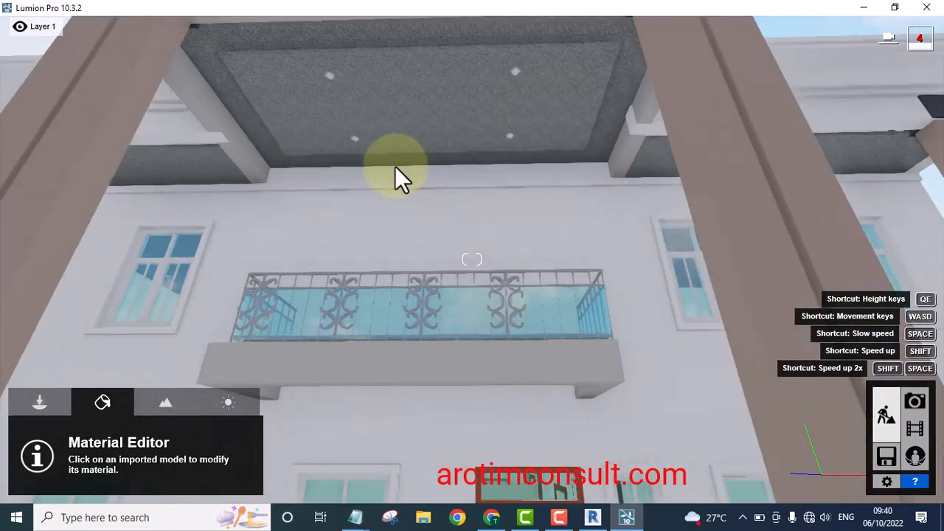
key("w")
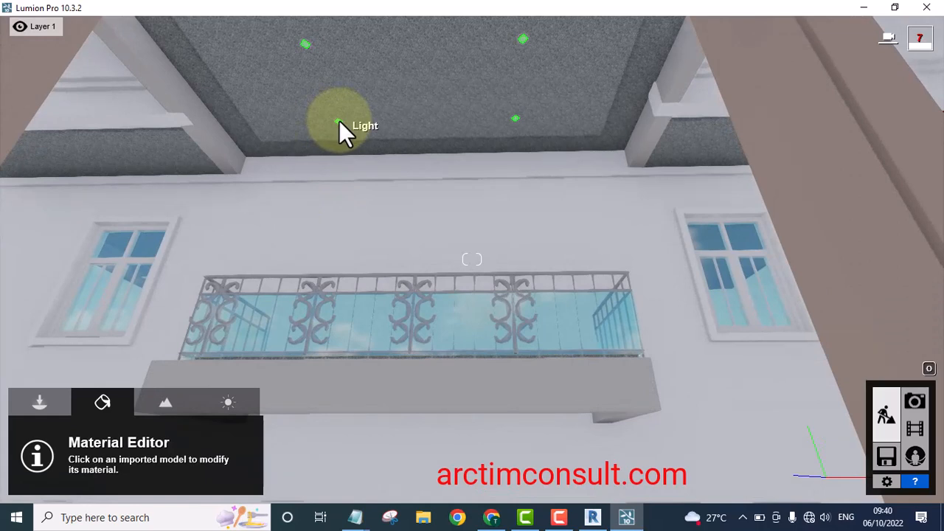
left_click(338, 121)
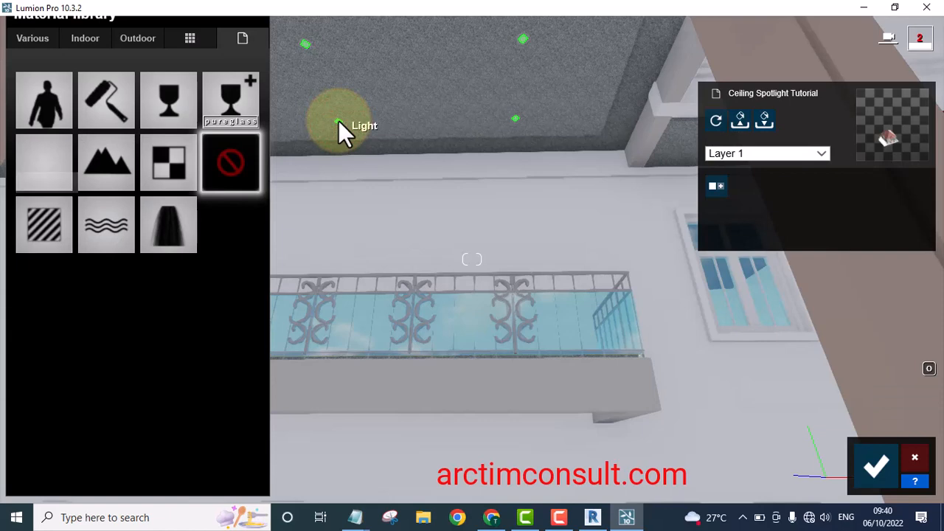
left_click(340, 122)
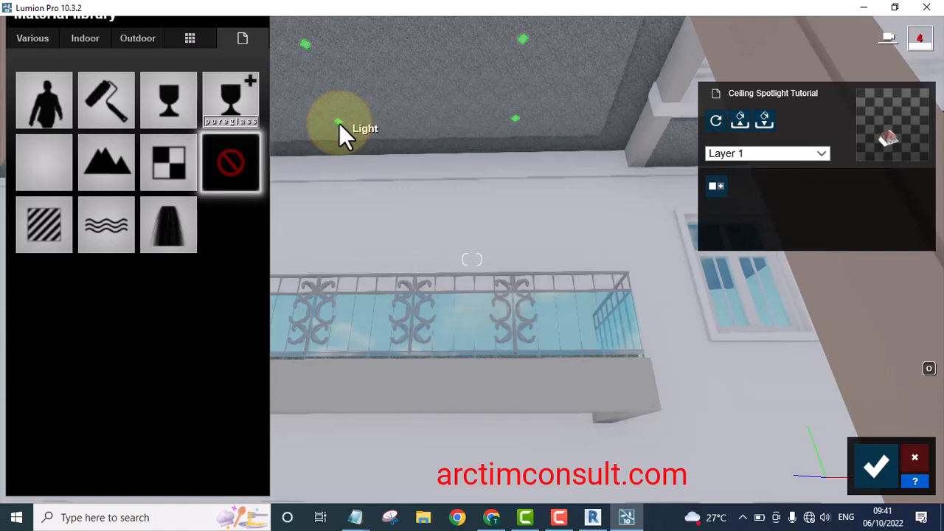
Apply a Standard material to the Light material and set its Emissive value to 130
left_click(45, 222)
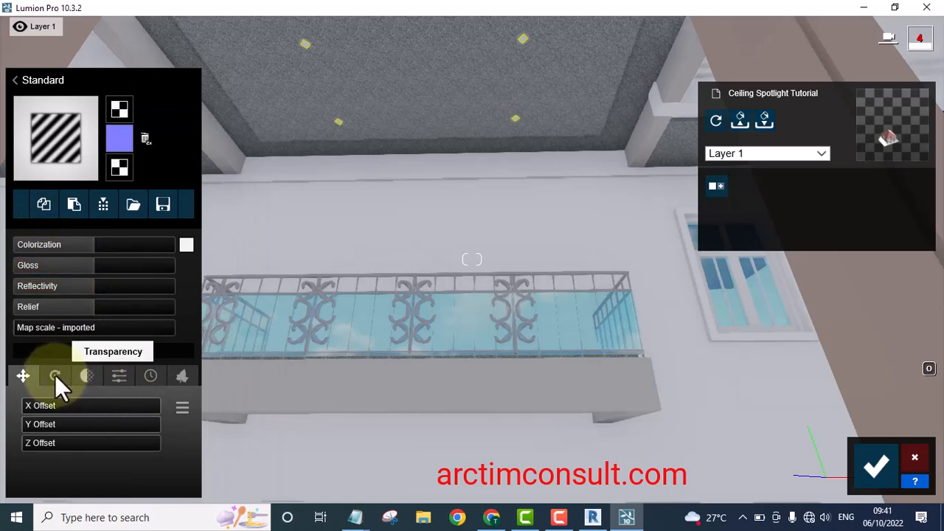
left_click(116, 375)
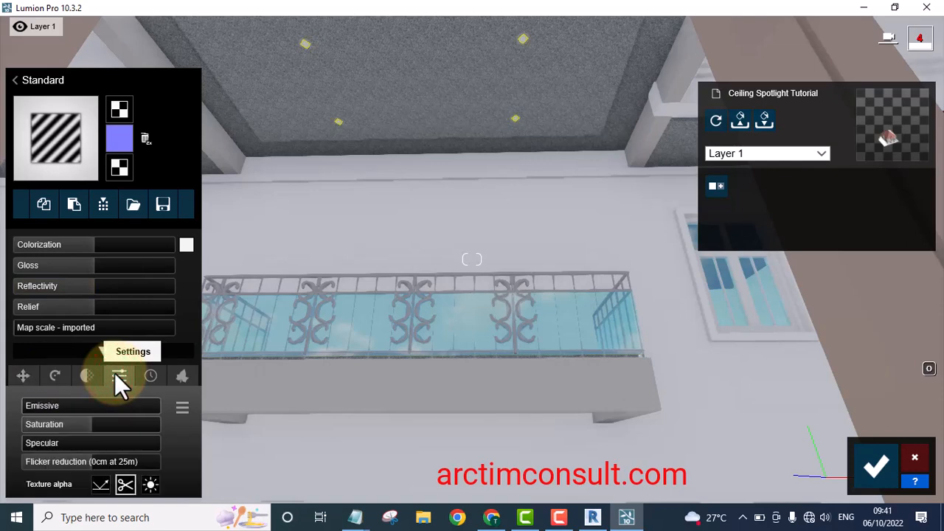
left_click(24, 403)
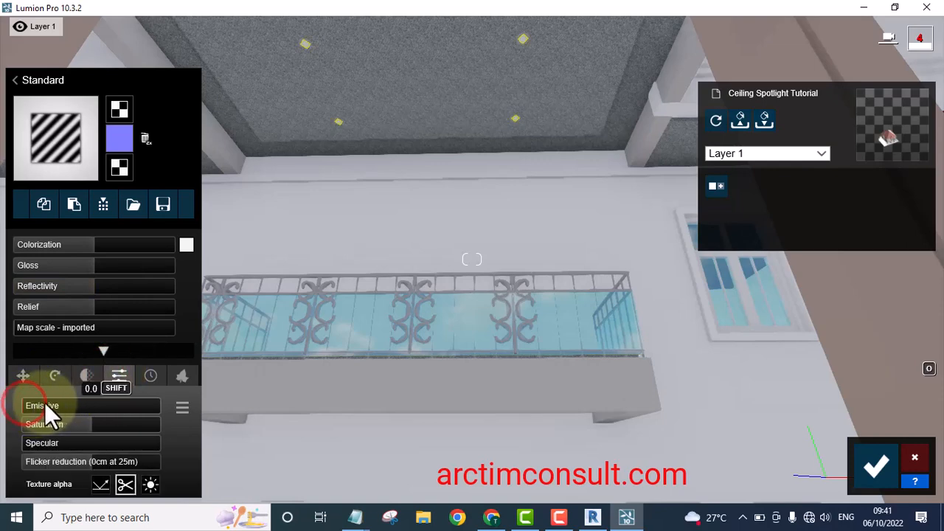
left_click_drag(66, 402, 114, 405)
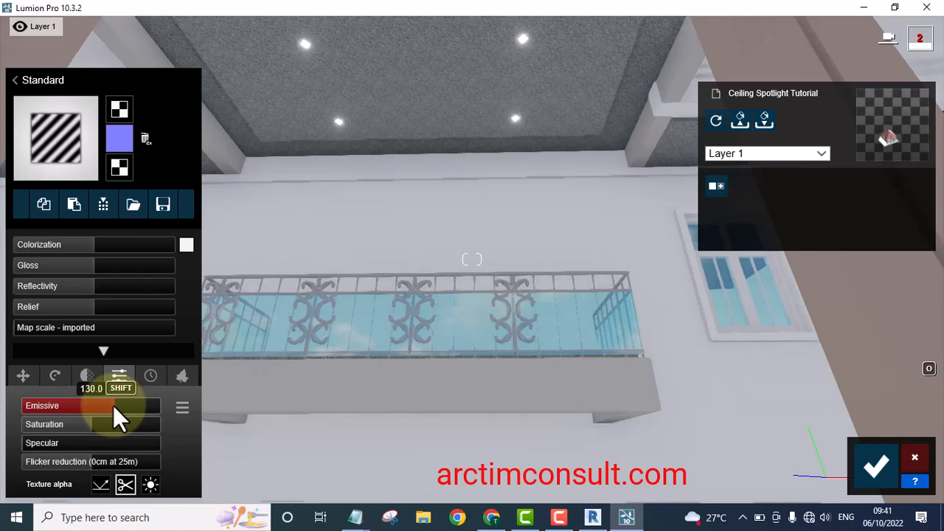
left_click_drag(112, 405, 231, 347, "shift")
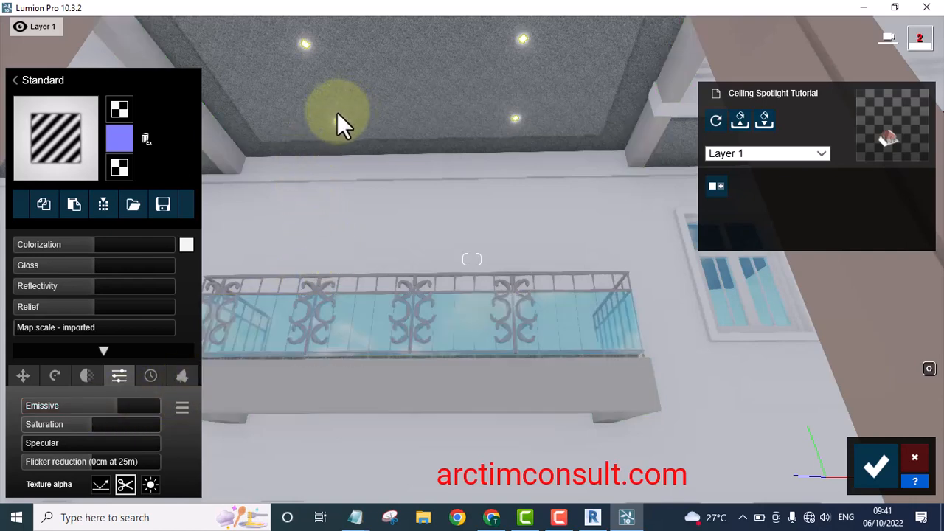
Select the spot light housing's material, apply a Standard material and set its Colorization to 0.5
key("w")
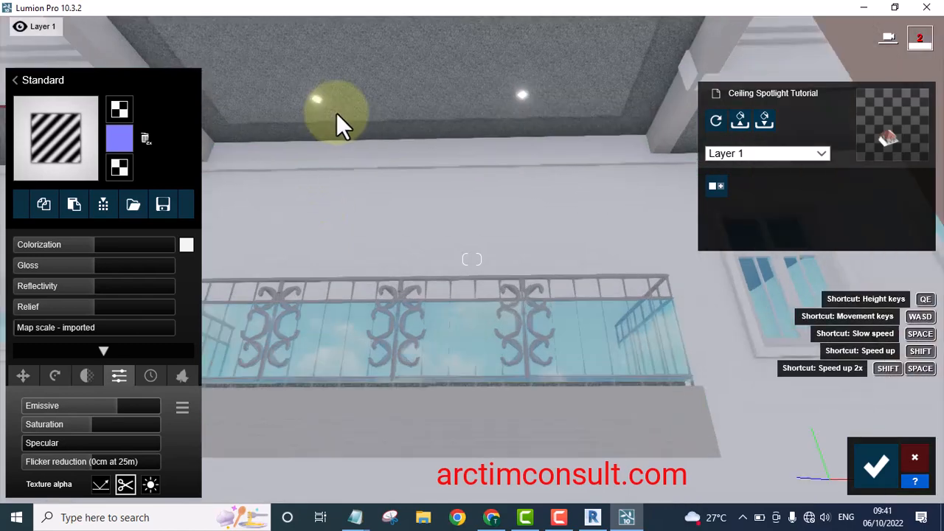
key("w")
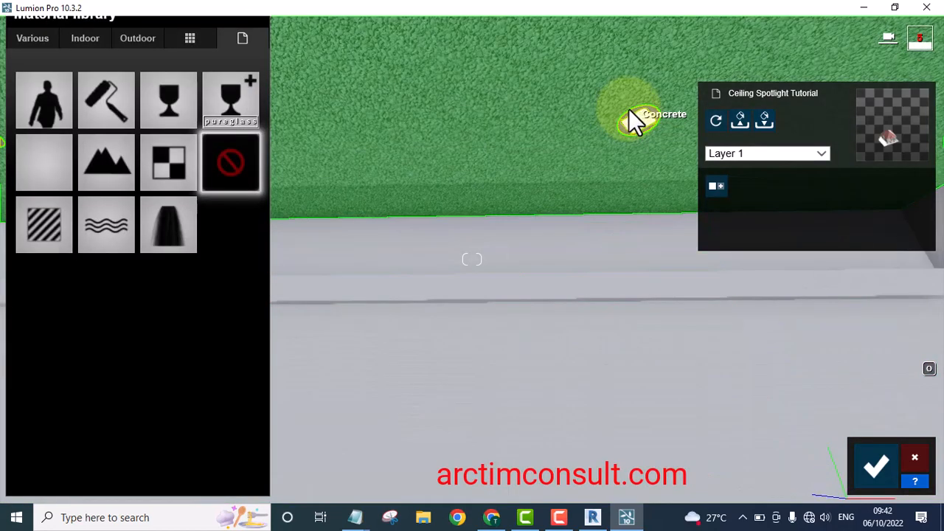
left_click(631, 110)
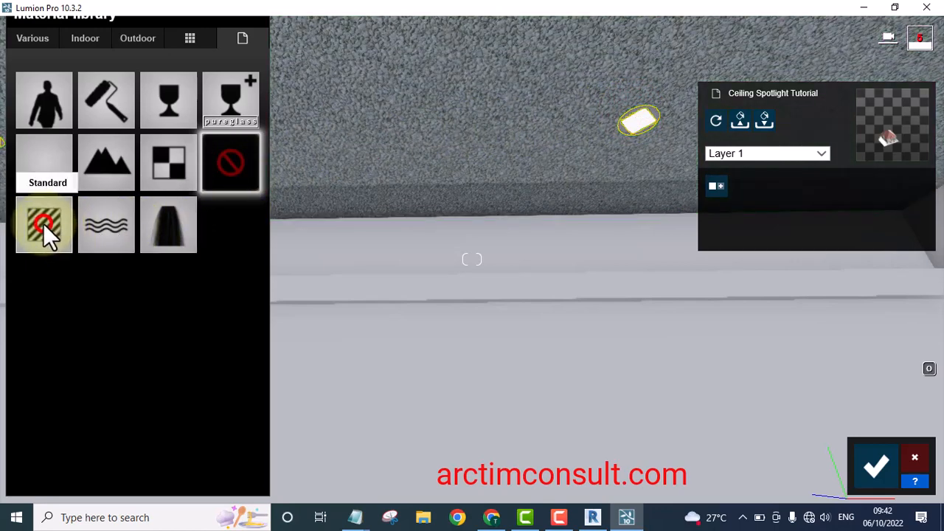
left_click(42, 223)
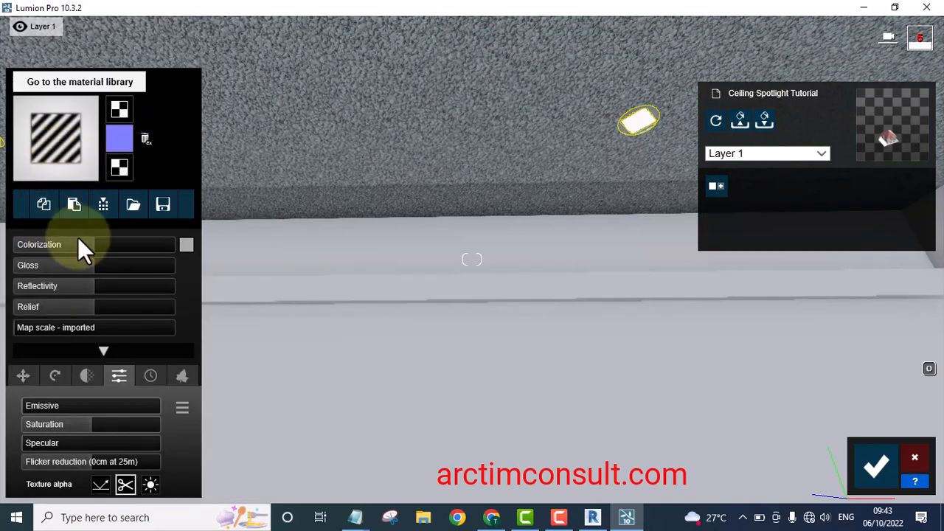
left_click_drag(92, 245, 137, 245)
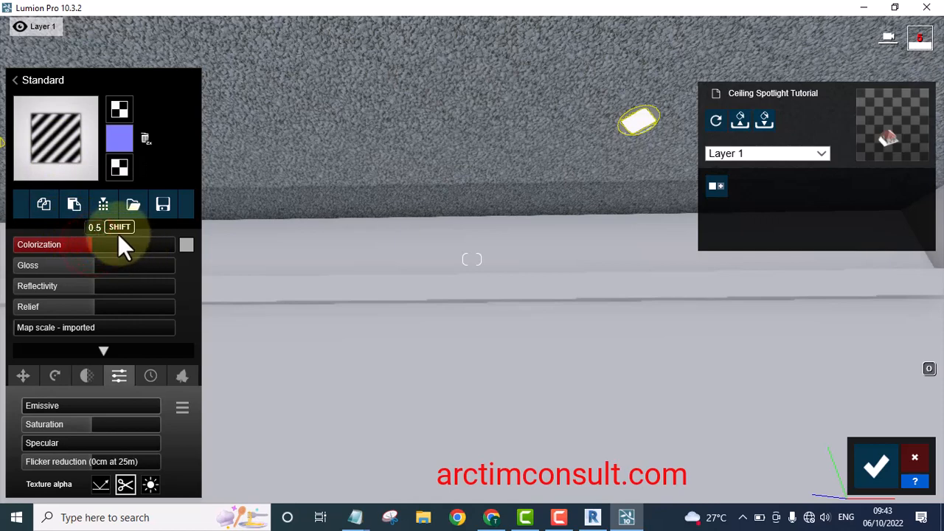
Replace the housing material with Aluminium from the Indoor Metal material library
left_click(62, 136)
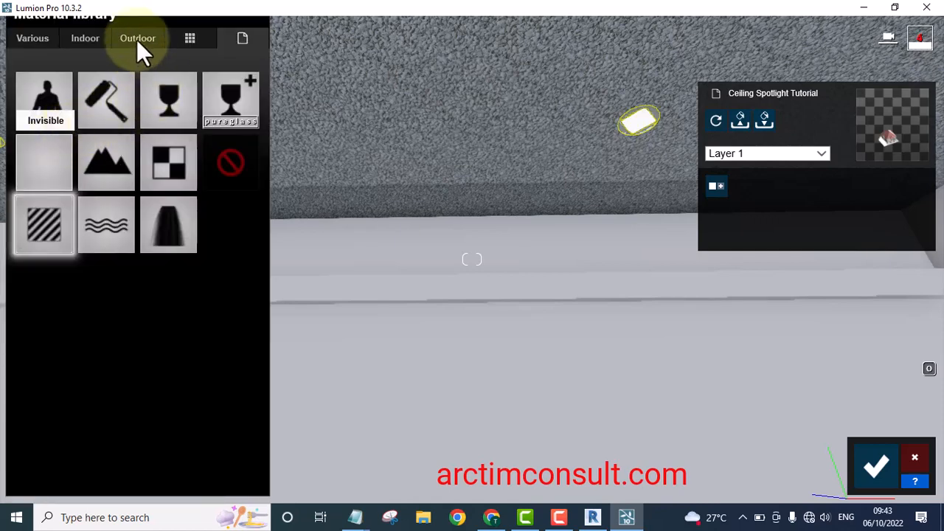
left_click(84, 39)
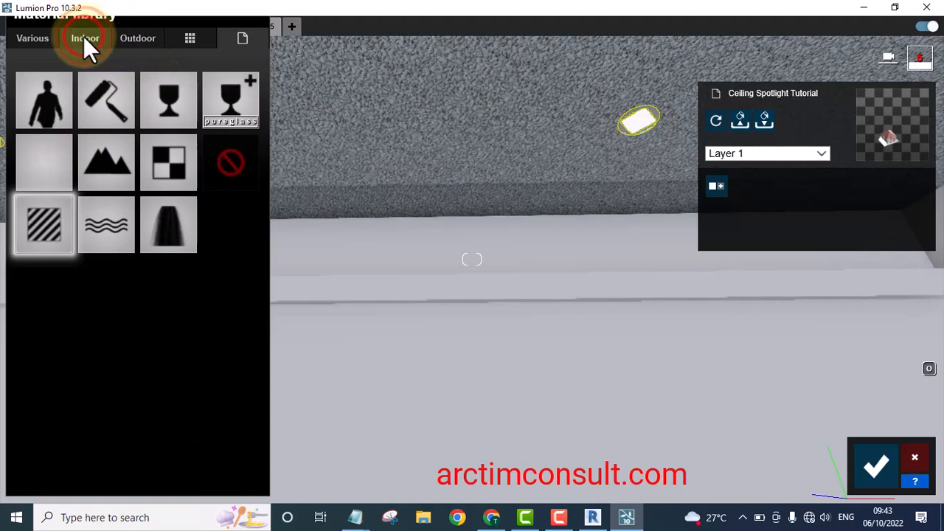
left_click(183, 77)
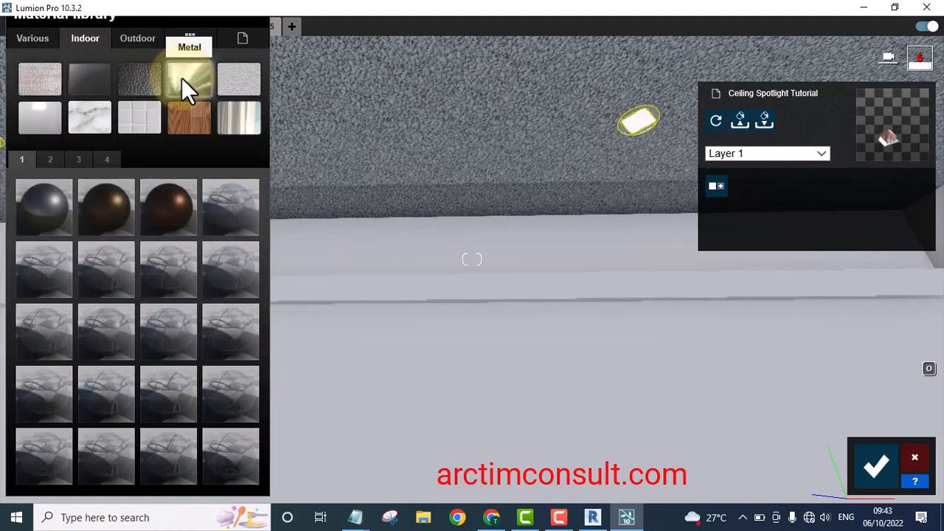
left_click(63, 199)
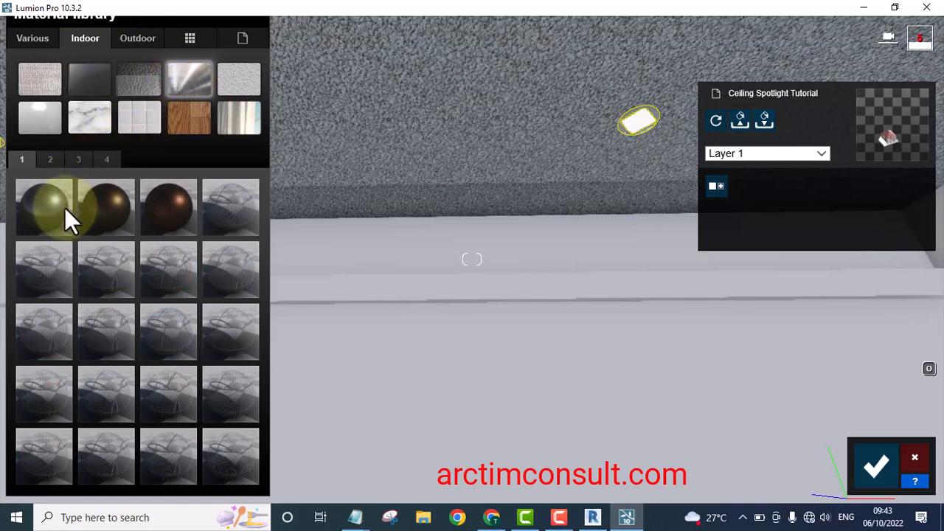
left_click(54, 203)
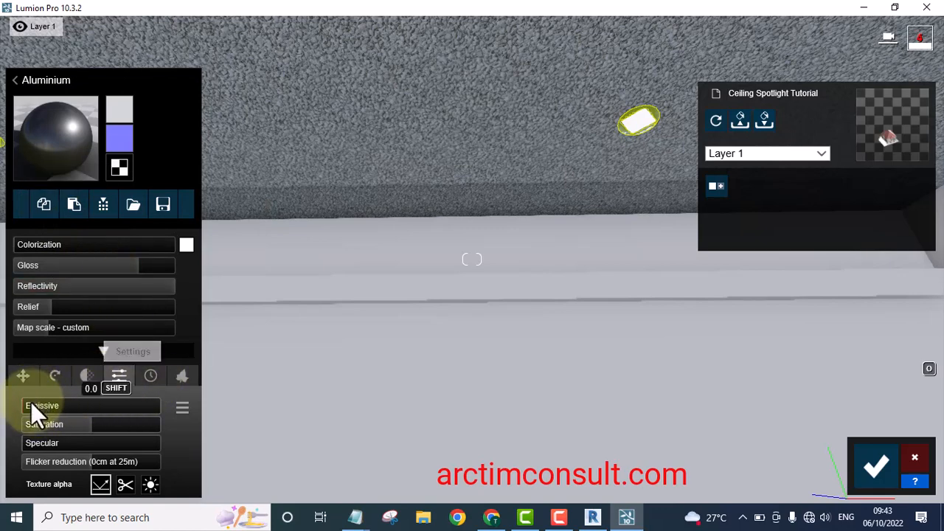
Give the Aluminium Weathering 0.1 with the Gold type and Edges 0.2, then confirm the material changes
left_click(151, 376)
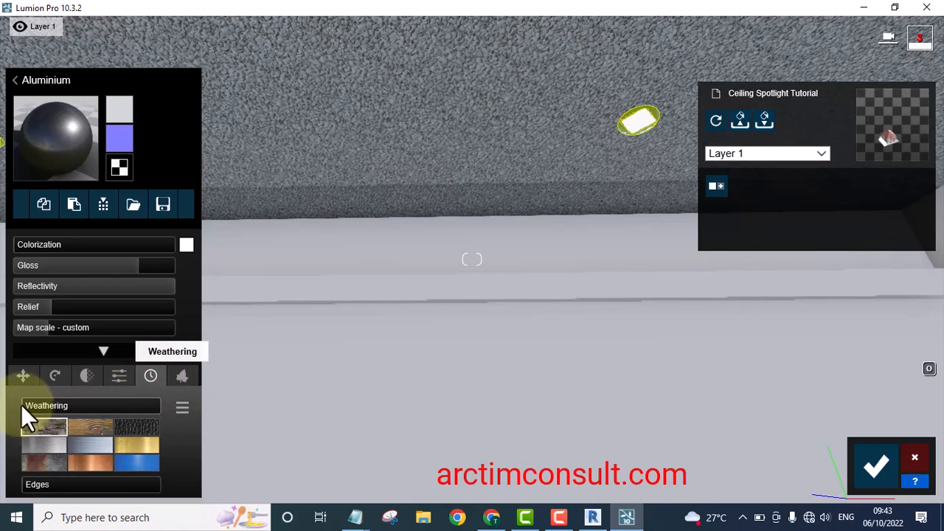
left_click_drag(22, 405, 43, 404)
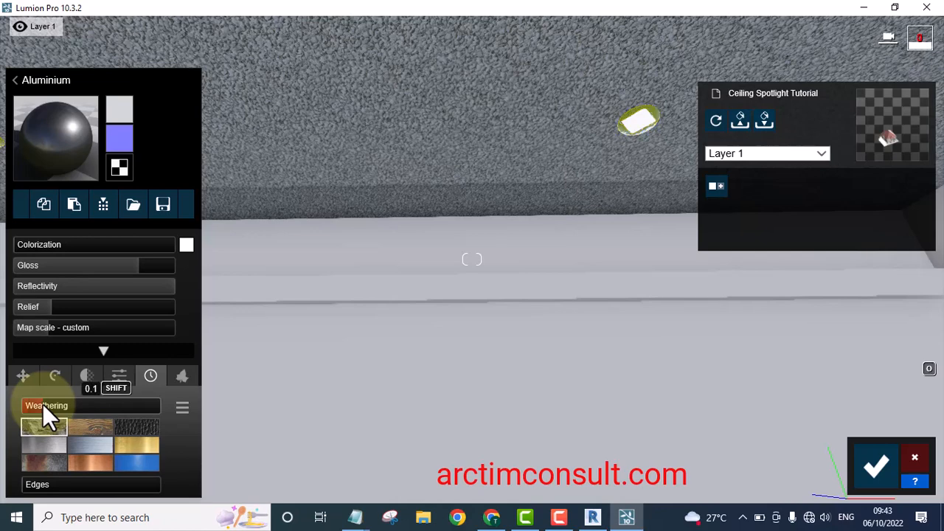
left_click(47, 405)
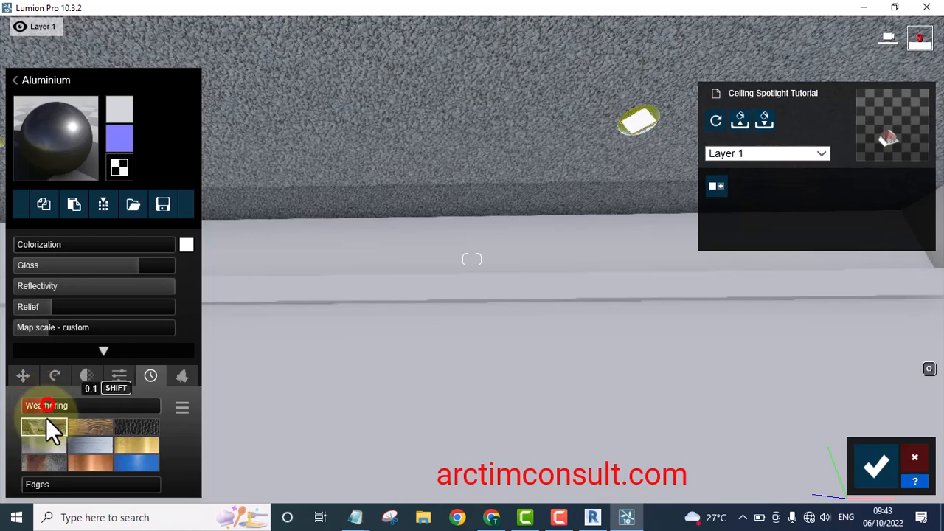
left_click(33, 484)
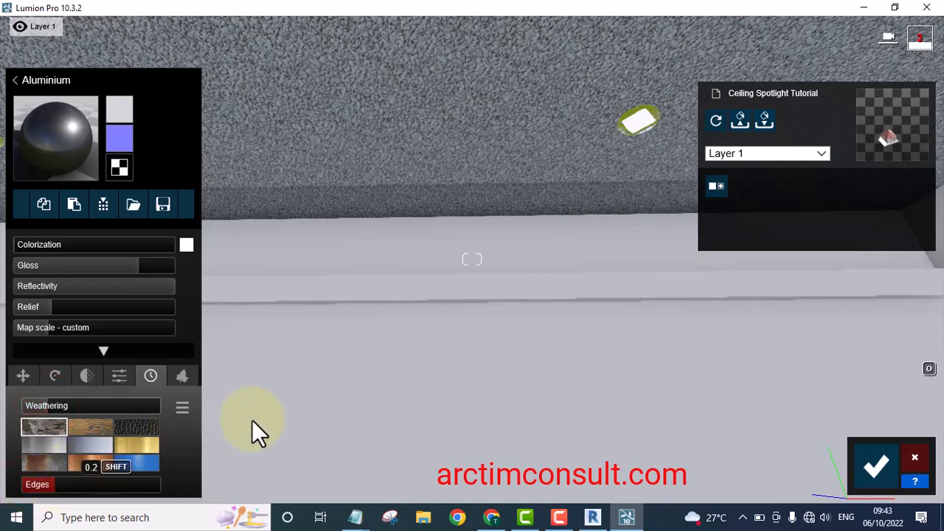
left_click(141, 443)
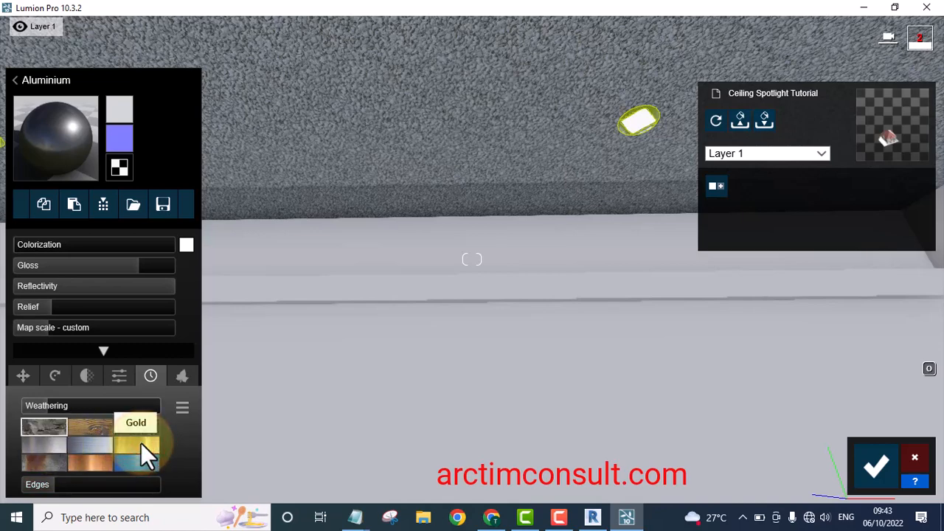
left_click(141, 443)
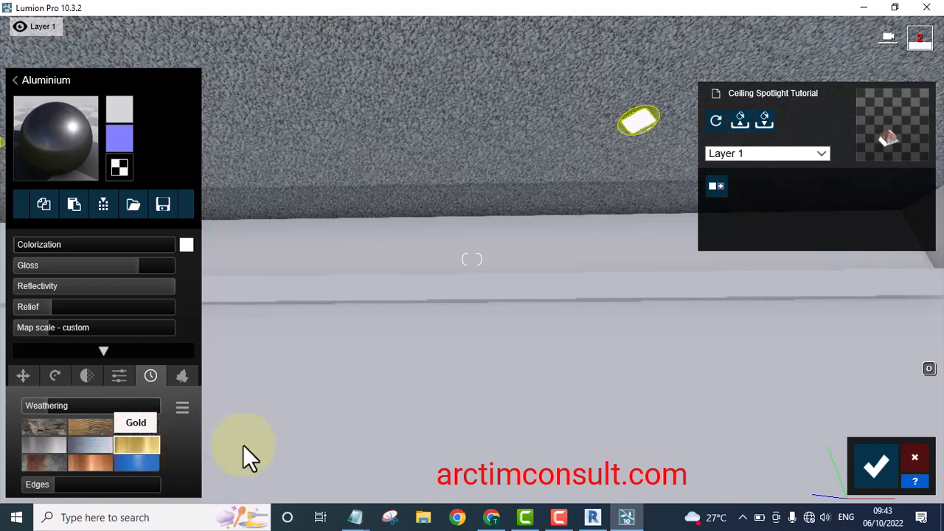
left_click(875, 472)
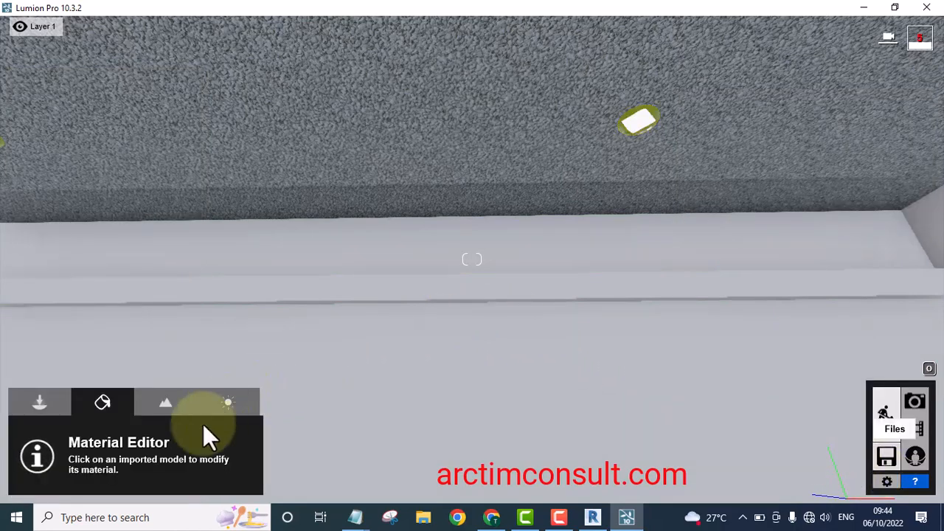
Raise the Emissive value of the ceiling light's Light material and confirm the material change
scroll(627, 129, "down", 4)
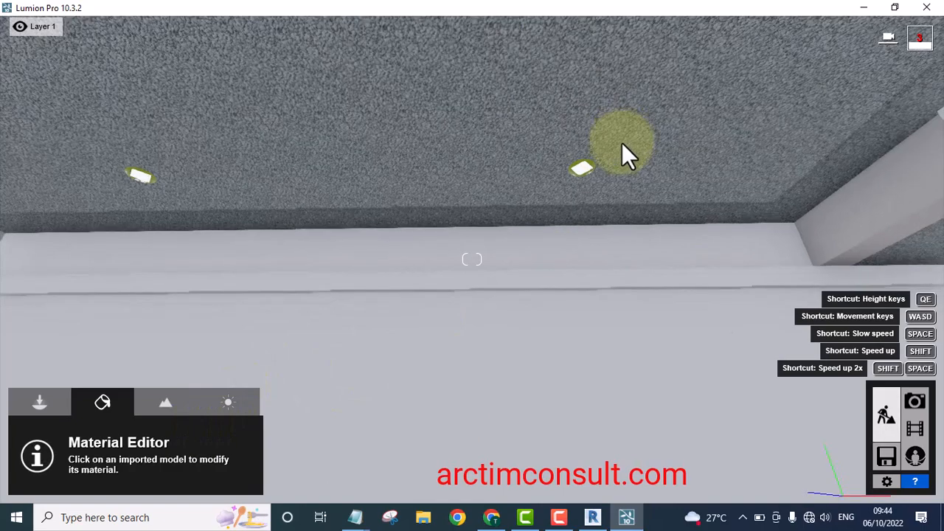
scroll(622, 147, "down", 5)
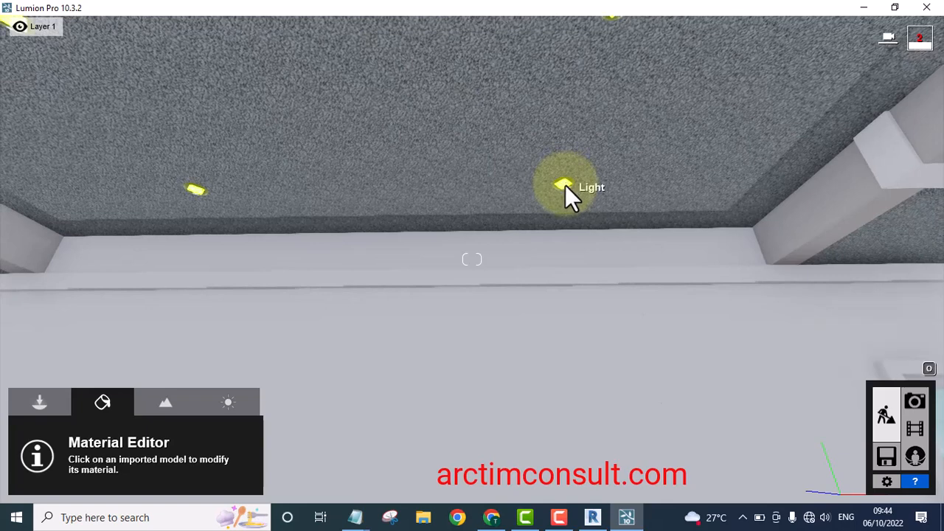
left_click(565, 185)
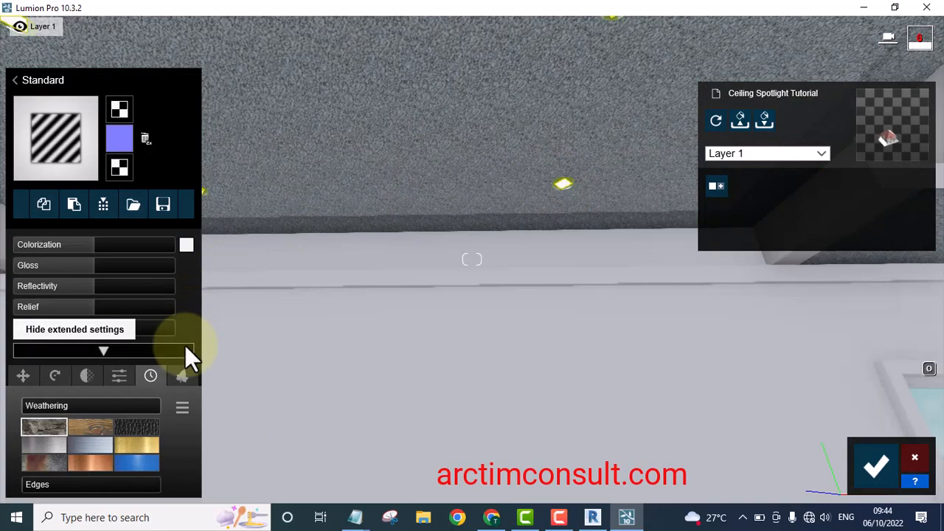
left_click(120, 377)
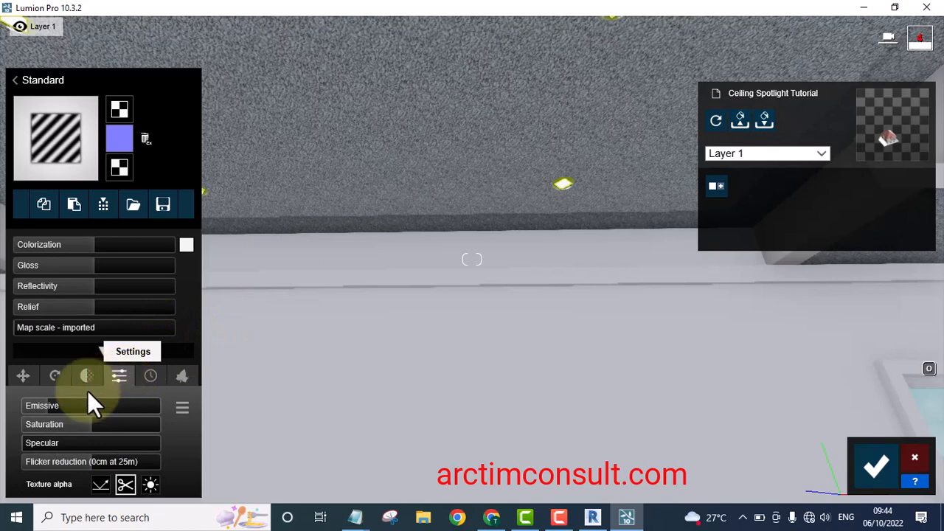
left_click_drag(48, 404, 124, 404)
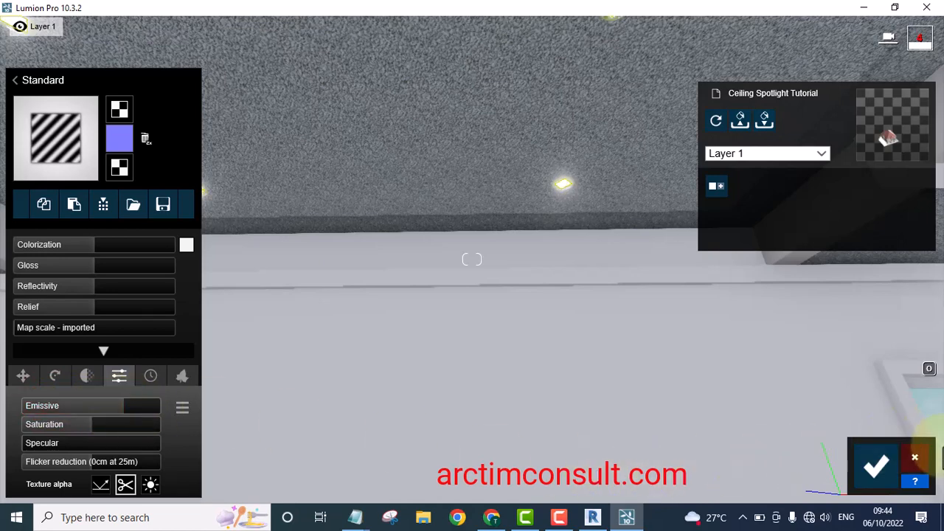
left_click(870, 465)
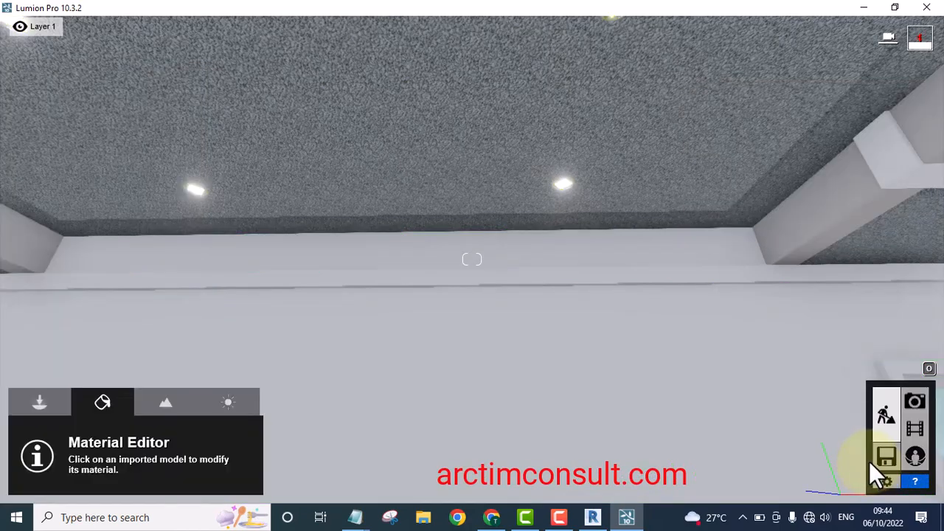
Place Lamp spot lights from the Lights library beneath two of the porch ceiling fixtures
key("s")
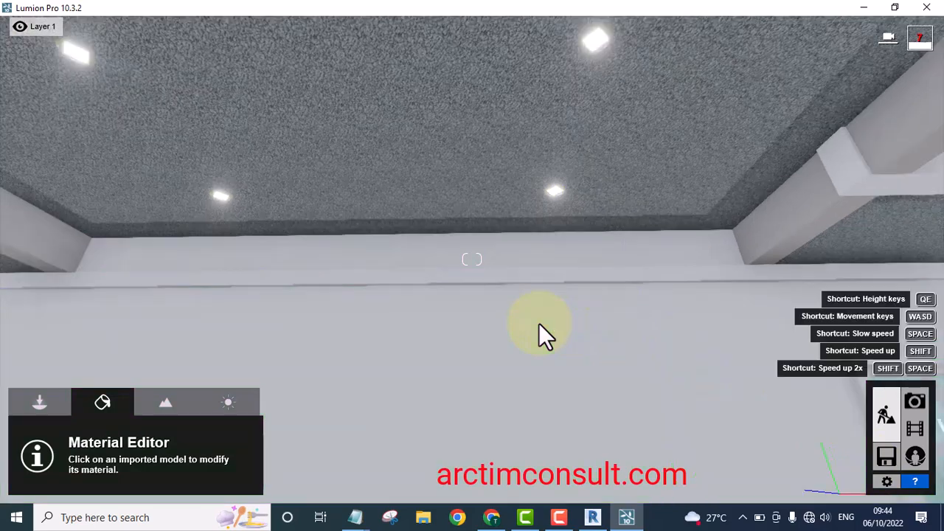
key("s")
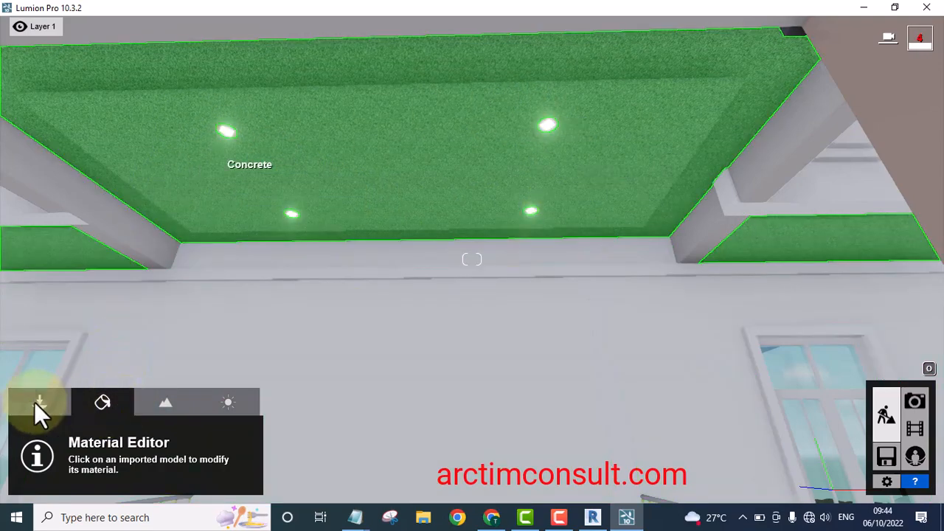
left_click(35, 399)
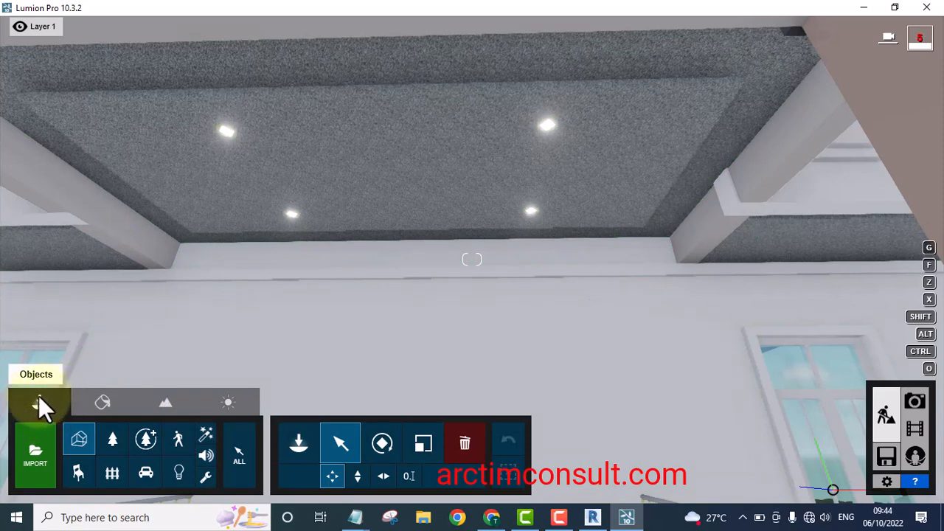
left_click(180, 470)
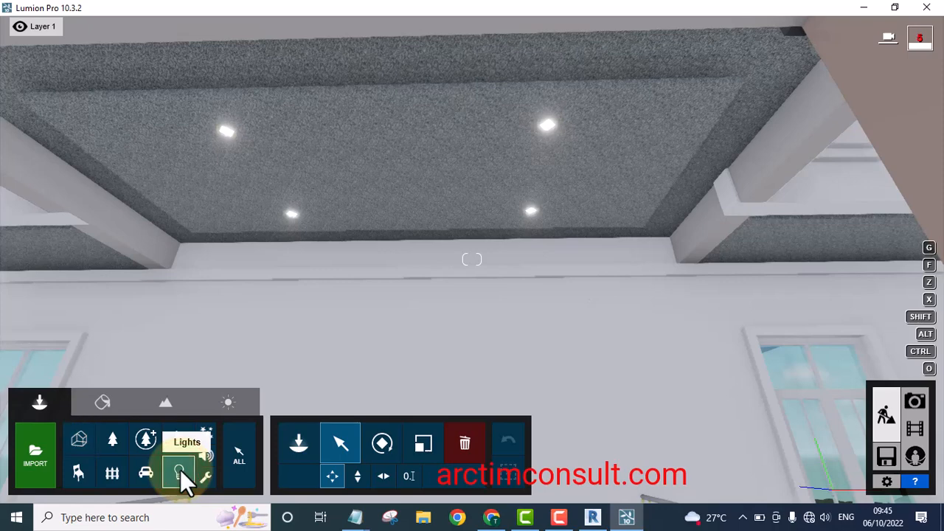
left_click(291, 438)
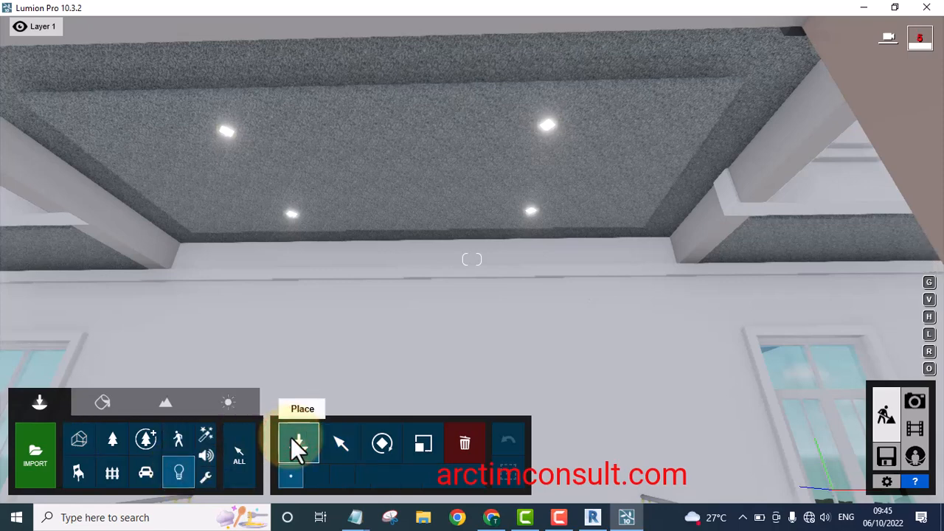
left_click(291, 438)
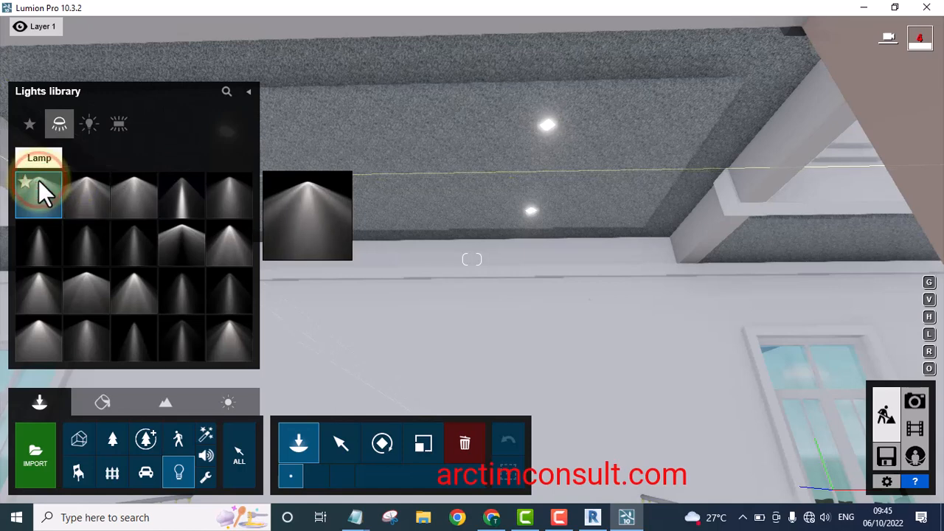
left_click(531, 213)
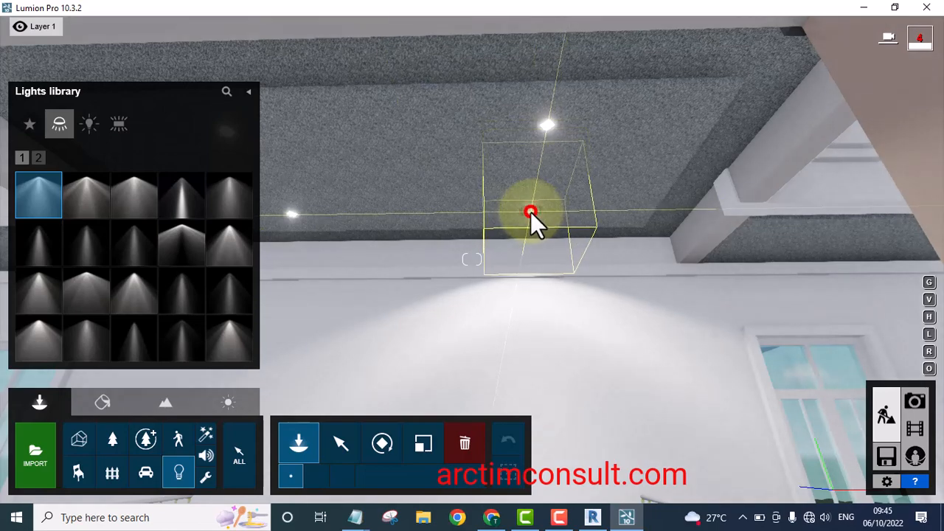
left_click(531, 213)
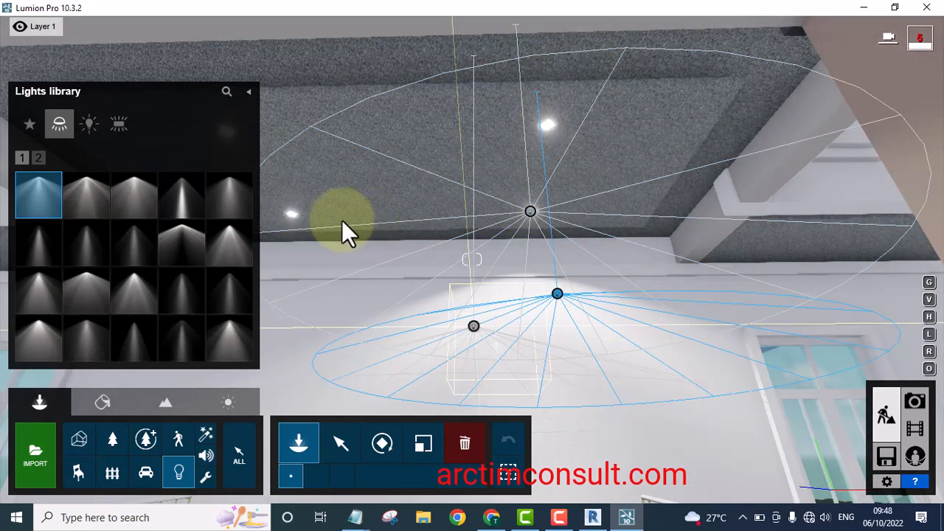
left_click(291, 216)
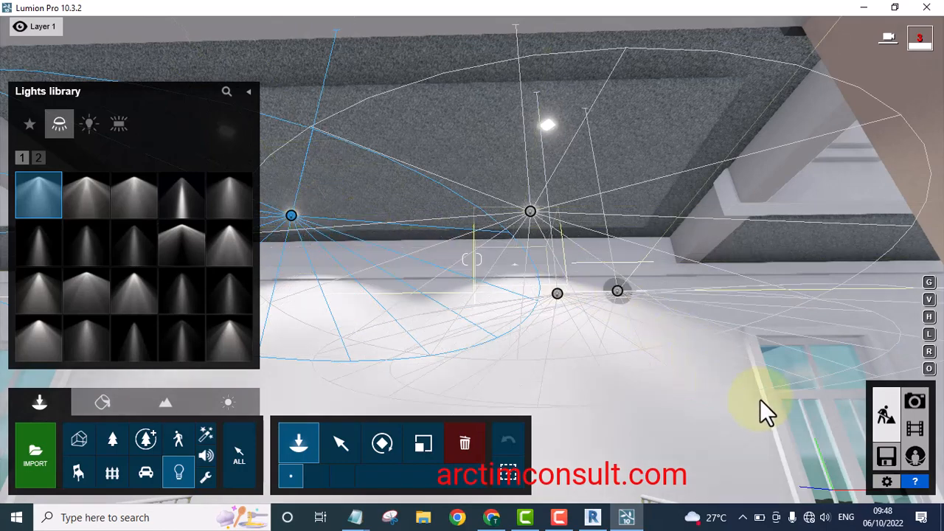
Place another Lamp spot light under a third ceiling fixture
left_click(336, 441)
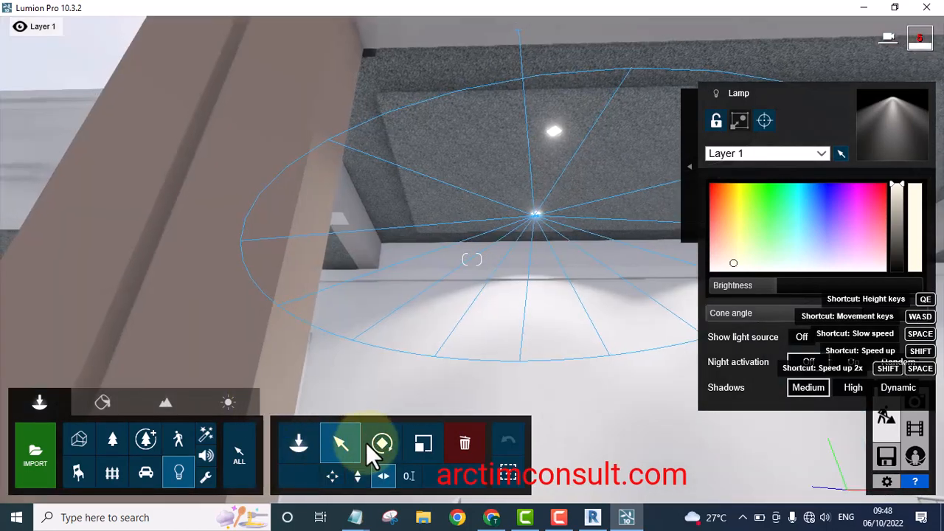
left_click(299, 444)
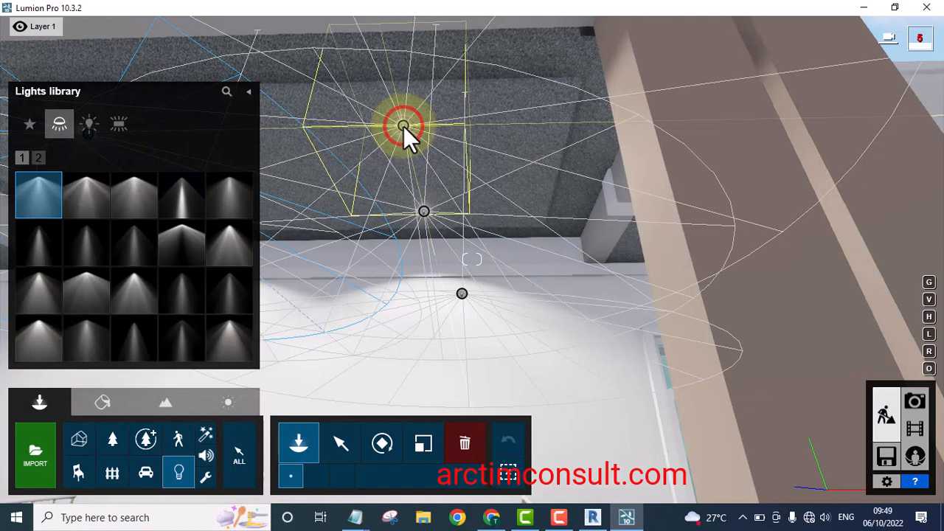
left_click(403, 126)
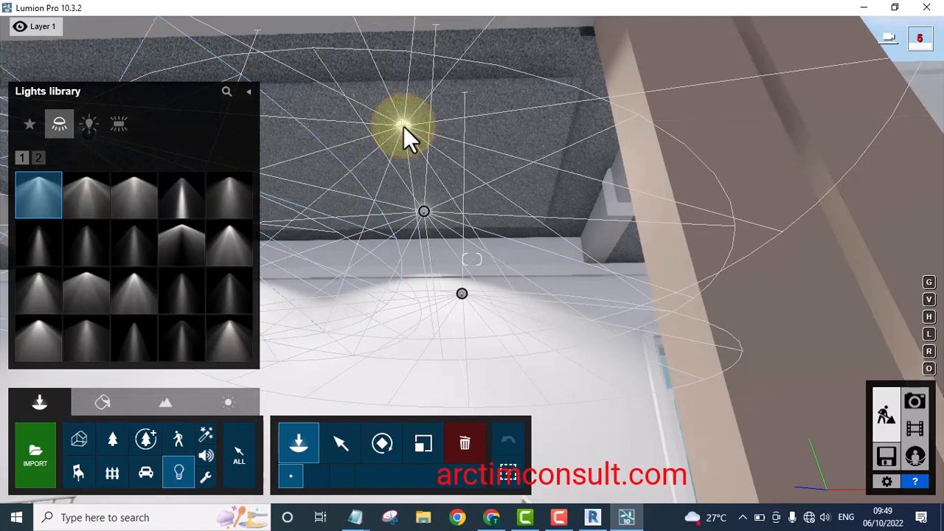
Delete the extra spot light sitting below the ceiling
left_click(342, 445)
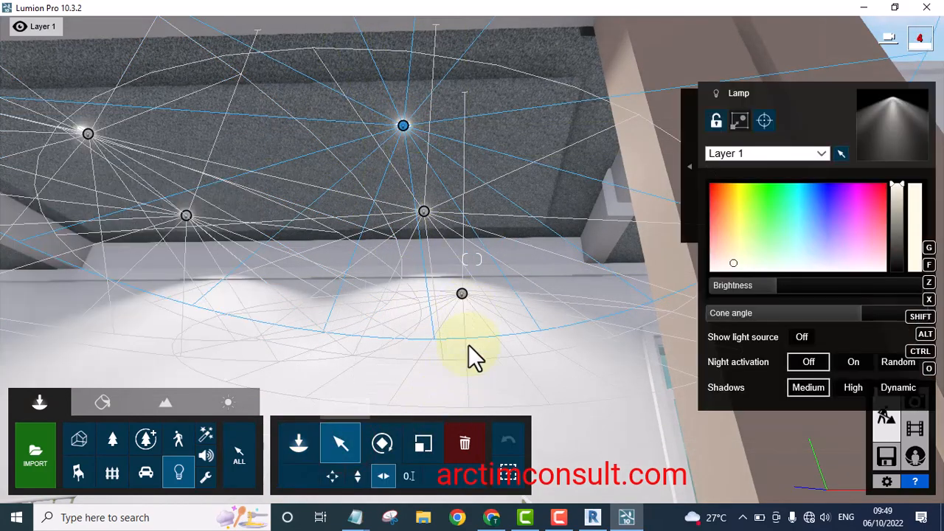
left_click(469, 444)
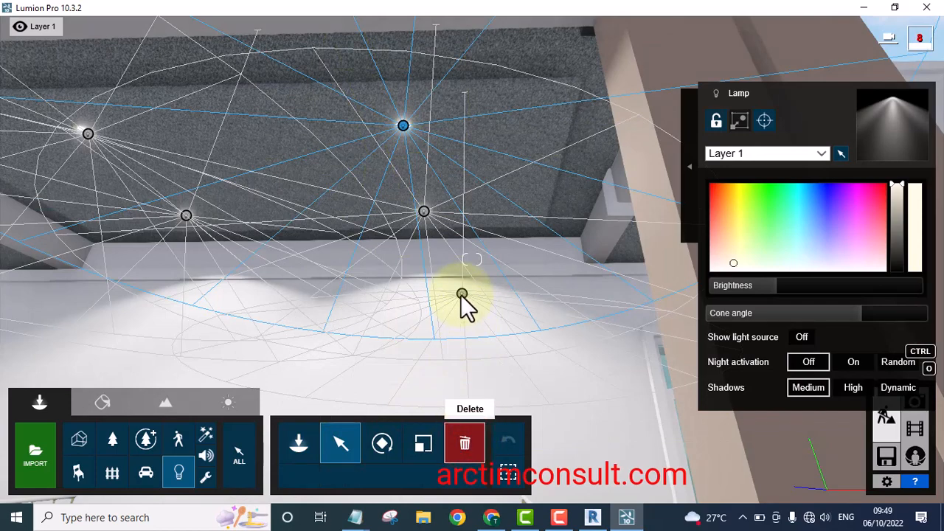
left_click(461, 295)
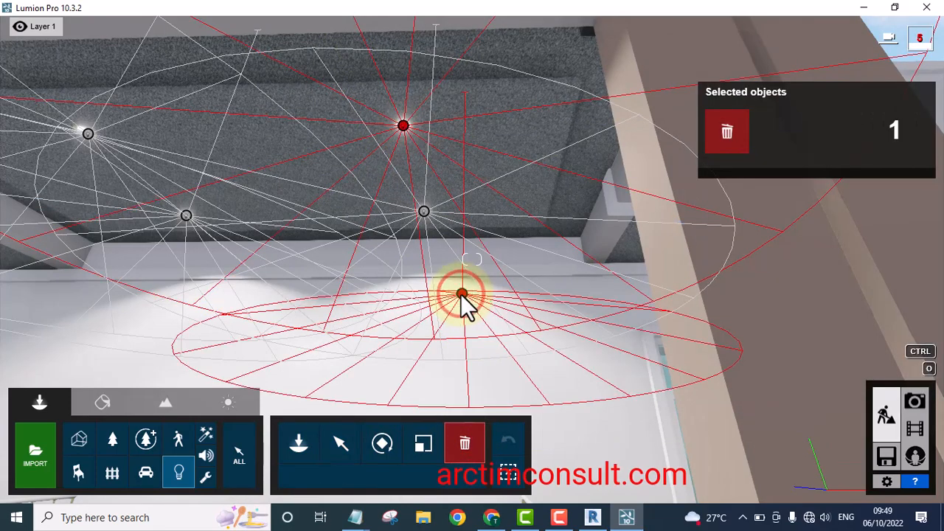
left_click(460, 294)
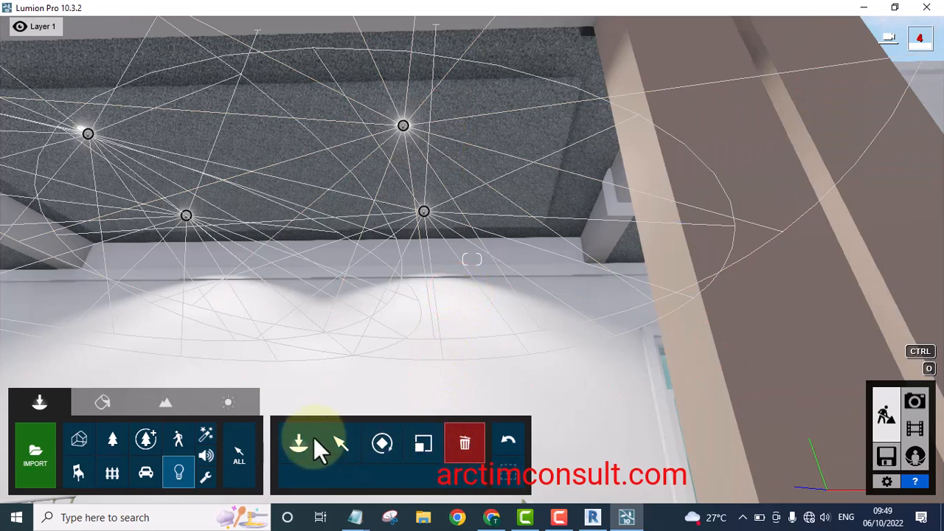
left_click(338, 443)
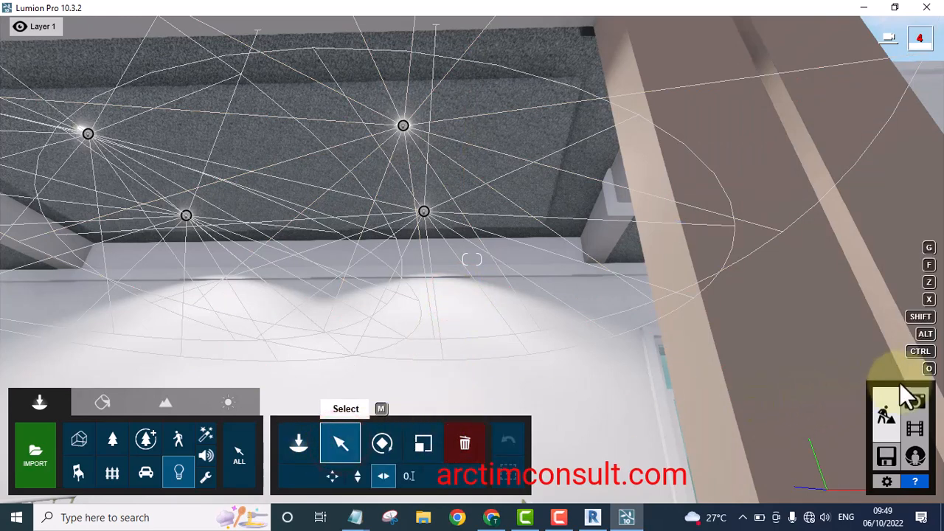
Preview the lit porch ceiling from the saved Photo 1 camera view in Photo mode
left_click(914, 412)
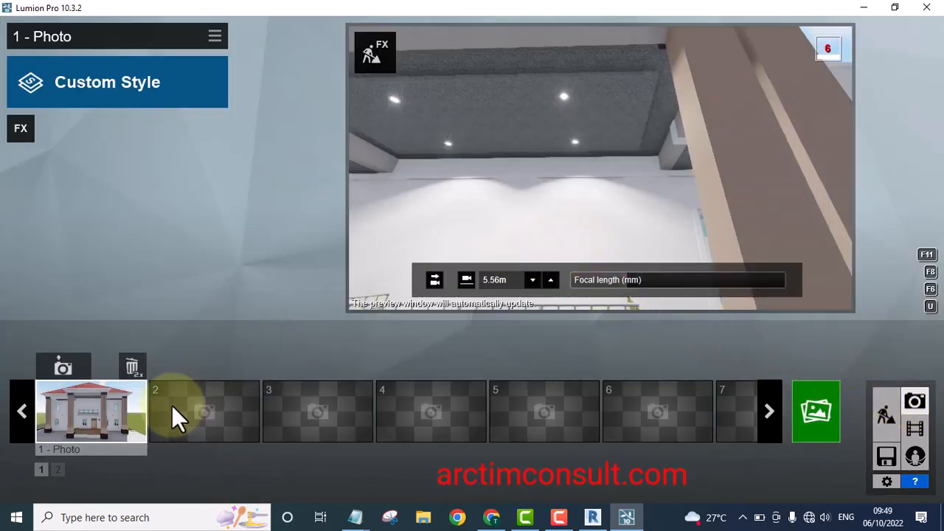
left_click(100, 408)
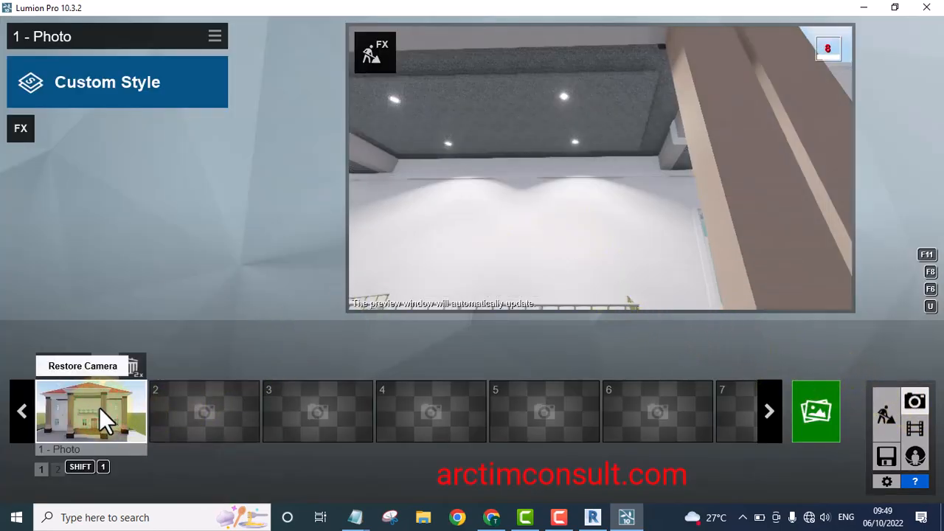
mouse_move(595, 199)
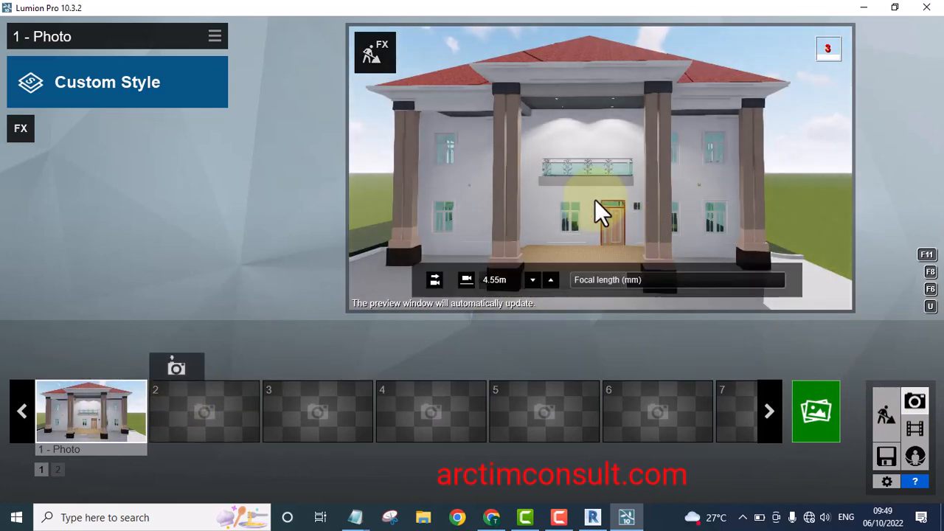
right_click_drag(583, 175, 583, 146)
scroll(593, 122, "up", 5)
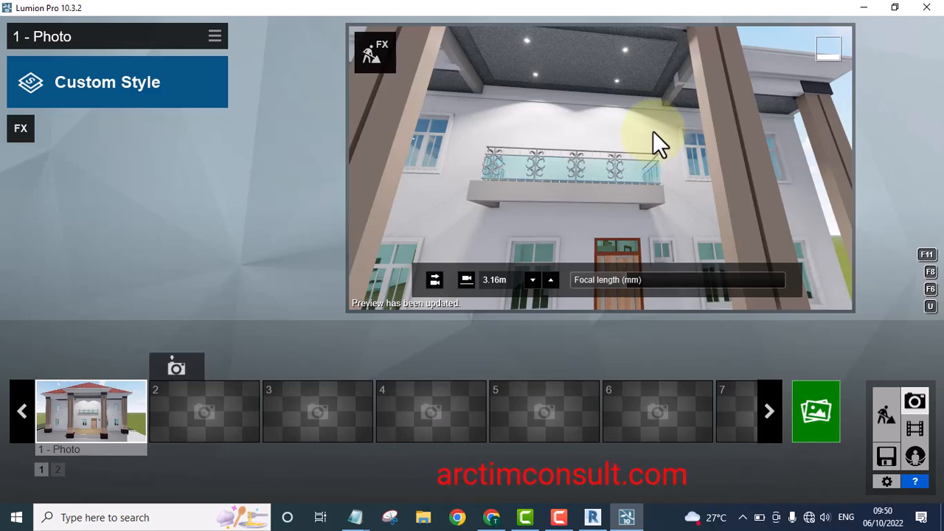
scroll(653, 138, "down", 5)
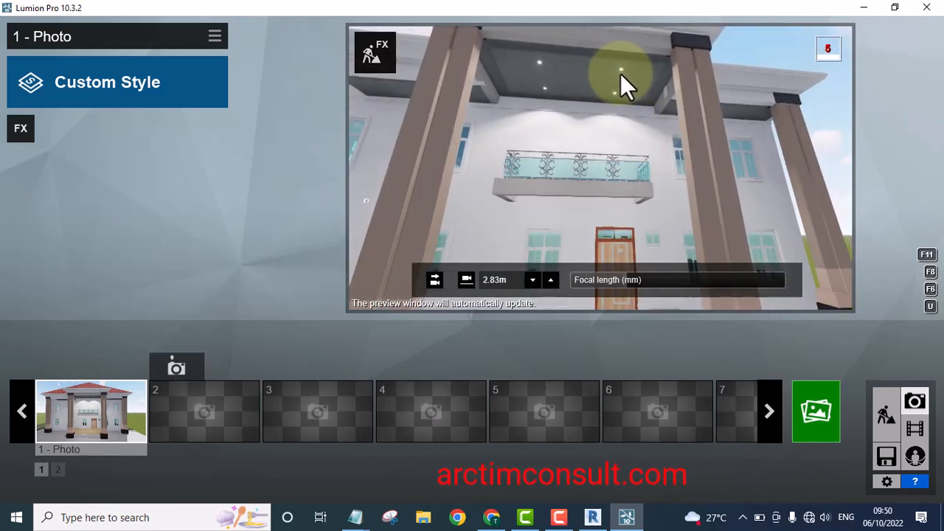
key("q")
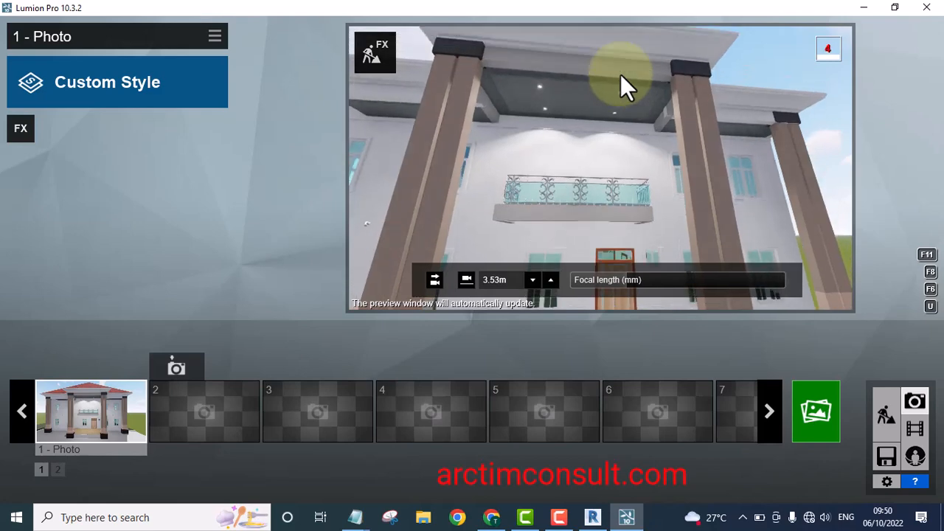
key("q")
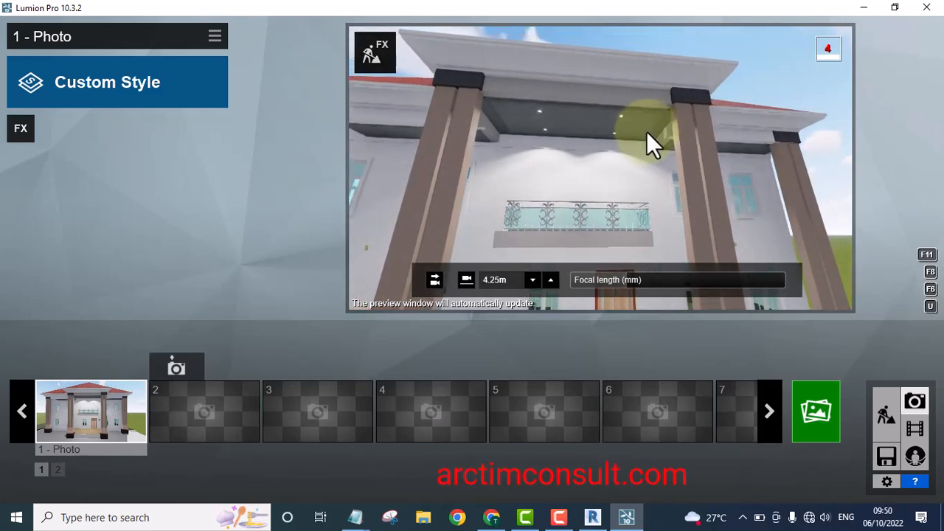
Select one porch spot light and set its Cone angle to 1.8 rad
left_click(886, 411)
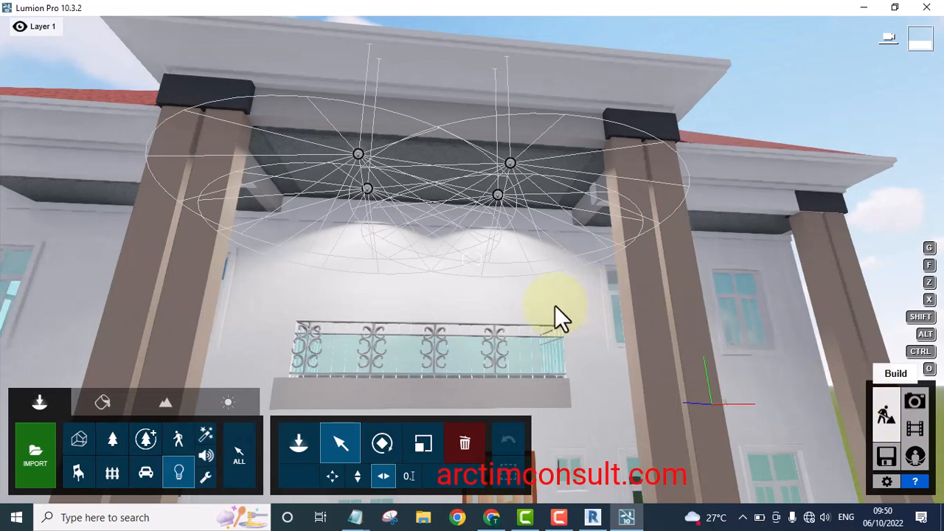
left_click(342, 446)
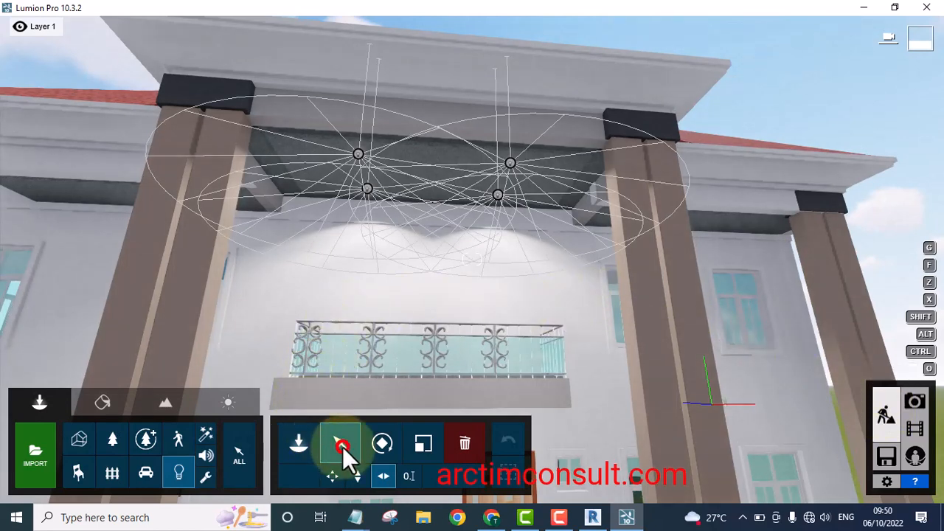
left_click(509, 163)
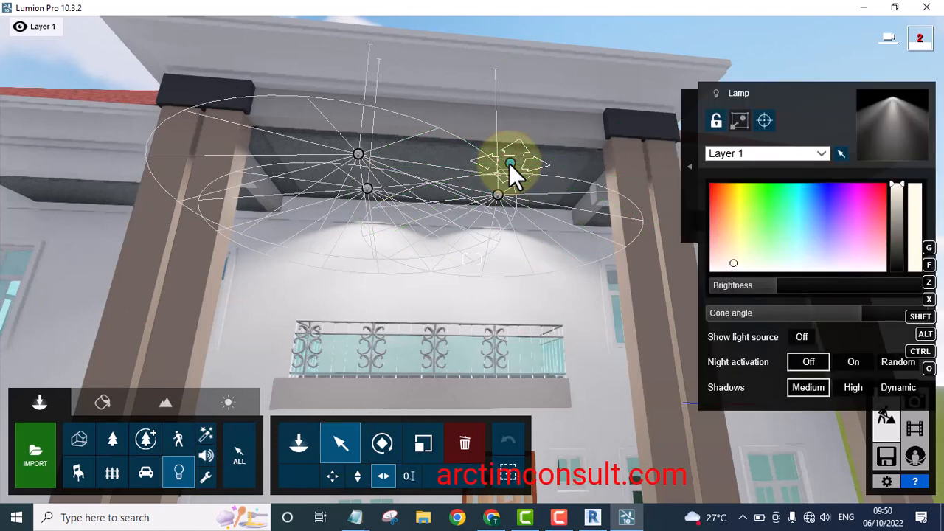
mouse_move(768, 287)
left_mouse_down()
mouse_move(750, 287)
mouse_move(767, 293)
left_mouse_up()
left_click_drag(857, 312, 797, 313)
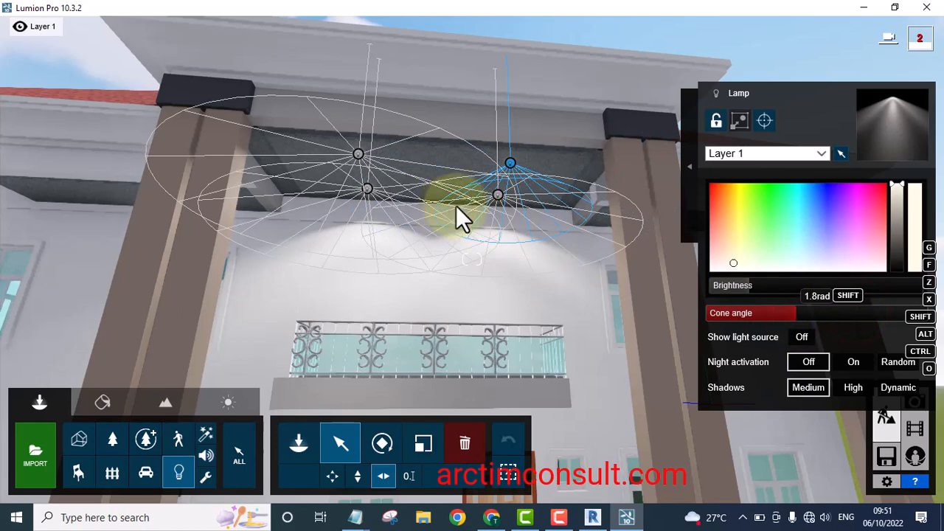
Select the second porch spot light, lower its brightness and set its Cone angle to 2.1 rad
left_click(496, 193)
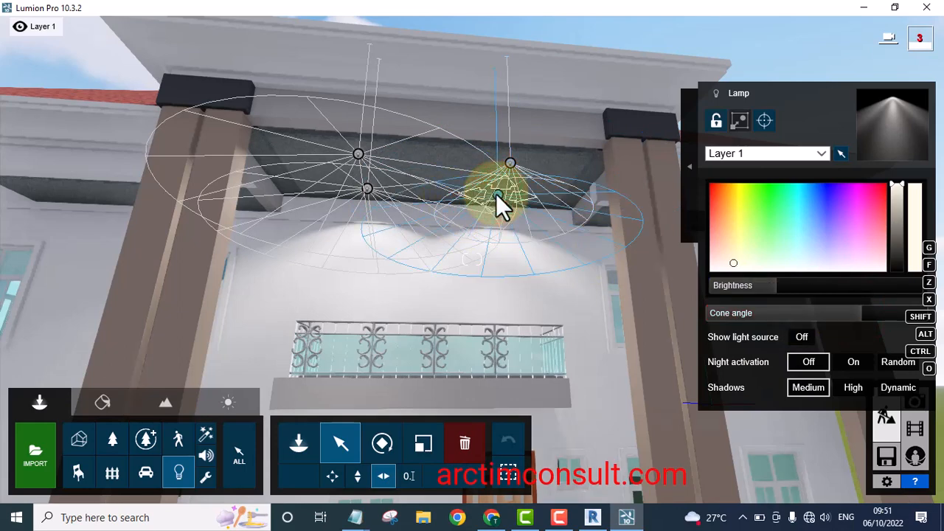
mouse_move(771, 285)
left_mouse_down()
mouse_move(752, 283)
mouse_move(760, 283)
left_mouse_up()
left_click_drag(833, 315, 827, 314)
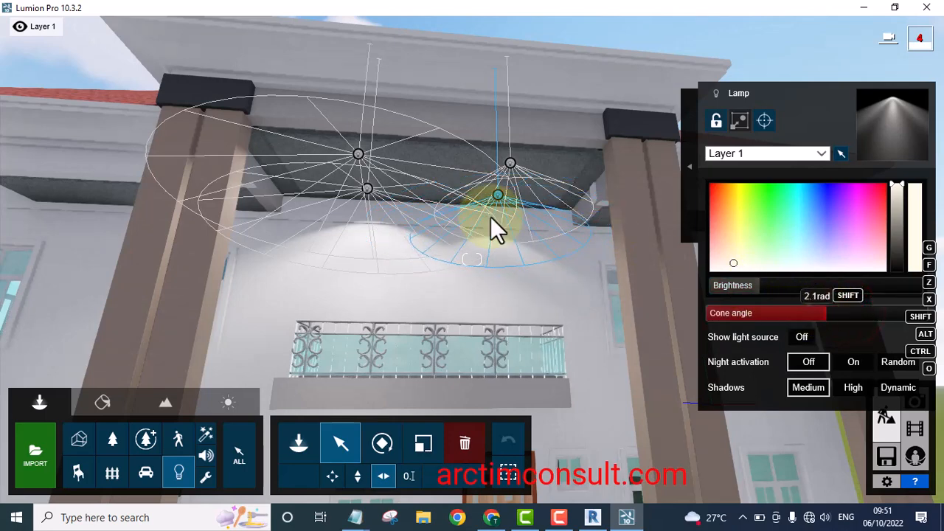
Select the upper porch spot light and set its Brightness to 57.4
left_click(359, 155)
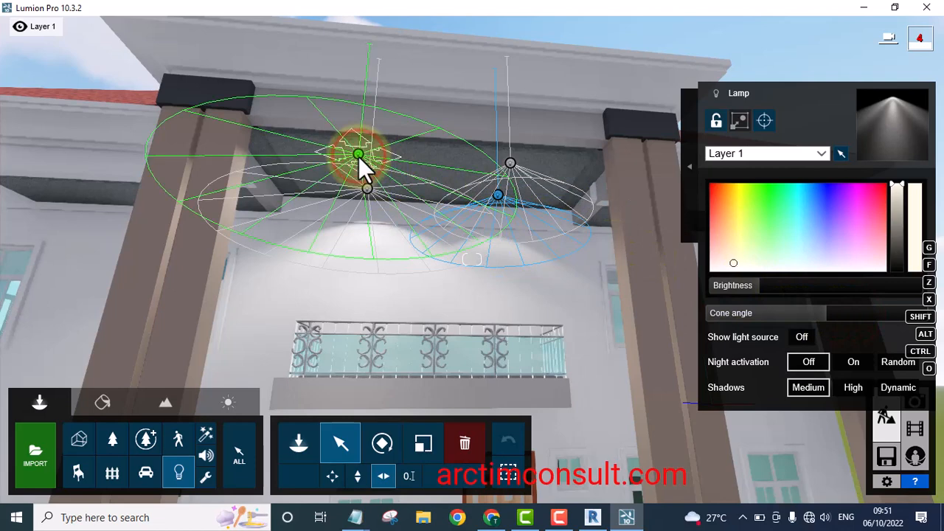
left_click_drag(779, 288, 756, 284)
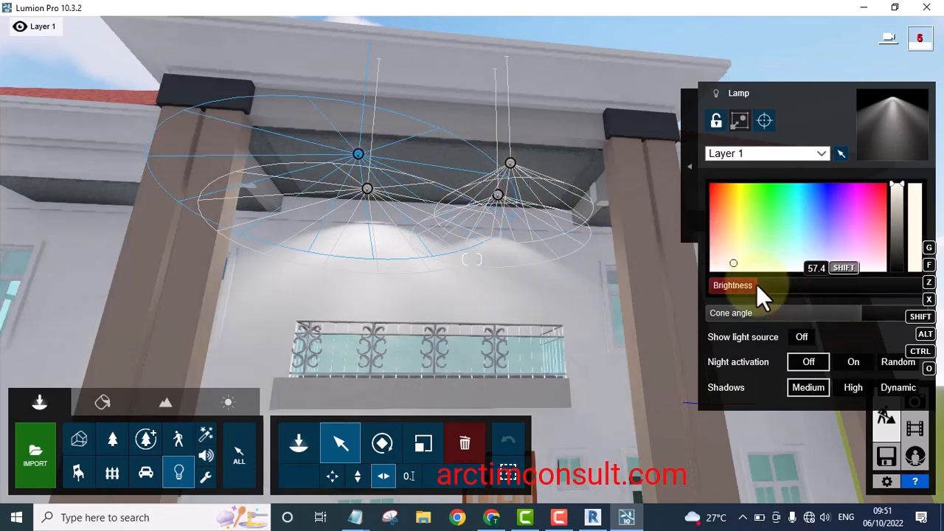
Select the lower-left spot light, narrow its Cone angle, and deselect all objects
left_click(368, 188)
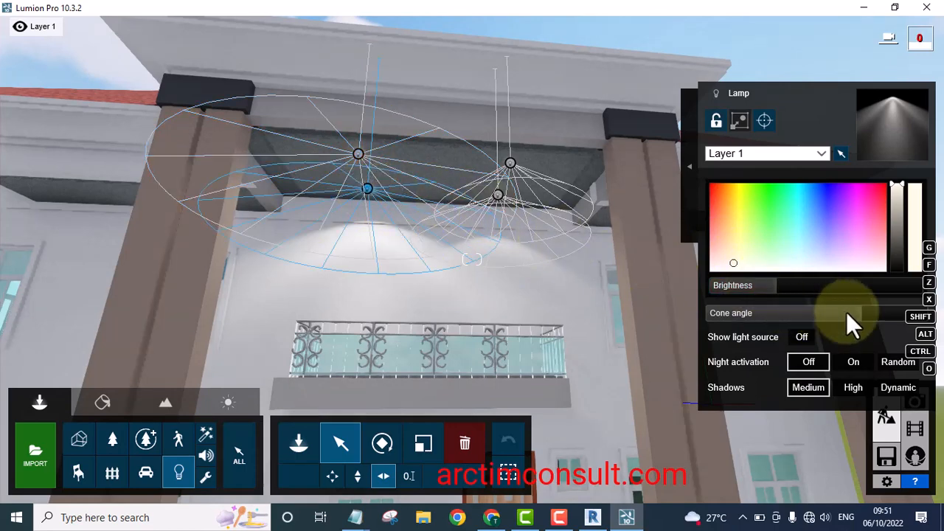
left_click_drag(858, 313, 804, 312)
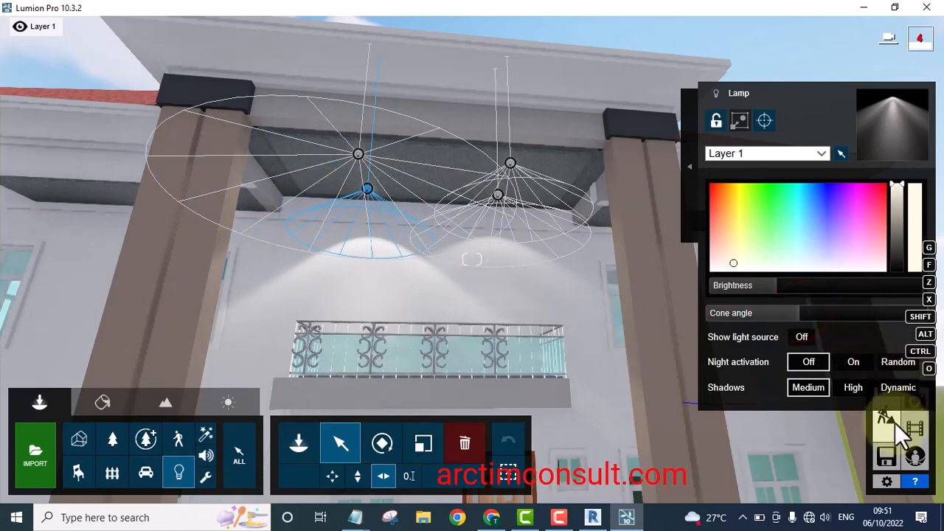
left_click(338, 448)
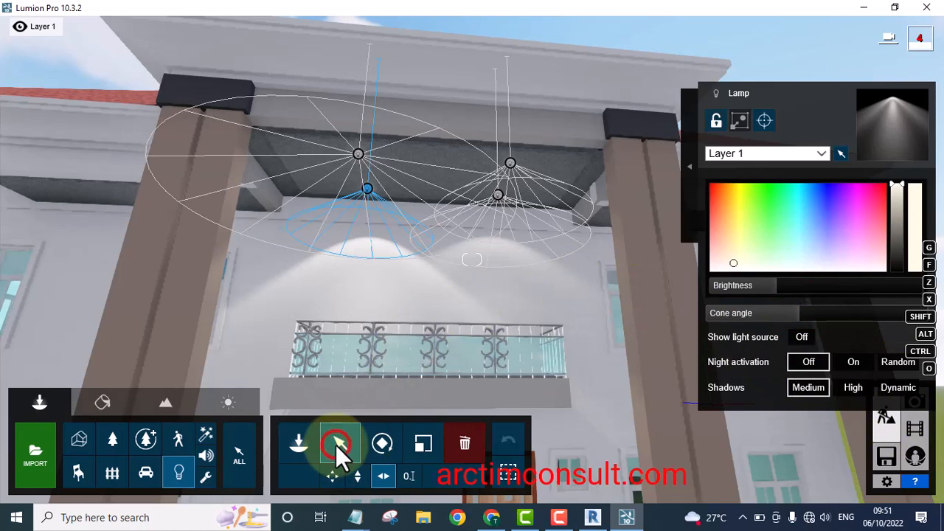
left_click(508, 467)
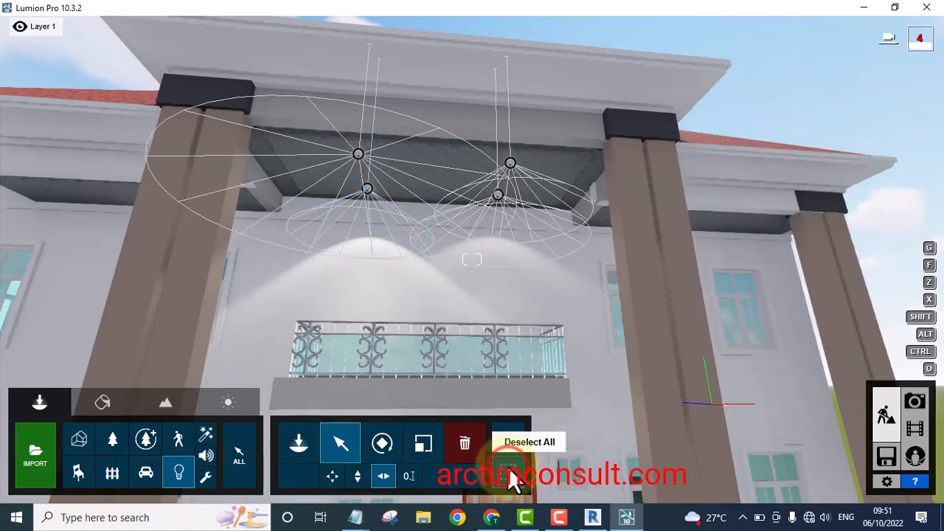
Preview the lit porch in Photo mode, then return to Build mode
left_click(918, 402)
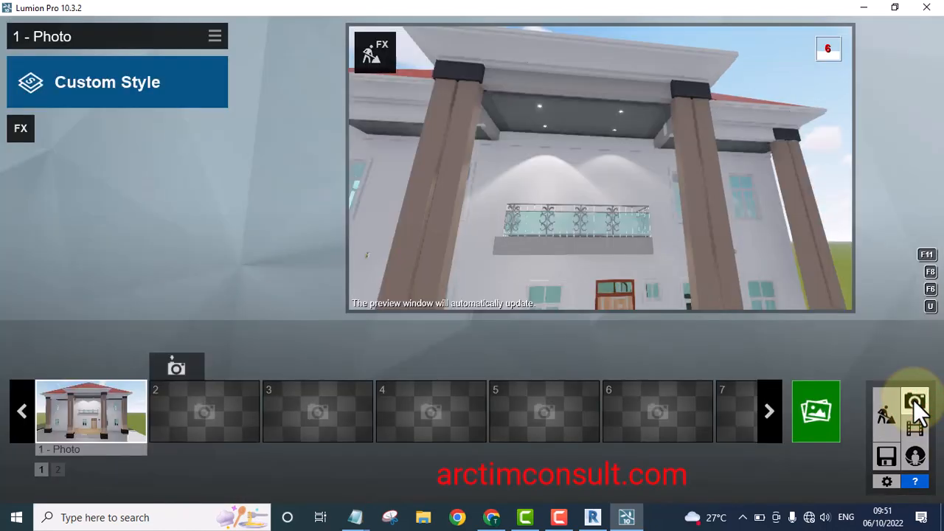
mouse_move(653, 188)
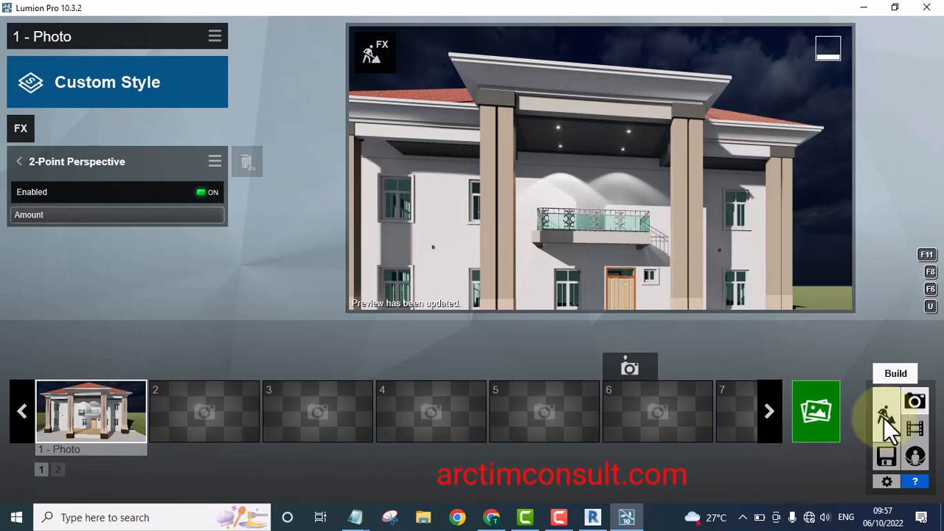
left_click(884, 418)
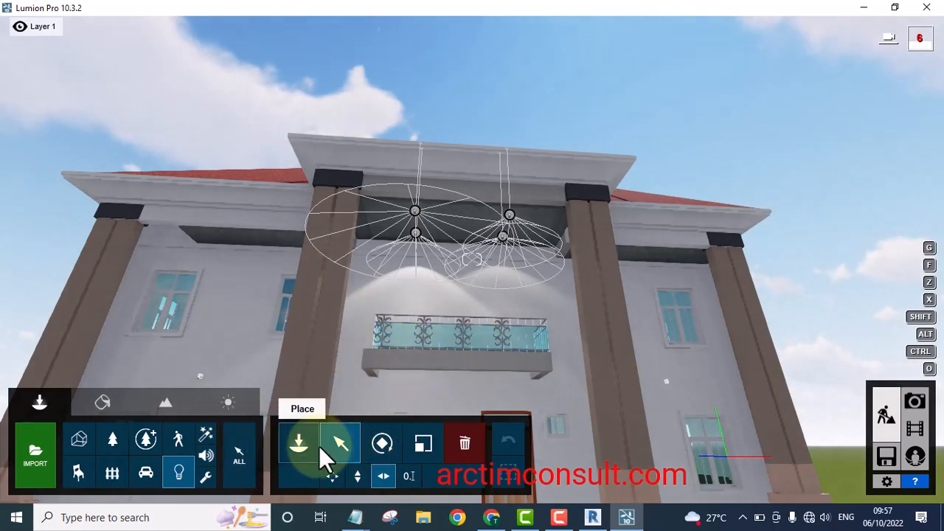
Place a Line Light from the Area Lights library at the centre of the porch ceiling
left_click(181, 473)
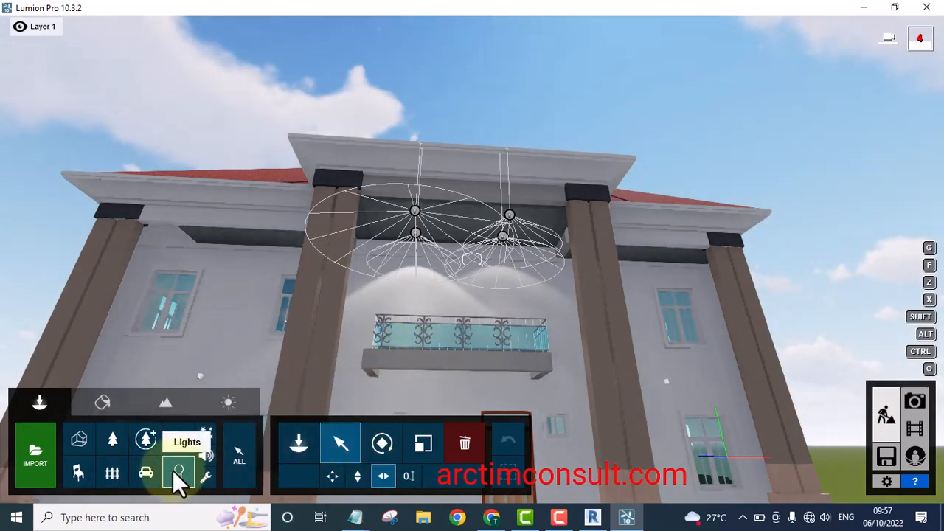
left_click(37, 406)
left_click(36, 400)
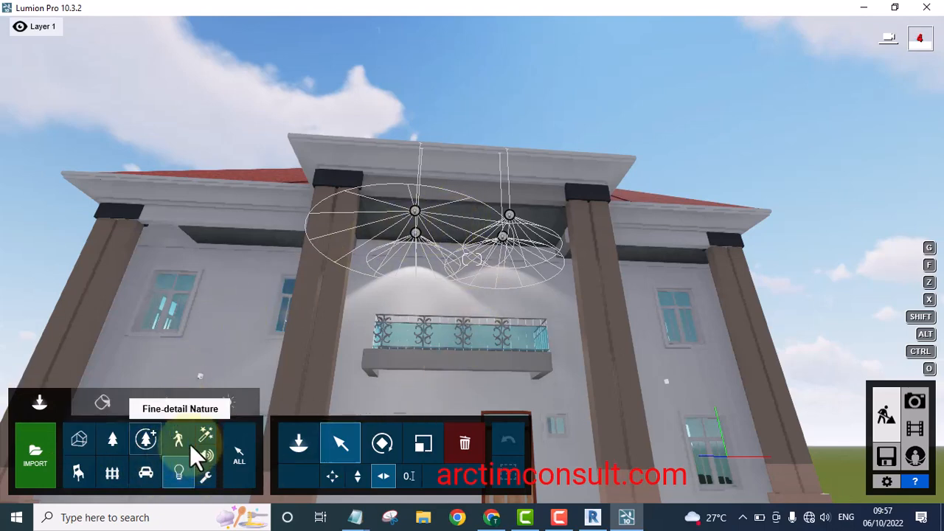
left_click(298, 443)
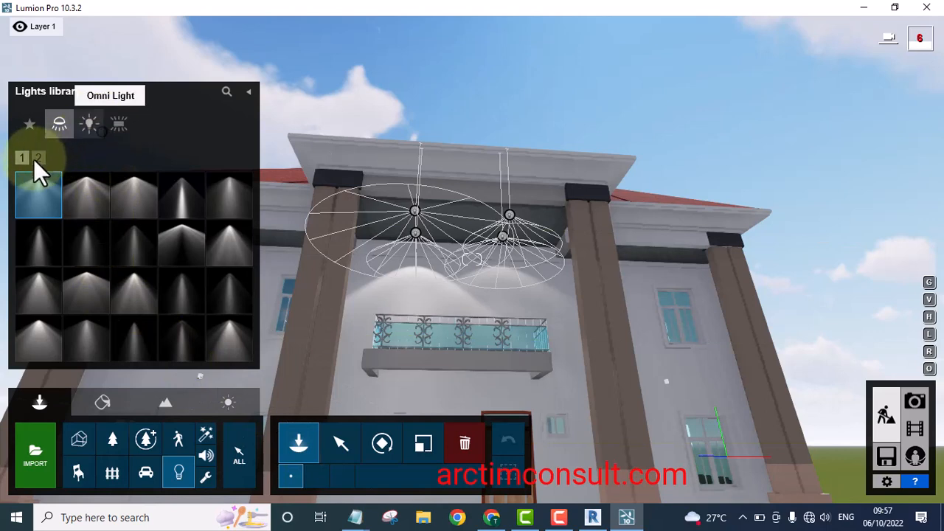
left_click(118, 122)
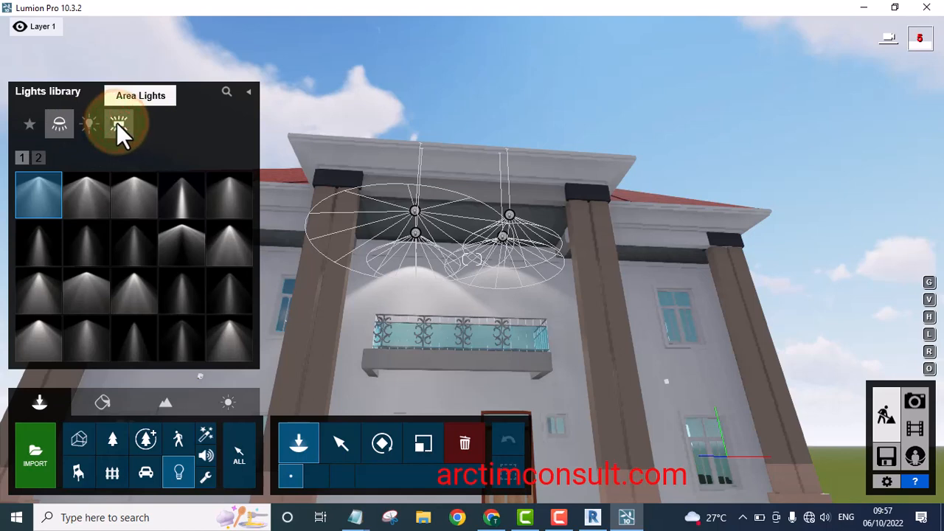
left_click(87, 192)
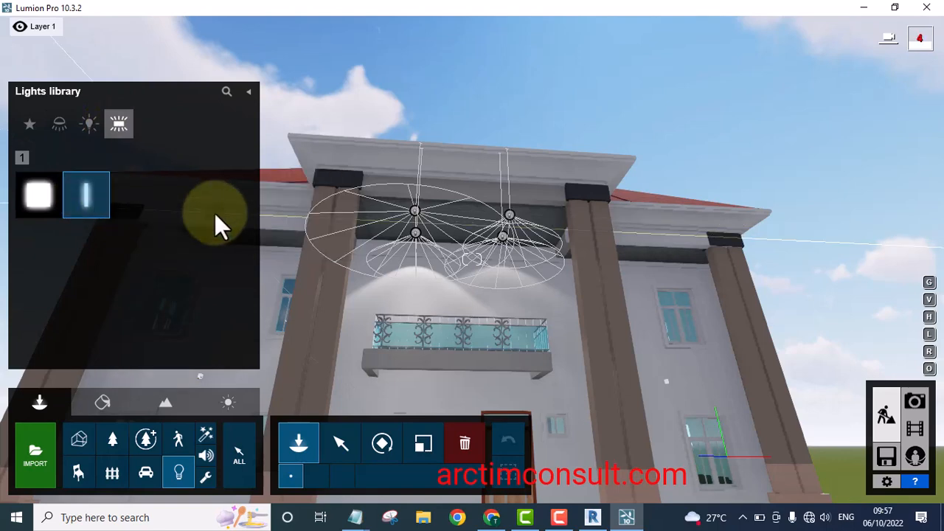
left_click(451, 230)
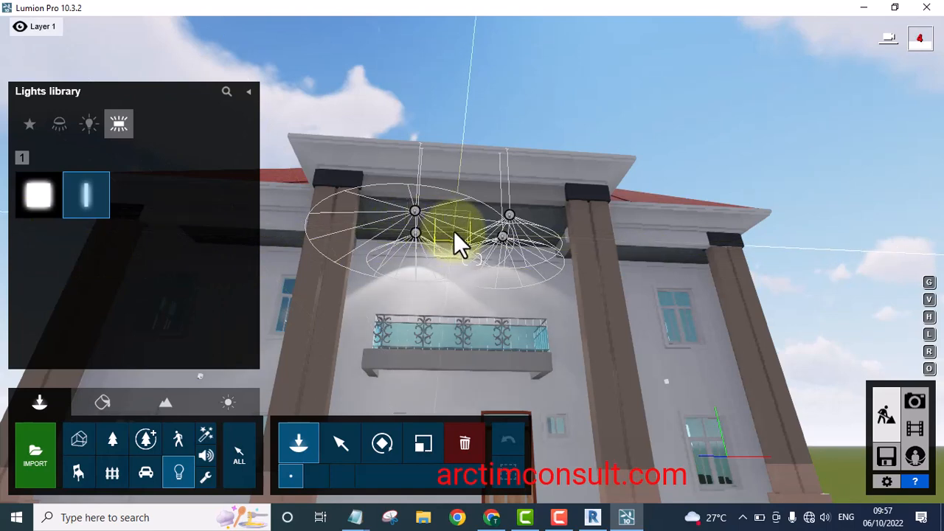
left_click(453, 231)
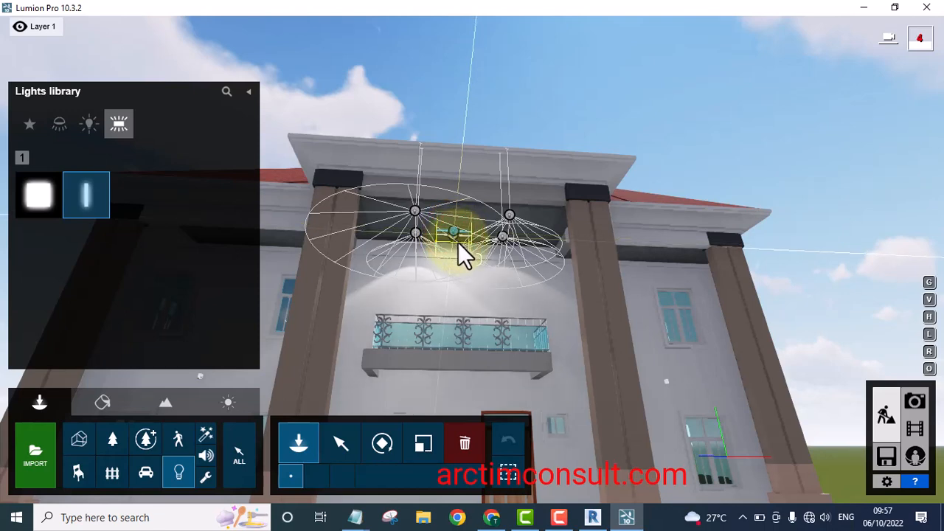
left_click(392, 307)
Select the line light and set its Width to 2.0 m and Length to 2.5 m
left_click(338, 443)
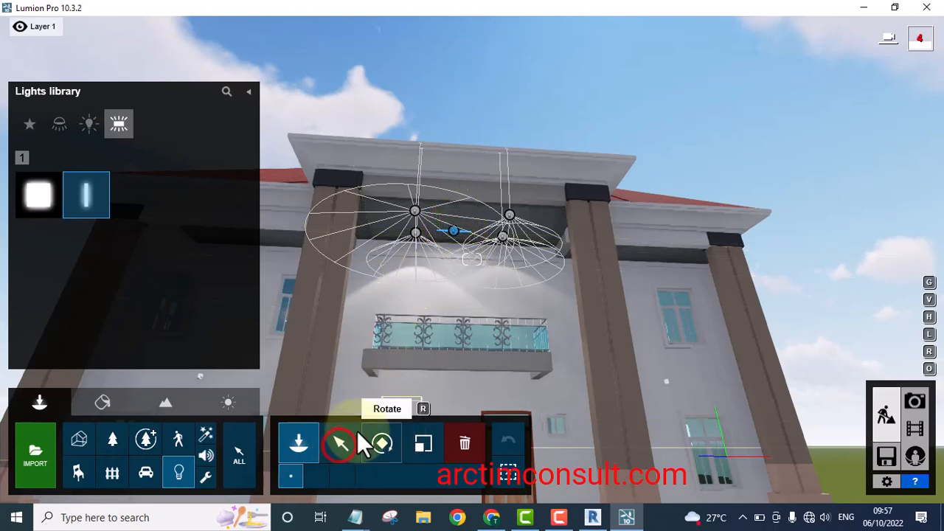
left_click(453, 233)
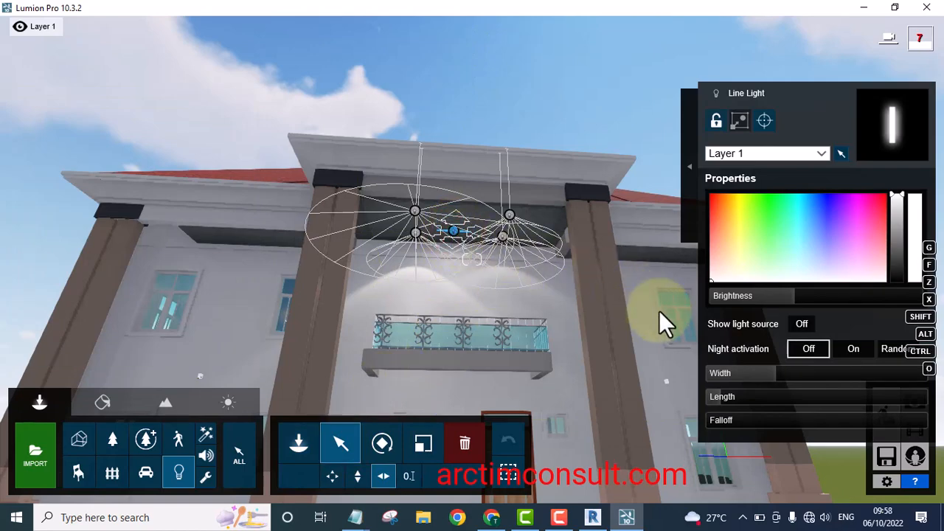
left_click(773, 373)
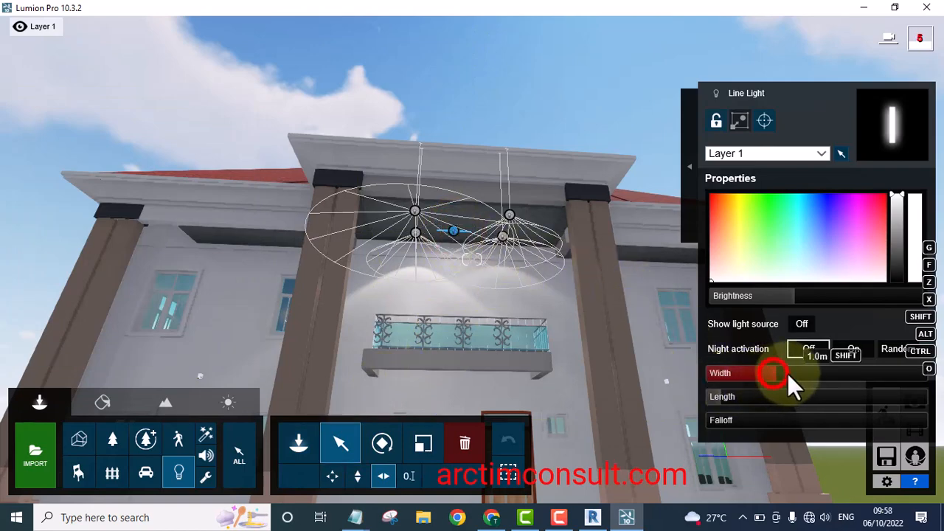
left_click_drag(798, 373, 803, 374)
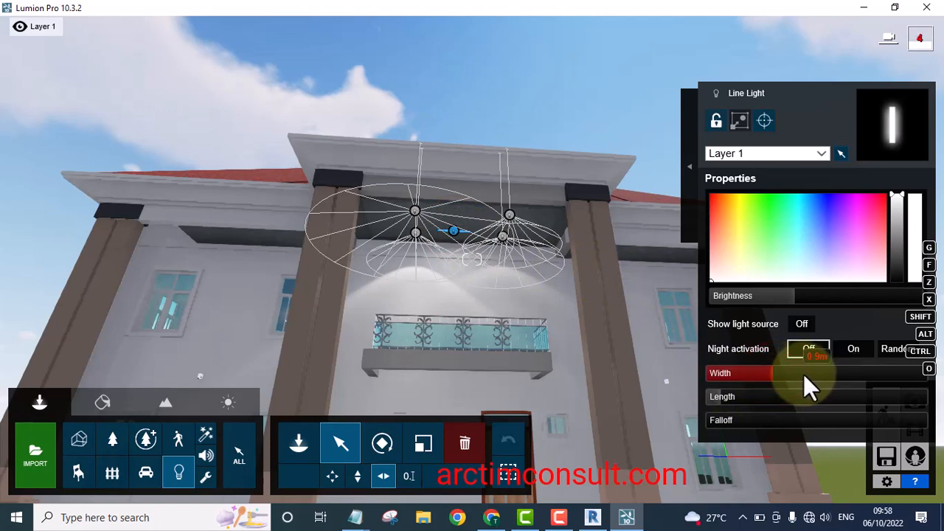
left_click(723, 398)
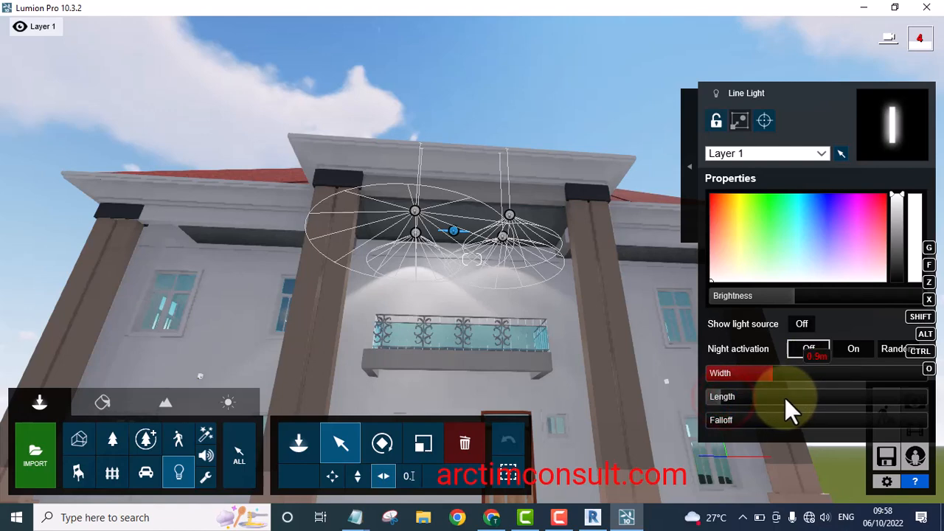
left_click_drag(790, 398, 818, 399)
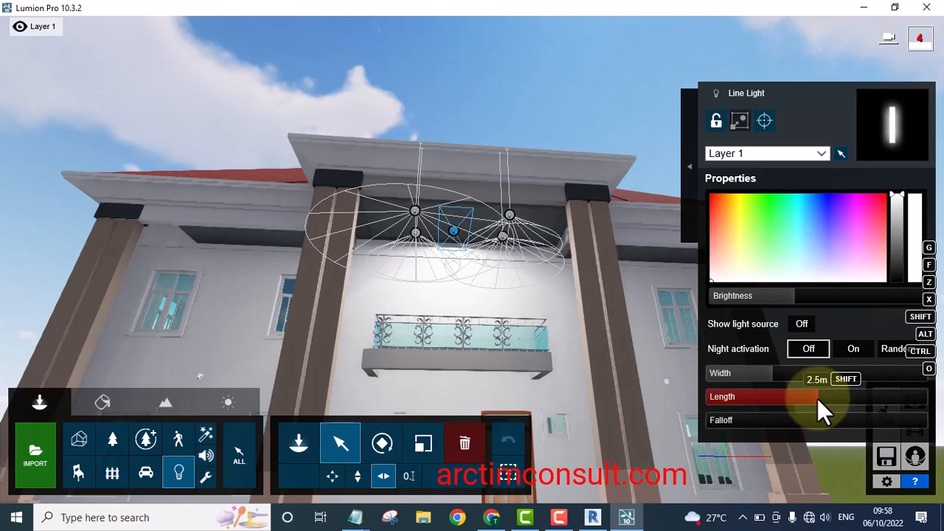
left_click(772, 370)
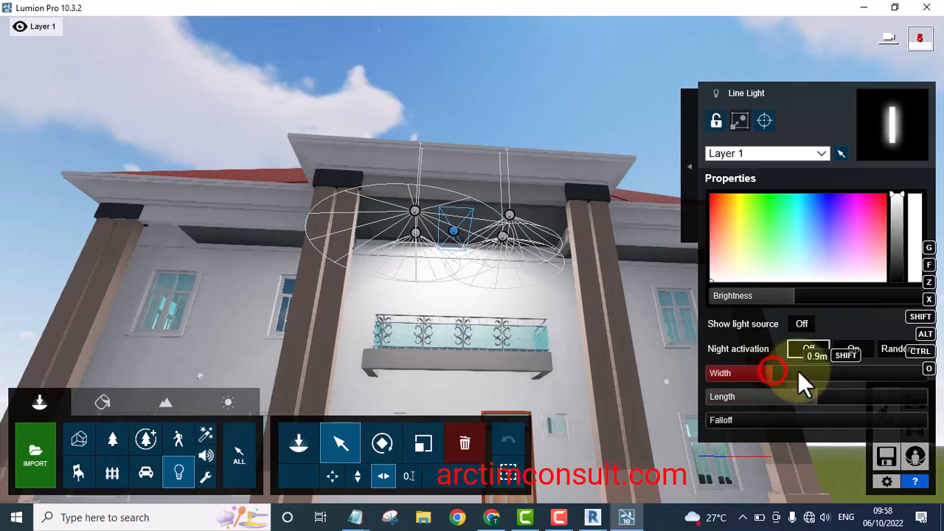
left_click_drag(799, 371, 806, 373)
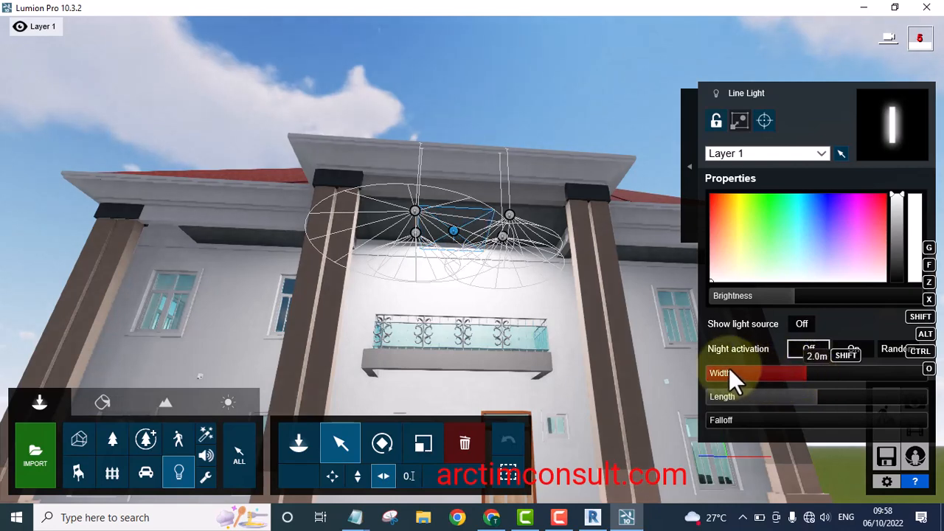
Rotate the line light to an orientation of -88°
left_click(383, 441)
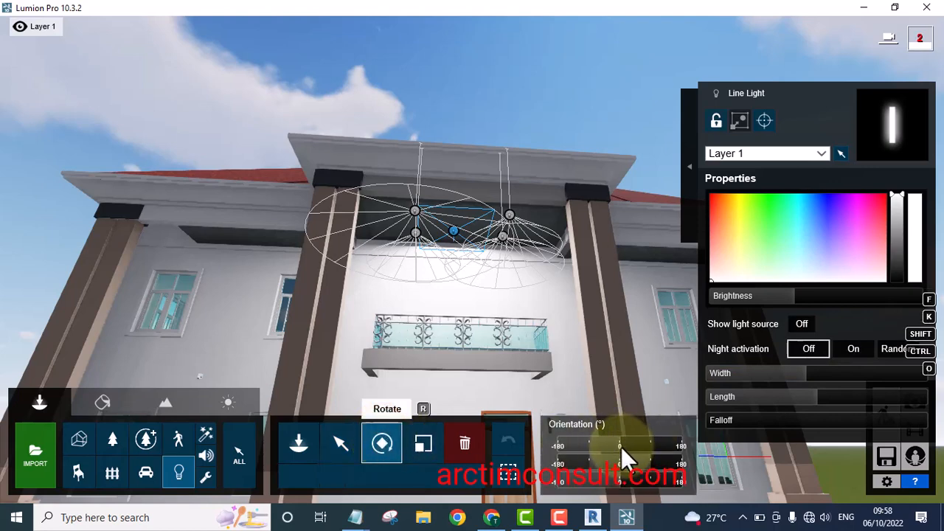
mouse_move(619, 445)
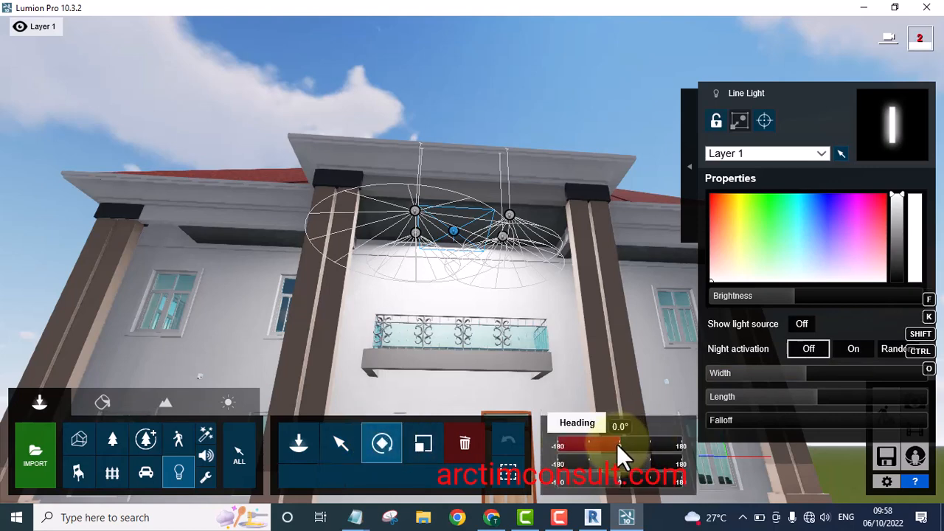
left_click_drag(617, 444, 590, 466)
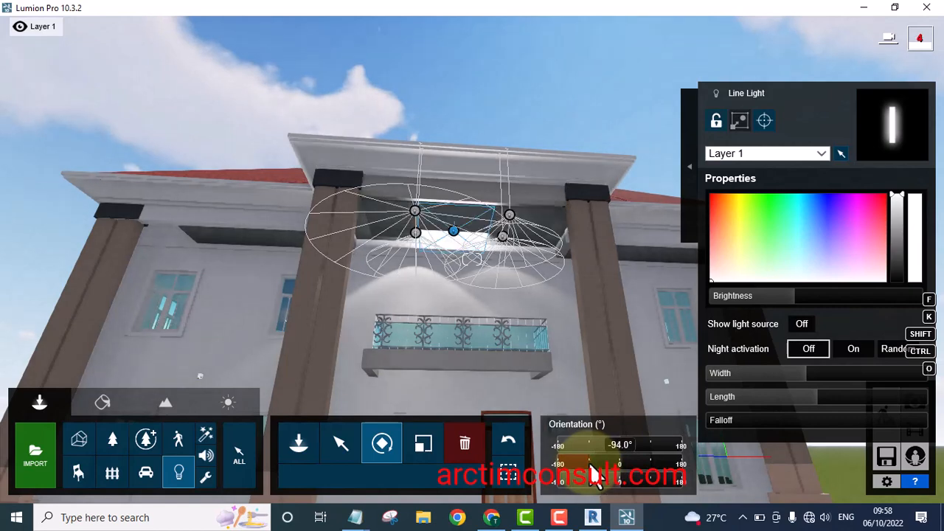
left_click_drag(591, 466, 591, 466)
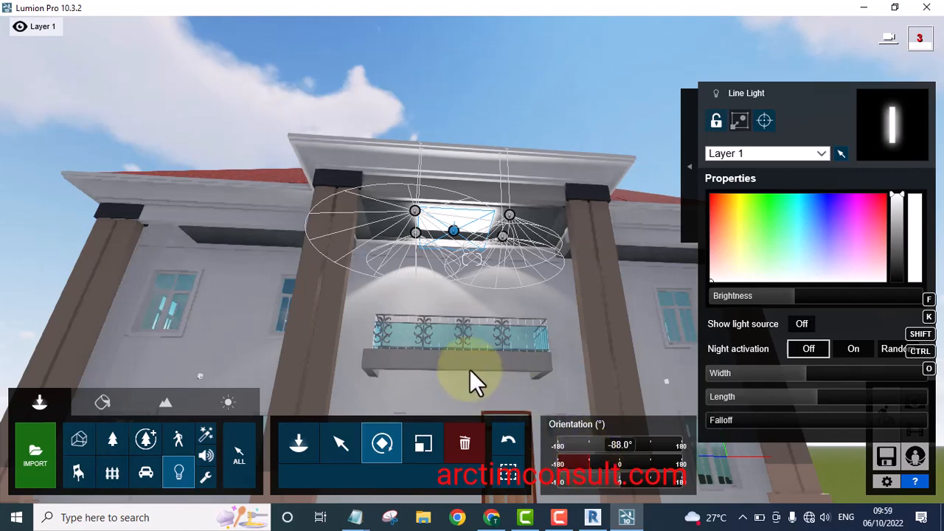
Move the line light down just beneath the porch ceiling and reduce its brightness
left_click(336, 441)
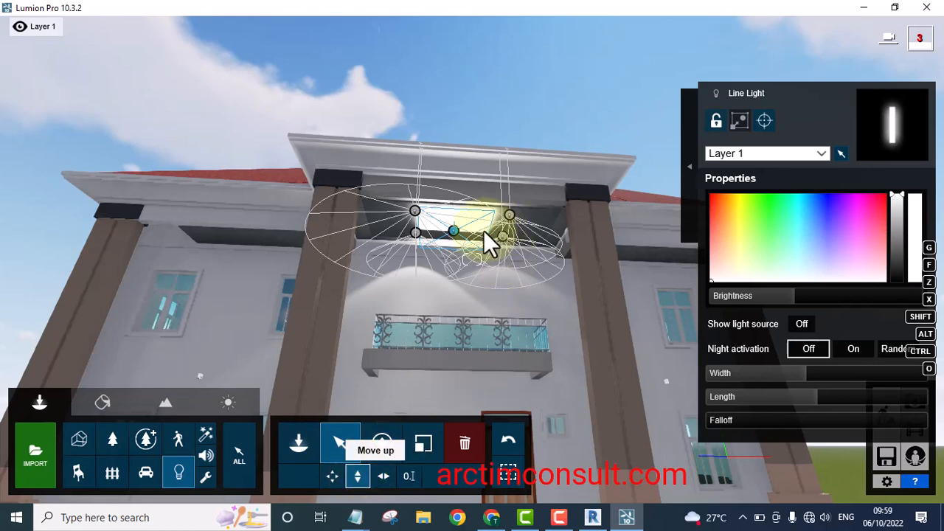
left_click(453, 231)
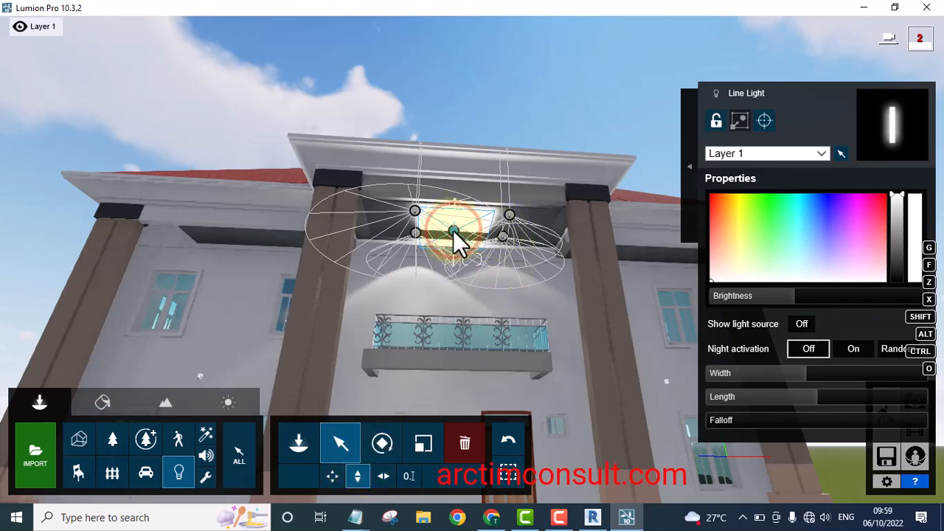
left_click(453, 231)
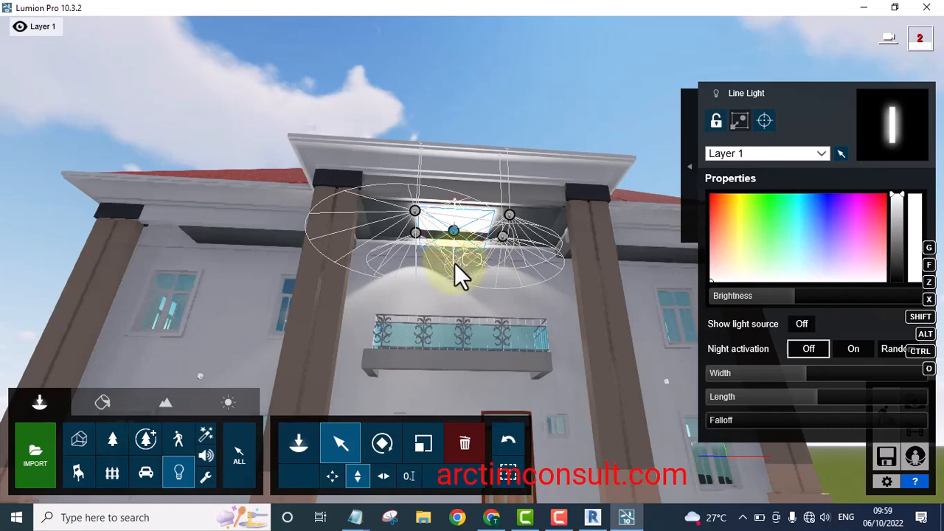
left_click_drag(455, 277, 510, 296)
mouse_move(792, 299)
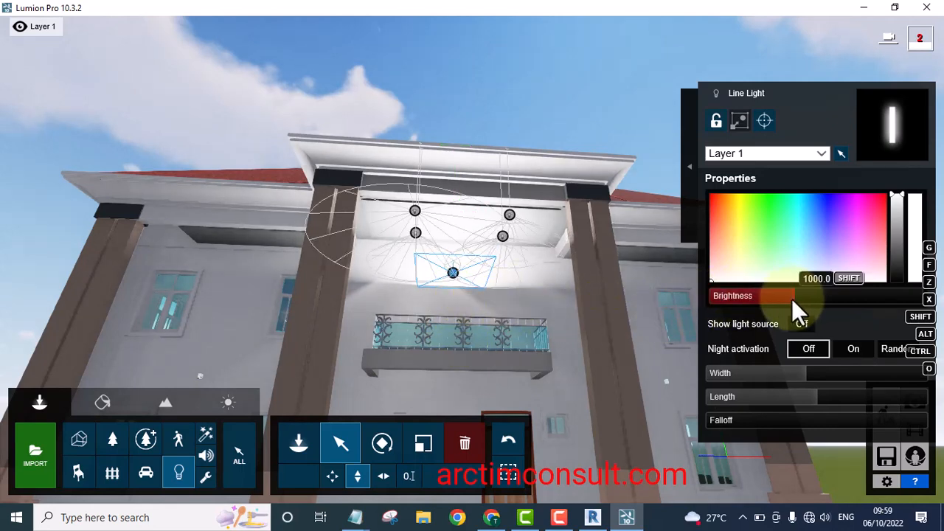
left_click_drag(789, 296, 748, 298)
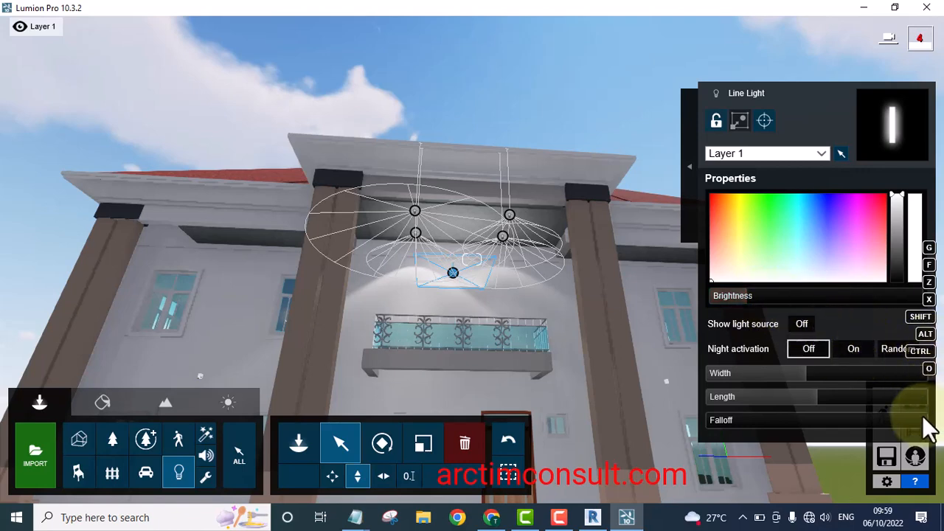
Deselect all and preview the porch with the line light in Photo mode
left_click(511, 478)
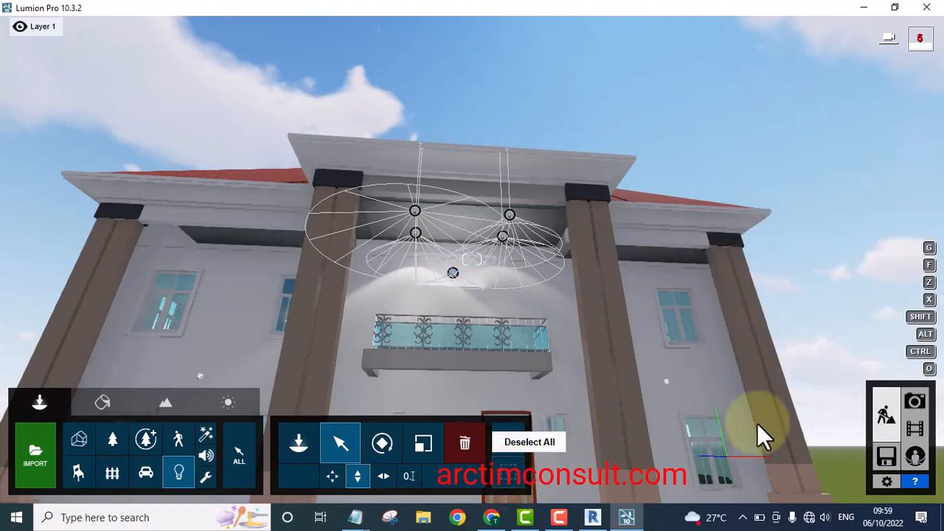
left_click(916, 403)
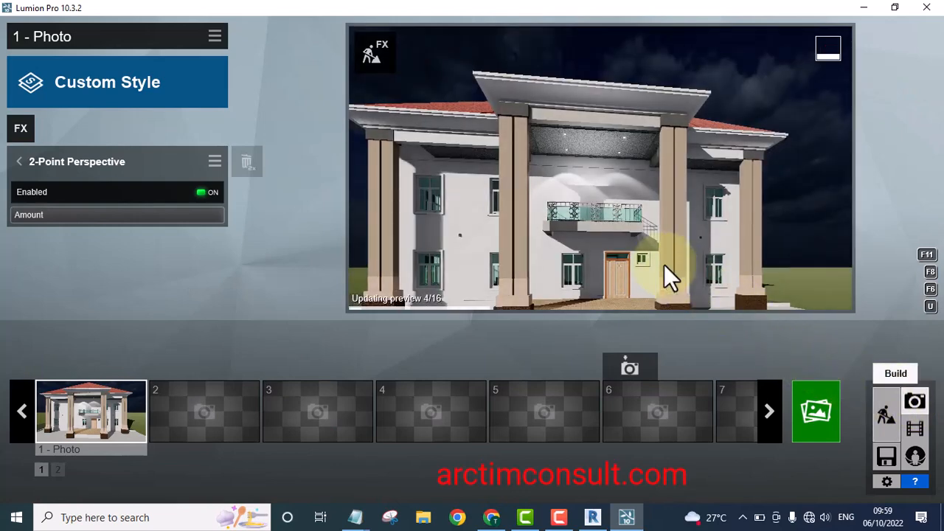
mouse_move(687, 258)
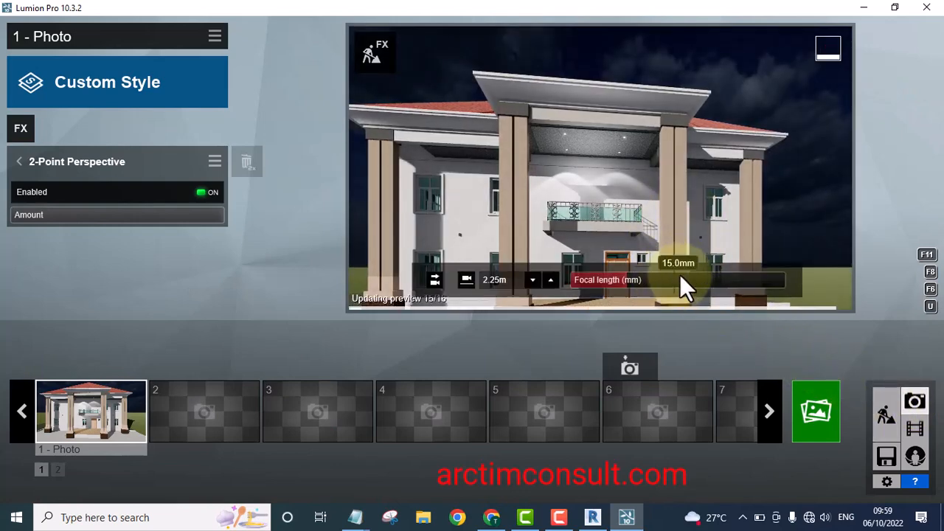